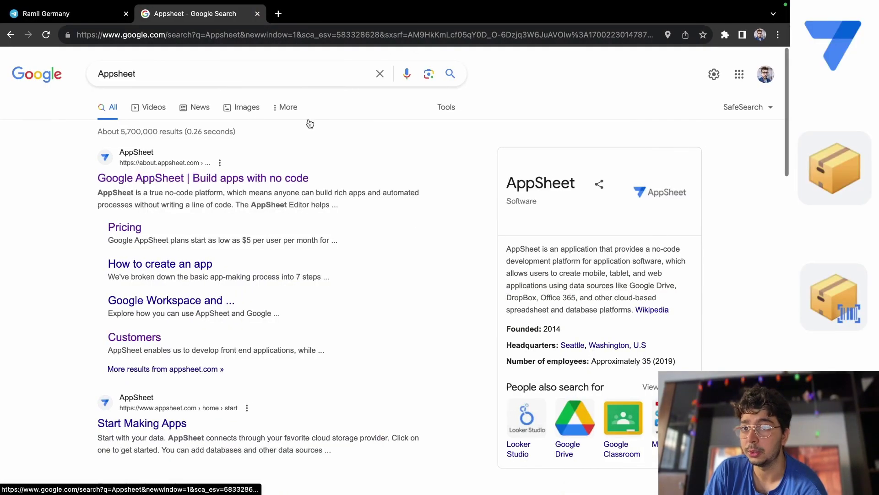
Step: Search Google for Appsheet
{"action": "left_click", "coordinate": [157, 75]}
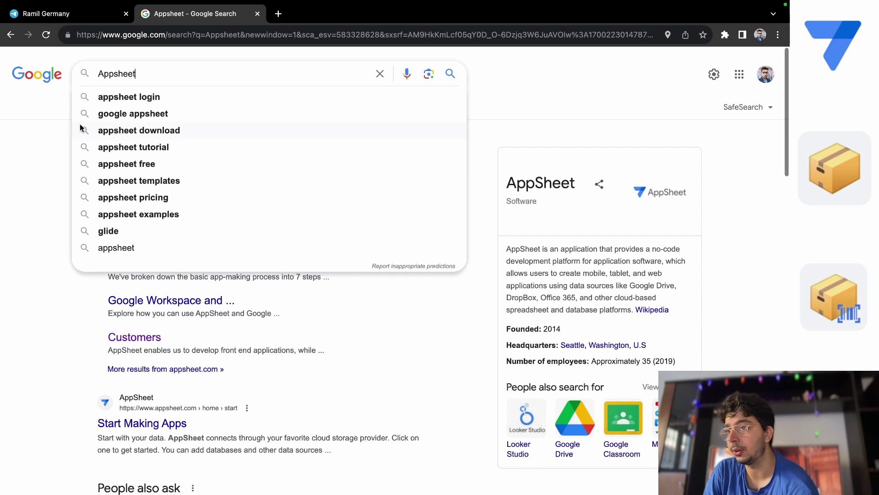
{"action": "left_click", "coordinate": [21, 163]}
{"action": "left_click_drag", "start_coordinate": [155, 69], "coordinate": [82, 78]}
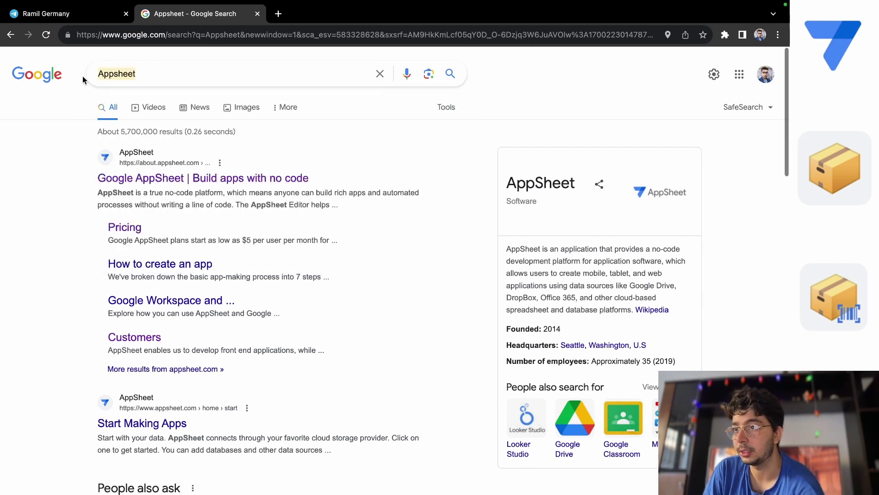
{"action": "left_click", "coordinate": [143, 74]}
{"action": "key", "text": "Return"}
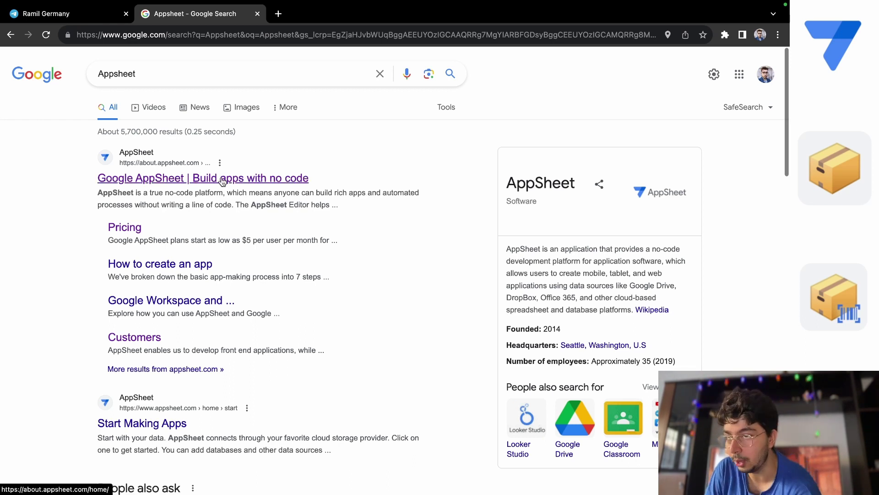
Step: Open the Google AppSheet website from the search results, sign in and look over the account's apps
{"action": "left_click", "coordinate": [195, 182]}
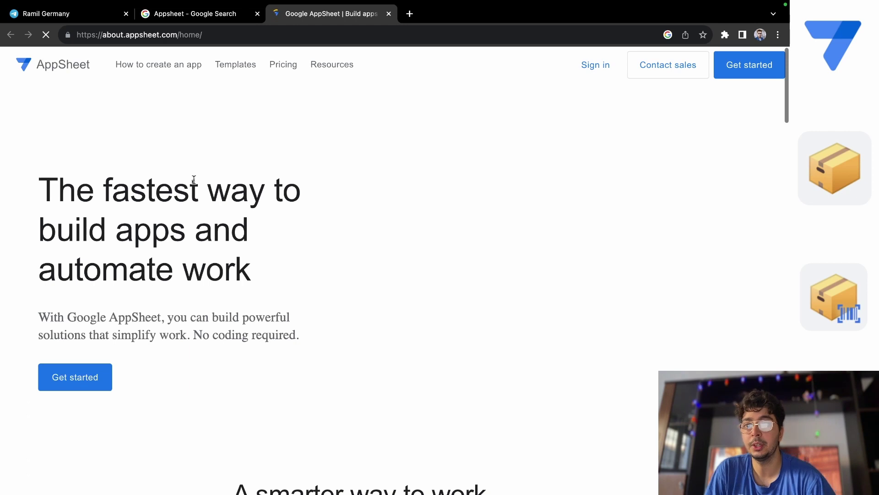
{"action": "left_click", "coordinate": [589, 71]}
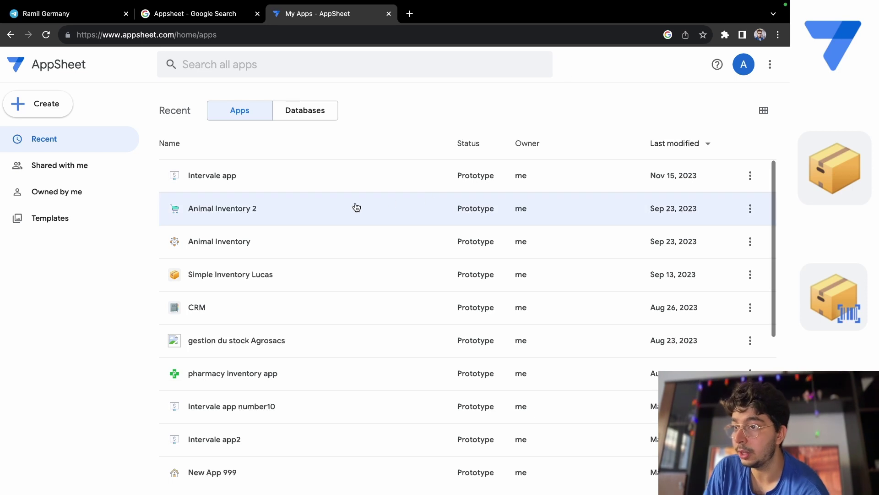
{"action": "scroll", "coordinate": [371, 477], "scroll_direction": "down", "scroll_amount": 6}
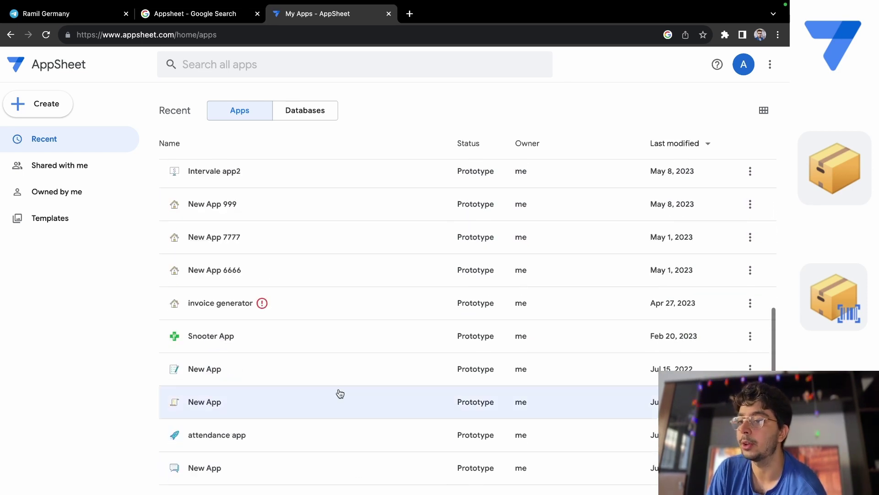
{"action": "scroll", "coordinate": [337, 392], "scroll_direction": "up", "scroll_amount": 6}
Step: Return to the AppSheet home page, view the Get started sign-in with Google, back out and sign in to the existing account again
{"action": "left_click", "coordinate": [10, 36]}
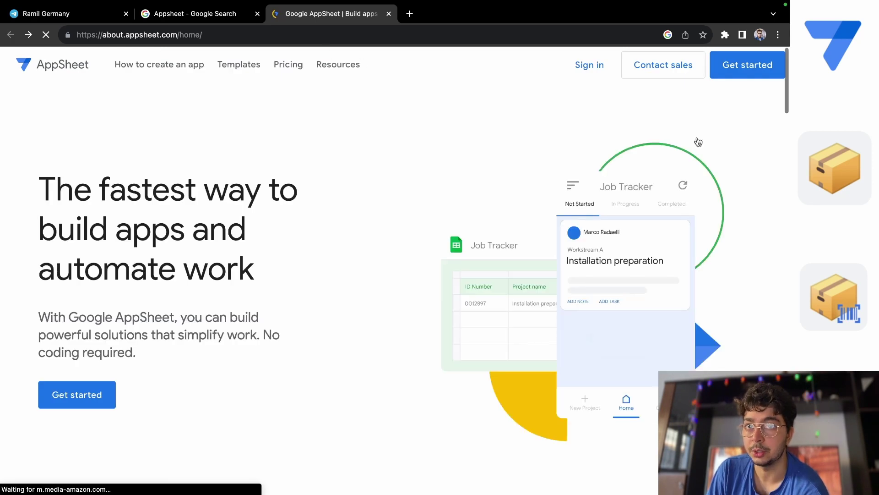
{"action": "left_click", "coordinate": [756, 77]}
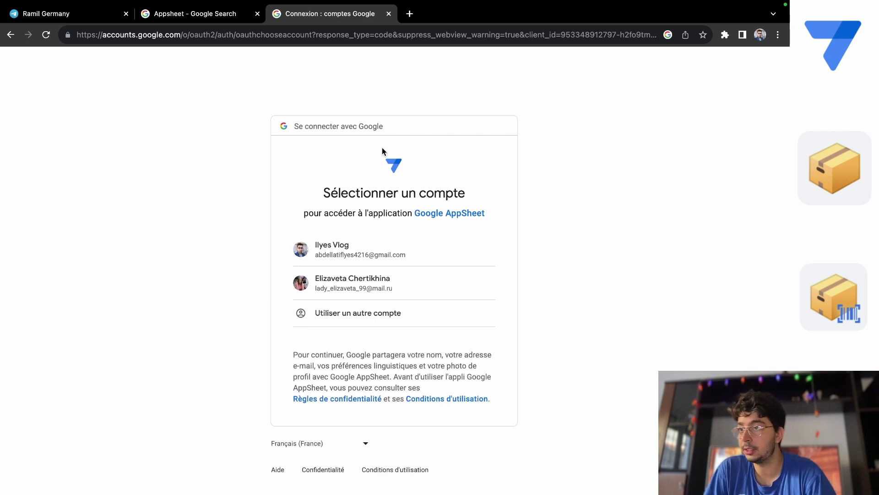
{"action": "left_click", "coordinate": [11, 35]}
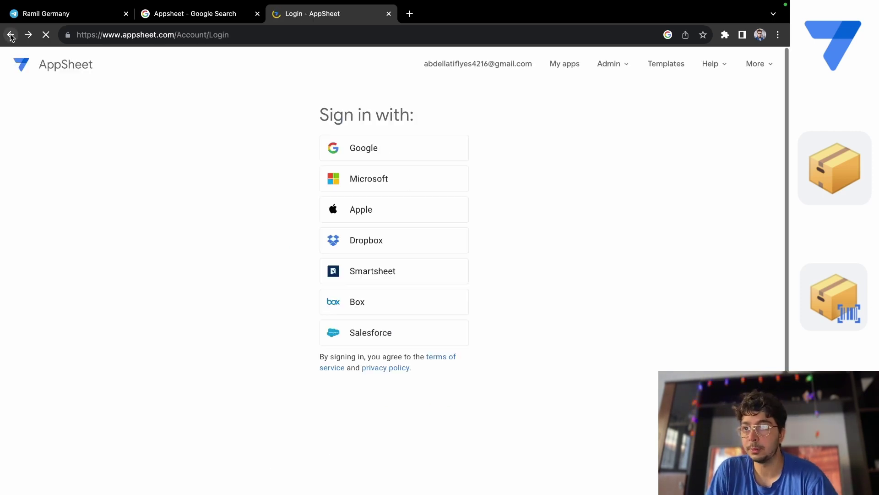
{"action": "left_click", "coordinate": [10, 36]}
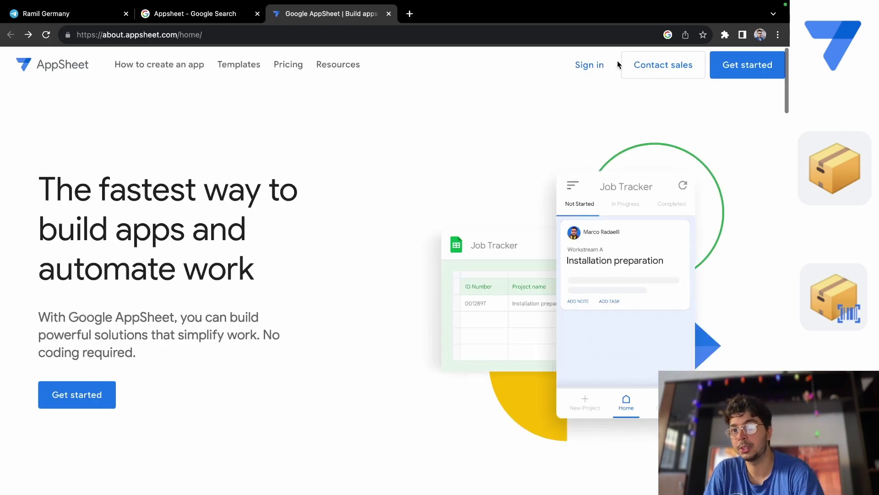
{"action": "left_click", "coordinate": [585, 66]}
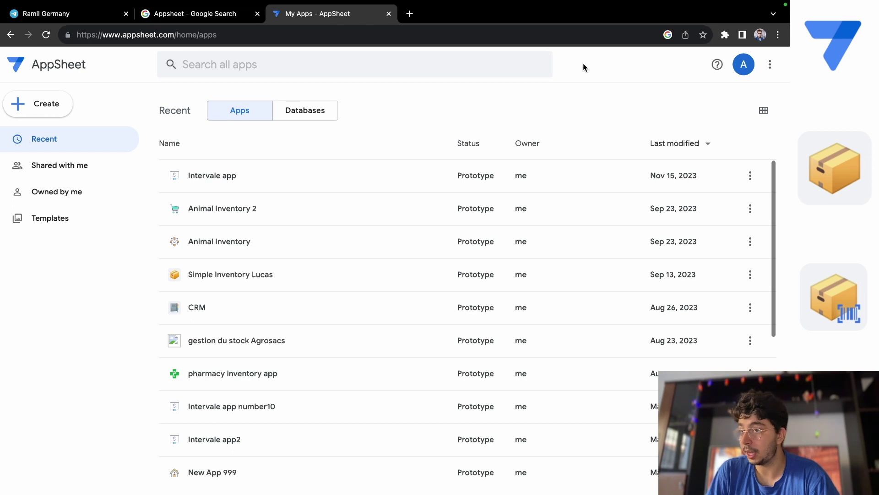
Step: Look through the full list of recent apps in the AppSheet account
{"action": "scroll", "coordinate": [293, 299], "scroll_direction": "down", "scroll_amount": 5}
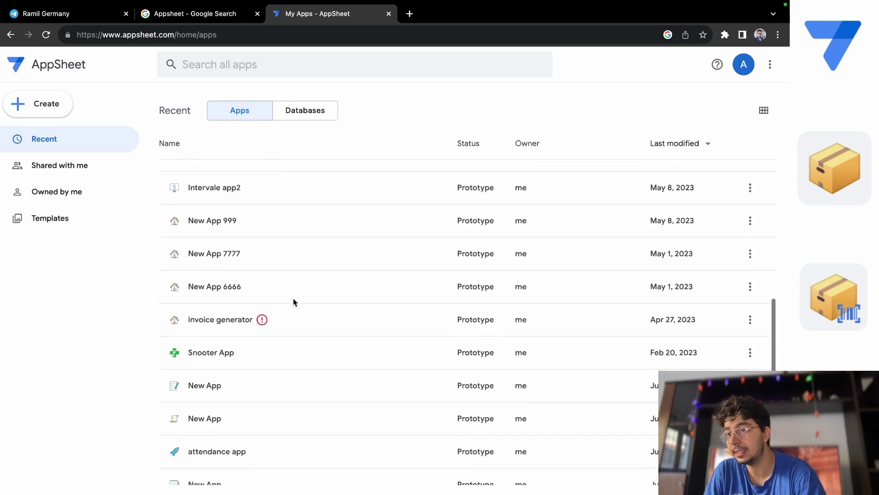
{"action": "scroll", "coordinate": [293, 300], "scroll_direction": "up", "scroll_amount": 5}
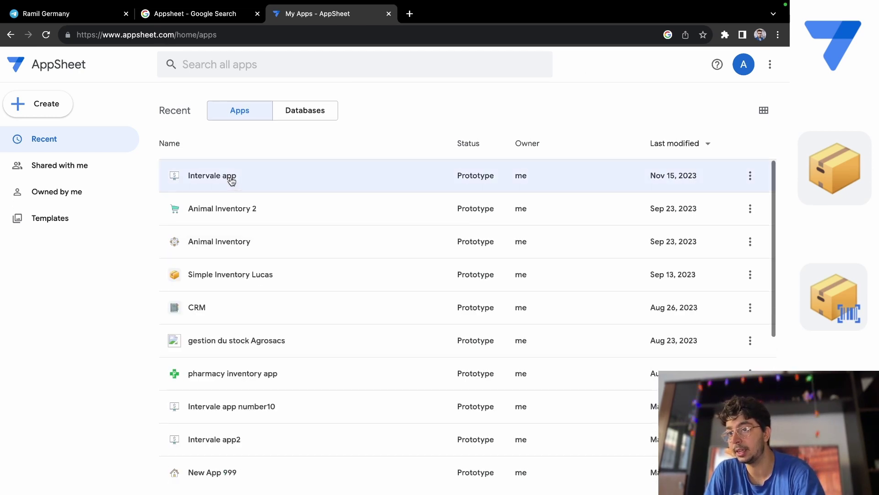
{"action": "scroll", "coordinate": [244, 361], "scroll_direction": "down", "scroll_amount": 5}
{"action": "scroll", "coordinate": [245, 362], "scroll_direction": "up", "scroll_amount": 5}
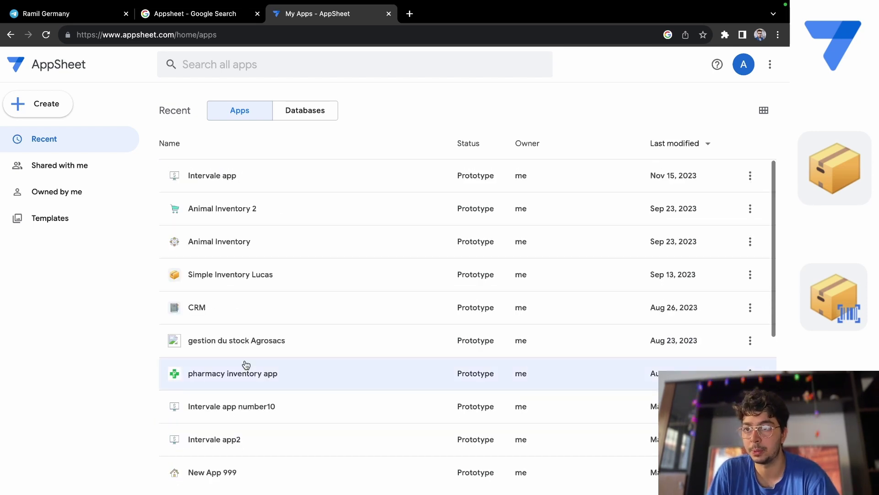
{"action": "scroll", "coordinate": [246, 365], "scroll_direction": "down", "scroll_amount": 5}
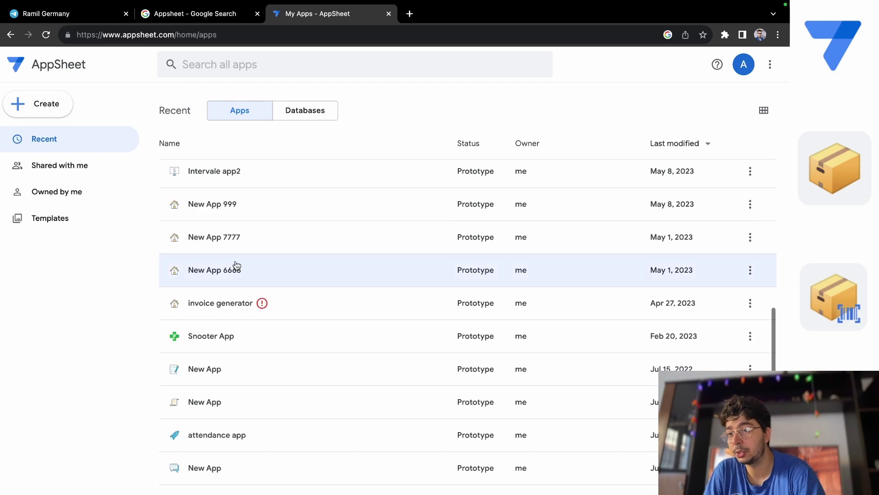
{"action": "scroll", "coordinate": [232, 266], "scroll_direction": "up", "scroll_amount": 5}
{"action": "scroll", "coordinate": [246, 385], "scroll_direction": "down", "scroll_amount": 5}
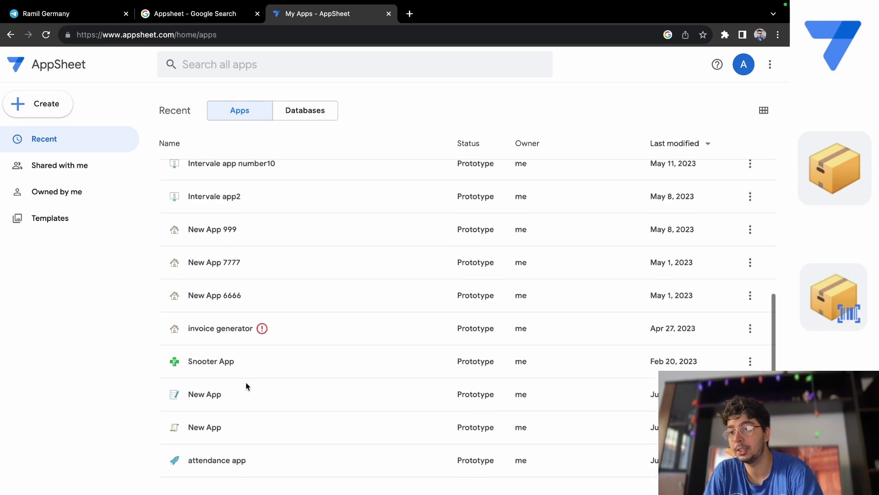
{"action": "scroll", "coordinate": [245, 385], "scroll_direction": "up", "scroll_amount": 5}
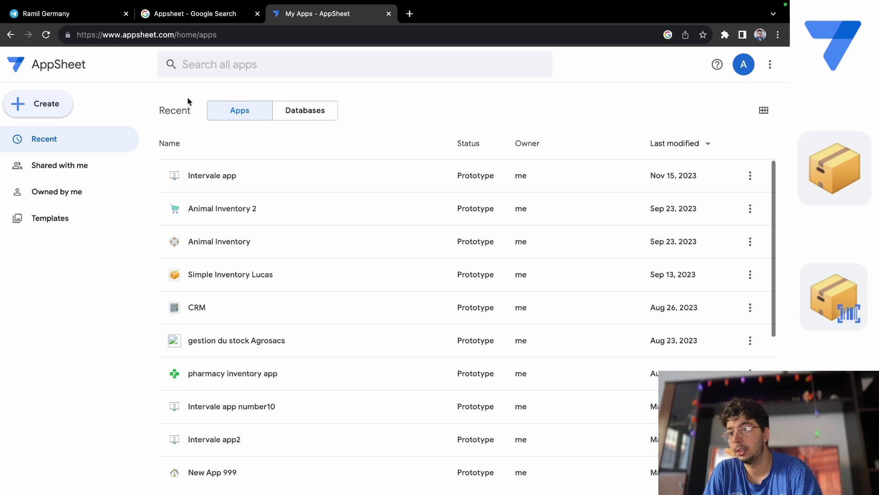
{"action": "scroll", "coordinate": [267, 187], "scroll_direction": "down", "scroll_amount": 5}
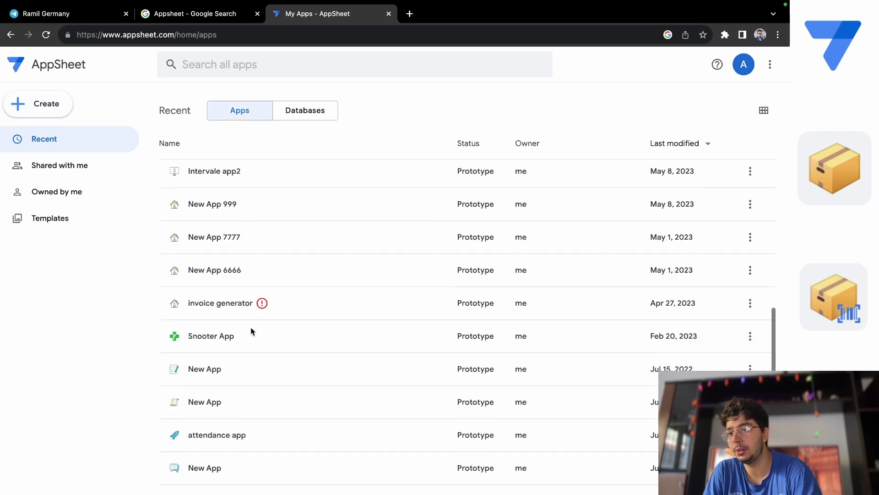
{"action": "scroll", "coordinate": [251, 327], "scroll_direction": "up", "scroll_amount": 5}
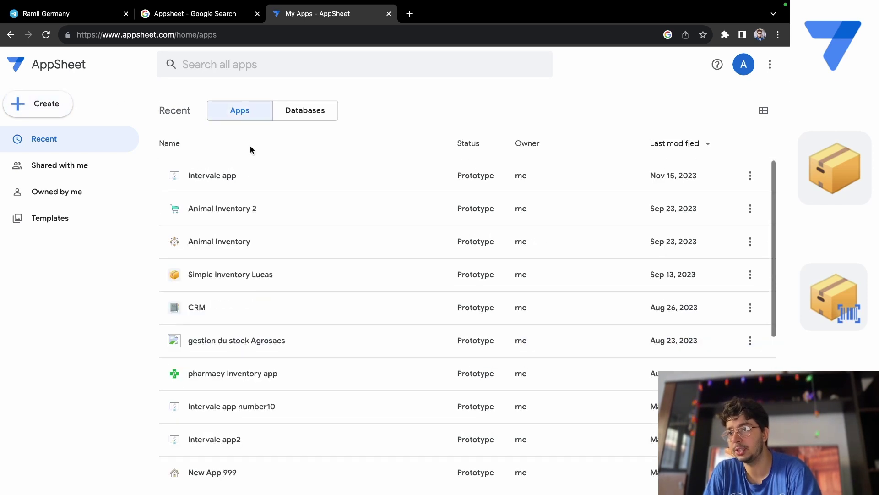
Step: View the account's recent databases and its lists of shared and owned apps
{"action": "left_click", "coordinate": [319, 113]}
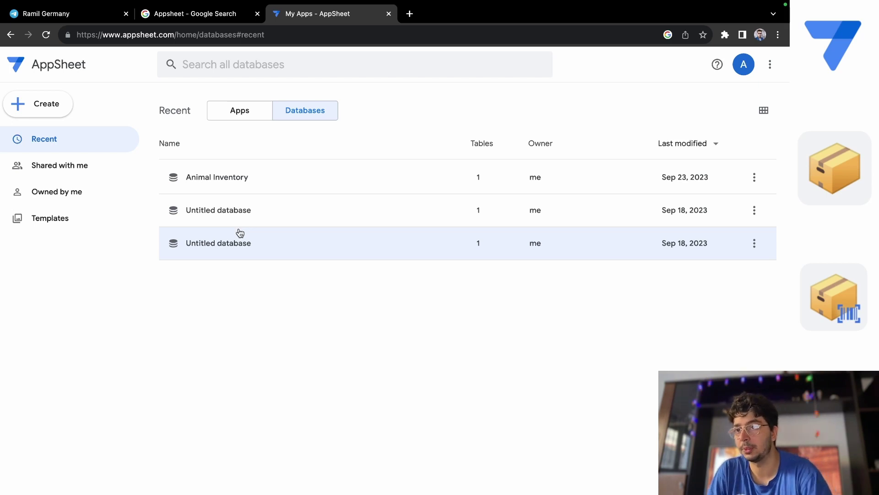
{"action": "left_click", "coordinate": [241, 109]}
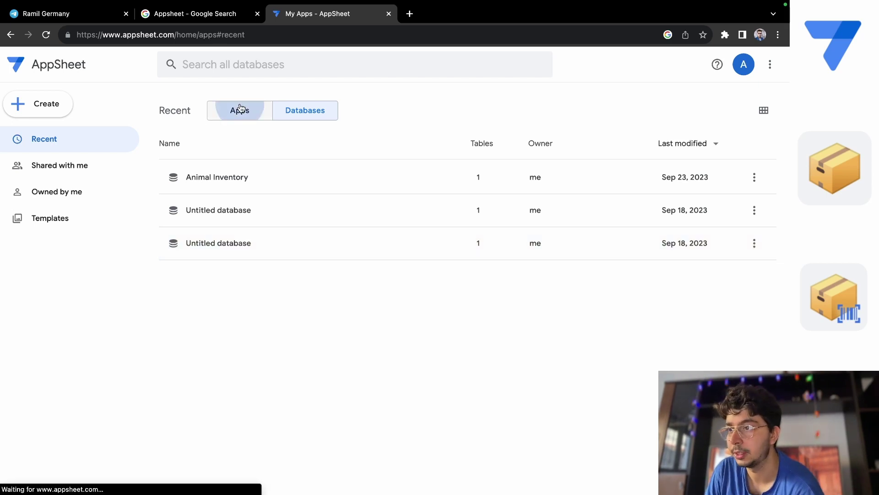
{"action": "left_click", "coordinate": [73, 171]}
{"action": "left_click", "coordinate": [67, 196]}
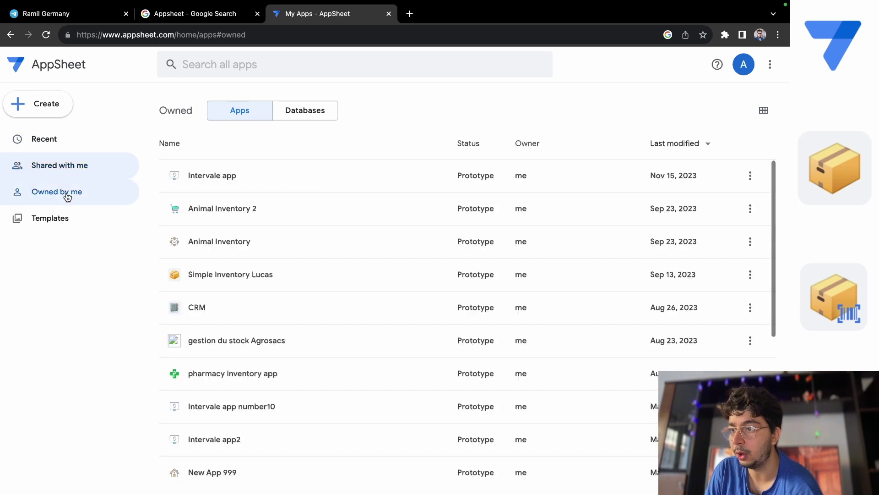
Step: Browse the AppSheet template library and open the Order Deliveries template for exploration
{"action": "left_click", "coordinate": [68, 225]}
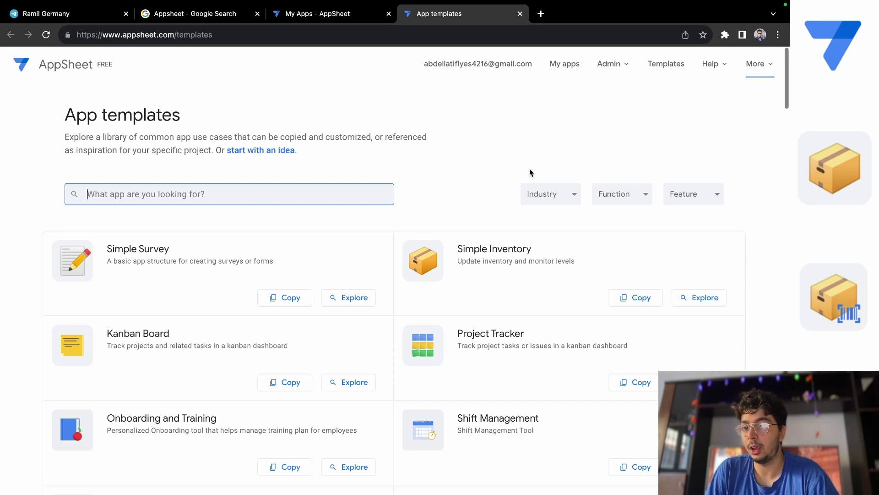
{"action": "scroll", "coordinate": [544, 302], "scroll_direction": "down", "scroll_amount": 2}
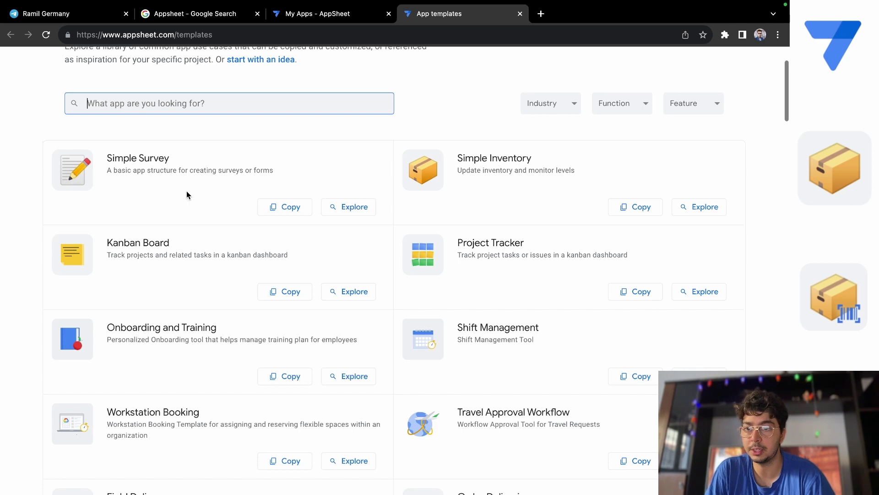
{"action": "scroll", "coordinate": [381, 299], "scroll_direction": "down", "scroll_amount": 2}
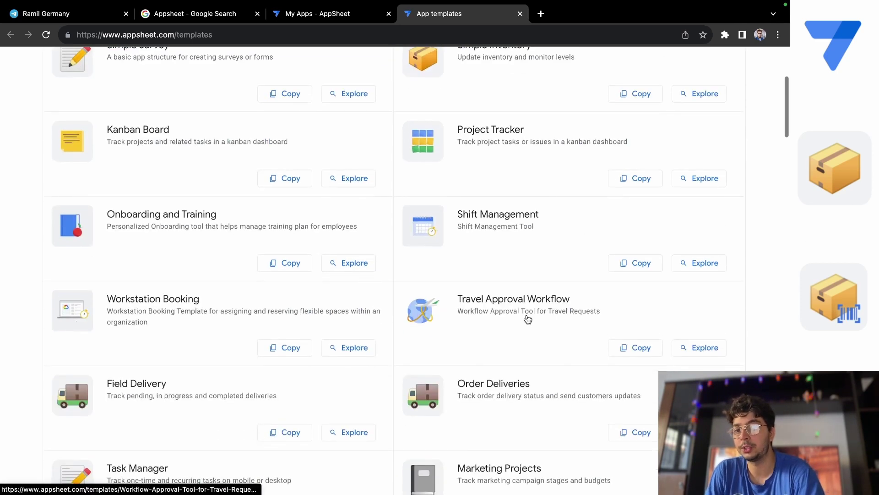
{"action": "scroll", "coordinate": [555, 314], "scroll_direction": "down", "scroll_amount": 2}
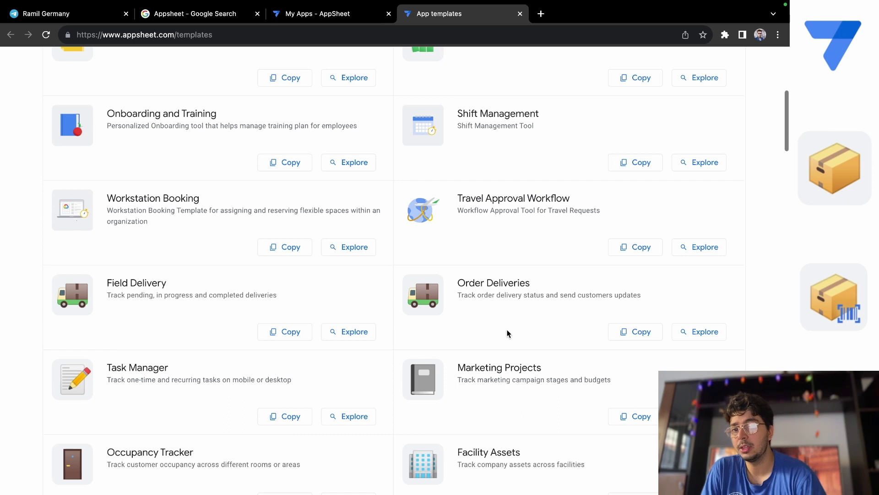
{"action": "left_click", "coordinate": [694, 337]}
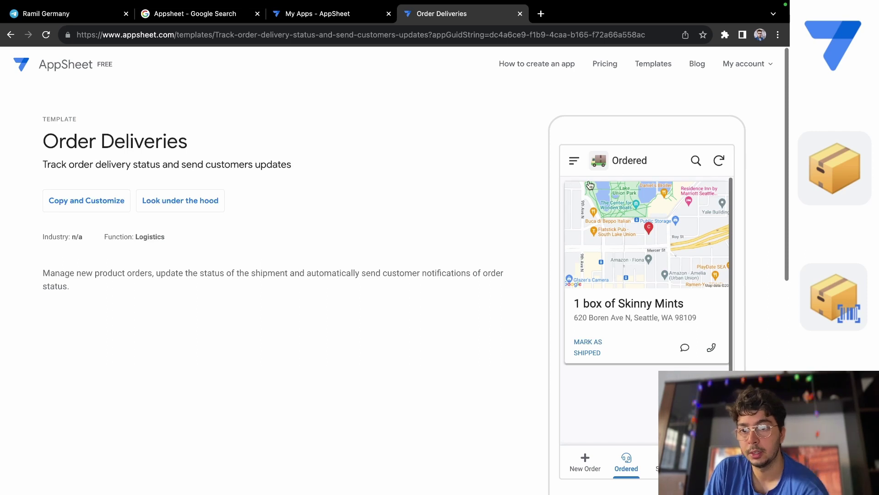
Step: Create and save a new order for the second listed customer with the details "order number 1 : water"
{"action": "left_click", "coordinate": [576, 464]}
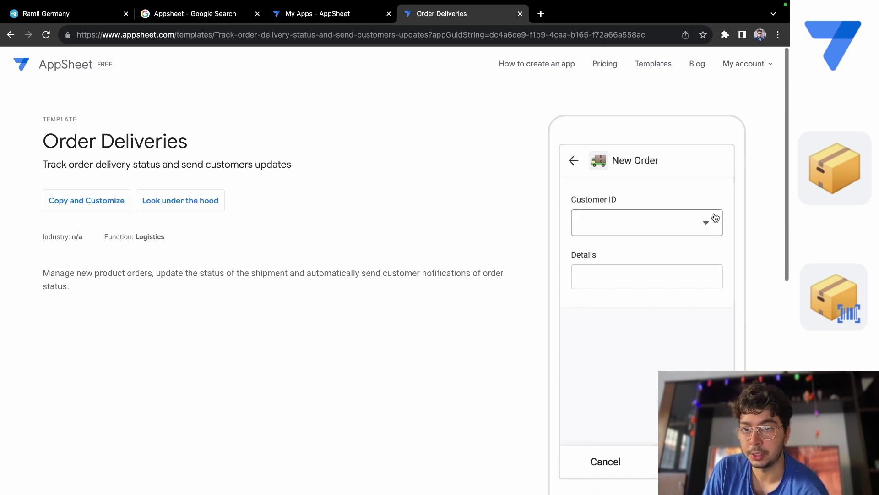
{"action": "left_click", "coordinate": [681, 227]}
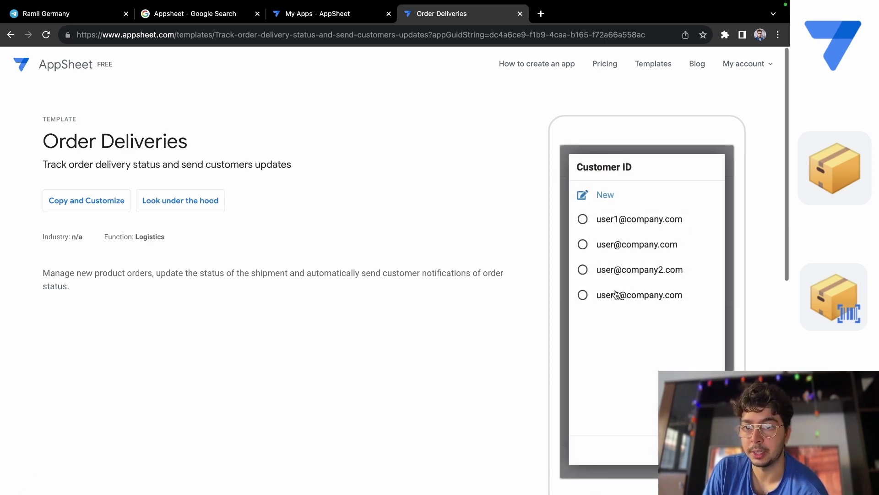
{"action": "left_click", "coordinate": [601, 246]}
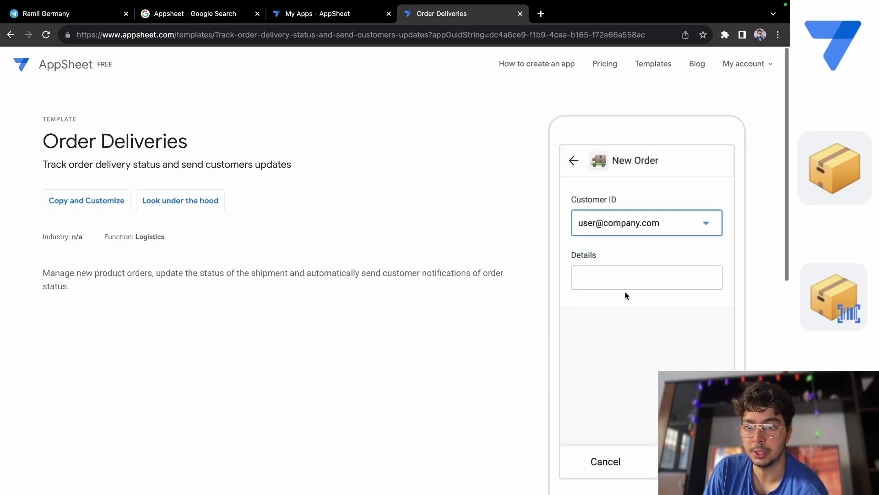
{"action": "left_click", "coordinate": [621, 275]}
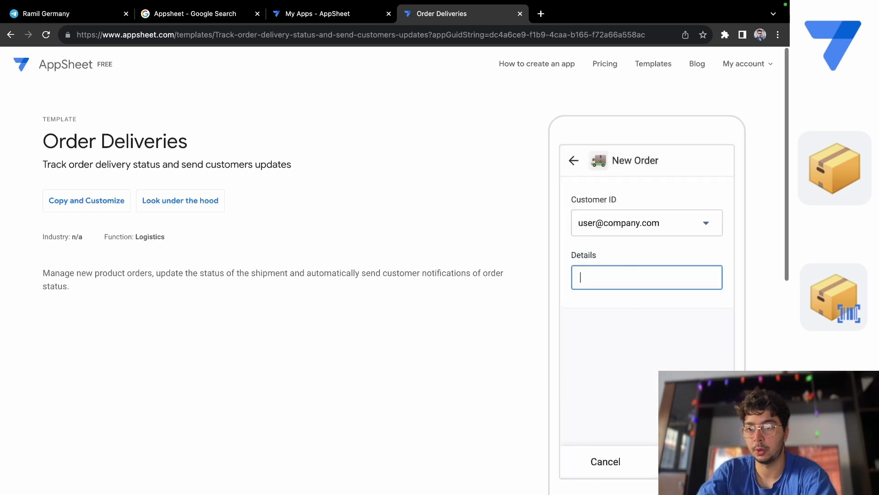
{"action": "type", "text": "ored"}
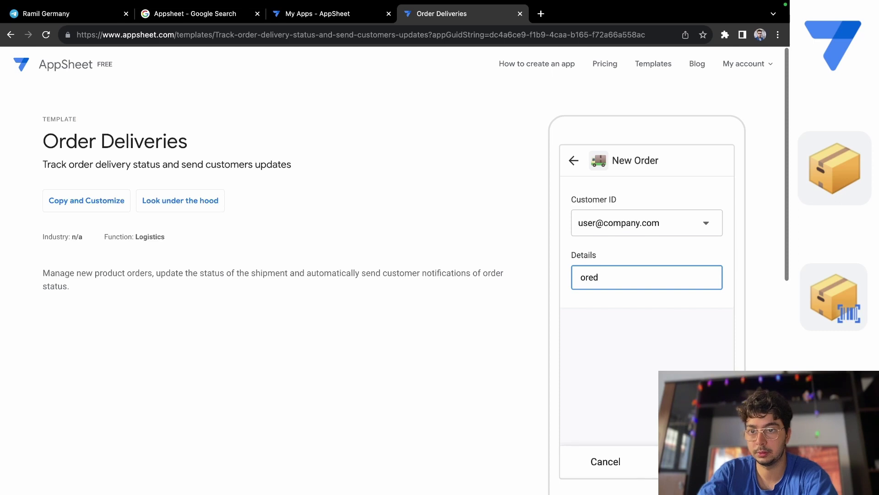
{"action": "key", "text": "BackSpace"}
{"action": "key", "text": "BackSpace"}
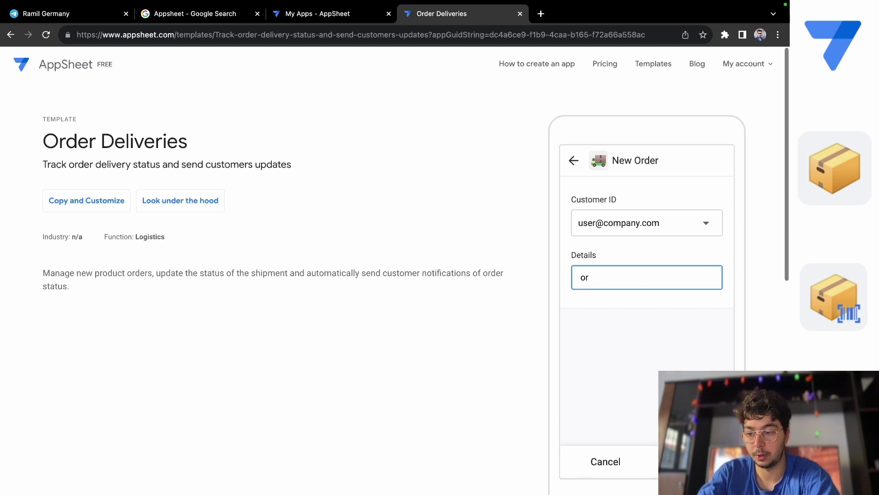
{"action": "type", "text": "der number 1 :"}
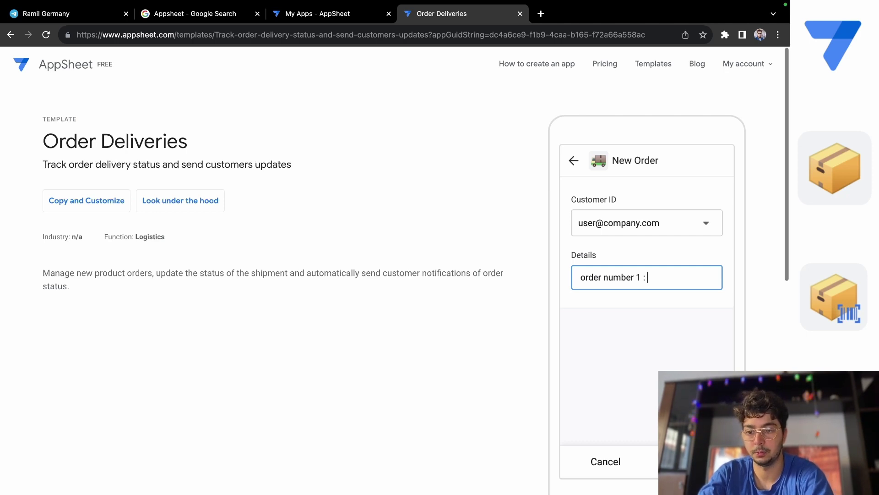
{"action": "type", "text": "water"}
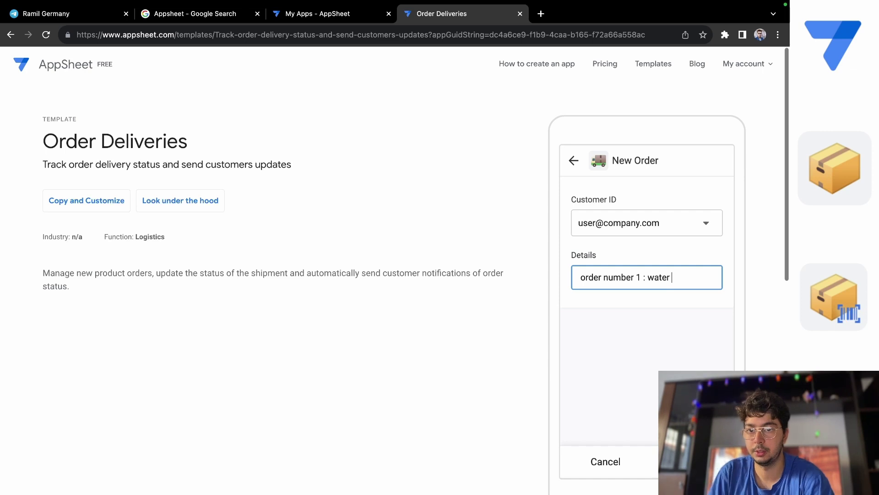
{"action": "left_click", "coordinate": [690, 462]}
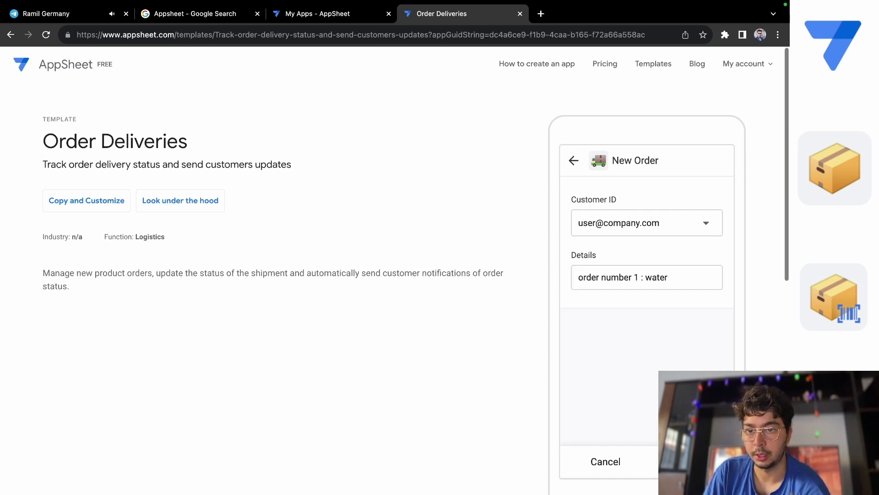
Step: Find the water order in the Ordered list, try messaging its customer, and return to the Order Deliveries template
{"action": "scroll", "coordinate": [618, 325], "scroll_direction": "down", "scroll_amount": 5}
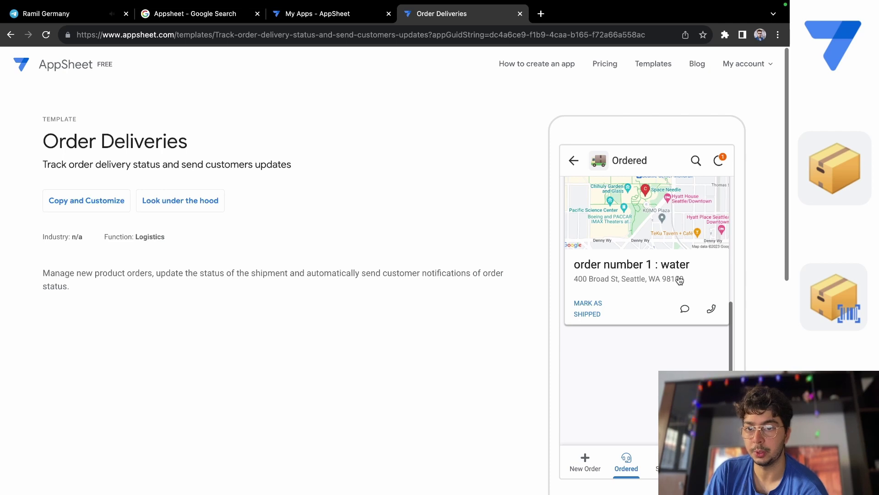
{"action": "scroll", "coordinate": [646, 307], "scroll_direction": "up", "scroll_amount": 2}
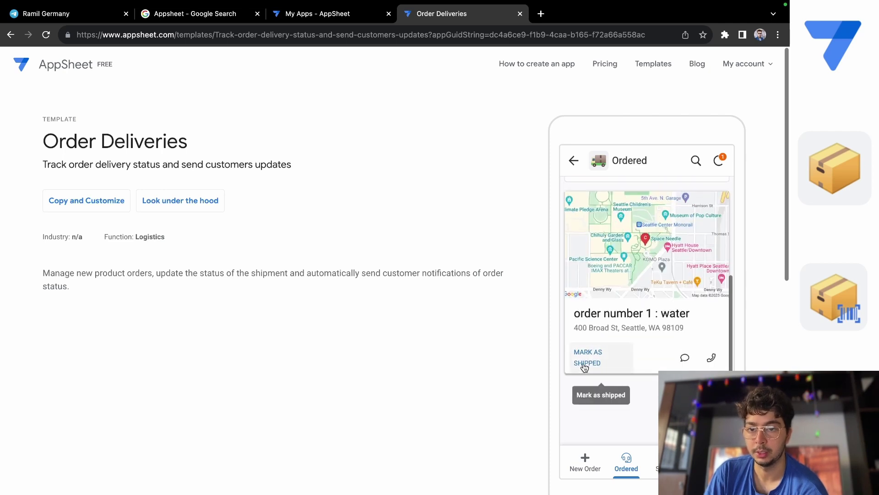
{"action": "left_click", "coordinate": [685, 357]}
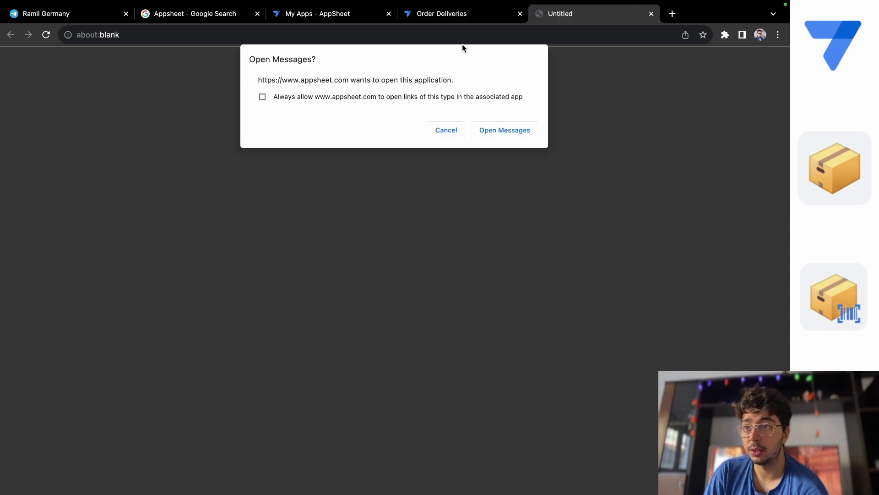
{"action": "left_click", "coordinate": [447, 14]}
Step: Mark the "order number 1 : water" order as shipped in the app preview
{"action": "scroll", "coordinate": [664, 316], "scroll_direction": "down", "scroll_amount": 5}
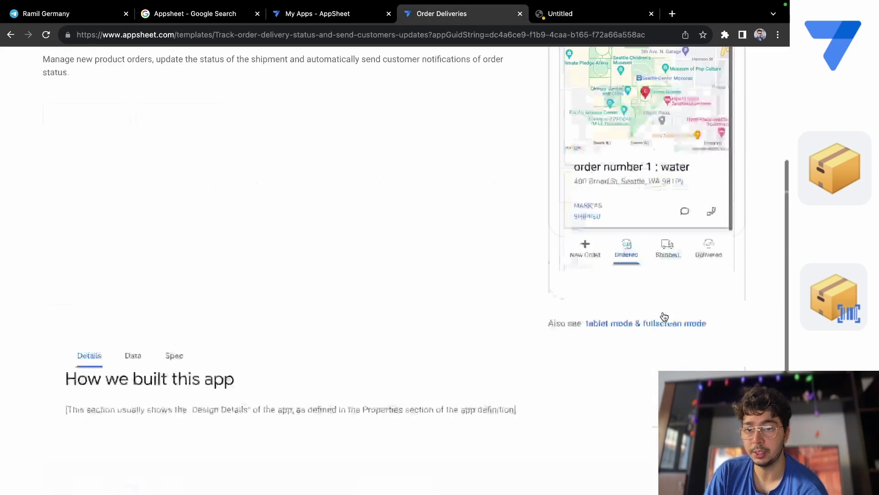
{"action": "scroll", "coordinate": [664, 314], "scroll_direction": "up", "scroll_amount": 5}
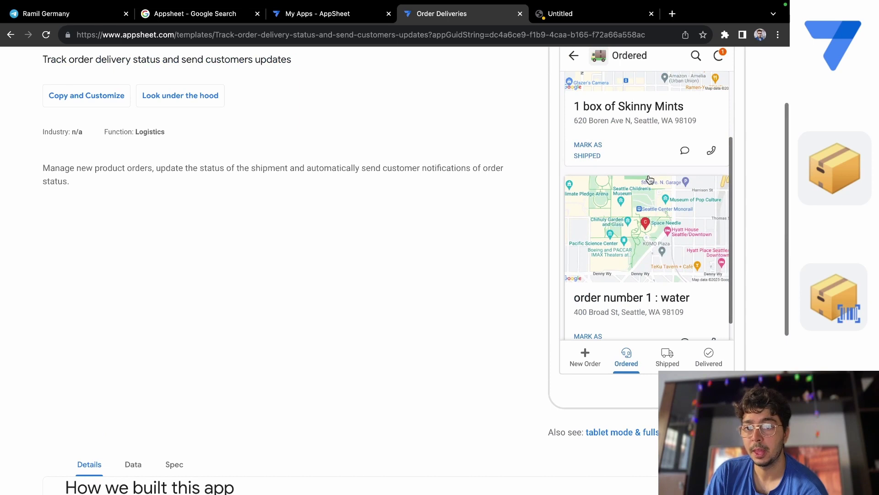
{"action": "scroll", "coordinate": [649, 179], "scroll_direction": "down", "scroll_amount": 1}
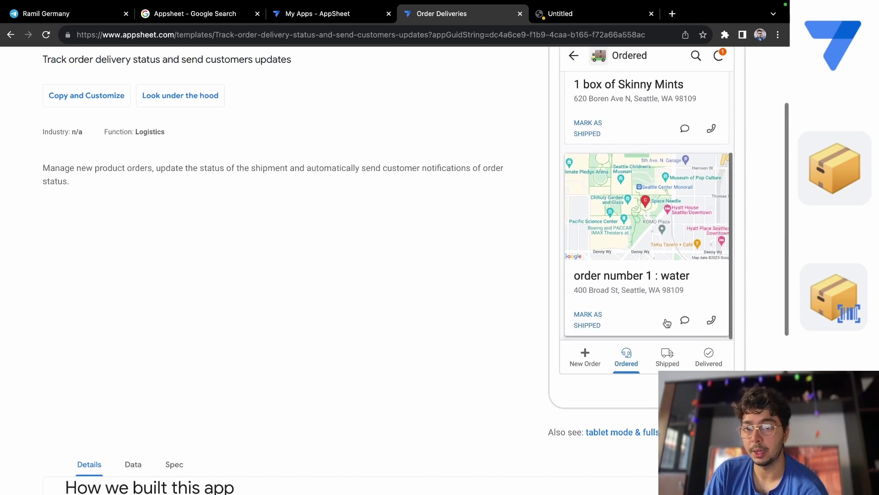
{"action": "left_click", "coordinate": [589, 324]}
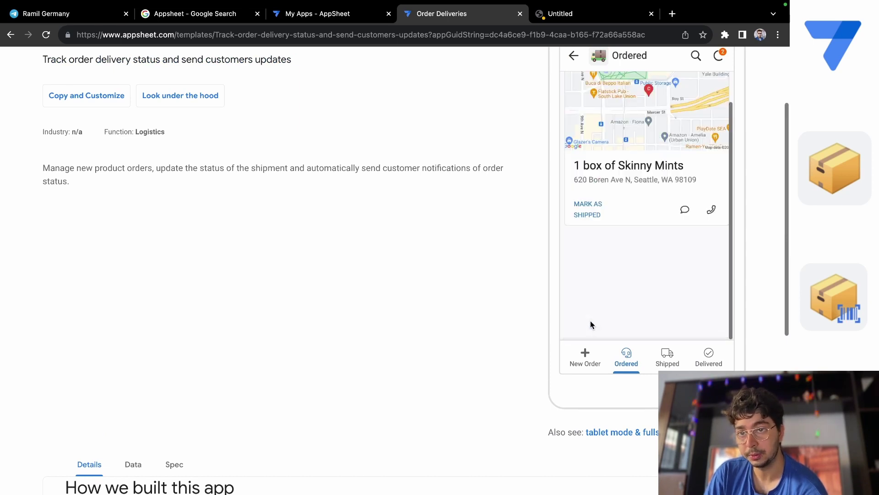
Step: Open the water order's delivery confirmation from the Shipped list and set its status to Delivered
{"action": "left_click", "coordinate": [667, 355]}
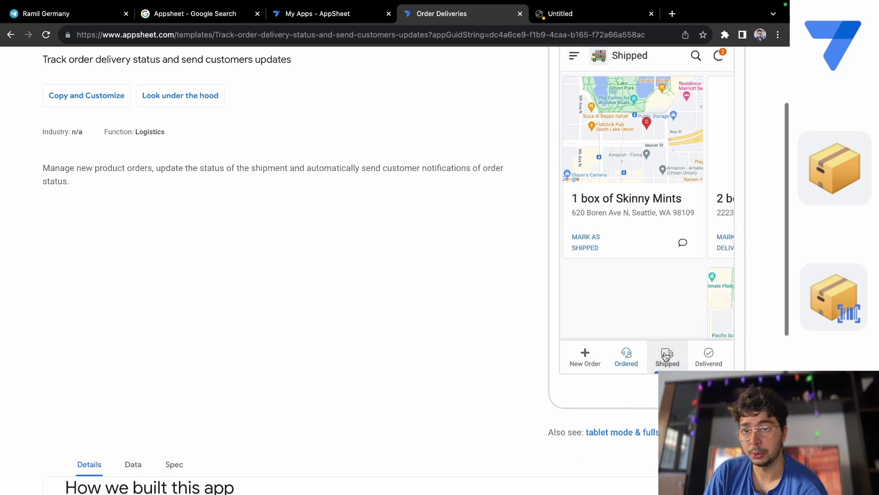
{"action": "scroll", "coordinate": [499, 293], "scroll_direction": "up", "scroll_amount": 2}
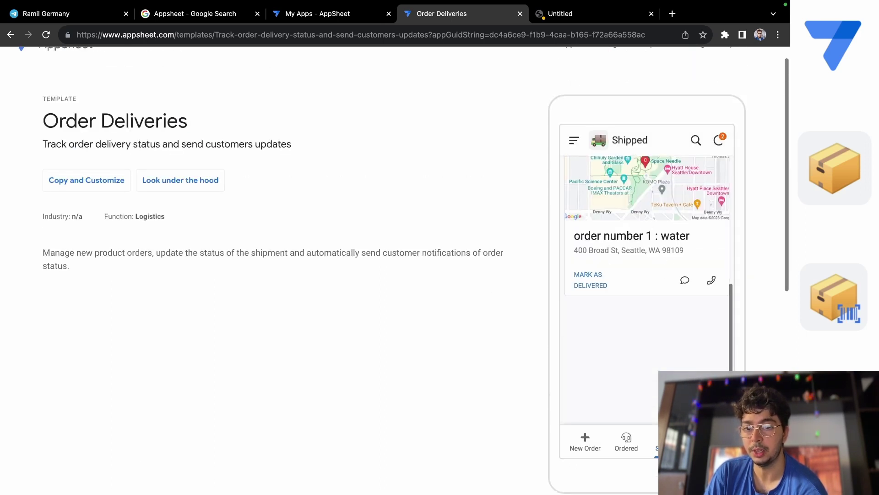
{"action": "left_click", "coordinate": [589, 281]}
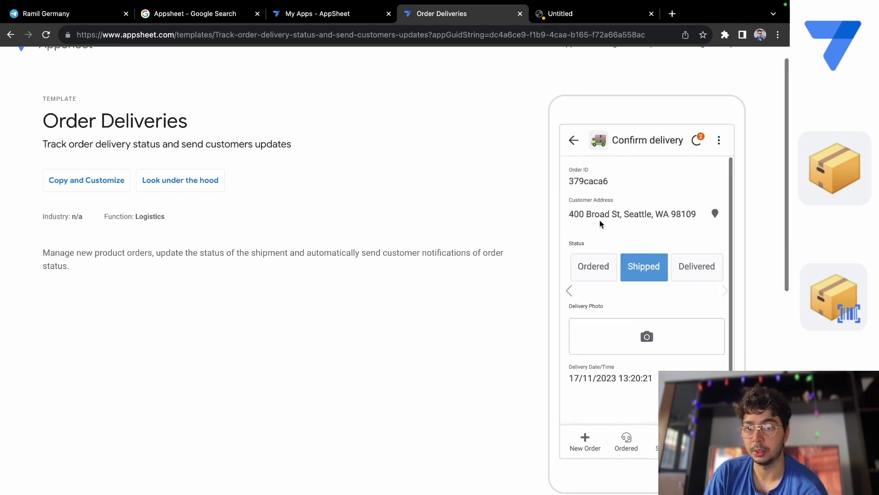
{"action": "left_click", "coordinate": [694, 274]}
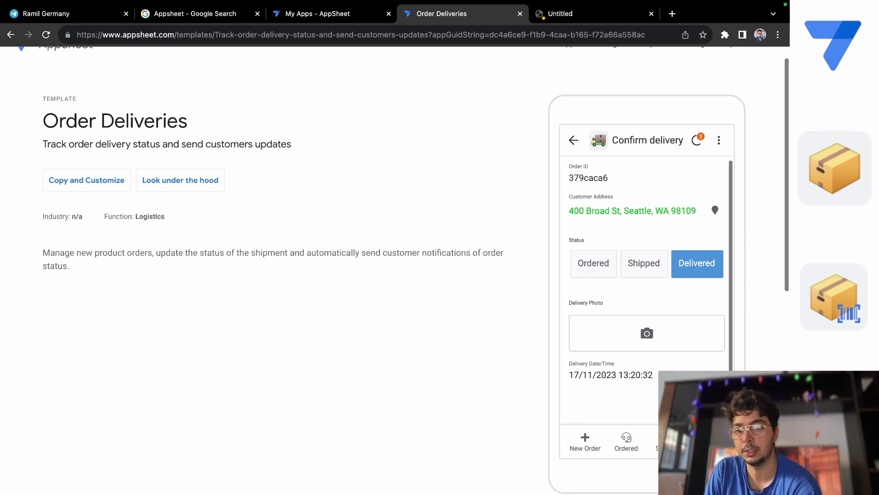
Step: Look through the Delivered orders and the preview app's main menu options
{"action": "scroll", "coordinate": [625, 316], "scroll_direction": "down", "scroll_amount": 4}
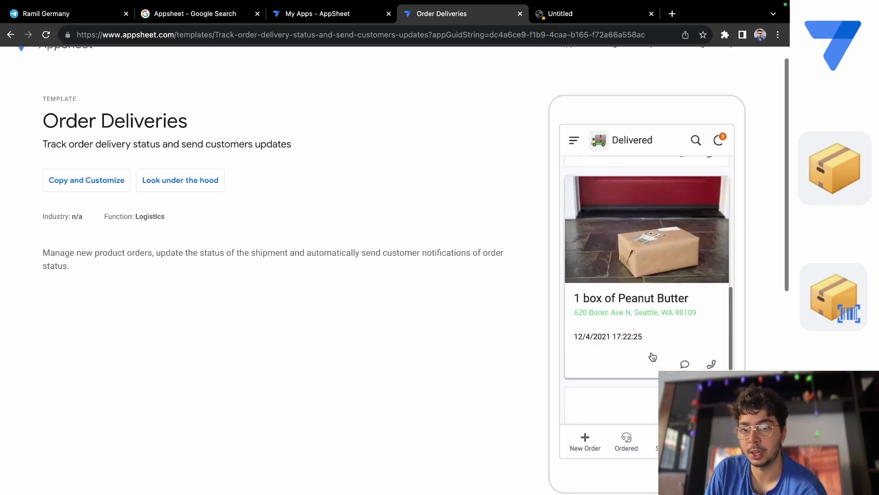
{"action": "scroll", "coordinate": [664, 270], "scroll_direction": "up", "scroll_amount": 1}
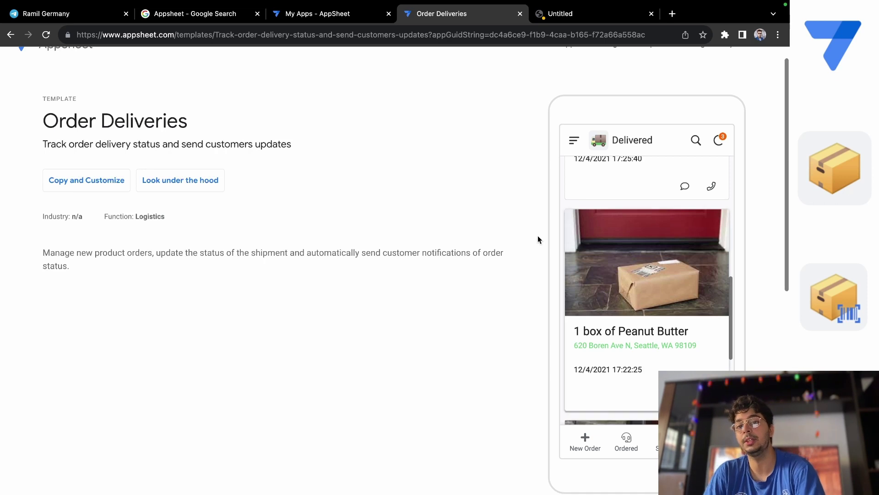
{"action": "left_click", "coordinate": [573, 140]}
{"action": "scroll", "coordinate": [611, 362], "scroll_direction": "down", "scroll_amount": 1}
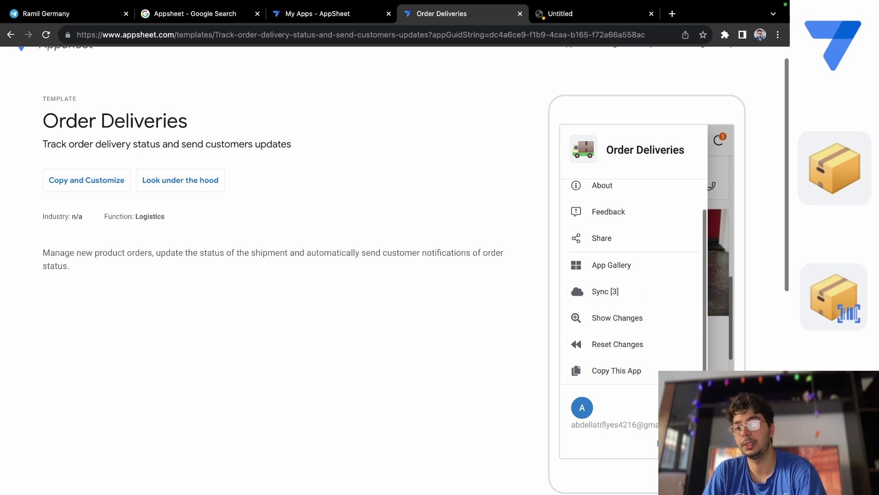
{"action": "left_click", "coordinate": [719, 320]}
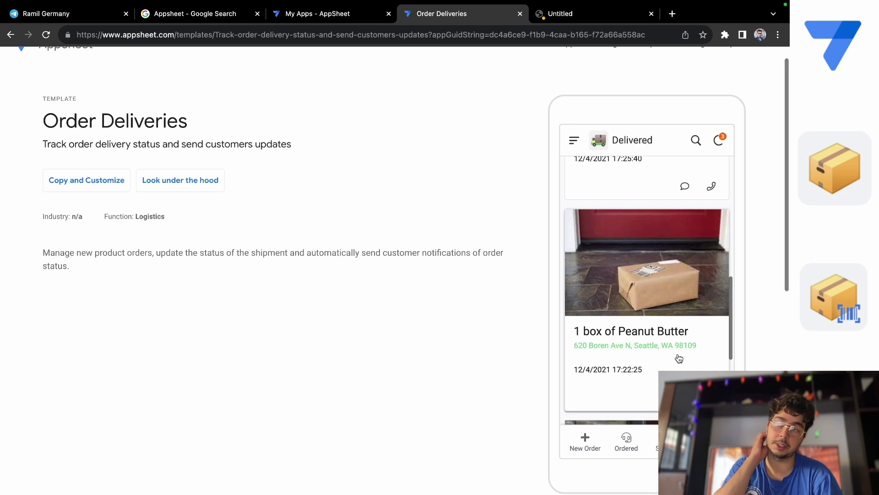
Step: Copy the template into the account as an app named "Order Deliveries tutorial", keeping the Logistics category
{"action": "left_click", "coordinate": [58, 185]}
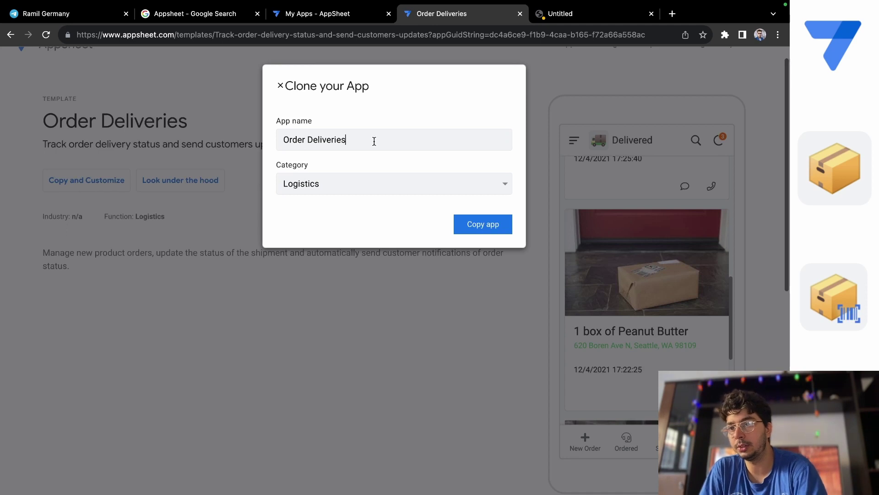
{"action": "type", "text": "ti"}
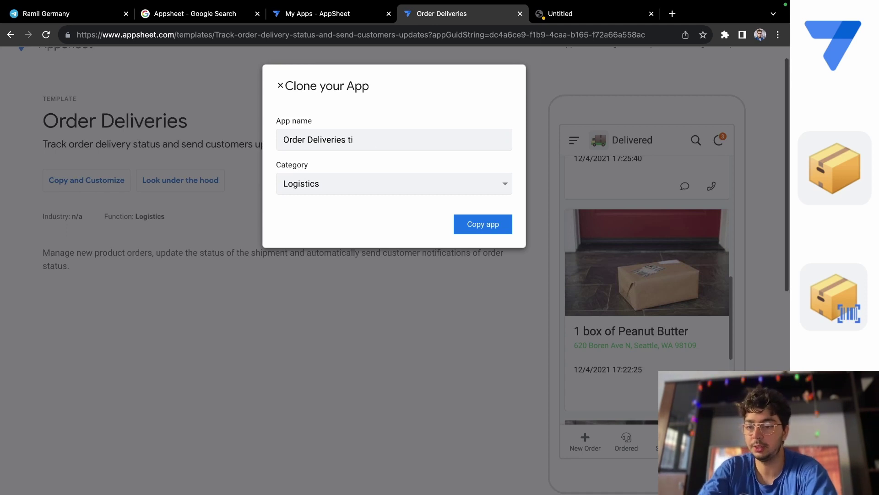
{"action": "key", "text": "BackSpace"}
{"action": "type", "text": "uto"}
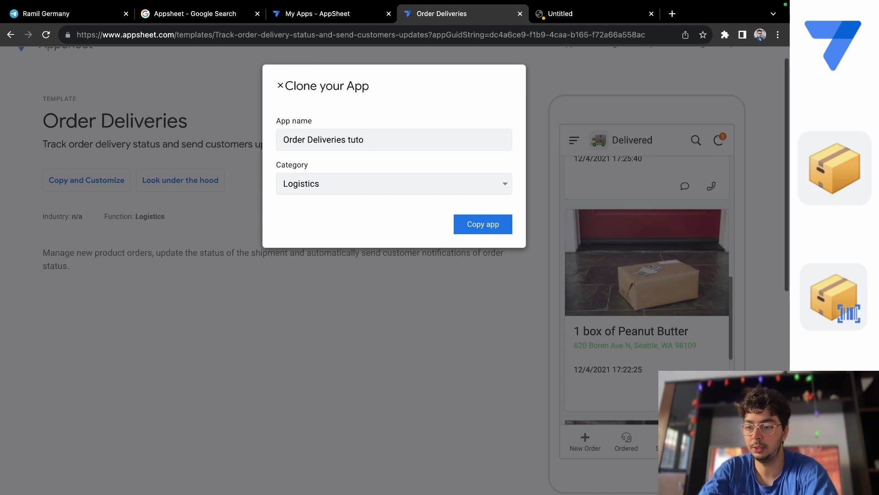
{"action": "type", "text": "rial"}
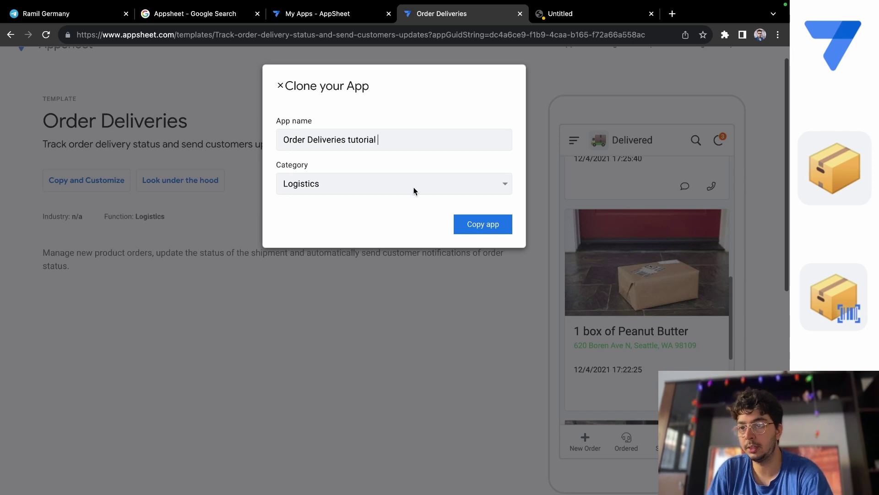
{"action": "left_click", "coordinate": [483, 228]}
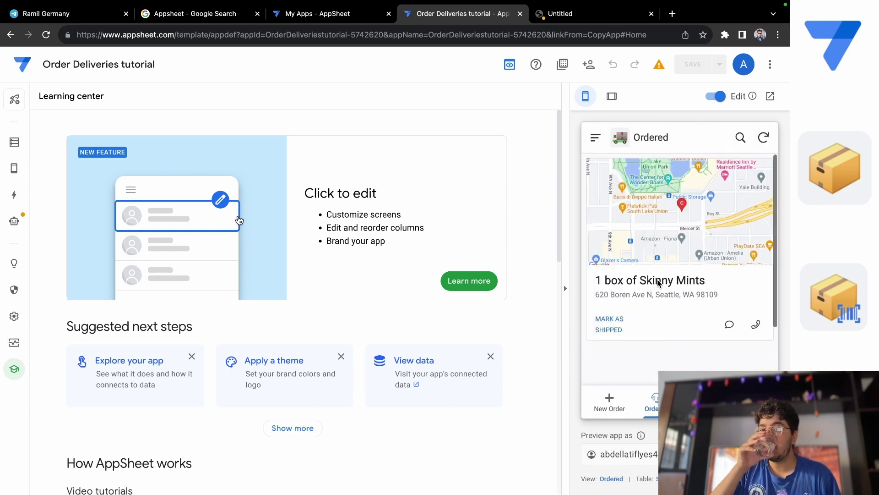
Step: Look over the copied app's Learning center, then open its data and examine the Customers table's column settings
{"action": "mouse_move", "coordinate": [659, 284]}
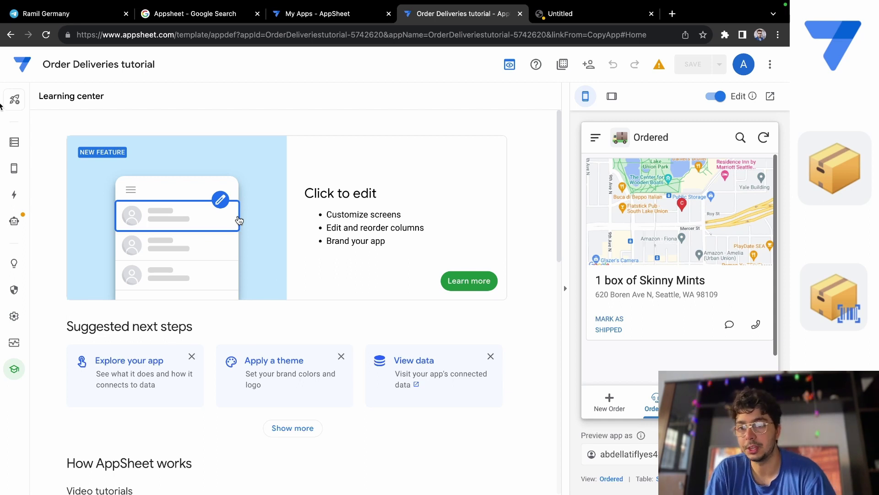
{"action": "scroll", "coordinate": [170, 485], "scroll_direction": "down", "scroll_amount": 2}
{"action": "mouse_move", "coordinate": [26, 163]}
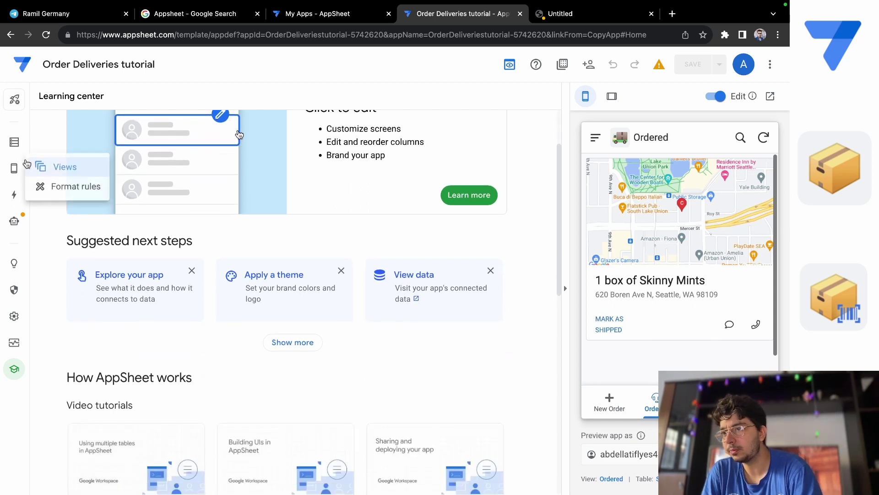
{"action": "left_click", "coordinate": [14, 142]}
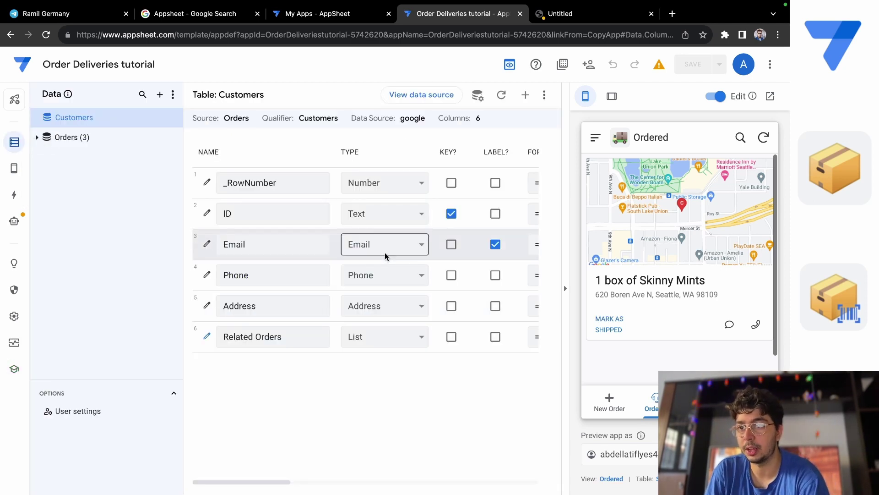
{"action": "scroll", "coordinate": [327, 233], "scroll_direction": "right", "scroll_amount": 1}
{"action": "scroll", "coordinate": [327, 233], "scroll_direction": "right", "scroll_amount": 10}
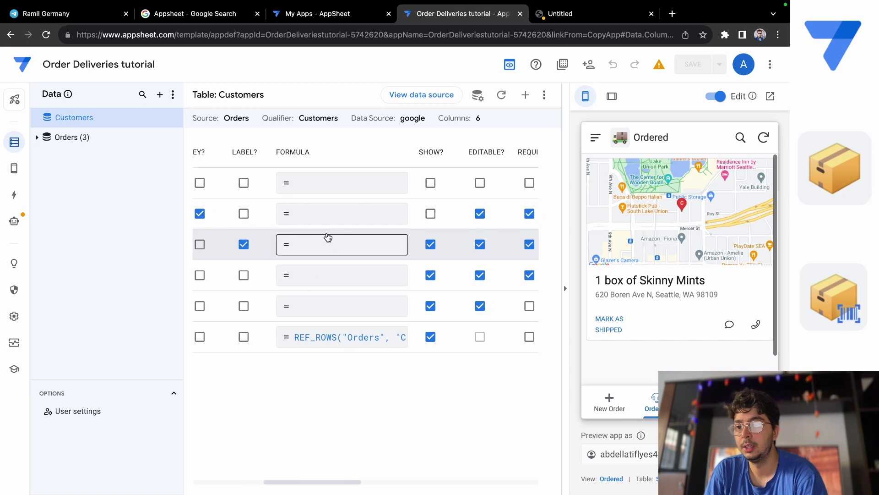
{"action": "scroll", "coordinate": [383, 319], "scroll_direction": "left", "scroll_amount": 10}
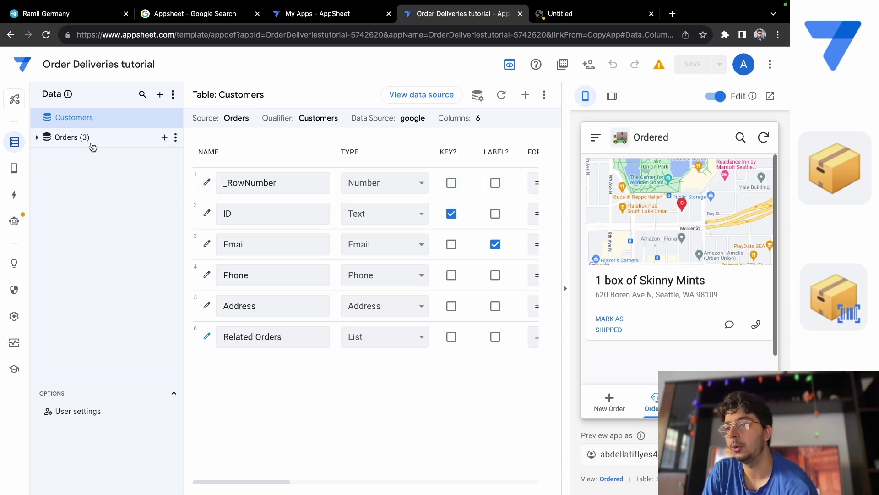
{"action": "mouse_move", "coordinate": [23, 177]}
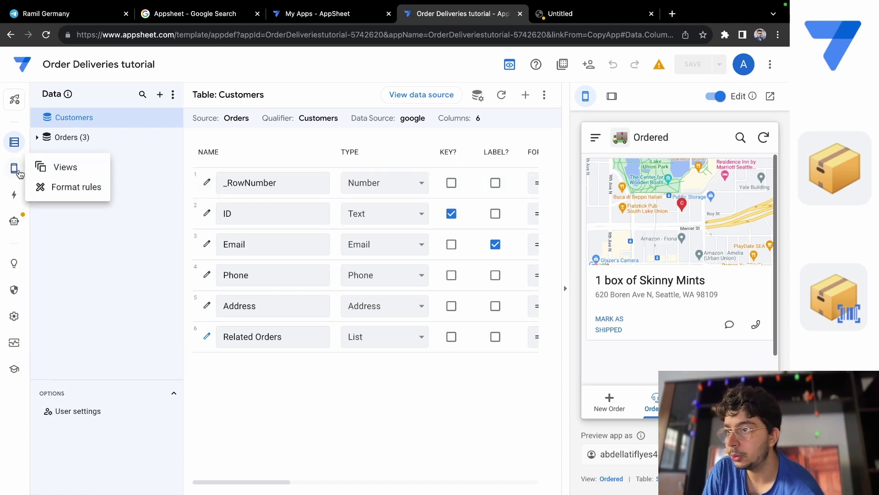
Step: Open the app's views, check the New Order form and Ordered screen in the preview, and examine the Ordered view's settings
{"action": "left_click", "coordinate": [14, 171]}
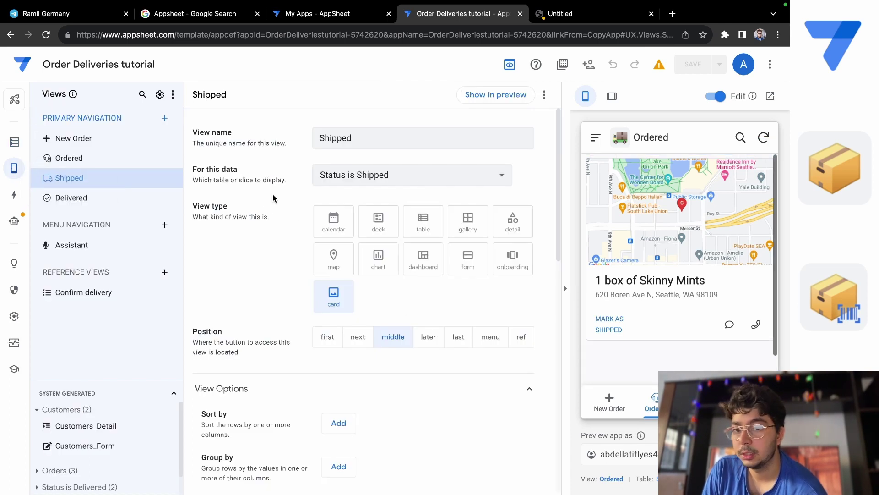
{"action": "left_click", "coordinate": [601, 407]}
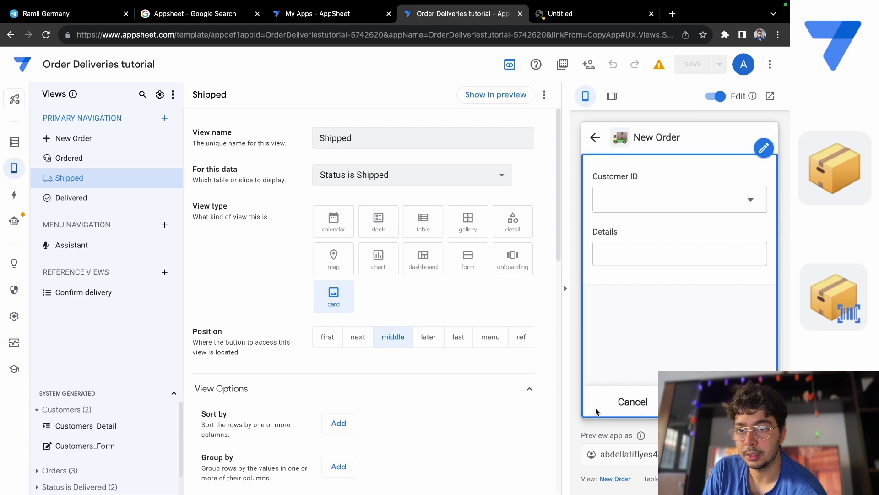
{"action": "left_click", "coordinate": [636, 411]}
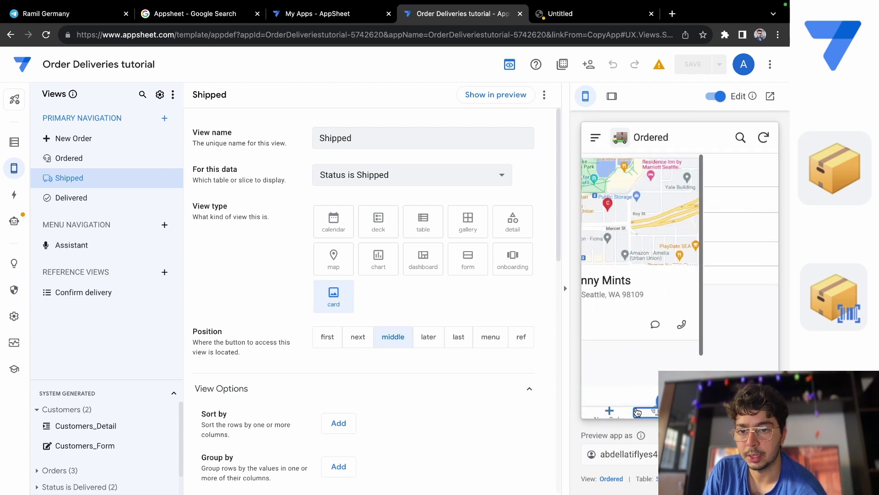
{"action": "left_click", "coordinate": [610, 409]}
{"action": "left_click", "coordinate": [634, 409]}
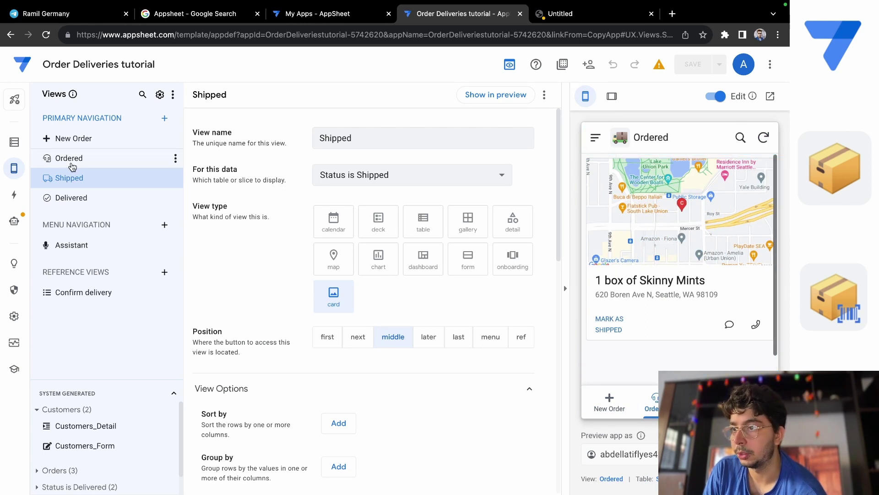
{"action": "left_click", "coordinate": [72, 165]}
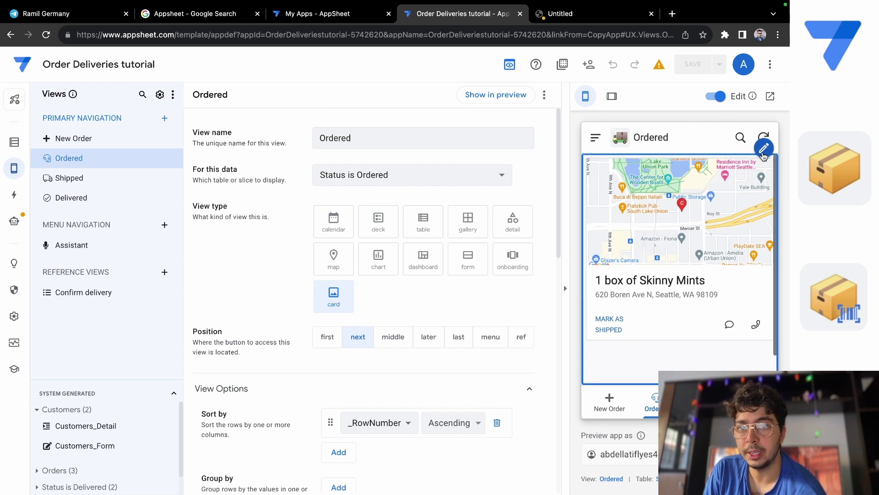
{"action": "left_click", "coordinate": [763, 152]}
{"action": "left_click", "coordinate": [721, 173]}
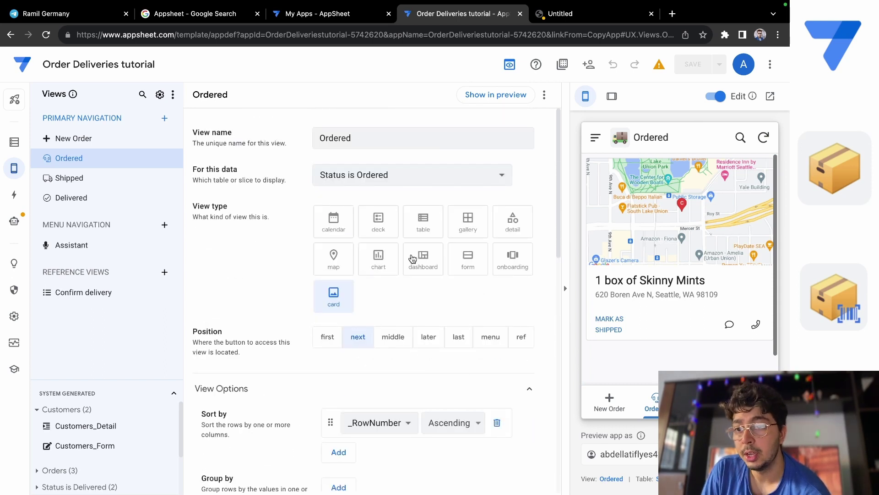
Step: Try the dashboard, form and table view types on the Ordered view and look through the table's columns in the preview
{"action": "left_click", "coordinate": [430, 266]}
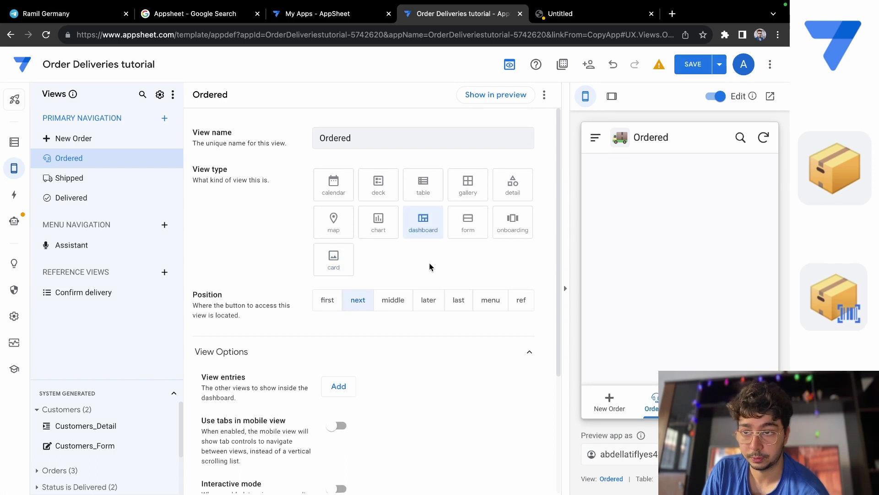
{"action": "left_click", "coordinate": [471, 225]}
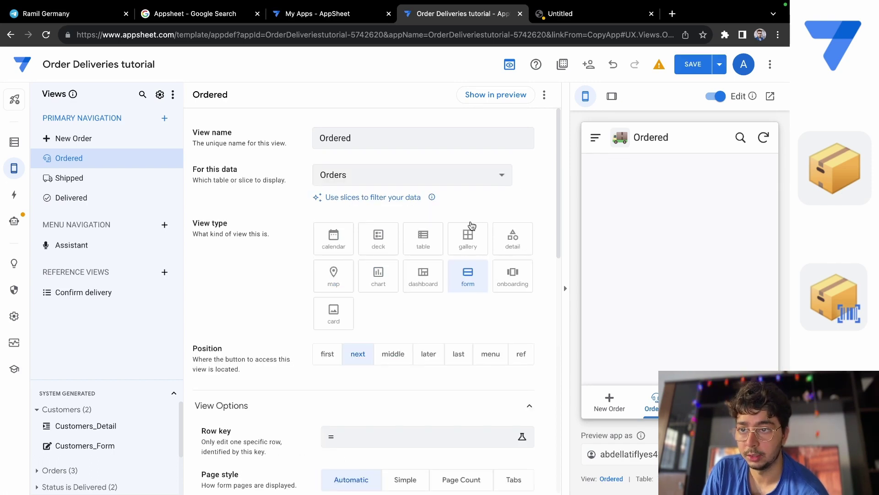
{"action": "left_click", "coordinate": [426, 242]}
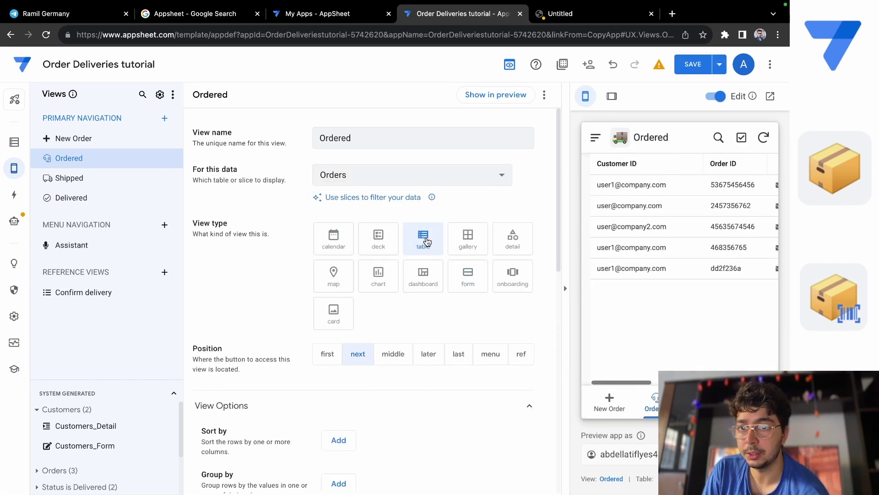
{"action": "scroll", "coordinate": [705, 293], "scroll_direction": "right", "scroll_amount": 5}
{"action": "scroll", "coordinate": [705, 293], "scroll_direction": "right", "scroll_amount": 3}
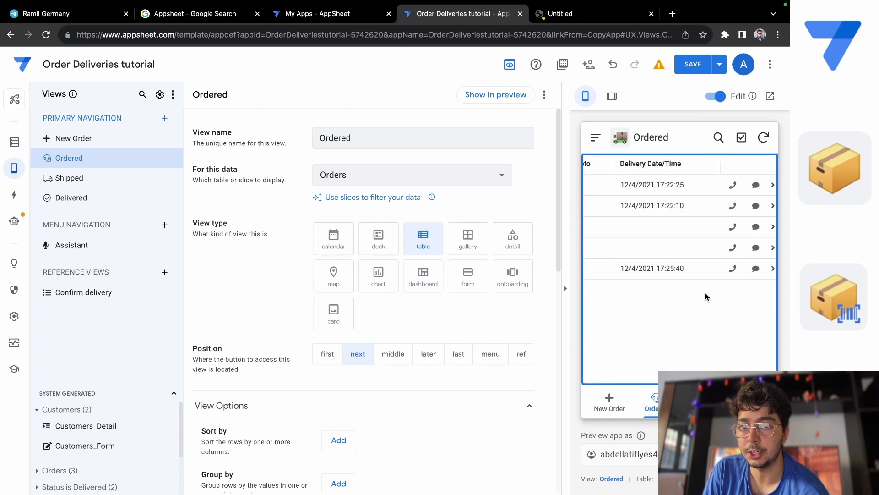
{"action": "scroll", "coordinate": [705, 293], "scroll_direction": "right", "scroll_amount": 5}
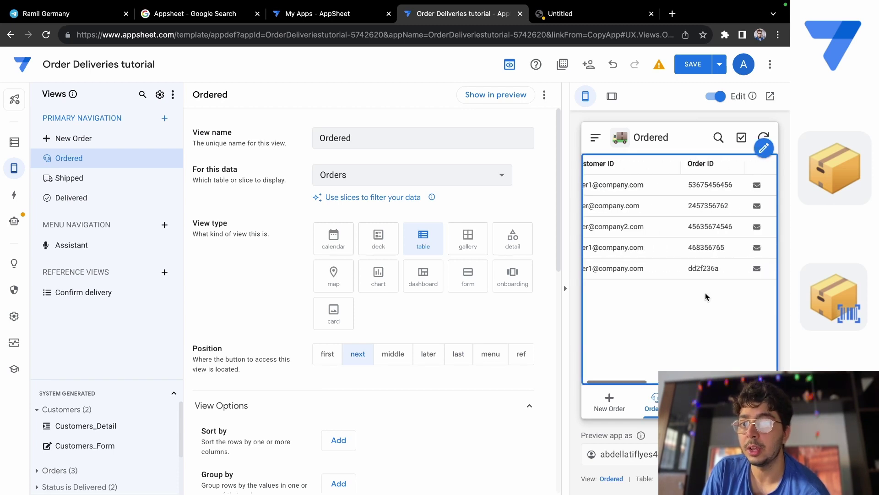
{"action": "scroll", "coordinate": [705, 293], "scroll_direction": "left", "scroll_amount": 3}
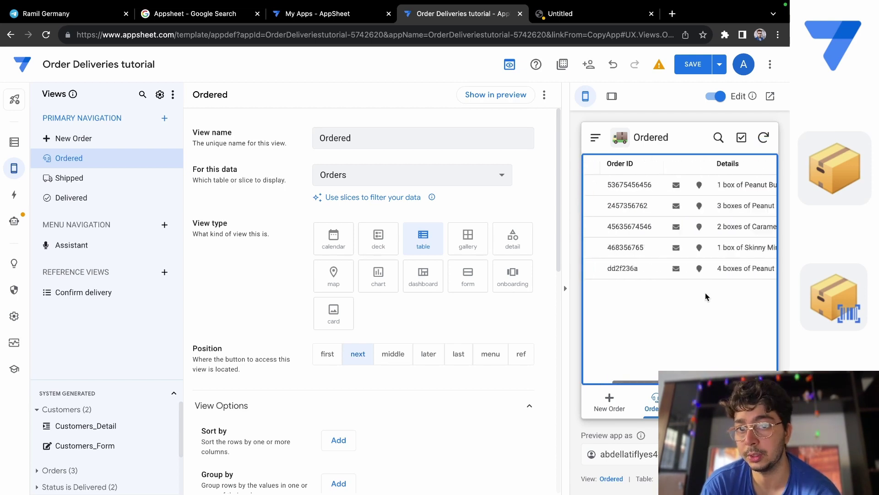
{"action": "scroll", "coordinate": [705, 293], "scroll_direction": "left", "scroll_amount": 3}
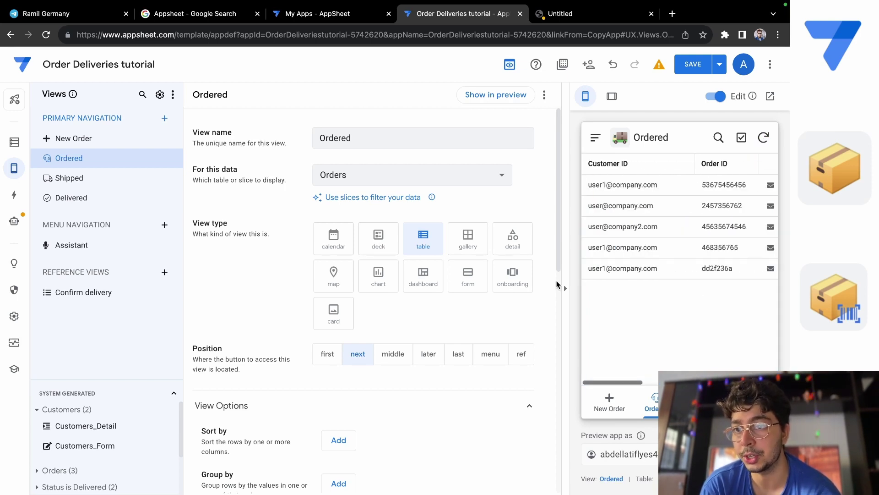
Step: Set the Ordered view's type to card and look through the order cards in the preview
{"action": "left_click", "coordinate": [330, 317]}
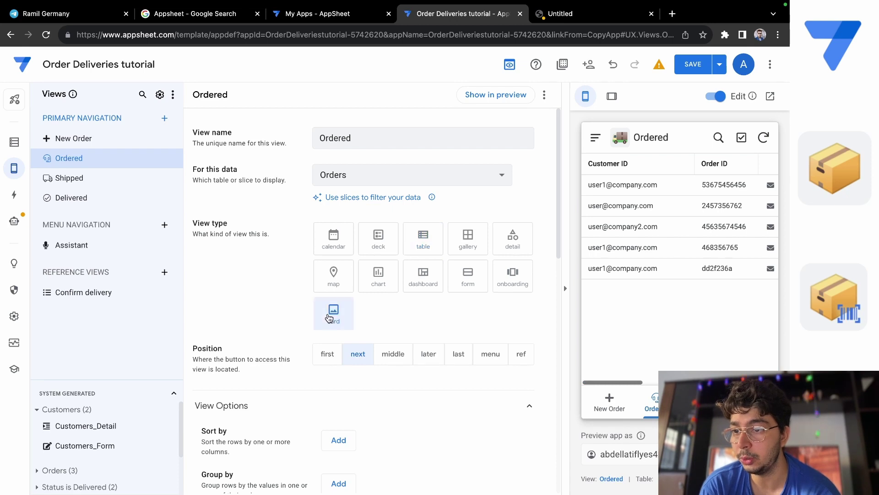
{"action": "scroll", "coordinate": [696, 319], "scroll_direction": "down", "scroll_amount": 5}
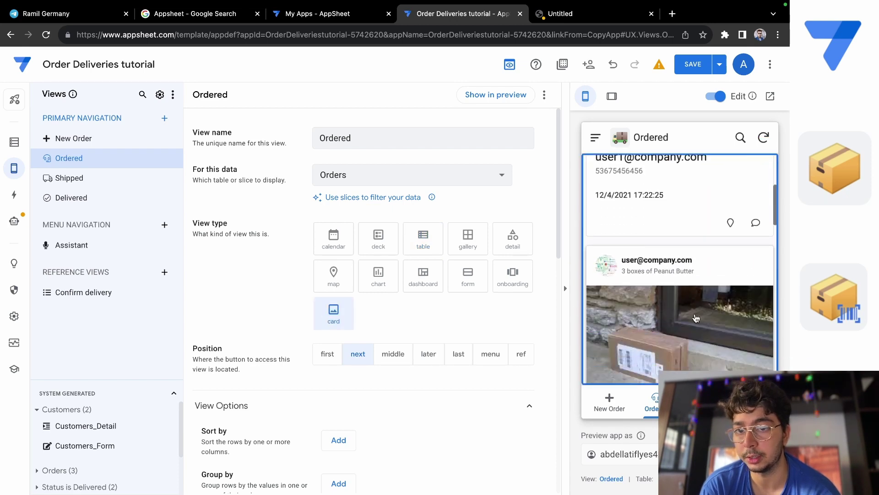
{"action": "scroll", "coordinate": [696, 318], "scroll_direction": "up", "scroll_amount": 5}
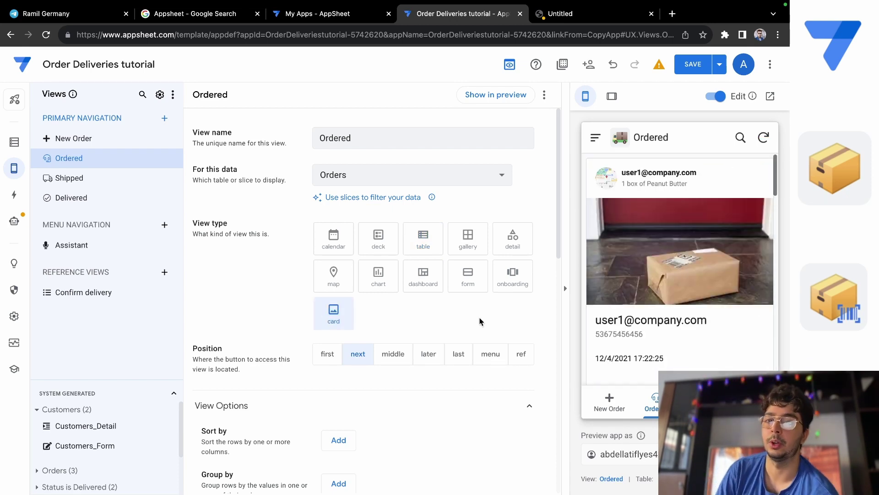
{"action": "scroll", "coordinate": [703, 331], "scroll_direction": "down", "scroll_amount": 5}
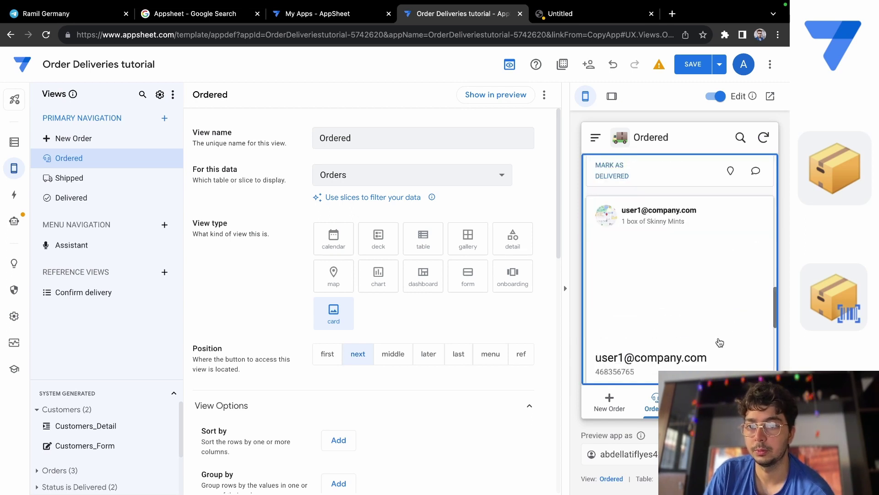
{"action": "scroll", "coordinate": [720, 343], "scroll_direction": "up", "scroll_amount": 5}
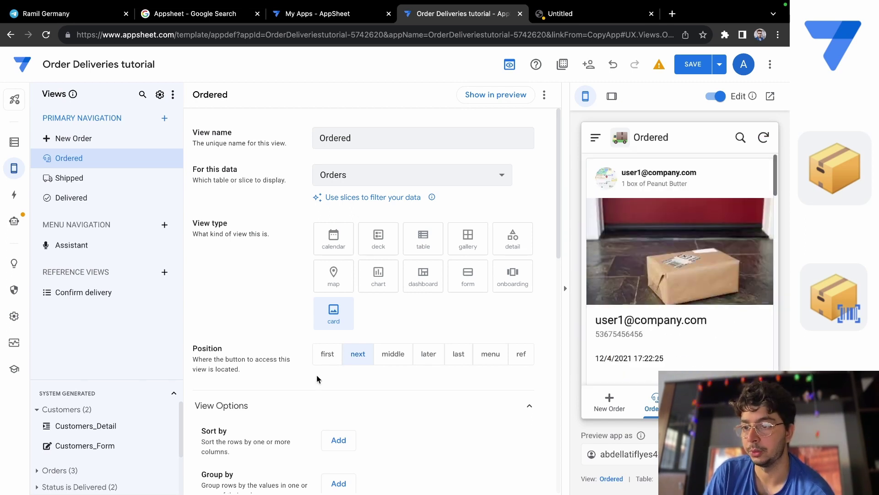
Step: Set the Ordered view's position to first in the app's navigation
{"action": "scroll", "coordinate": [317, 378], "scroll_direction": "down", "scroll_amount": 3}
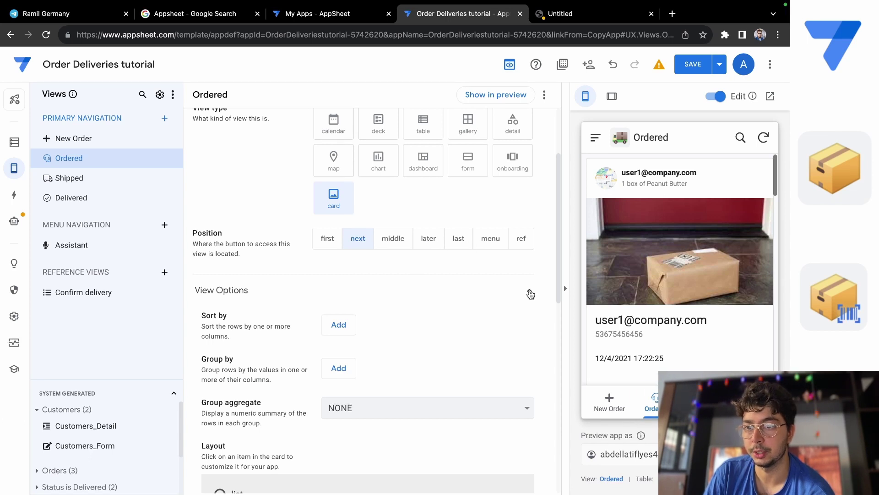
{"action": "left_click", "coordinate": [650, 401]}
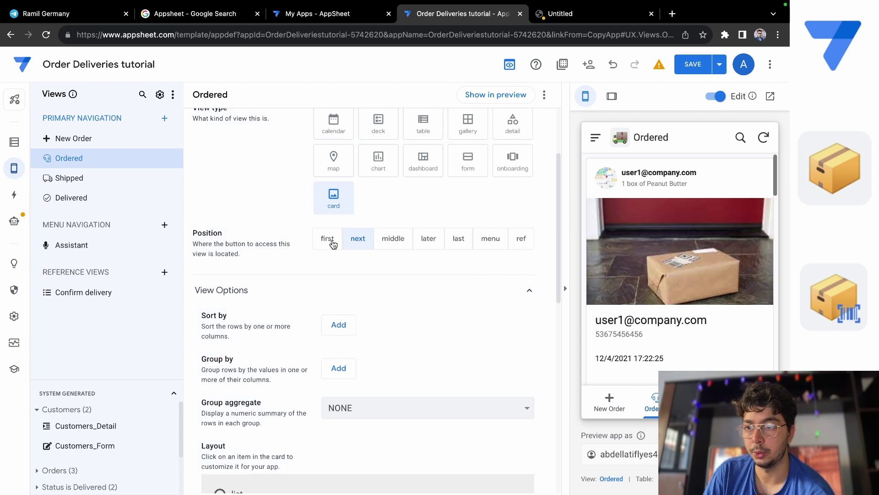
{"action": "left_click", "coordinate": [327, 238]}
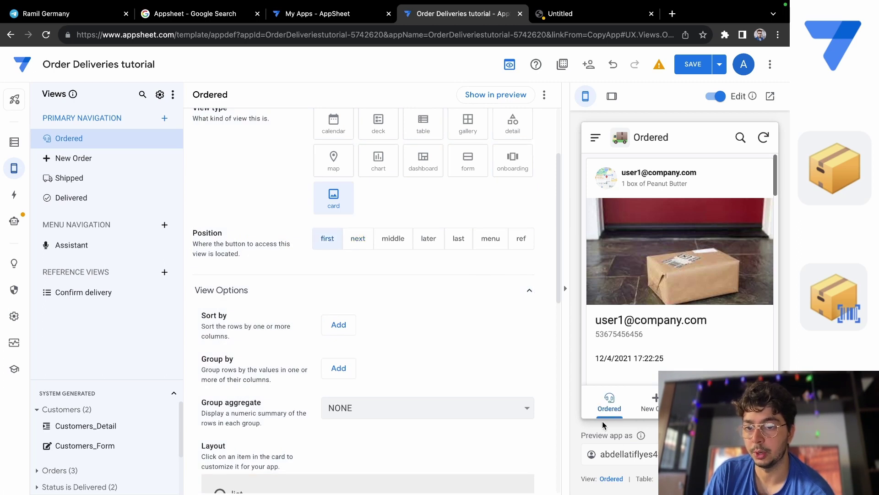
{"action": "mouse_move", "coordinate": [621, 415]}
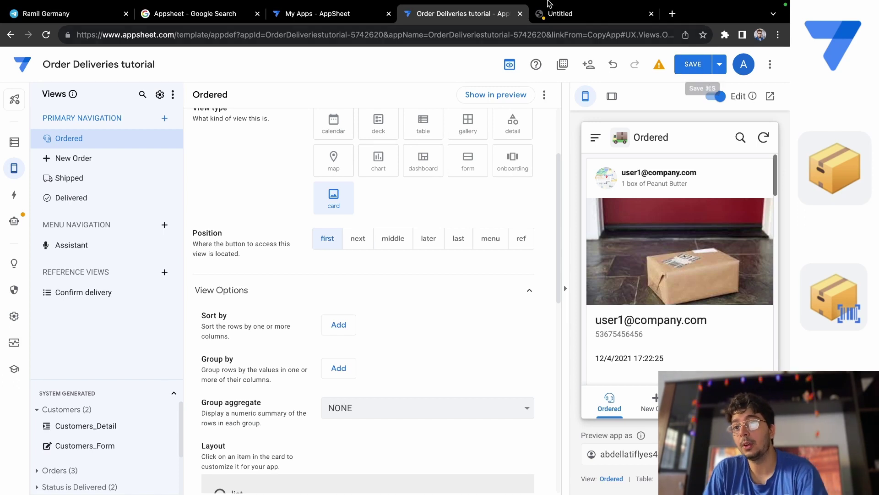
{"action": "left_click", "coordinate": [343, 14]}
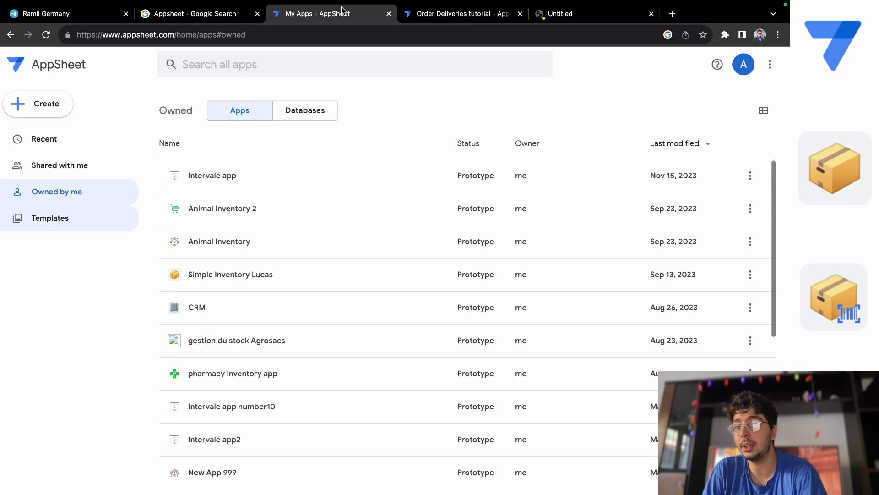
{"action": "left_click", "coordinate": [460, 14]}
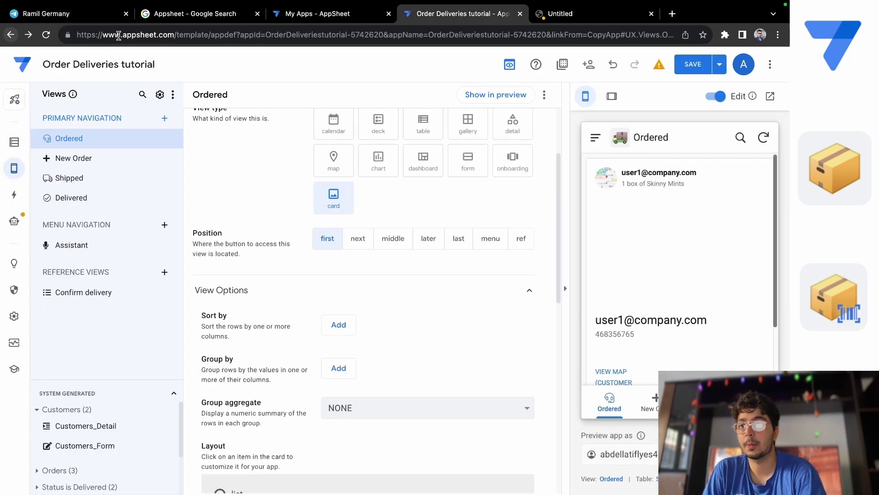
{"action": "left_click", "coordinate": [559, 13]}
{"action": "left_click", "coordinate": [439, 16]}
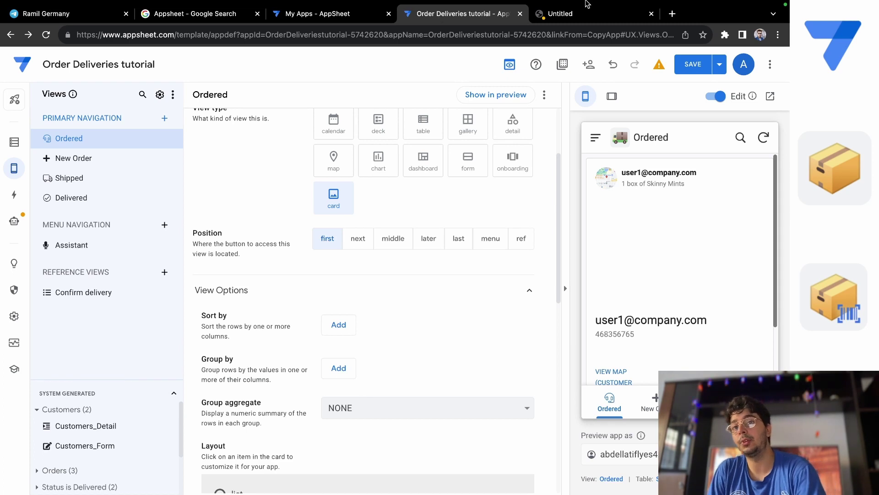
Step: Search Google for "app sheet templates" in a new browser tab and open AppSheet's App templates page
{"action": "left_click", "coordinate": [672, 14]}
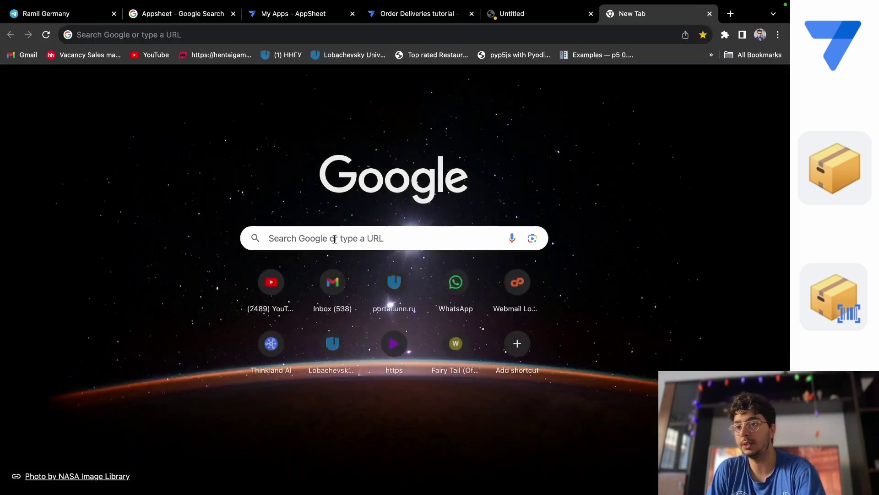
{"action": "left_click", "coordinate": [335, 239]}
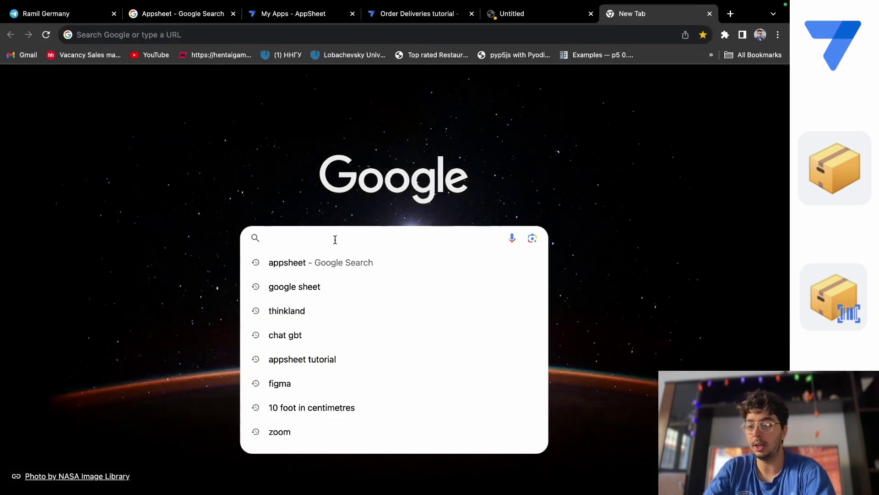
{"action": "type", "text": "app sheet"}
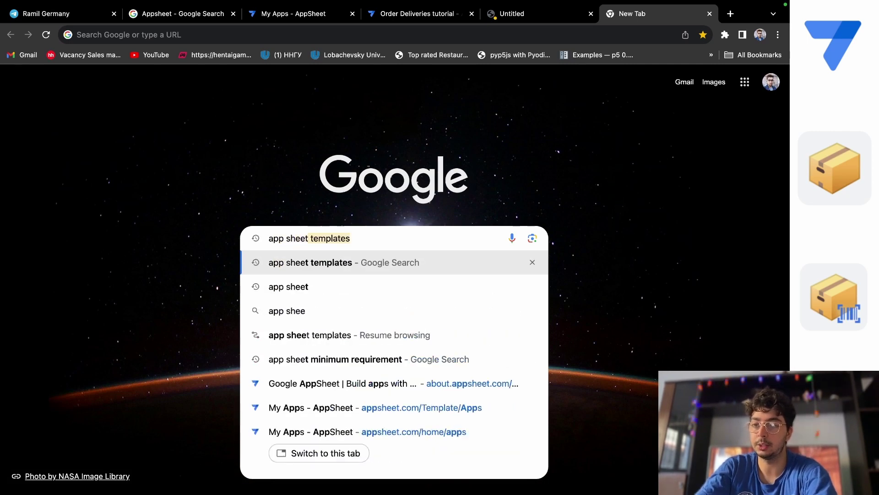
{"action": "key", "text": "Return"}
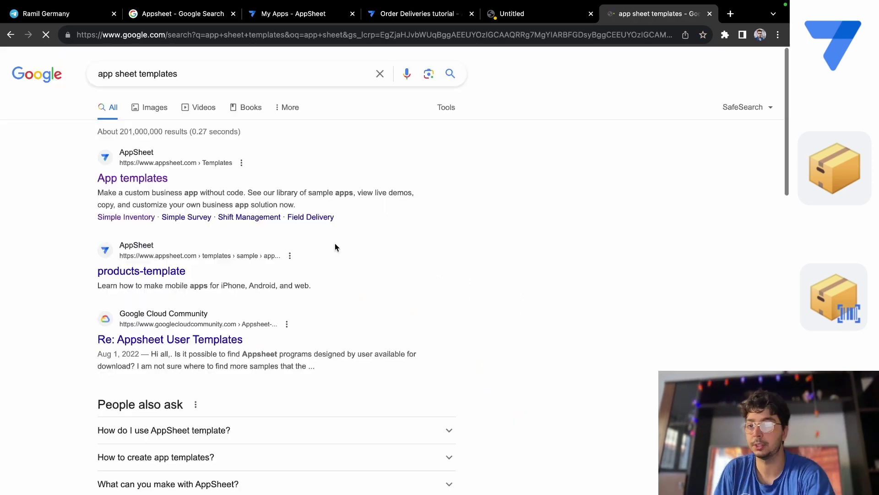
{"action": "left_click", "coordinate": [134, 179]}
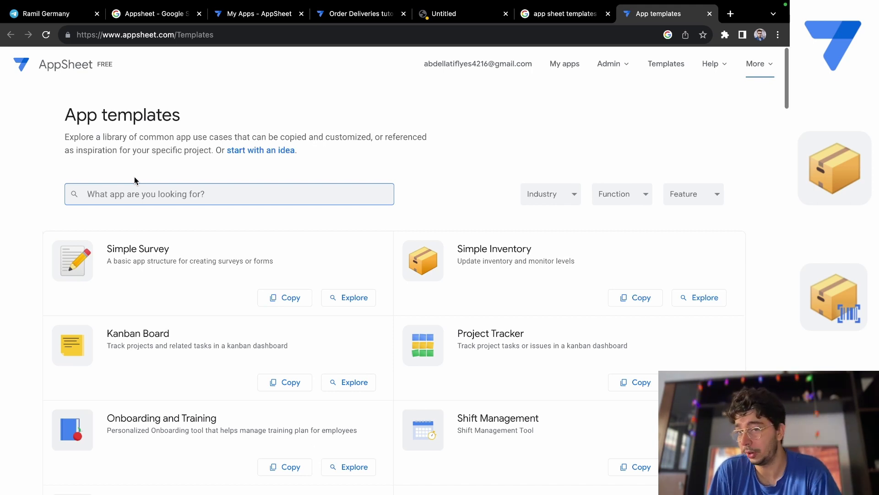
Step: Look through the whole App templates library, from Simple Survey to National Parks, and return to its beginning
{"action": "scroll", "coordinate": [448, 332], "scroll_direction": "down", "scroll_amount": 6}
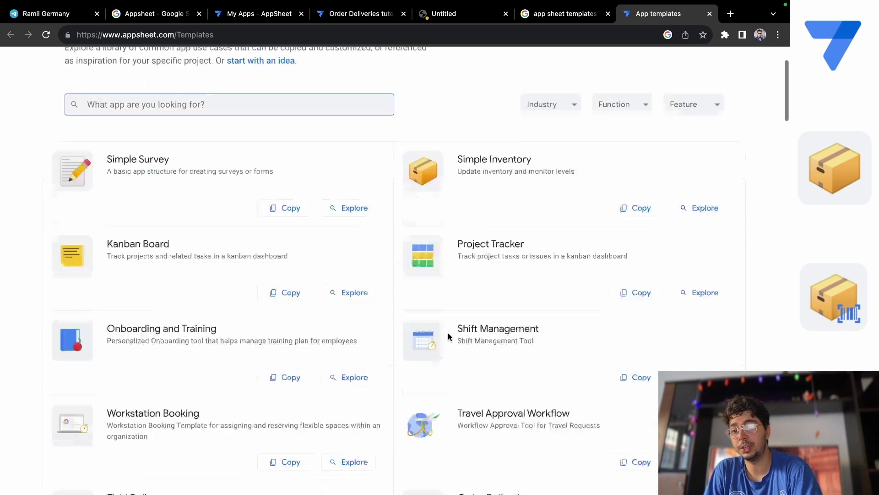
{"action": "scroll", "coordinate": [448, 334], "scroll_direction": "down", "scroll_amount": 13}
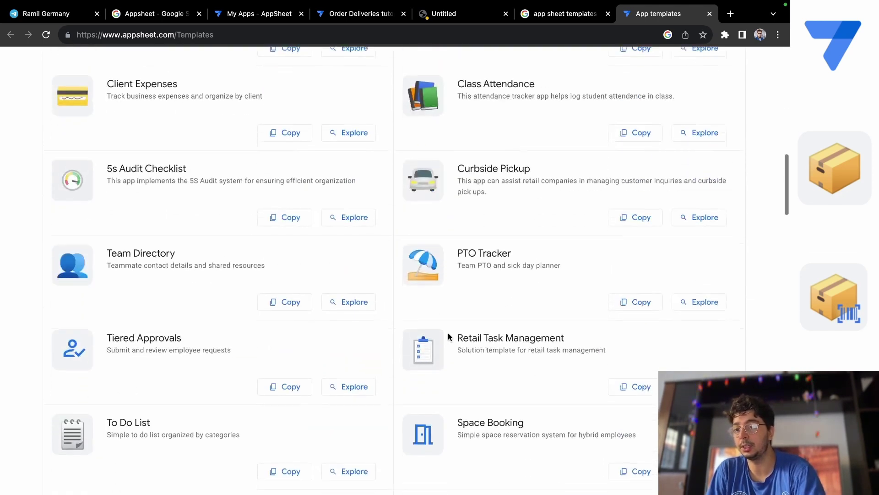
{"action": "scroll", "coordinate": [448, 333], "scroll_direction": "down", "scroll_amount": 10}
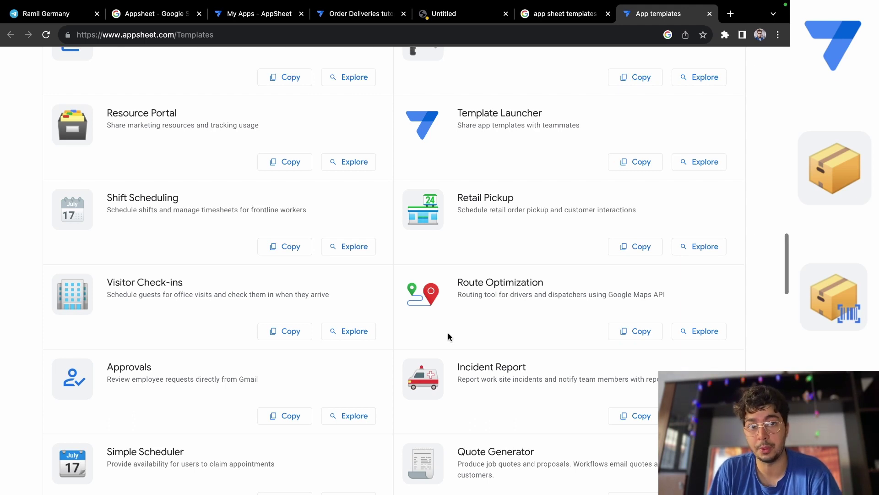
{"action": "scroll", "coordinate": [449, 336], "scroll_direction": "down", "scroll_amount": 20}
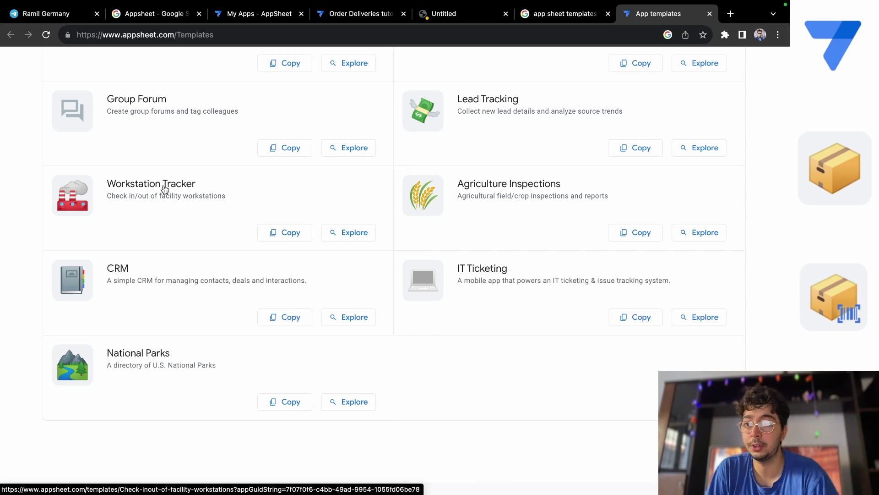
{"action": "scroll", "coordinate": [164, 186], "scroll_direction": "up", "scroll_amount": 20}
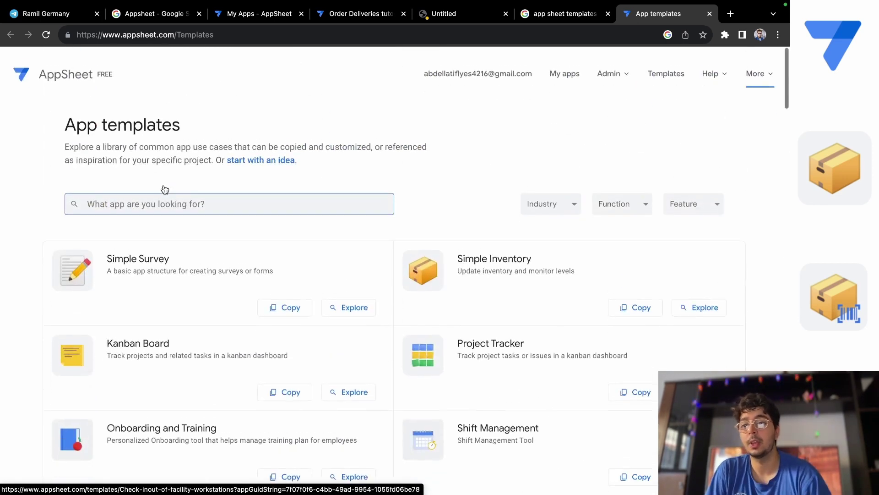
Step: Close the template and search browser tabs and return to the My Apps list of owned apps
{"action": "left_click", "coordinate": [164, 185]}
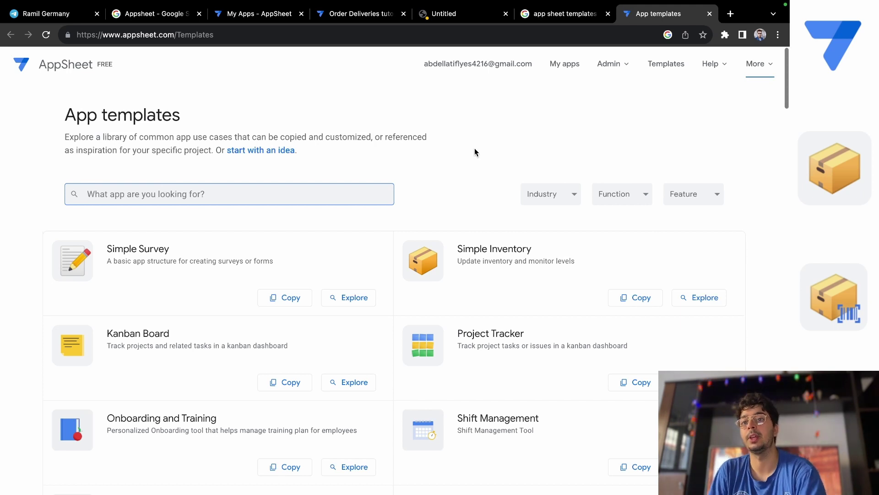
{"action": "left_click", "coordinate": [547, 16]}
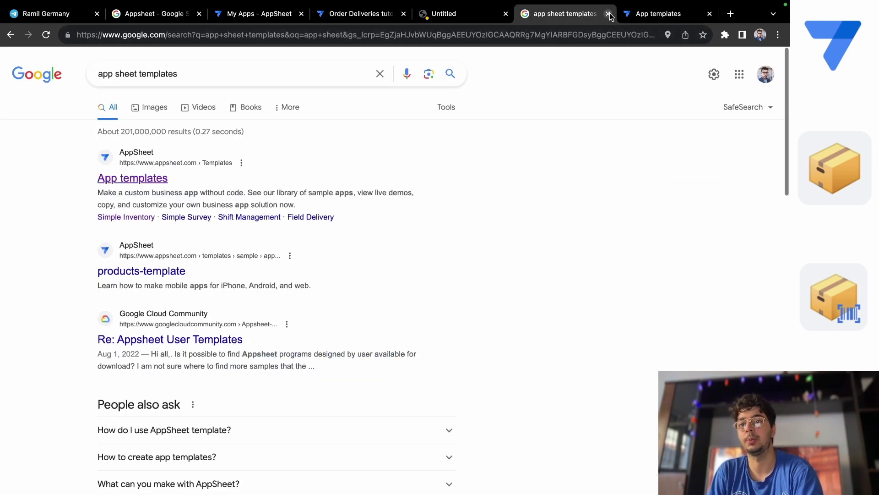
{"action": "left_click", "coordinate": [608, 14]}
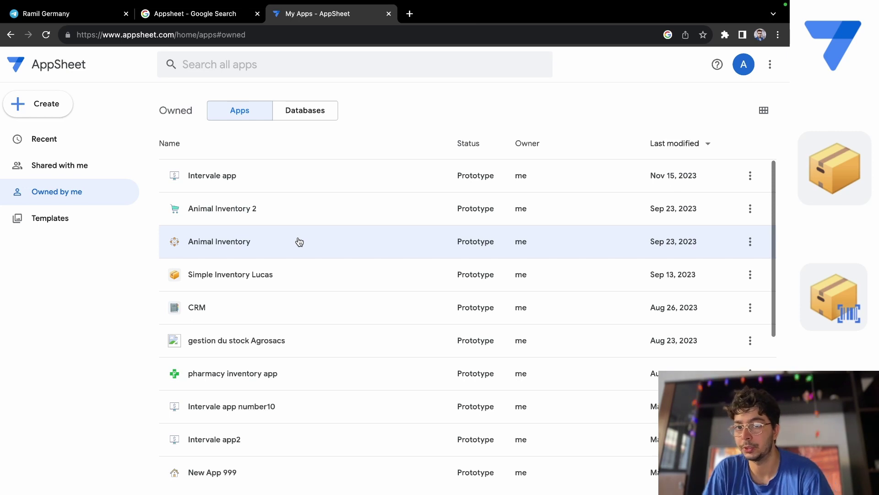
Step: Create a blank app named New App with the category Other
{"action": "left_click", "coordinate": [40, 106]}
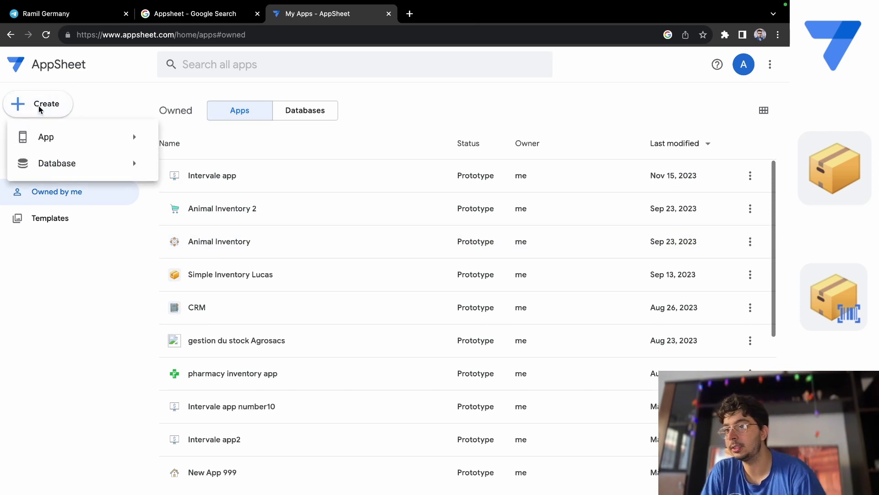
{"action": "mouse_move", "coordinate": [113, 149]}
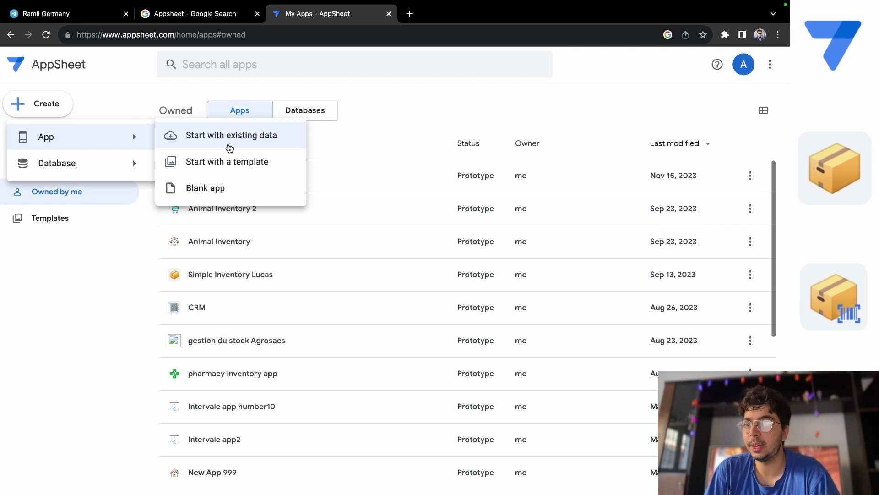
{"action": "left_click", "coordinate": [221, 187]}
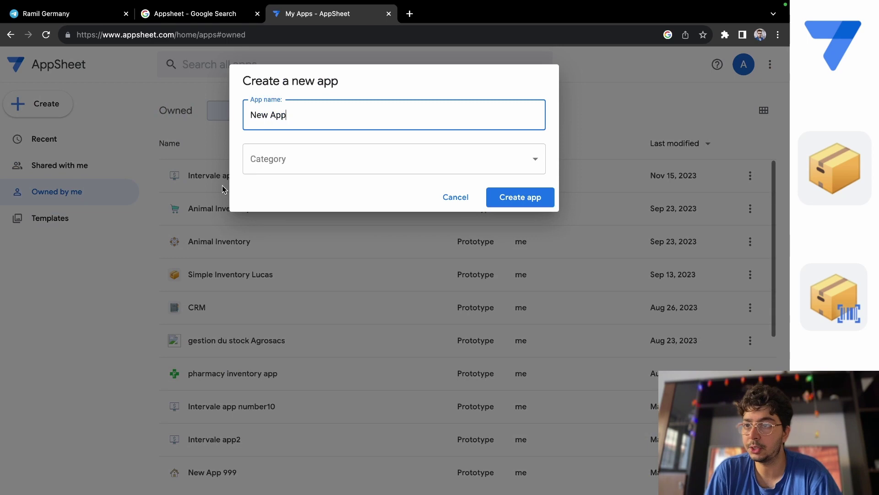
{"action": "left_click", "coordinate": [426, 164]}
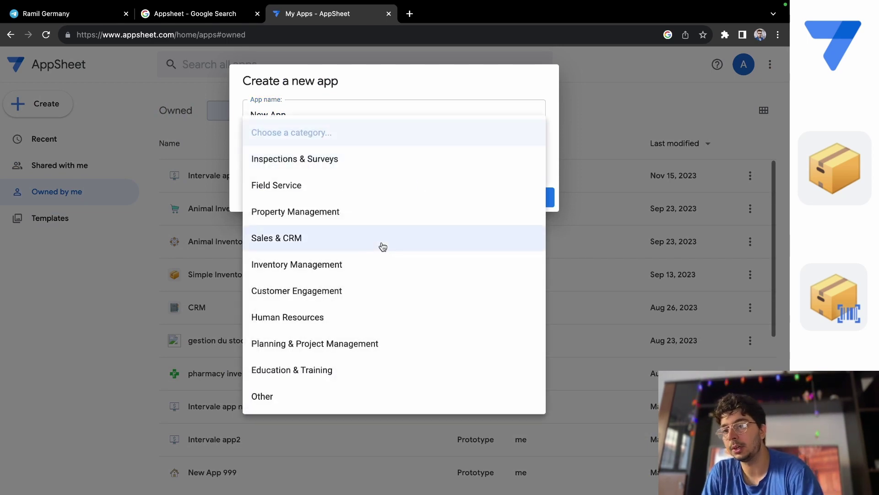
{"action": "left_click", "coordinate": [290, 401]}
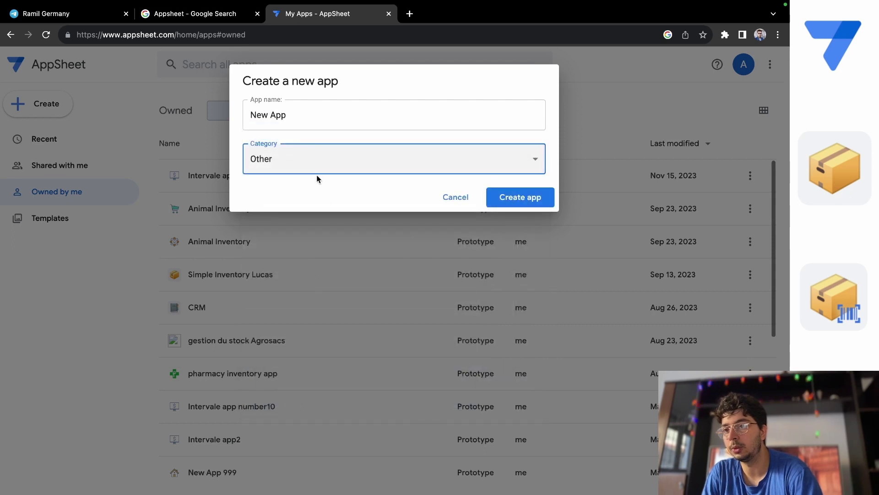
{"action": "left_click", "coordinate": [324, 165]}
{"action": "left_click", "coordinate": [298, 345]}
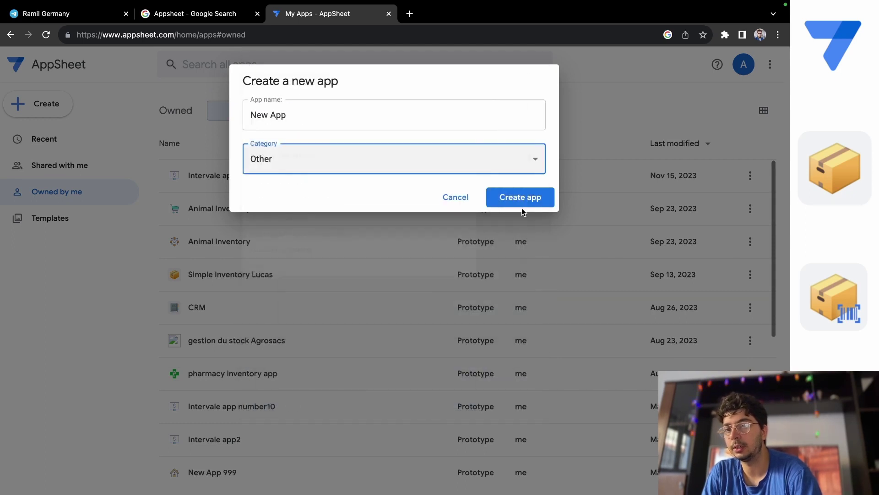
{"action": "left_click", "coordinate": [525, 203]}
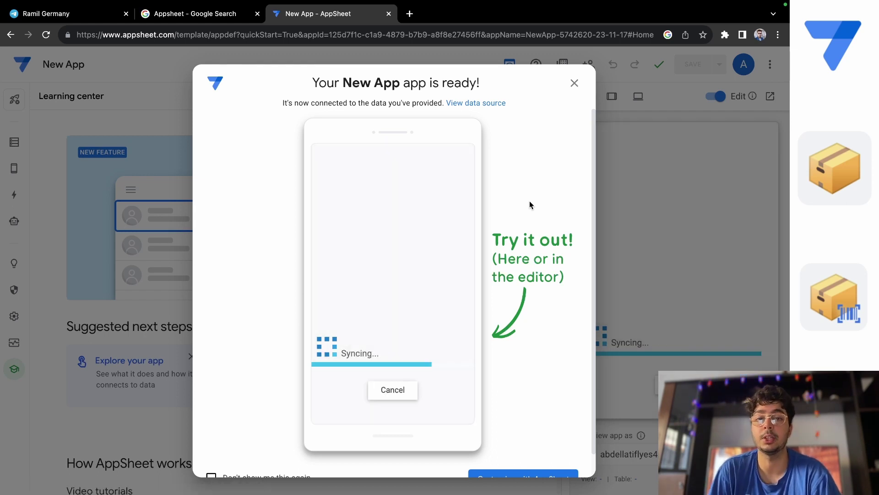
Step: Look through the sample items in the new app's preview and continue to customizing it in the editor
{"action": "scroll", "coordinate": [492, 279], "scroll_direction": "down", "scroll_amount": 1}
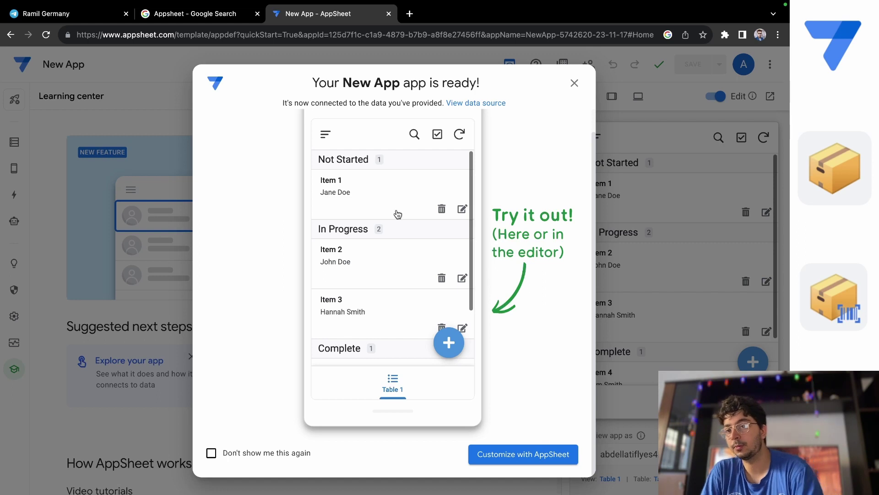
{"action": "scroll", "coordinate": [424, 281], "scroll_direction": "up", "scroll_amount": 1}
{"action": "scroll", "coordinate": [424, 281], "scroll_direction": "down", "scroll_amount": 2}
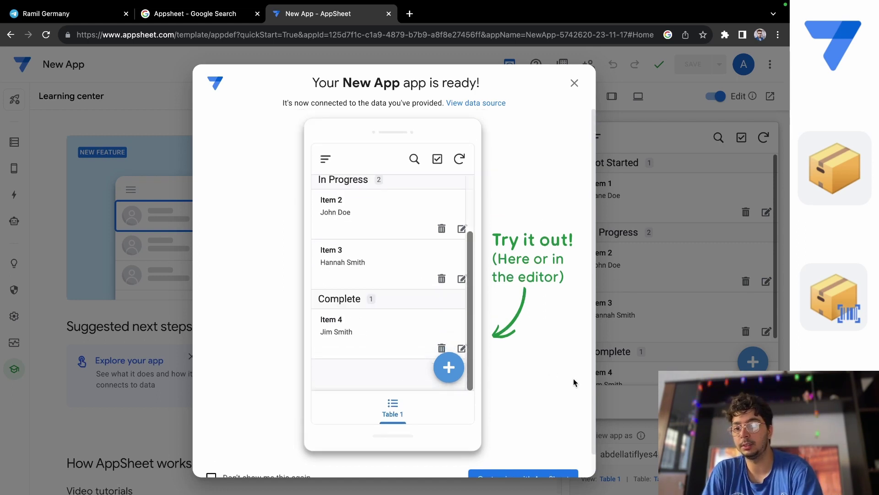
{"action": "scroll", "coordinate": [573, 380], "scroll_direction": "down", "scroll_amount": 1}
{"action": "left_click", "coordinate": [520, 458]}
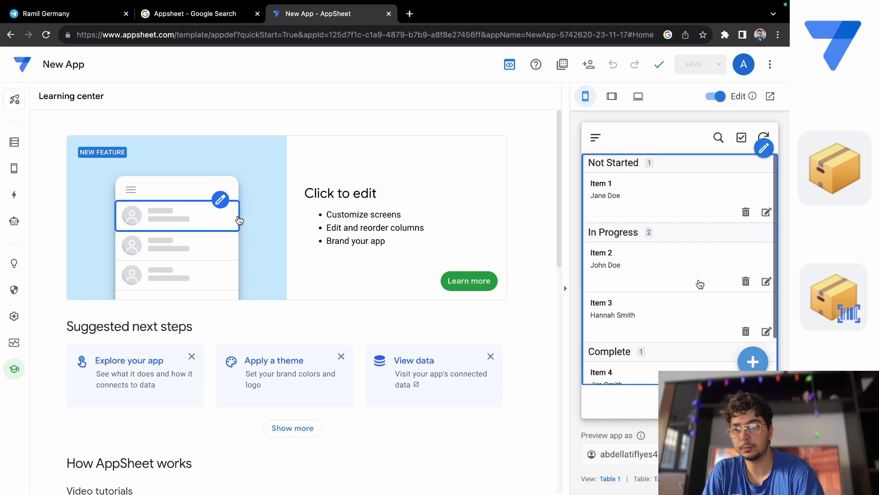
{"action": "scroll", "coordinate": [699, 283], "scroll_direction": "down", "scroll_amount": 2}
{"action": "scroll", "coordinate": [700, 284], "scroll_direction": "up", "scroll_amount": 3}
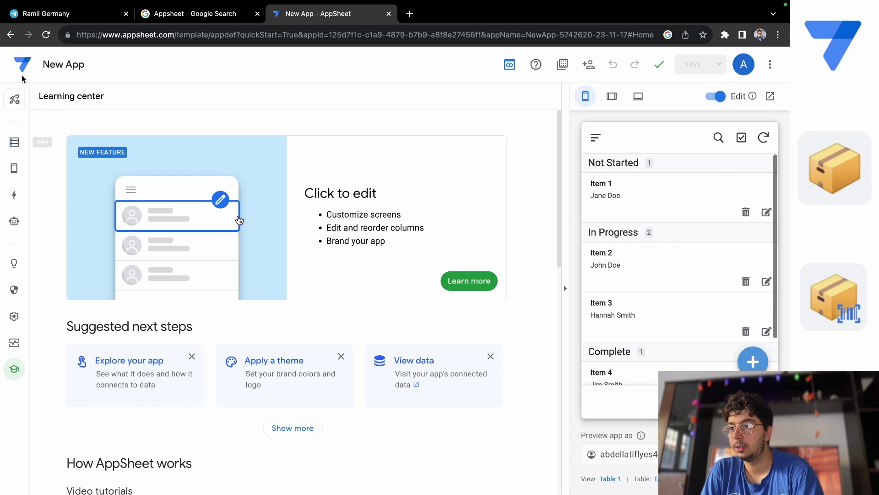
Step: Open the app's data and look through all column settings of Table 1
{"action": "left_click", "coordinate": [14, 140]}
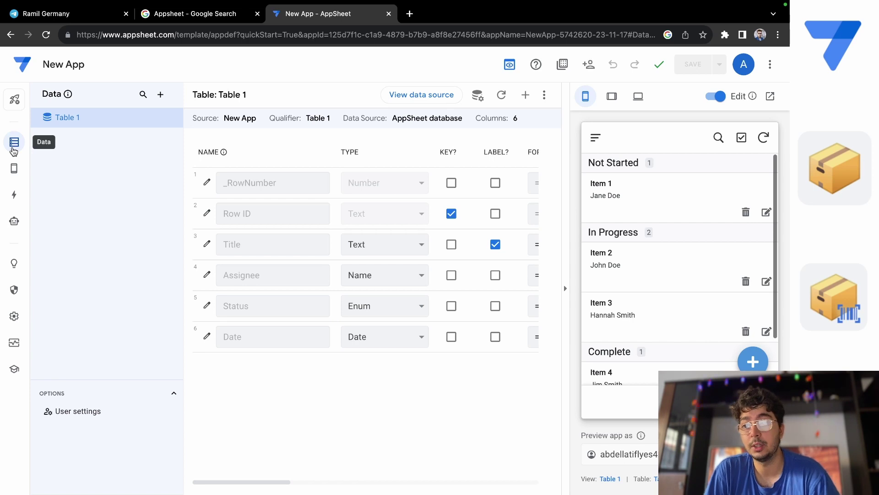
{"action": "scroll", "coordinate": [403, 268], "scroll_direction": "right", "scroll_amount": 5}
{"action": "scroll", "coordinate": [404, 270], "scroll_direction": "left", "scroll_amount": 5}
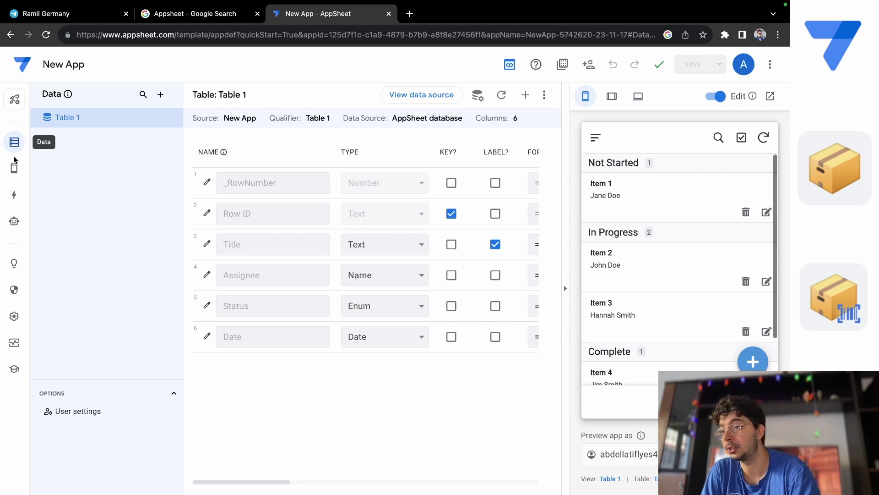
Step: Open the app's settings and look through the app properties under Information
{"action": "mouse_move", "coordinate": [16, 165]}
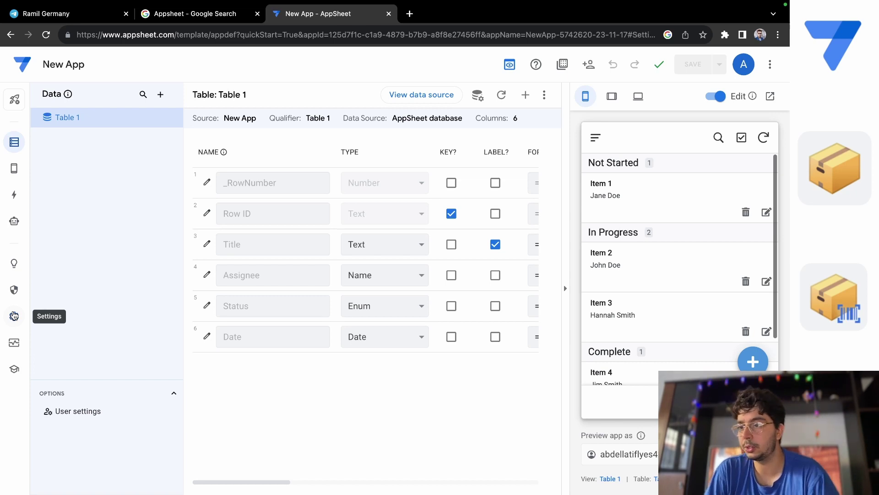
{"action": "left_click", "coordinate": [14, 317]}
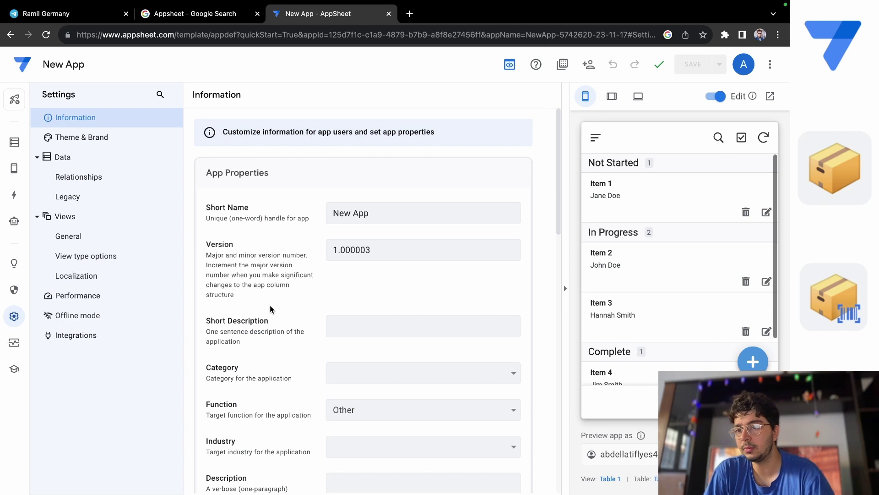
{"action": "scroll", "coordinate": [270, 305], "scroll_direction": "down", "scroll_amount": 3}
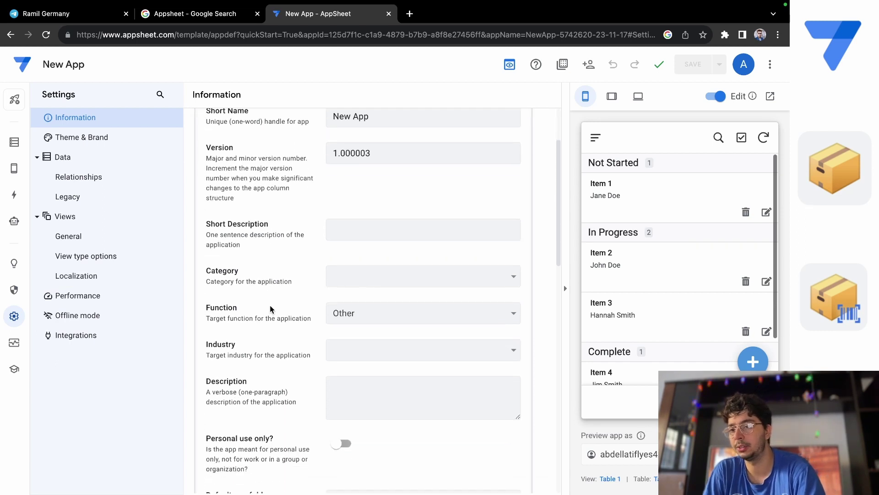
{"action": "scroll", "coordinate": [270, 305], "scroll_direction": "up", "scroll_amount": 3}
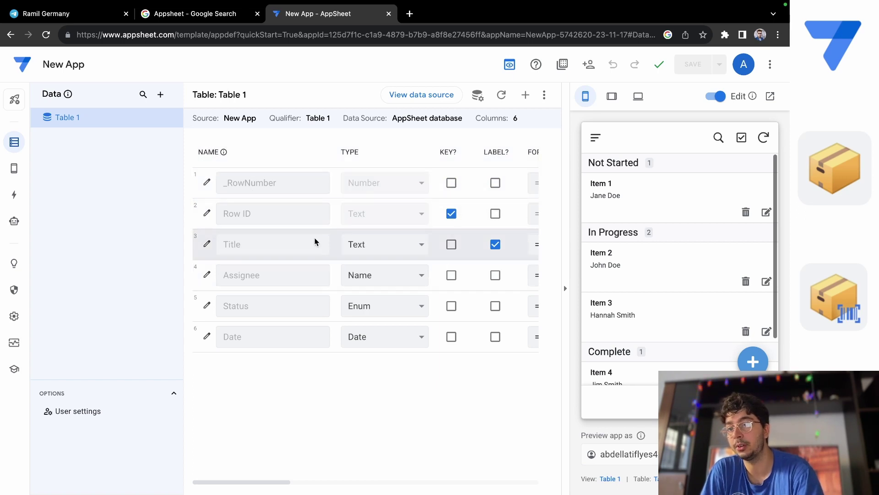
Step: Examine the data types available for the Title column of Table 1, keeping Text
{"action": "scroll", "coordinate": [316, 243], "scroll_direction": "right", "scroll_amount": 2}
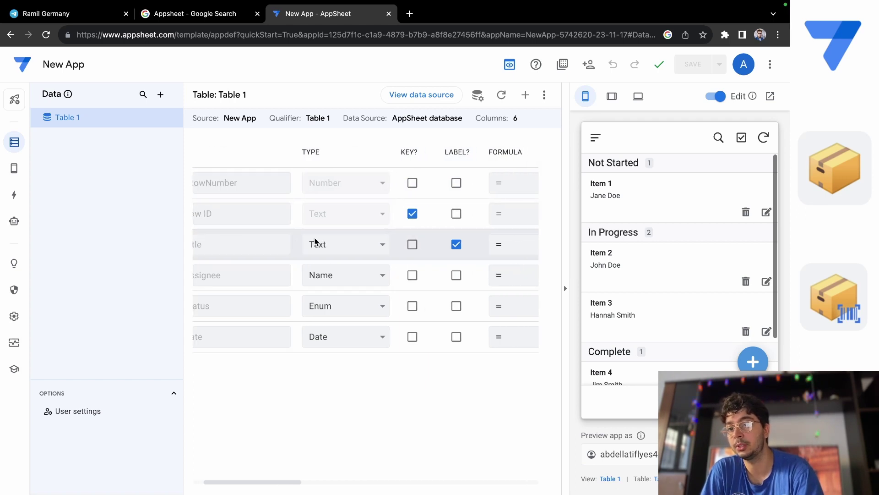
{"action": "left_click", "coordinate": [346, 249]}
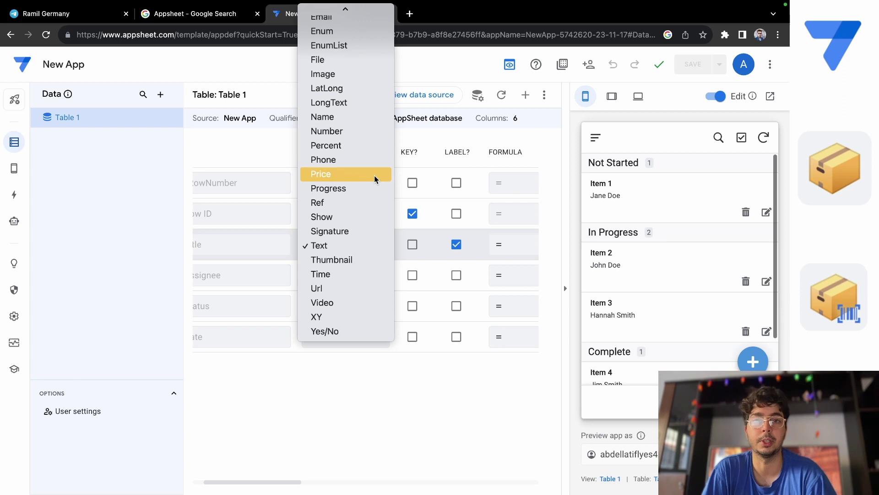
{"action": "left_click", "coordinate": [383, 372]}
Step: Examine which columns of Table 1 are marked as key and as label
{"action": "scroll", "coordinate": [408, 271], "scroll_direction": "right", "scroll_amount": 5}
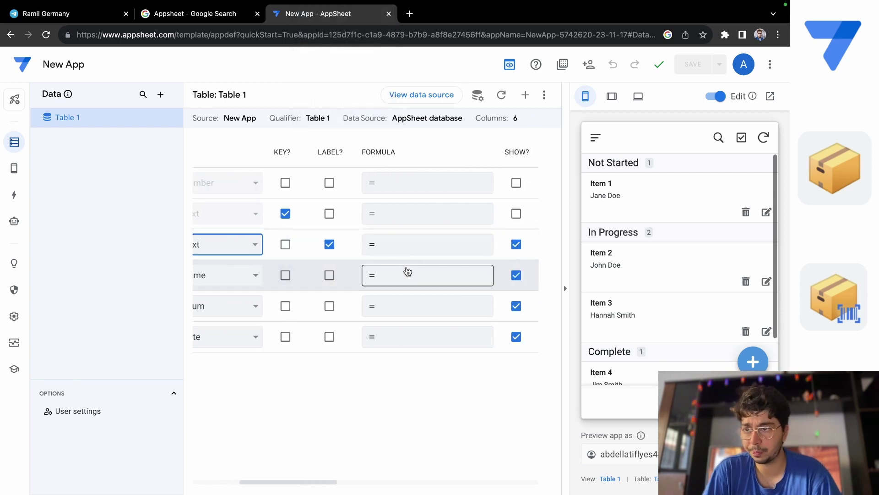
{"action": "scroll", "coordinate": [265, 232], "scroll_direction": "left", "scroll_amount": 5}
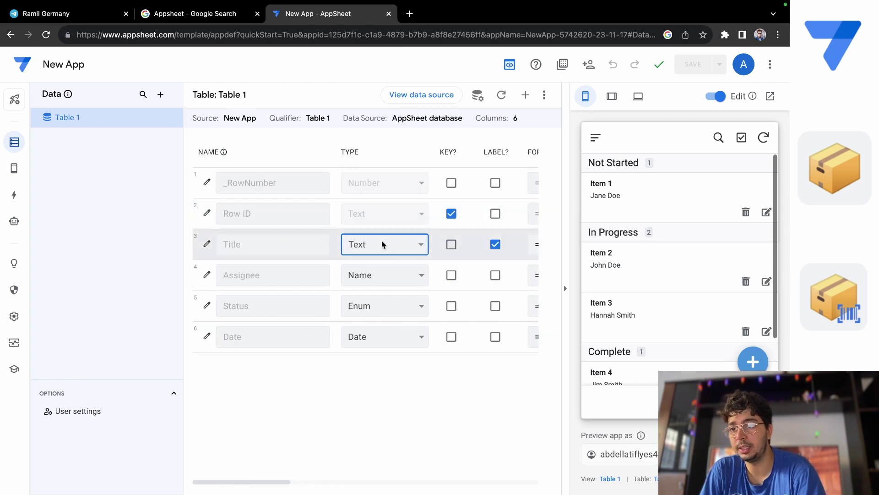
{"action": "scroll", "coordinate": [357, 222], "scroll_direction": "right", "scroll_amount": 2}
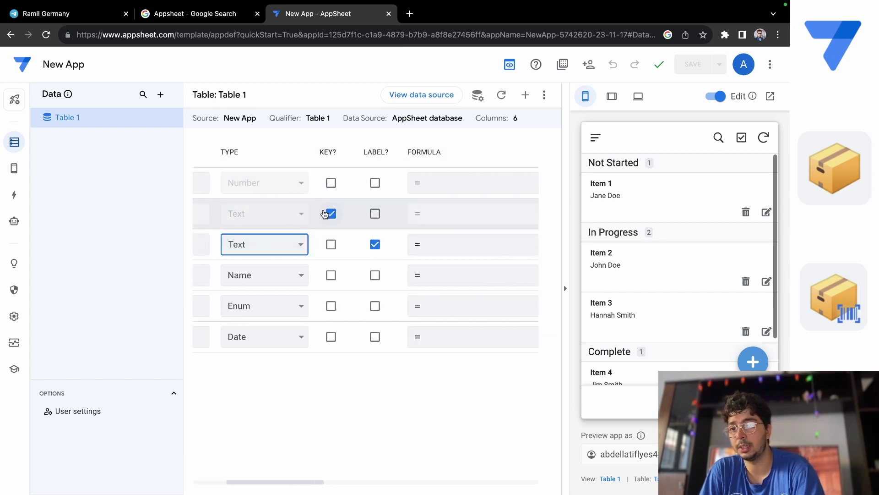
{"action": "scroll", "coordinate": [339, 213], "scroll_direction": "left", "scroll_amount": 3}
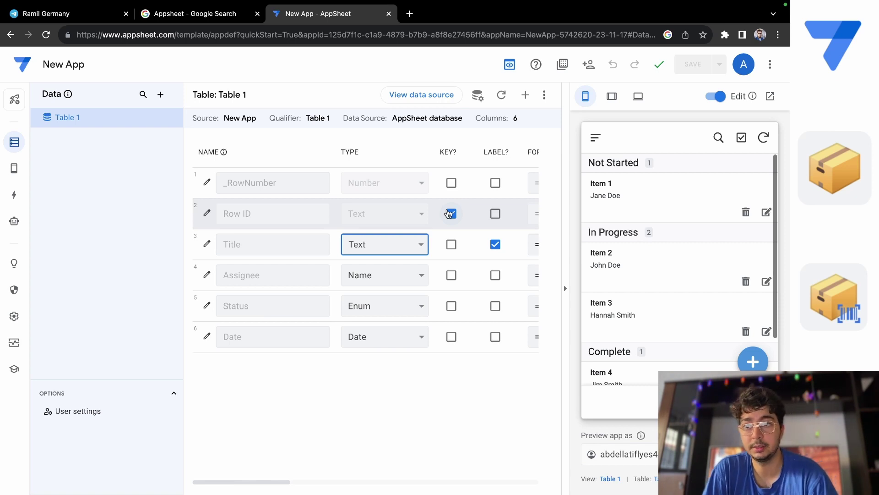
{"action": "scroll", "coordinate": [449, 213], "scroll_direction": "right", "scroll_amount": 3}
Step: Search Google for "key and label appsheet" in a new browser tab and open AppSheet's Row labels and keys template page
{"action": "left_click", "coordinate": [409, 14]}
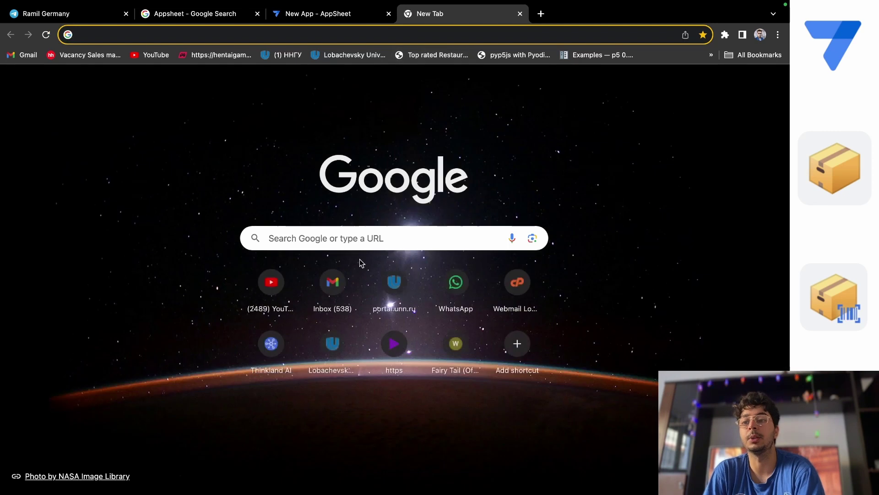
{"action": "left_click", "coordinate": [354, 239]}
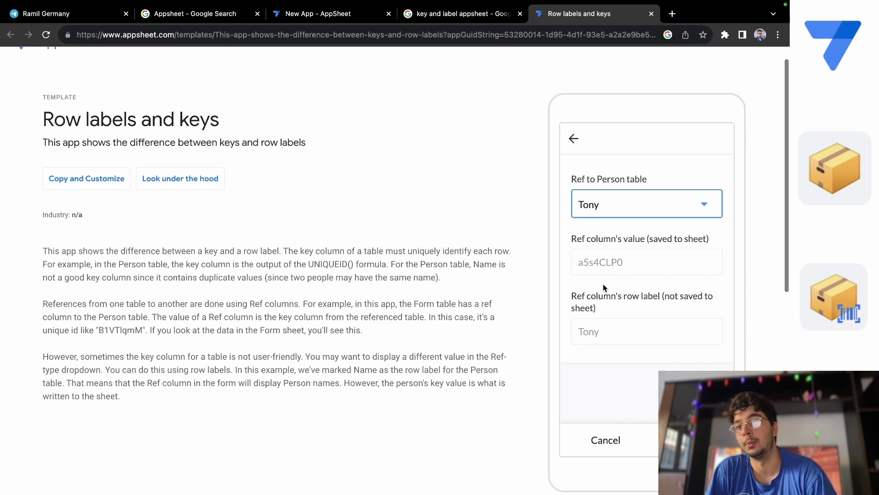
Step: Back in New App, look through the Yes/No expression examples for the Title column's formula and cancel without entering one
{"action": "left_click", "coordinate": [306, 17]}
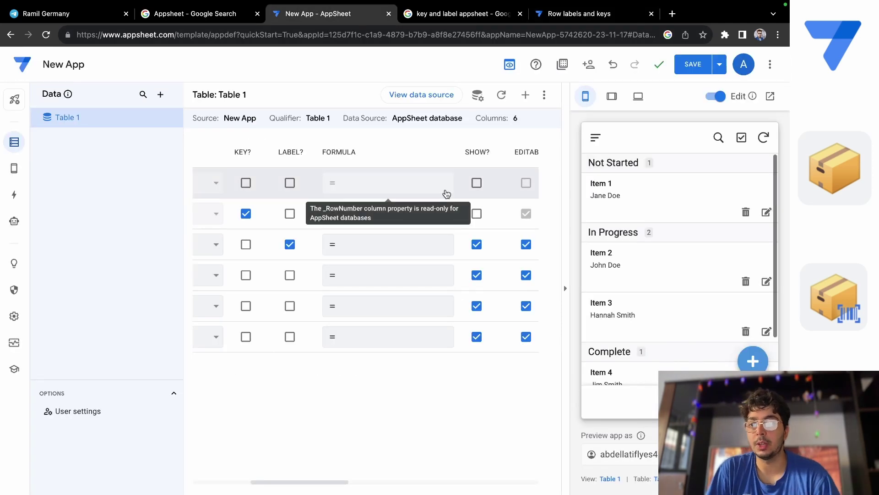
{"action": "left_click", "coordinate": [382, 242]}
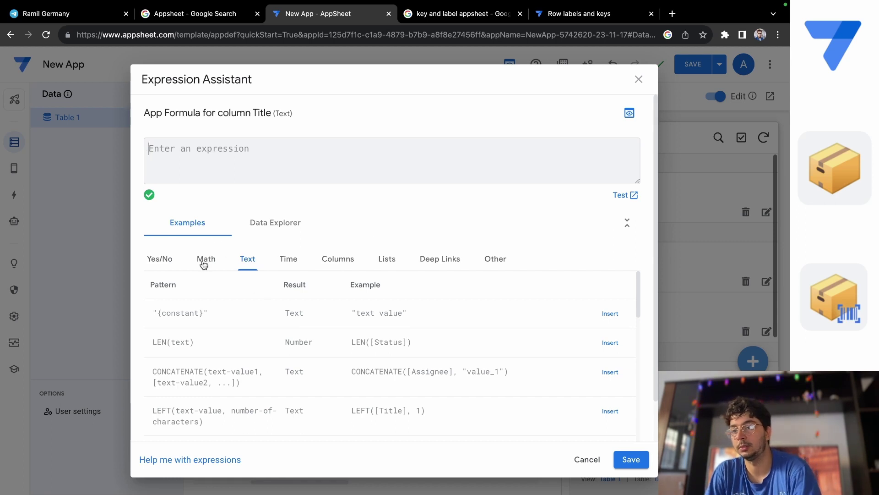
{"action": "left_click", "coordinate": [151, 263]}
{"action": "scroll", "coordinate": [397, 355], "scroll_direction": "down", "scroll_amount": 1}
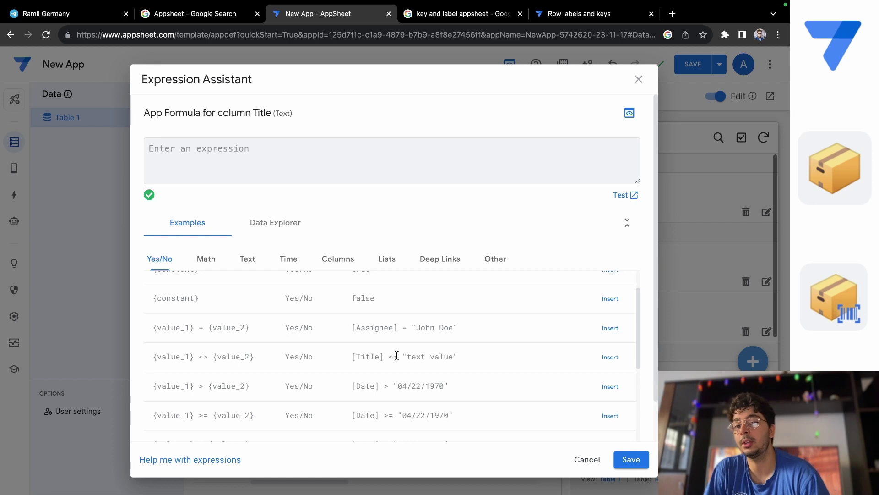
{"action": "left_click", "coordinate": [587, 459]}
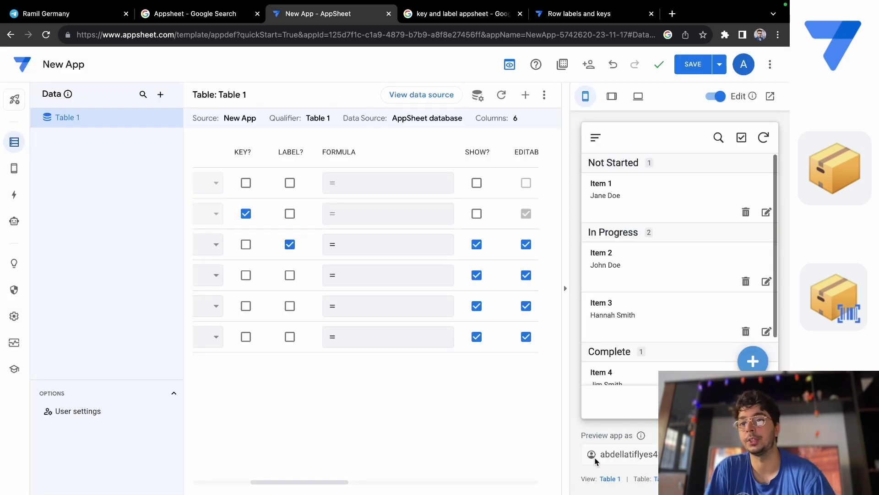
Step: Examine the show, editable, require and initial value settings of Table 1's columns
{"action": "scroll", "coordinate": [433, 244], "scroll_direction": "right", "scroll_amount": 5}
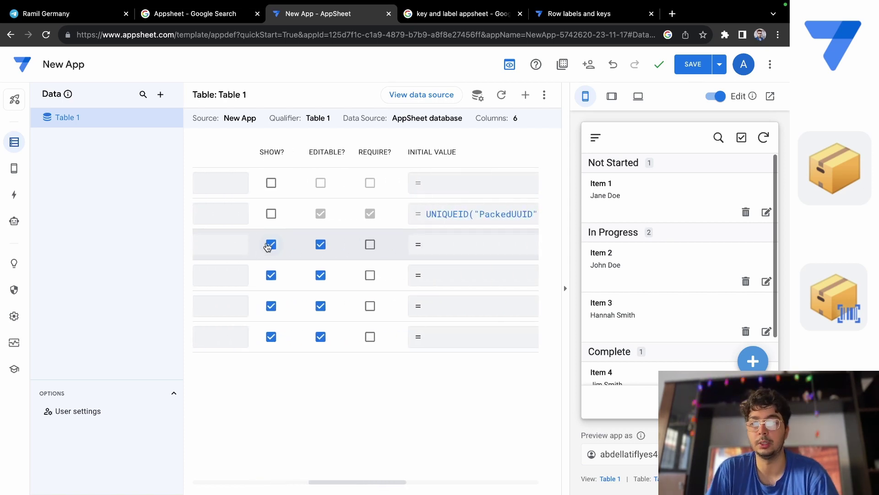
{"action": "scroll", "coordinate": [268, 247], "scroll_direction": "left", "scroll_amount": 5}
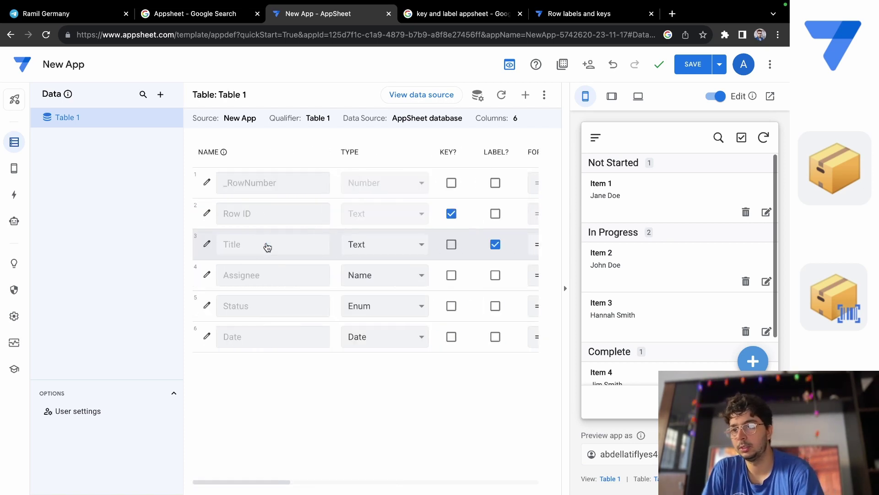
{"action": "scroll", "coordinate": [284, 246], "scroll_direction": "right", "scroll_amount": 4}
{"action": "scroll", "coordinate": [285, 251], "scroll_direction": "right", "scroll_amount": 1}
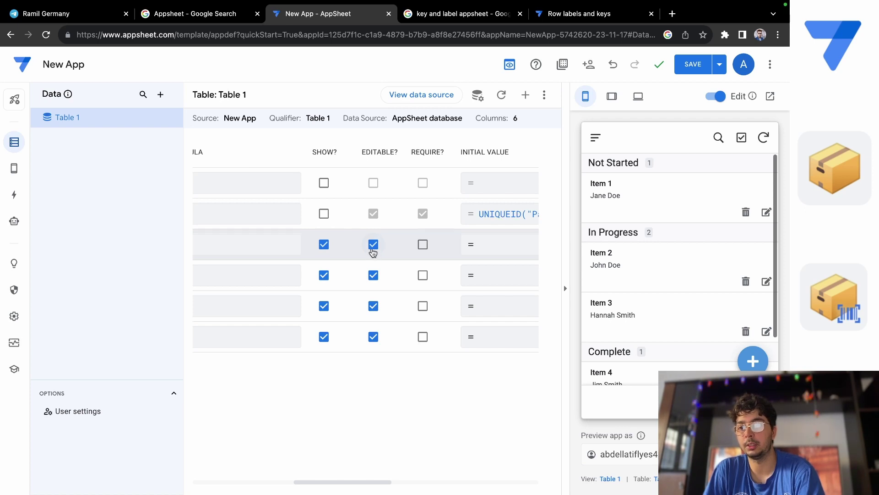
Step: Turn off the editable setting for Table 1's Title, Assignee, Status and Date columns
{"action": "scroll", "coordinate": [374, 251], "scroll_direction": "left", "scroll_amount": 8}
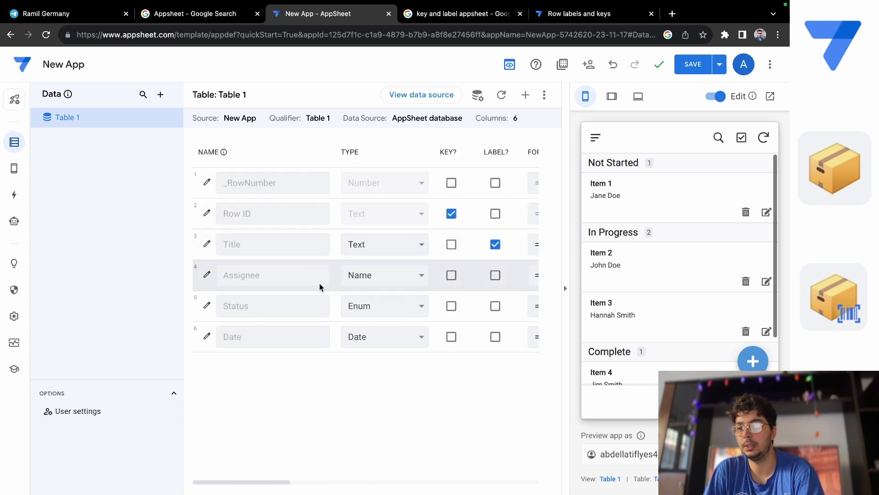
{"action": "scroll", "coordinate": [320, 283], "scroll_direction": "right", "scroll_amount": 8}
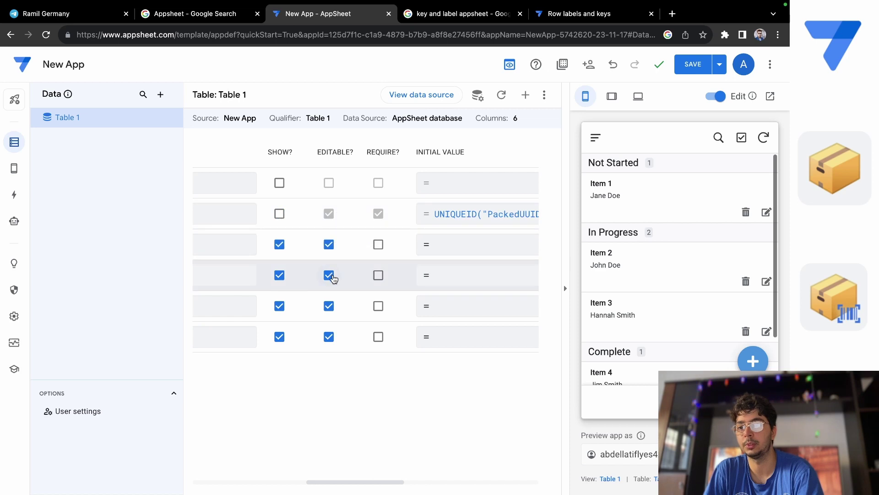
{"action": "left_click", "coordinate": [329, 306]}
{"action": "left_click", "coordinate": [329, 337]}
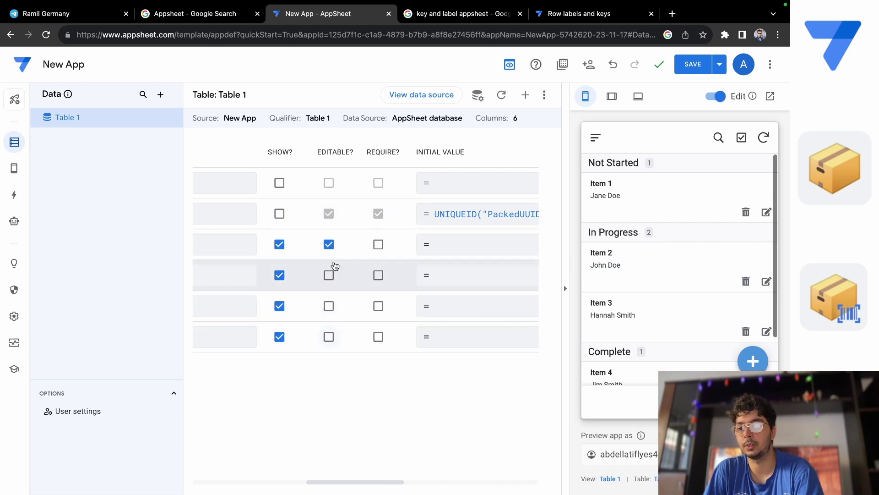
{"action": "left_click", "coordinate": [330, 243]}
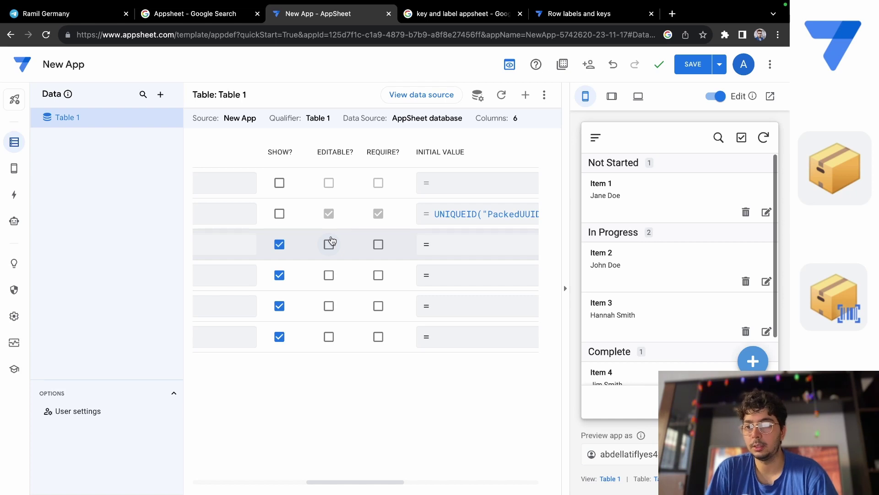
Step: Make the Title, Assignee, Status and Date columns editable again
{"action": "left_click", "coordinate": [330, 244]}
{"action": "left_click", "coordinate": [329, 276]}
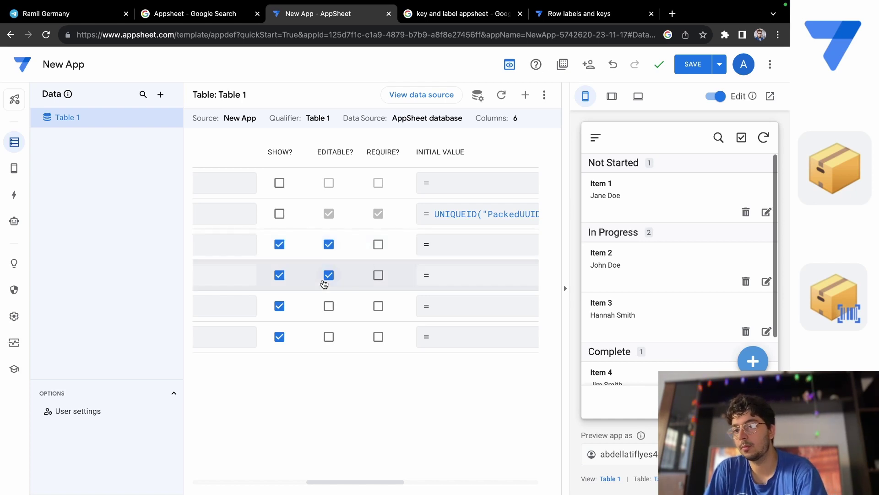
{"action": "left_click", "coordinate": [329, 306]}
{"action": "left_click", "coordinate": [332, 336]}
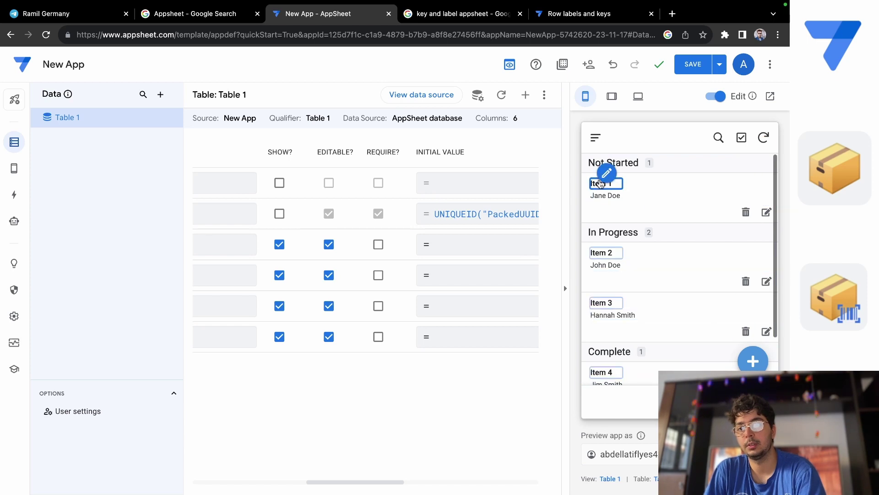
Step: Open the Item 1 record in the app preview and bring up its edit form
{"action": "left_click", "coordinate": [693, 214]}
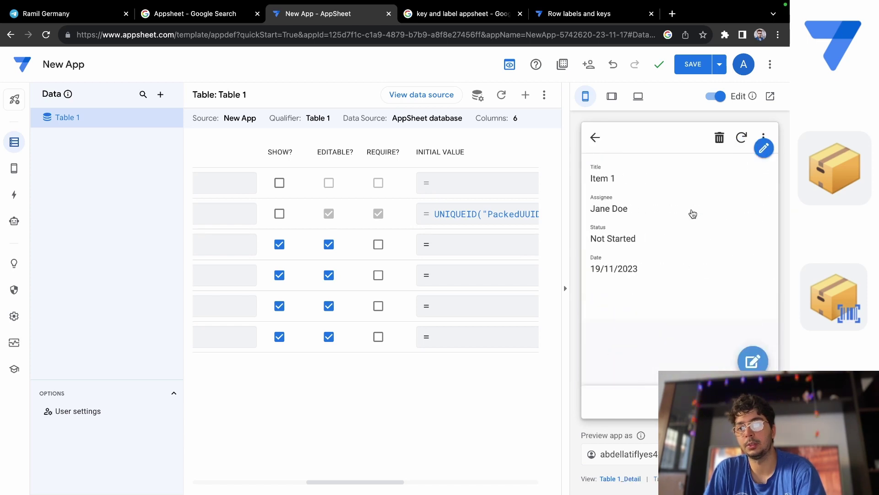
{"action": "left_click", "coordinate": [745, 362]}
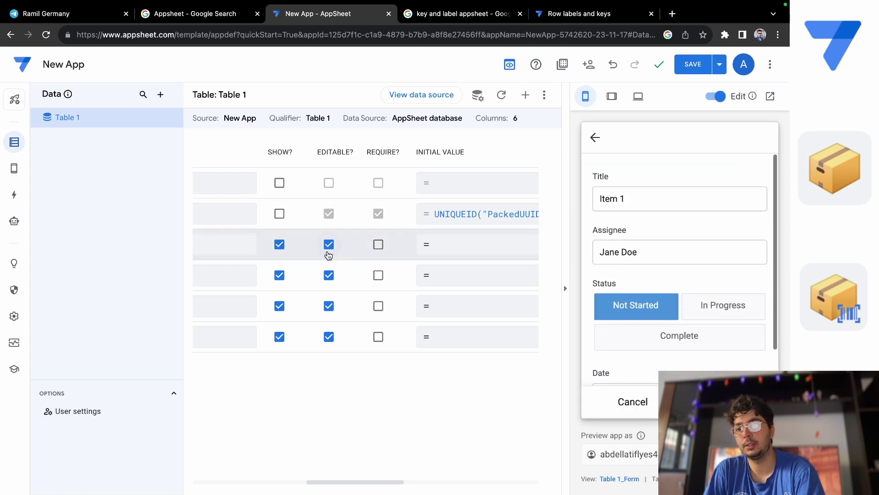
{"action": "scroll", "coordinate": [329, 255], "scroll_direction": "left", "scroll_amount": 10}
{"action": "scroll", "coordinate": [234, 250], "scroll_direction": "right", "scroll_amount": 10}
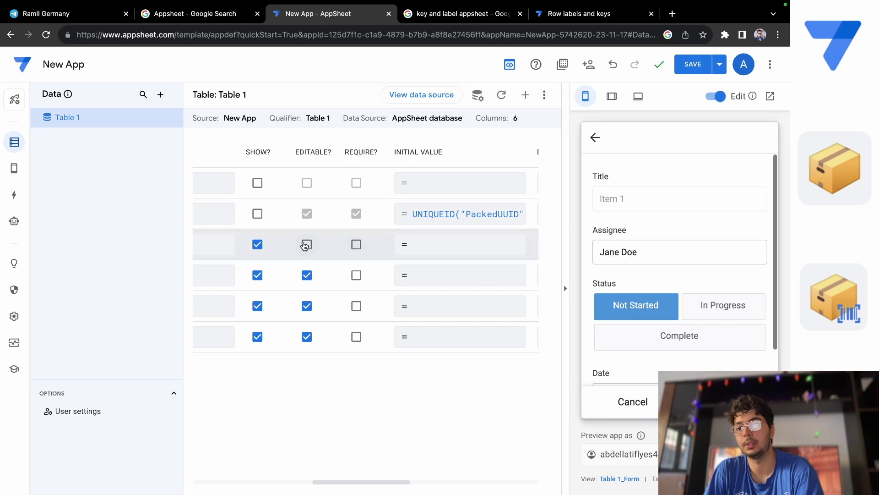
Step: With the Title column editable, retype the title as "item 1" in the preview's edit form
{"action": "left_click", "coordinate": [679, 198]}
{"action": "key", "text": "ctrl+a"}
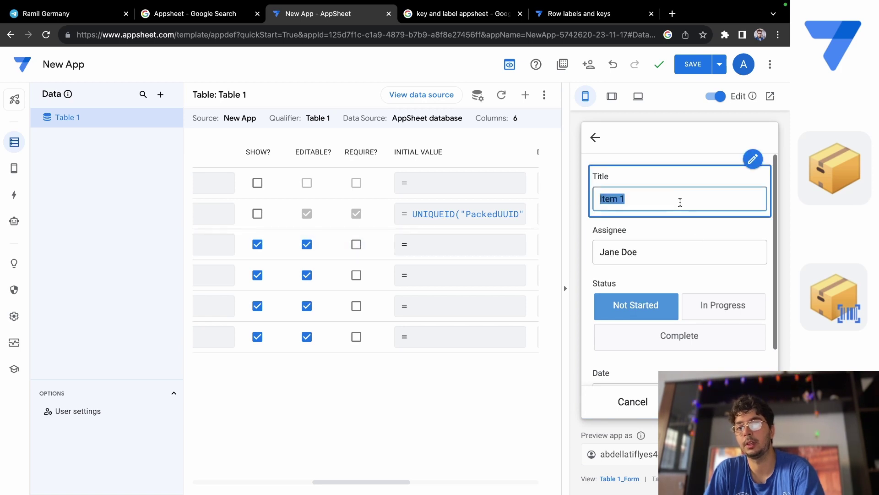
{"action": "type", "text": "kjhgkg"}
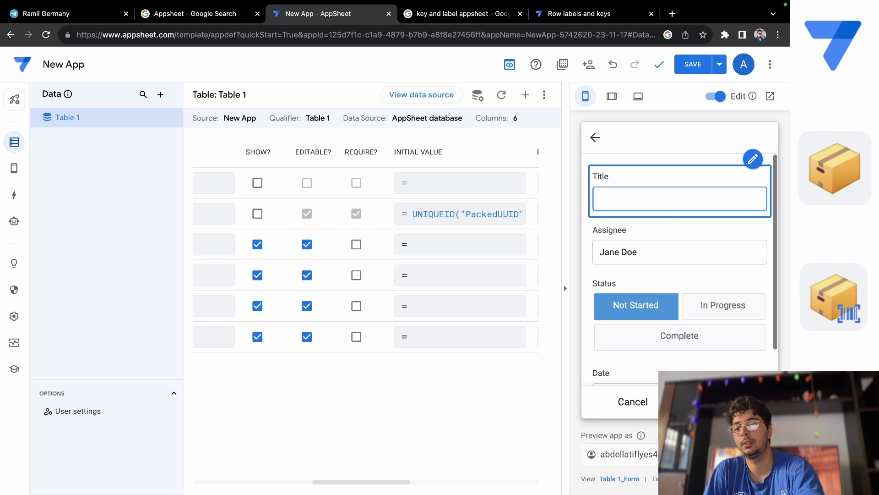
{"action": "type", "text": "ite"}
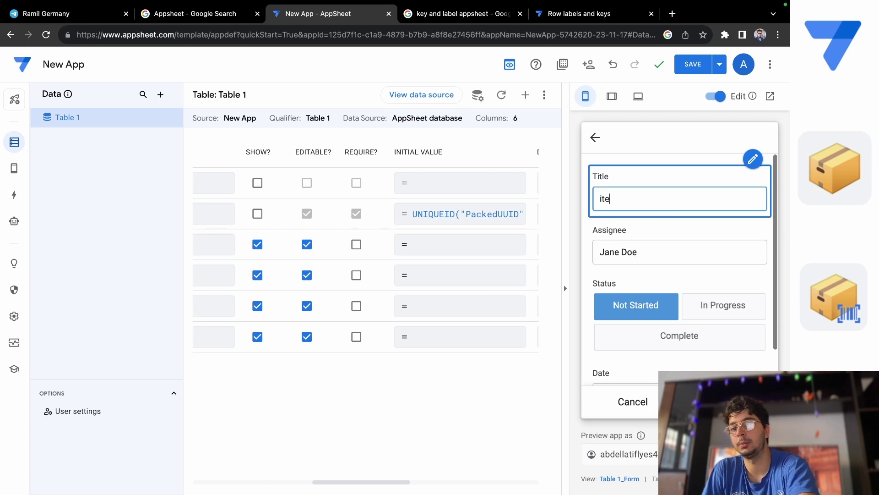
{"action": "type", "text": "m 1"}
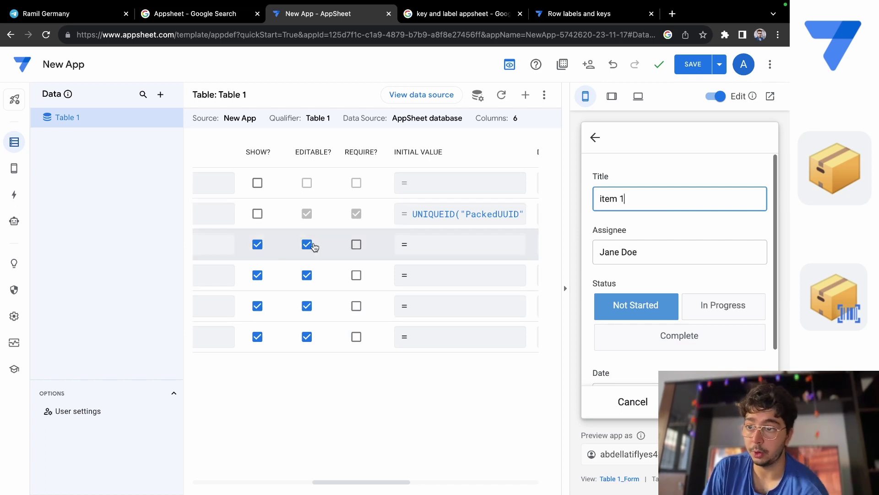
Step: Make the Status column non-editable, check the Status field in the preview form, and make the column editable again
{"action": "scroll", "coordinate": [306, 249], "scroll_direction": "left", "scroll_amount": 5}
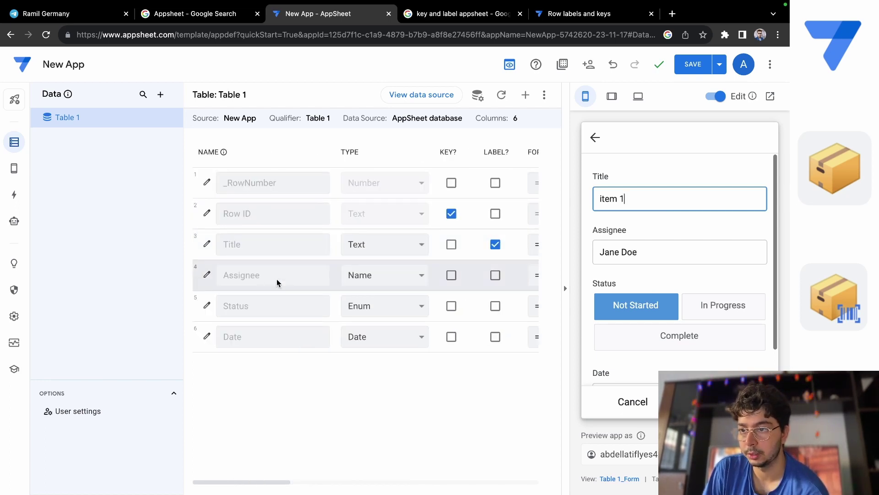
{"action": "scroll", "coordinate": [282, 315], "scroll_direction": "right", "scroll_amount": 5}
{"action": "scroll", "coordinate": [281, 315], "scroll_direction": "right", "scroll_amount": 3}
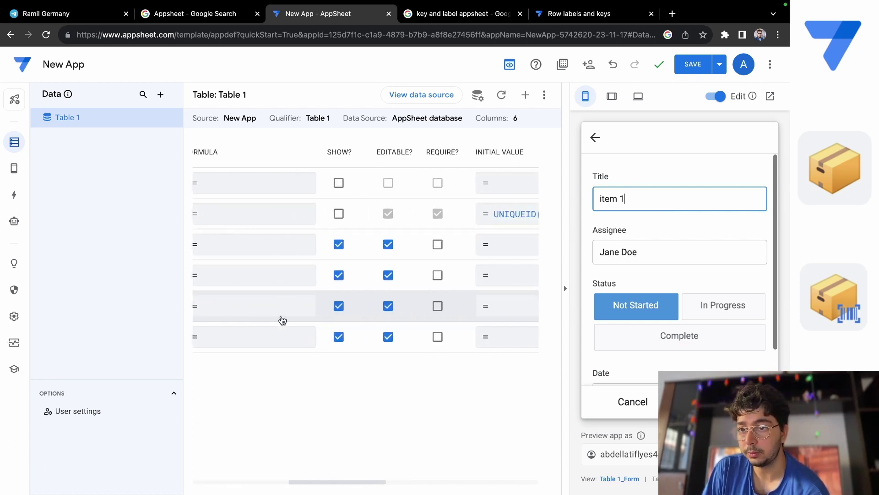
{"action": "left_click", "coordinate": [381, 306]}
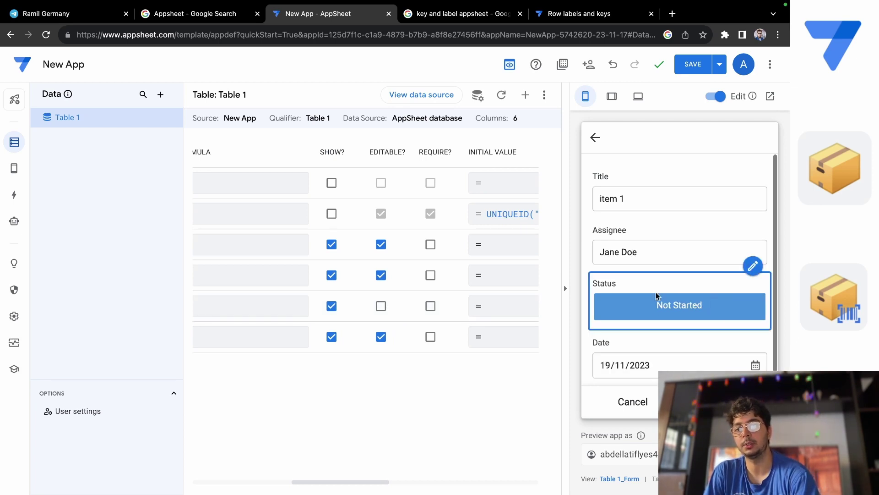
{"action": "left_click", "coordinate": [381, 306]}
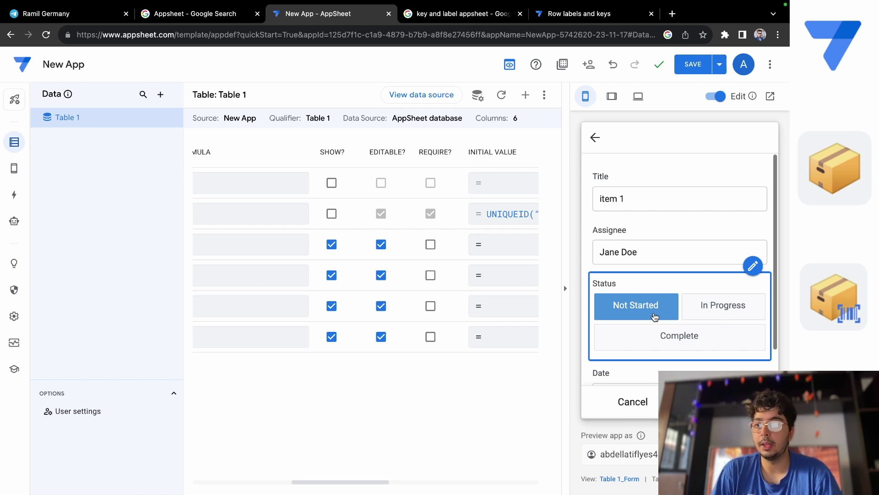
Step: Leave Item 1's edit form without saving, return to the list in the preview, and open a blank form for a new item
{"action": "scroll", "coordinate": [433, 275], "scroll_direction": "right", "scroll_amount": 2}
{"action": "left_click", "coordinate": [433, 276]}
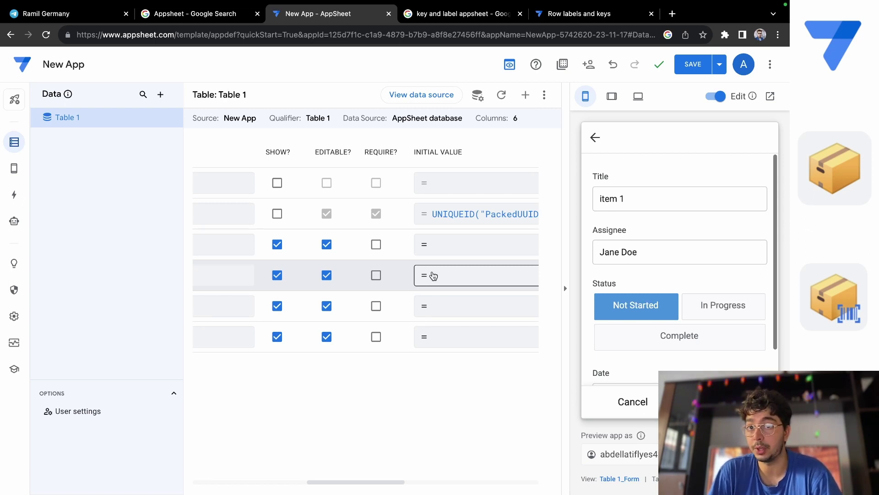
{"action": "left_click", "coordinate": [595, 139]}
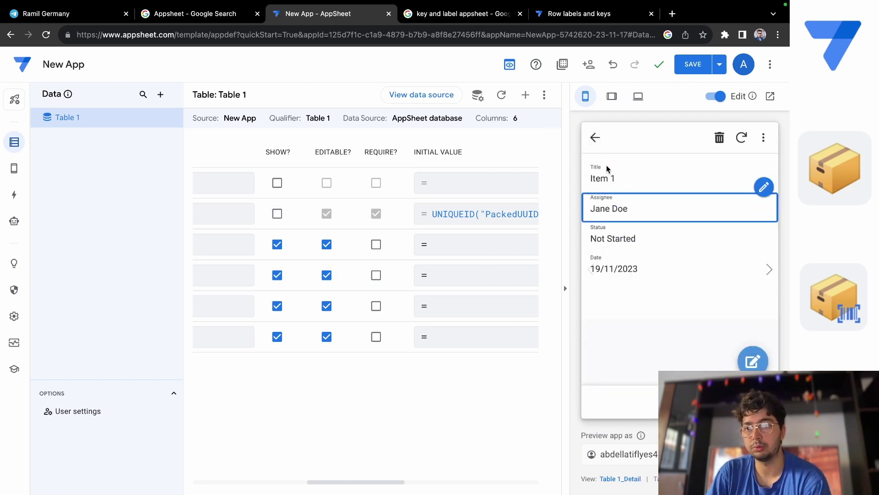
{"action": "left_click", "coordinate": [598, 147]}
{"action": "left_click", "coordinate": [598, 148]}
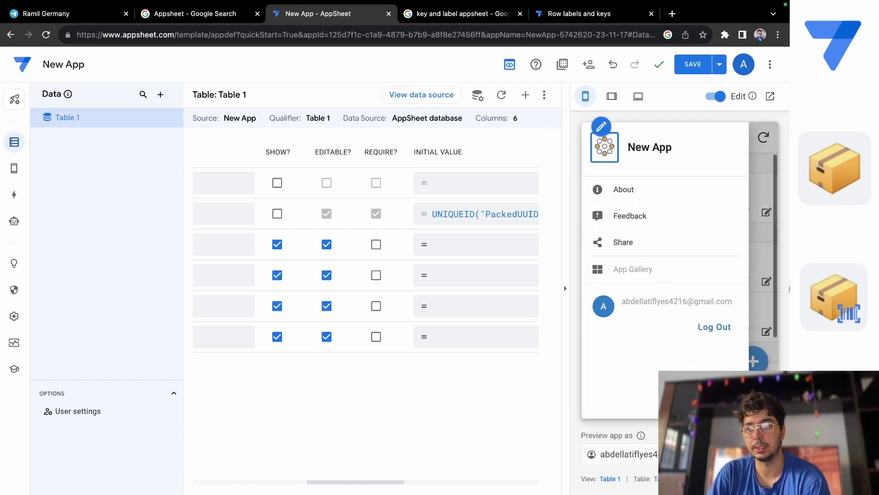
{"action": "left_click", "coordinate": [765, 268]}
{"action": "left_click", "coordinate": [753, 361]}
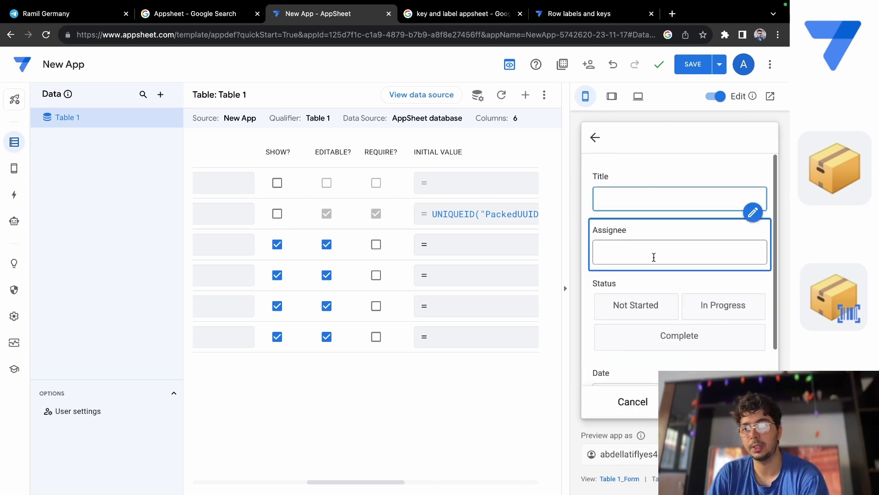
{"action": "scroll", "coordinate": [653, 264], "scroll_direction": "down", "scroll_amount": 1}
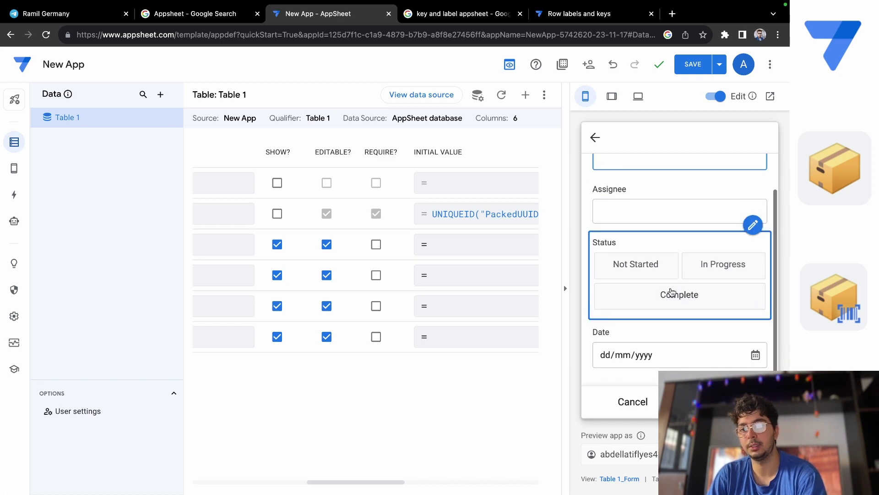
{"action": "scroll", "coordinate": [670, 288], "scroll_direction": "up", "scroll_amount": 1}
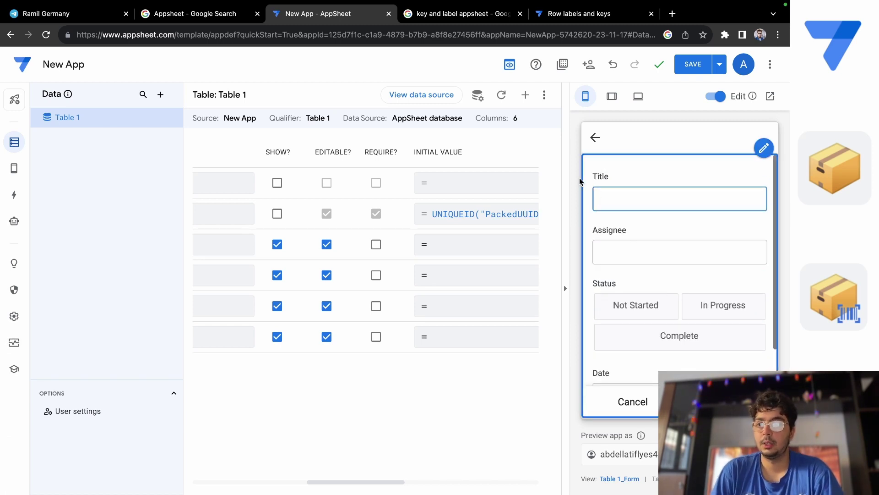
Step: Mark the Title column of Table 1 as required
{"action": "left_click", "coordinate": [378, 245]}
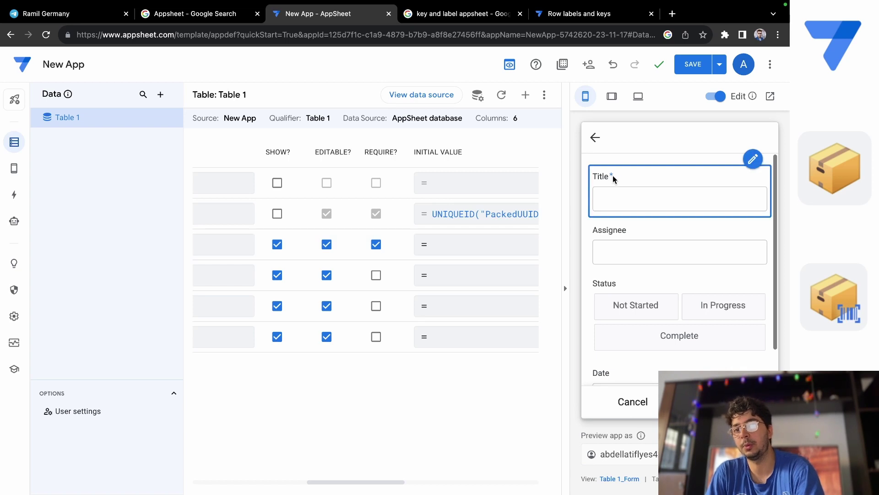
{"action": "left_click", "coordinate": [379, 245]}
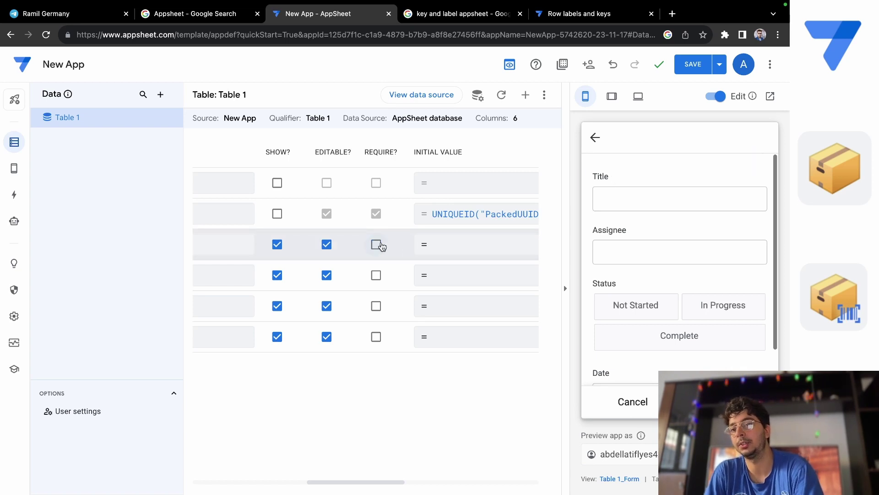
{"action": "left_click", "coordinate": [380, 245]}
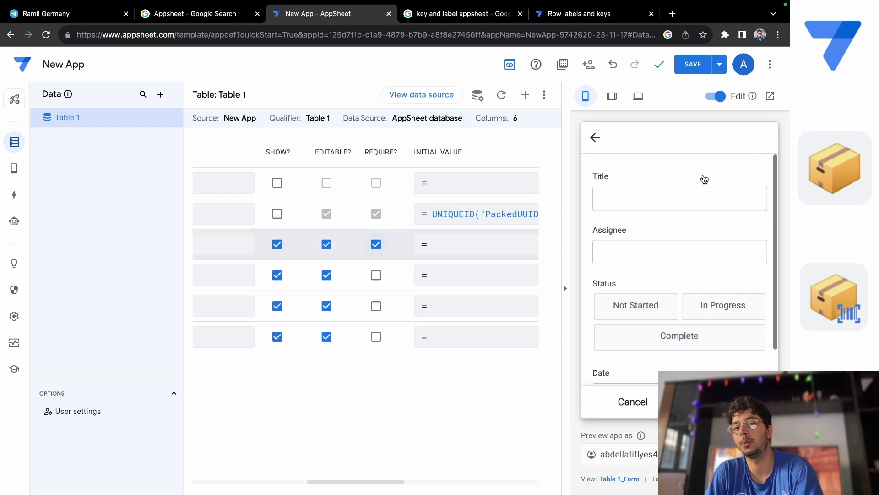
Step: In the new item's form, leave the title empty, enter "job" as assignee and set the status to Complete
{"action": "left_click", "coordinate": [641, 250]}
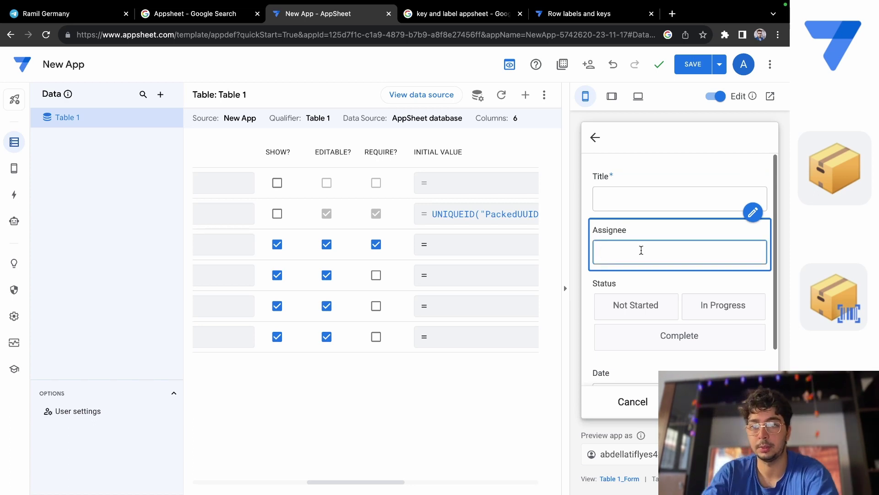
{"action": "type", "text": "job"}
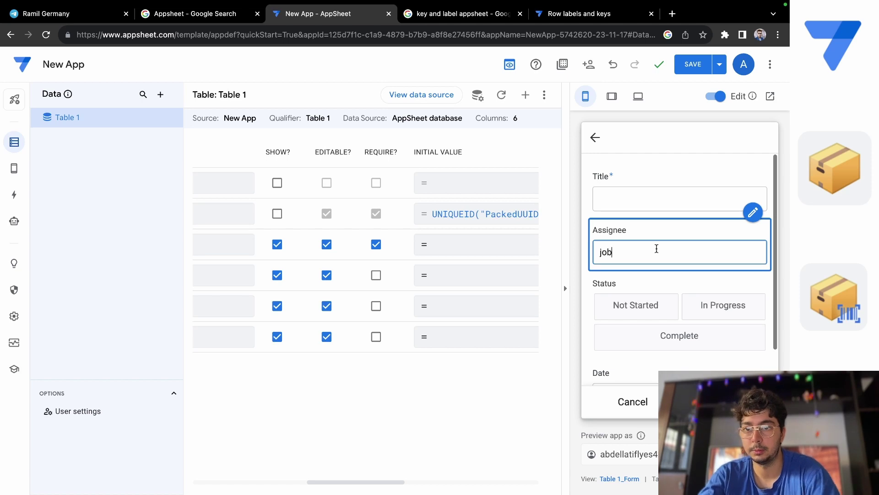
{"action": "left_click", "coordinate": [675, 320]}
{"action": "left_click", "coordinate": [714, 310]}
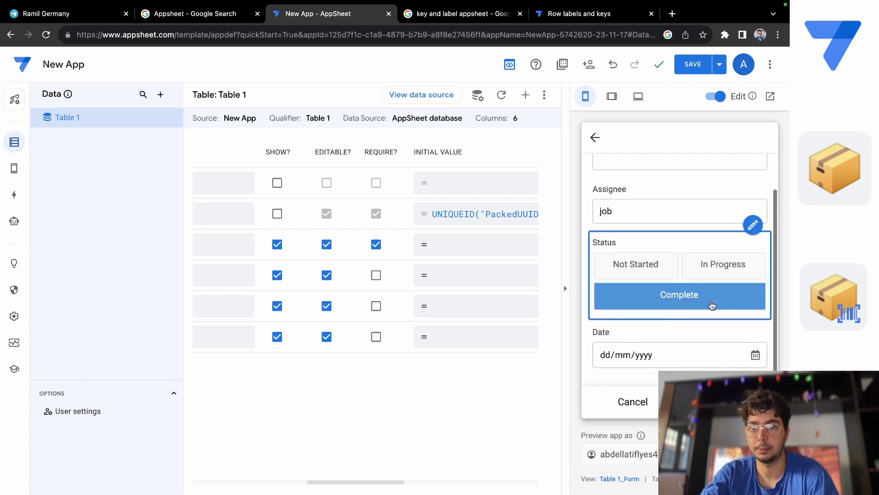
Step: Set the new item's date to 31/09/2023
{"action": "left_click", "coordinate": [763, 355]}
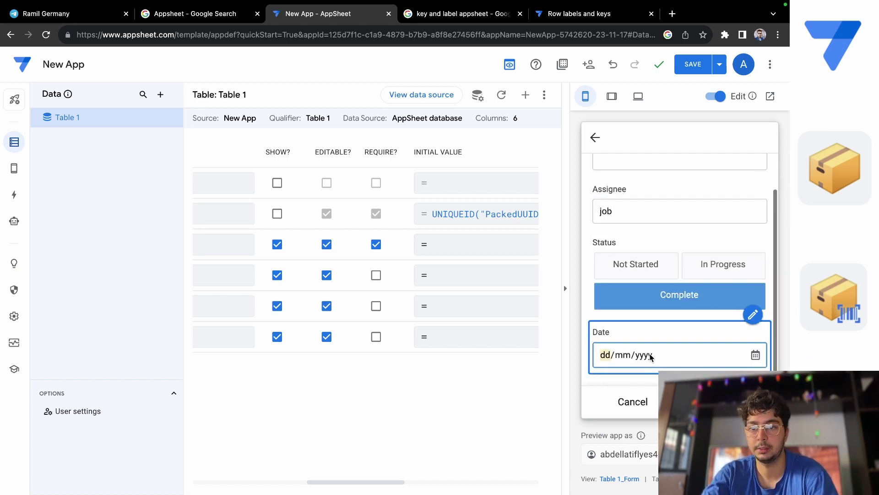
{"action": "type", "text": "3109"}
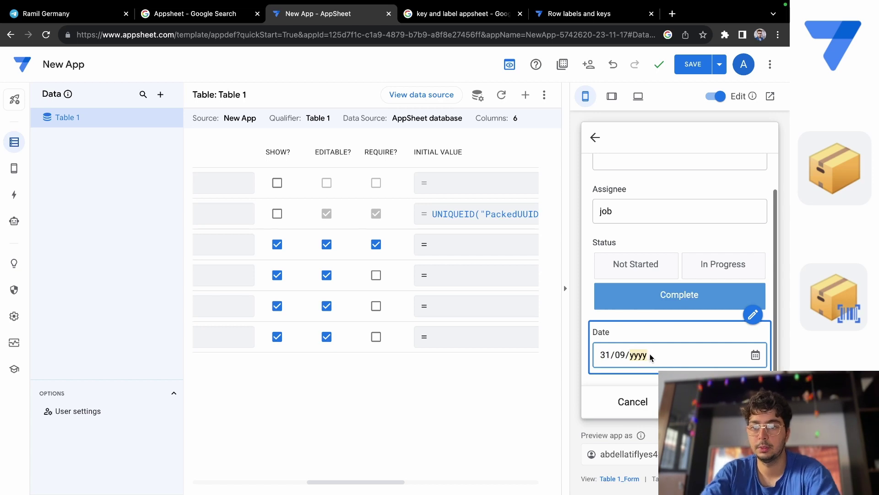
{"action": "type", "text": "2019"}
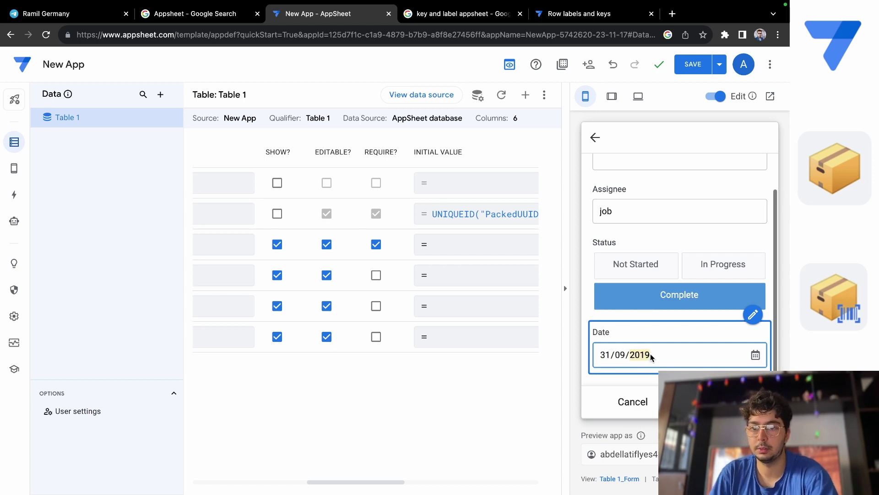
{"action": "type", "text": "1923"}
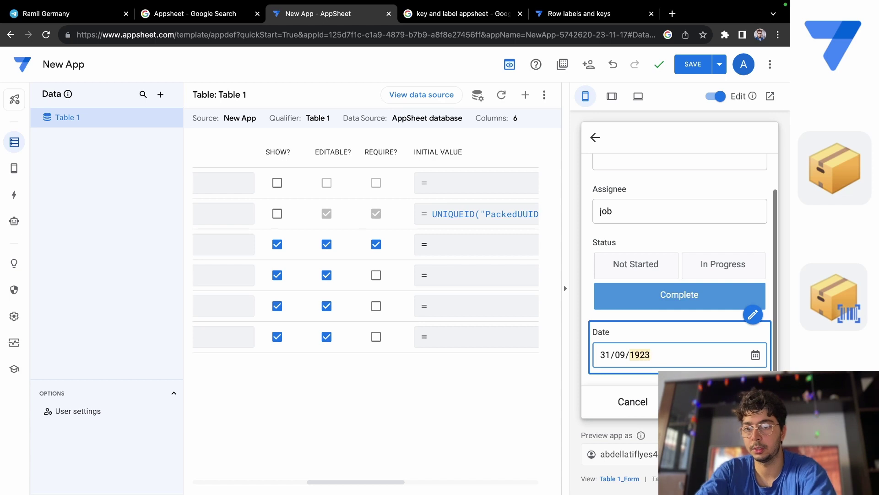
{"action": "key", "text": "BackSpace"}
{"action": "type", "text": "2"}
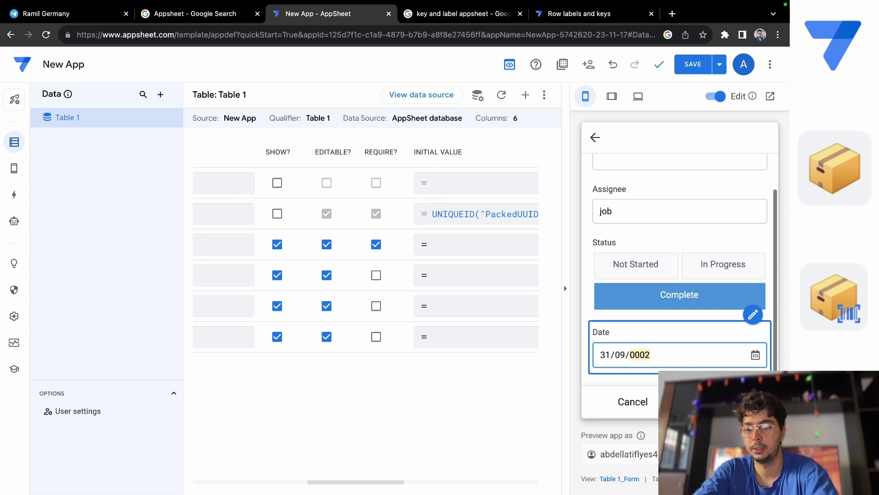
{"action": "type", "text": "023"}
{"action": "scroll", "coordinate": [663, 269], "scroll_direction": "up", "scroll_amount": 1}
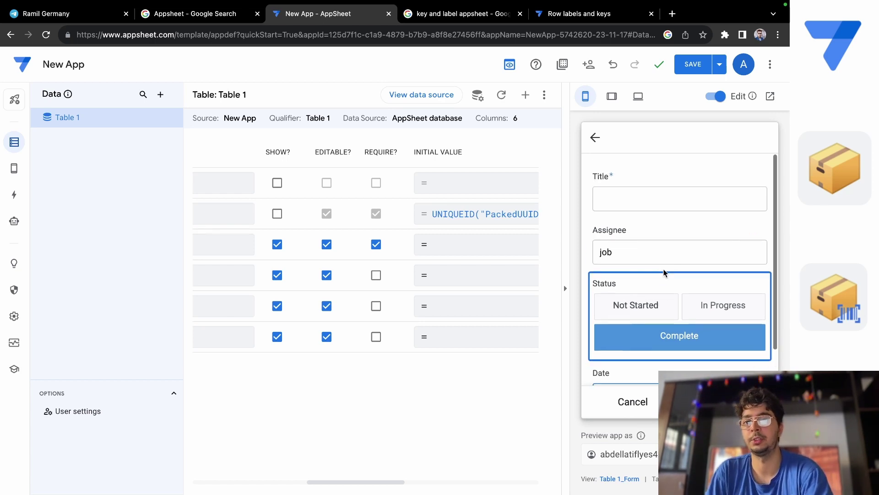
Step: Review the new item's form in the preview and try to save it with the title left empty
{"action": "scroll", "coordinate": [664, 268], "scroll_direction": "down", "scroll_amount": 1}
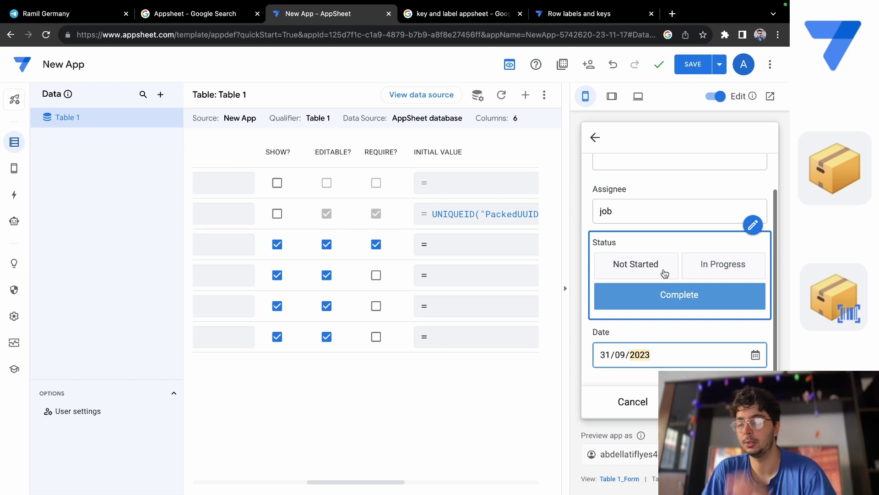
{"action": "scroll", "coordinate": [664, 271], "scroll_direction": "up", "scroll_amount": 1}
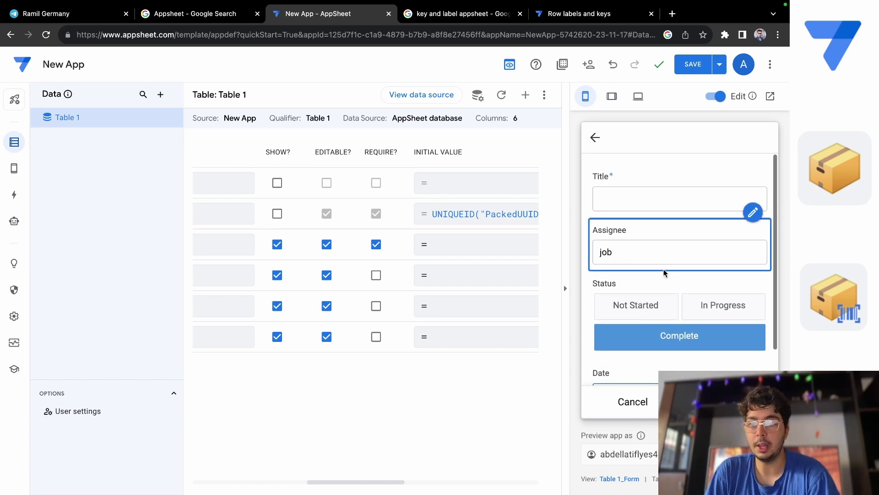
{"action": "scroll", "coordinate": [664, 268], "scroll_direction": "down", "scroll_amount": 1}
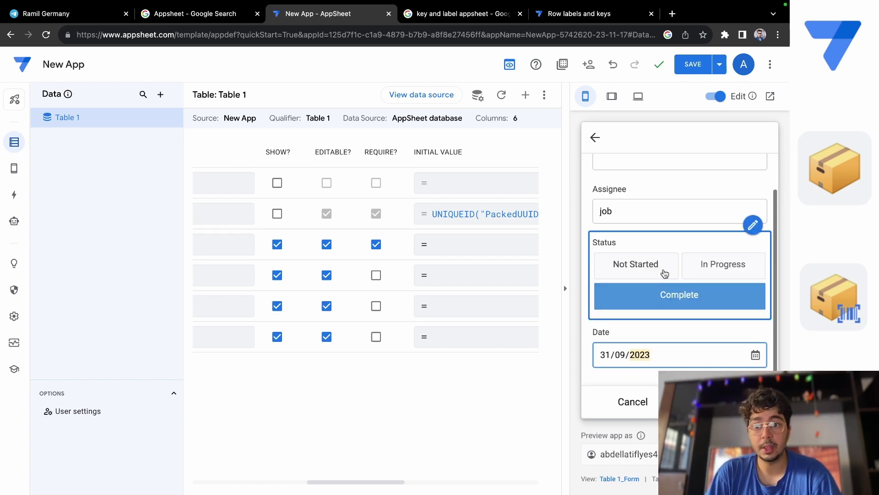
{"action": "scroll", "coordinate": [664, 274], "scroll_direction": "up", "scroll_amount": 1}
{"action": "scroll", "coordinate": [663, 274], "scroll_direction": "down", "scroll_amount": 1}
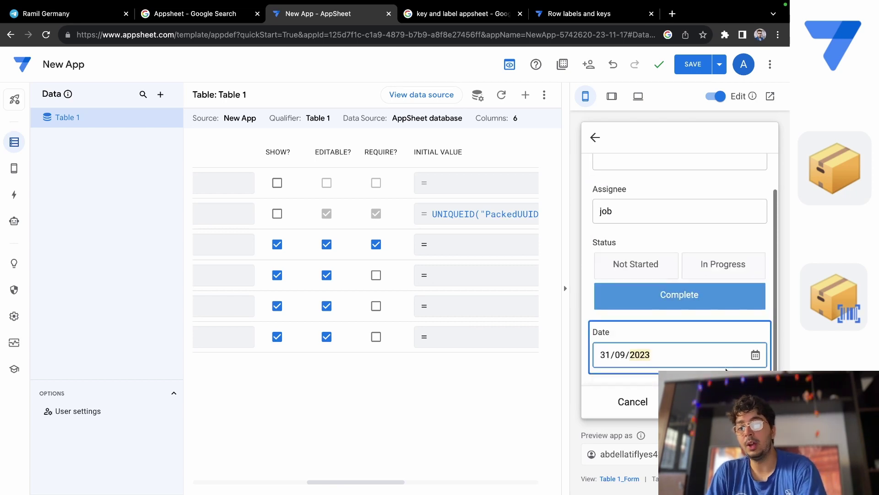
{"action": "scroll", "coordinate": [680, 275], "scroll_direction": "up", "scroll_amount": 1}
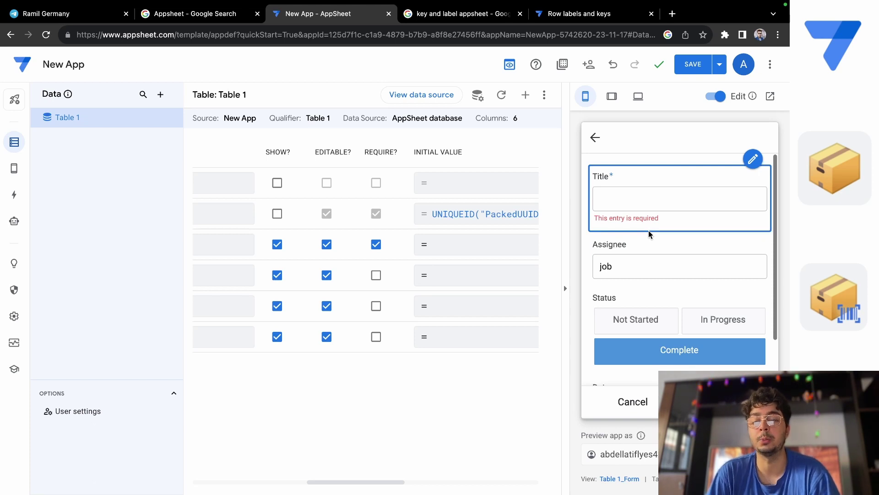
Step: Temporarily lift the required setting on the Title column to save the new item without a title
{"action": "left_click", "coordinate": [377, 246]}
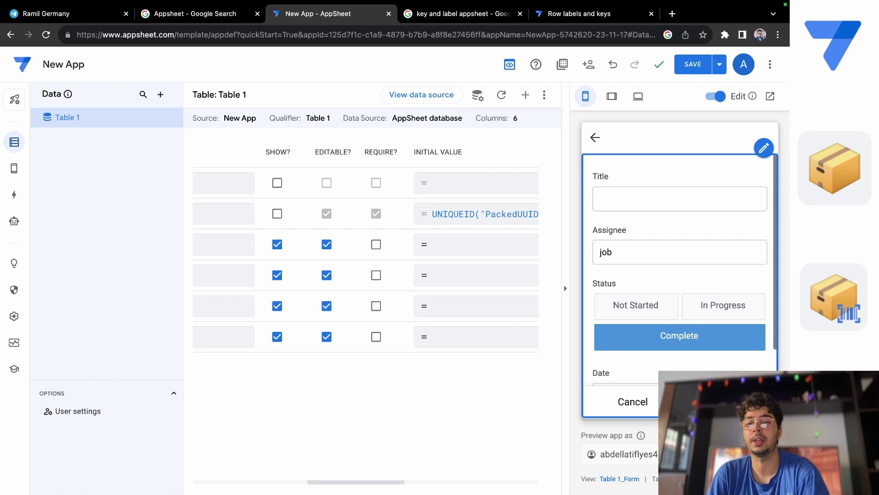
{"action": "left_click", "coordinate": [727, 401]}
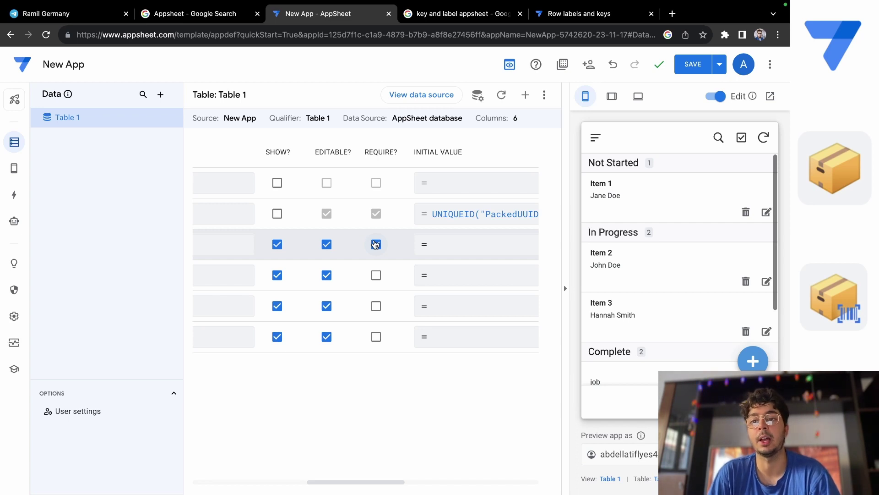
Step: Set the Date column's initial value to the TODAY() expression and save the formula
{"action": "scroll", "coordinate": [376, 244], "scroll_direction": "right", "scroll_amount": 5}
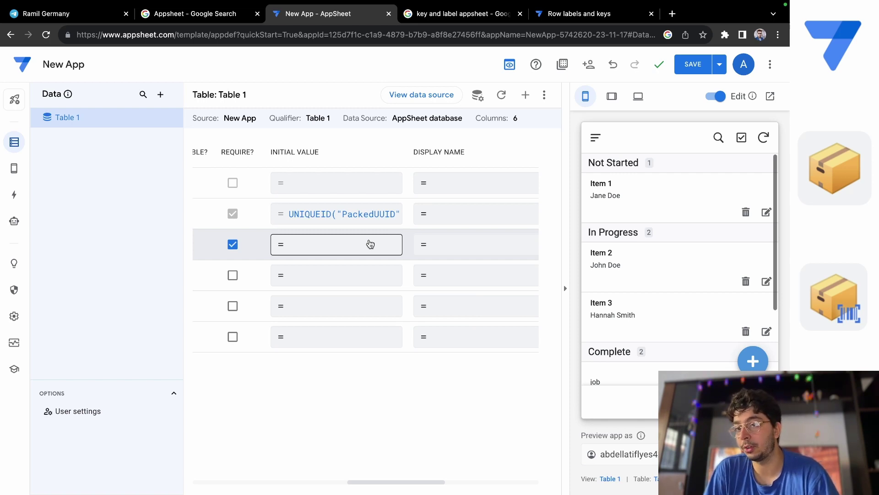
{"action": "scroll", "coordinate": [371, 243], "scroll_direction": "left", "scroll_amount": 10}
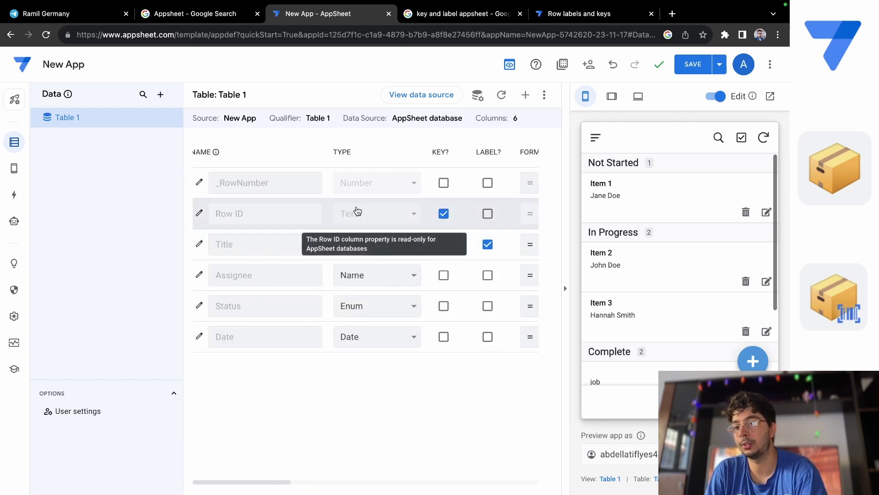
{"action": "scroll", "coordinate": [358, 211], "scroll_direction": "right", "scroll_amount": 10}
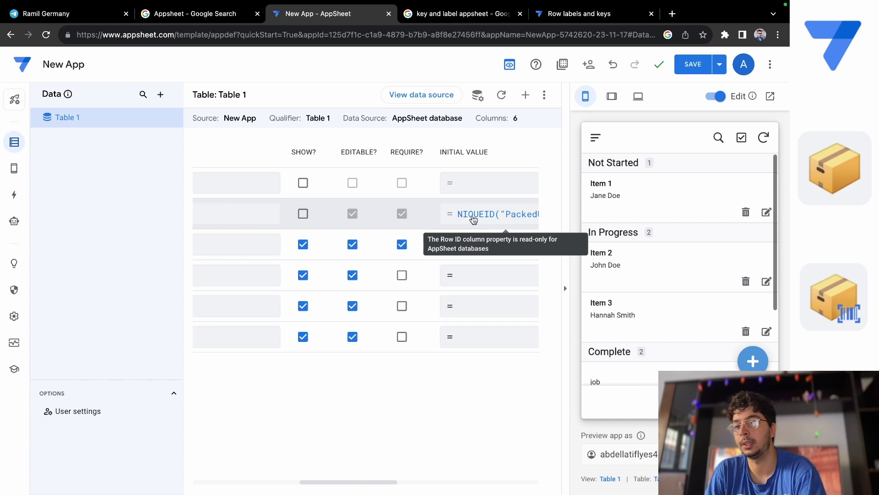
{"action": "scroll", "coordinate": [302, 309], "scroll_direction": "left", "scroll_amount": 10}
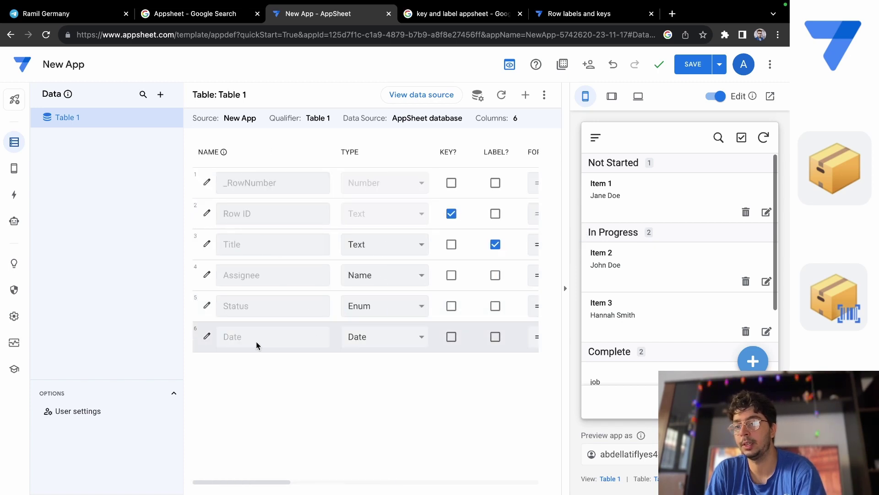
{"action": "scroll", "coordinate": [256, 345], "scroll_direction": "right", "scroll_amount": 10}
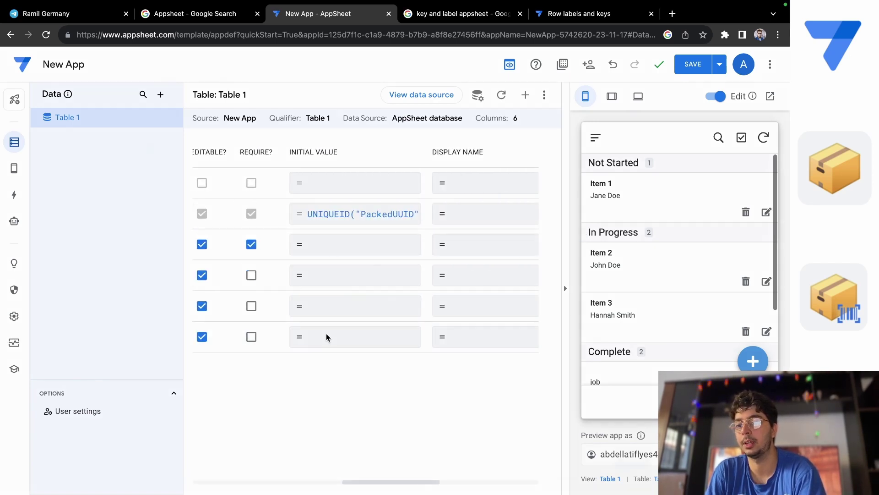
{"action": "left_click", "coordinate": [327, 337]}
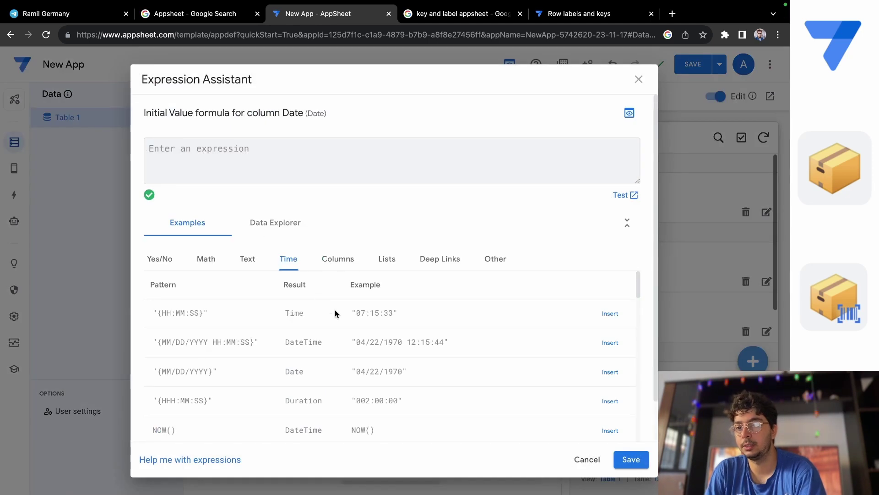
{"action": "scroll", "coordinate": [337, 352], "scroll_direction": "down", "scroll_amount": 2}
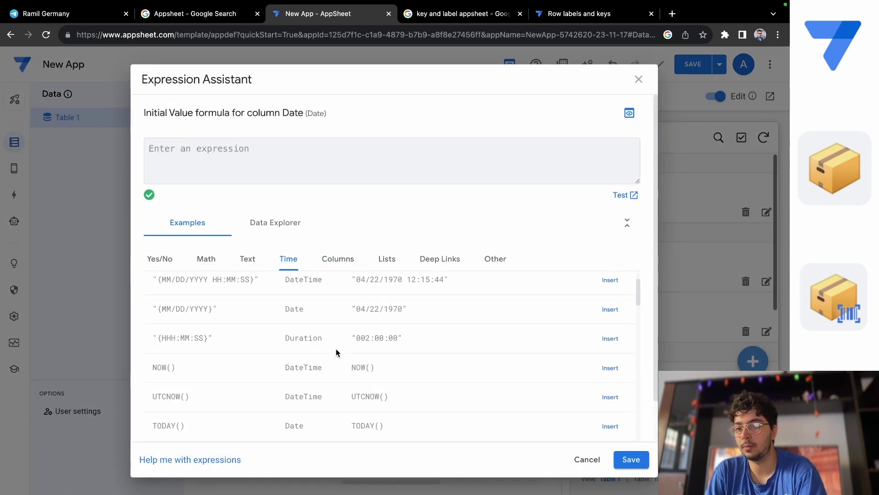
{"action": "scroll", "coordinate": [337, 352], "scroll_direction": "down", "scroll_amount": 1}
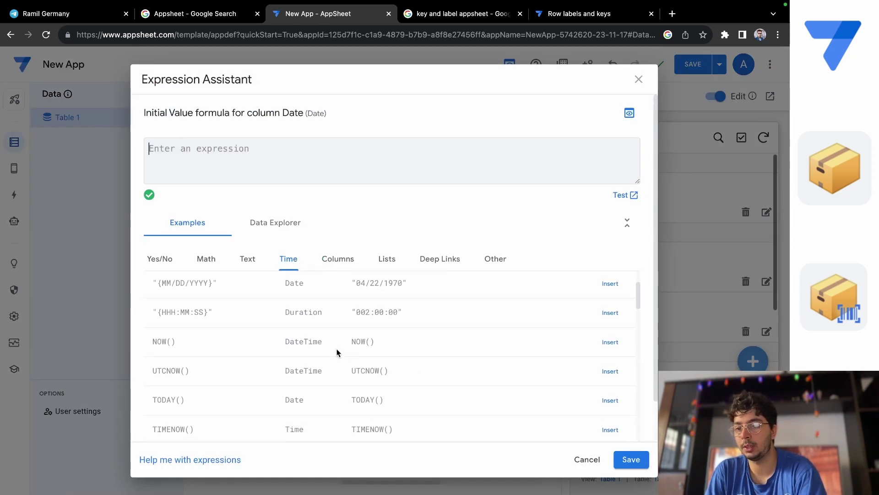
{"action": "left_click", "coordinate": [609, 401]}
{"action": "left_click", "coordinate": [631, 459]}
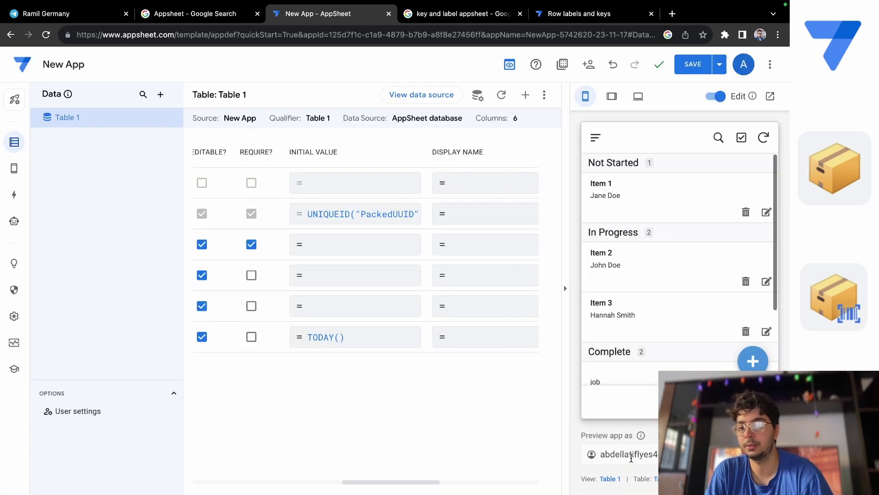
Step: Open a blank form for a new item in the preview and set its date to 17/11/2023 from the calendar
{"action": "left_click", "coordinate": [636, 414]}
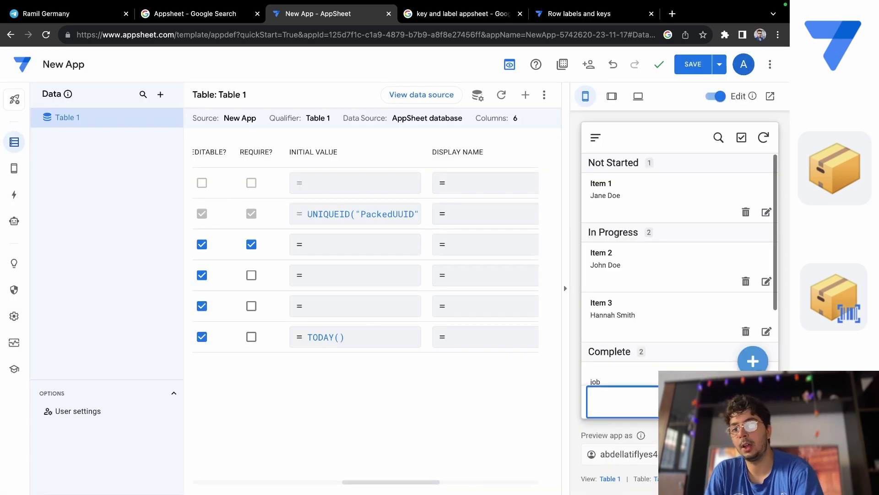
{"action": "left_click", "coordinate": [752, 361]}
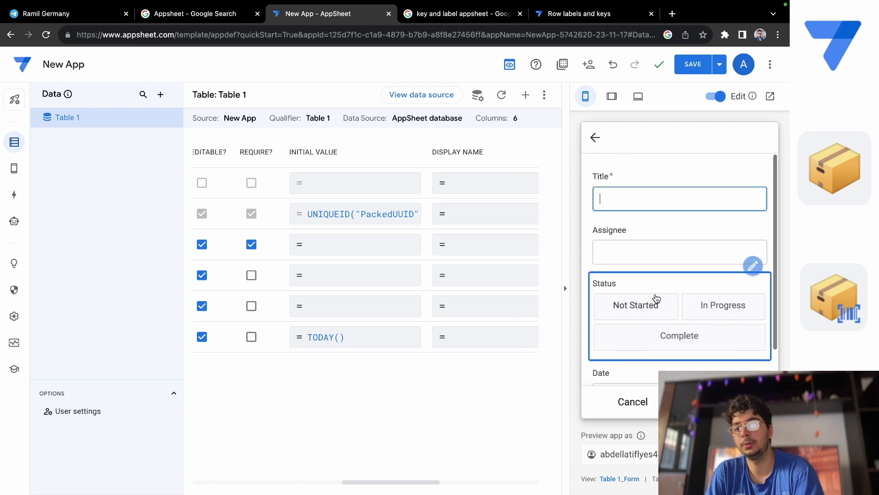
{"action": "scroll", "coordinate": [656, 298], "scroll_direction": "down", "scroll_amount": 2}
{"action": "left_click", "coordinate": [713, 361]}
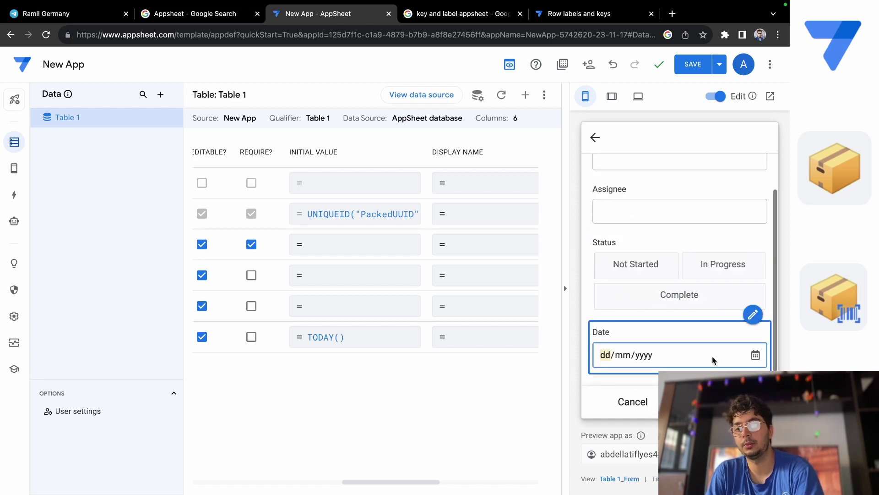
{"action": "left_click", "coordinate": [756, 357]}
{"action": "left_click", "coordinate": [756, 356]}
{"action": "left_click", "coordinate": [756, 356]}
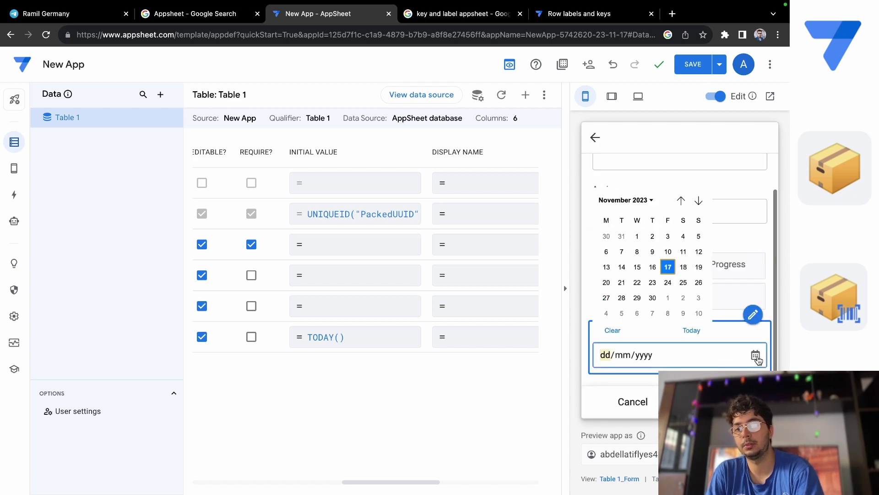
{"action": "key", "text": "Escape"}
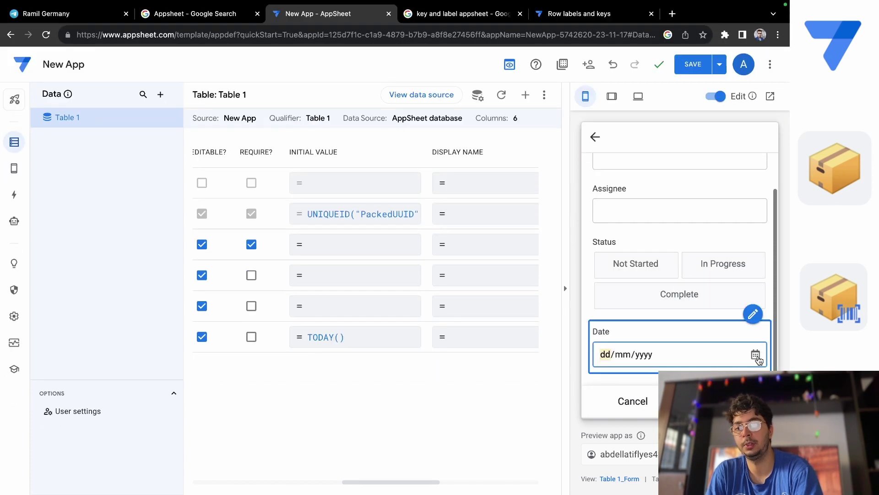
{"action": "left_click", "coordinate": [756, 354]}
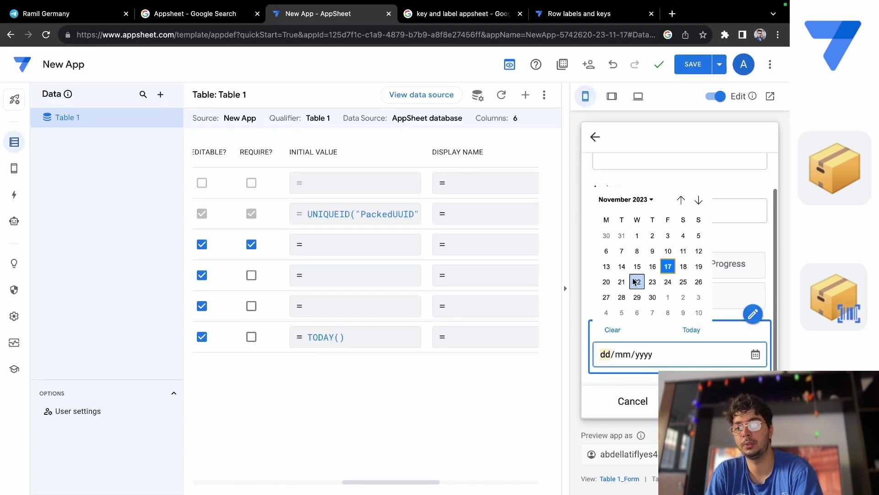
{"action": "left_click", "coordinate": [670, 270]}
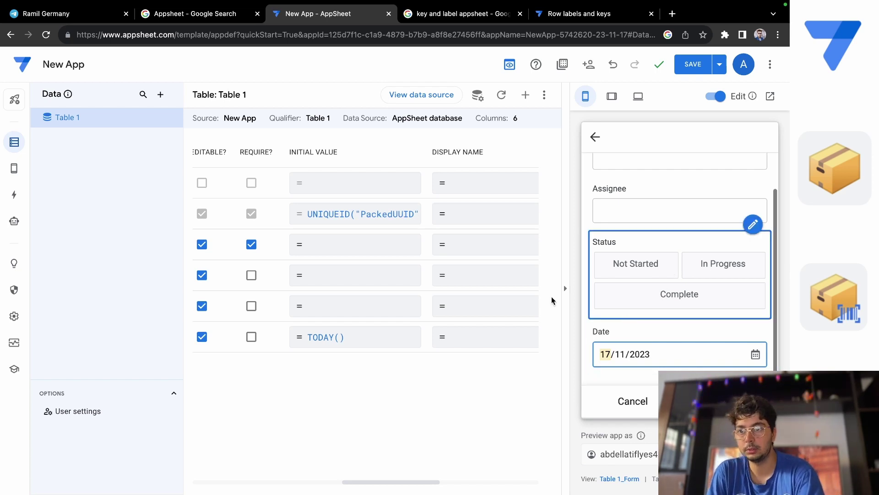
Step: Leave the new item's form without saving and search the preview's list for "item 1"
{"action": "scroll", "coordinate": [415, 269], "scroll_direction": "right", "scroll_amount": 2}
{"action": "scroll", "coordinate": [414, 272], "scroll_direction": "right", "scroll_amount": 8}
{"action": "scroll", "coordinate": [412, 270], "scroll_direction": "left", "scroll_amount": 6}
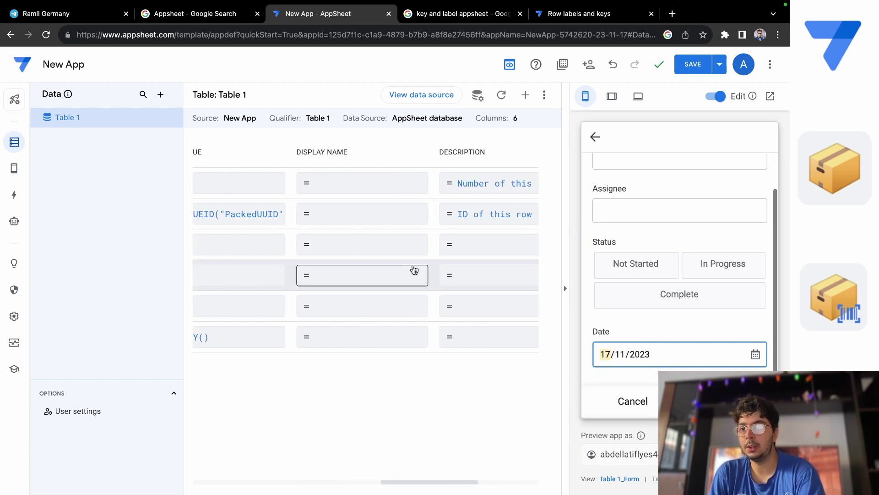
{"action": "scroll", "coordinate": [375, 334], "scroll_direction": "right", "scroll_amount": 5}
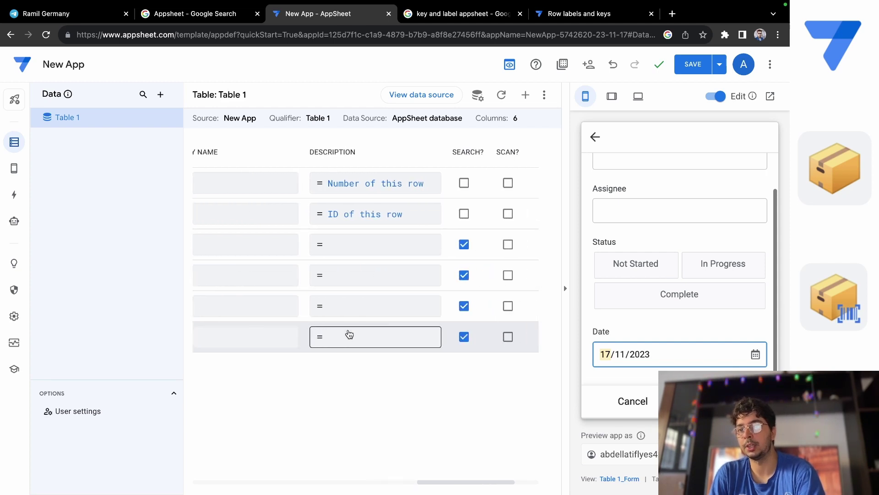
{"action": "scroll", "coordinate": [377, 262], "scroll_direction": "right", "scroll_amount": 3}
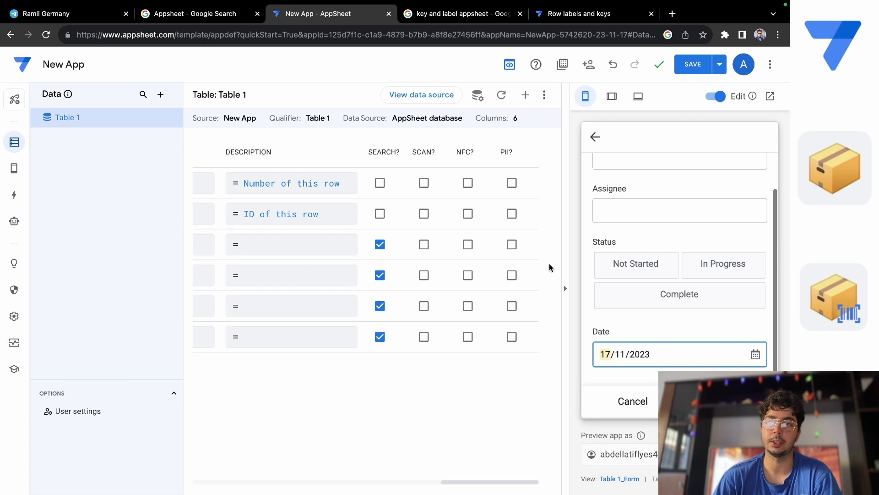
{"action": "left_click", "coordinate": [595, 137]}
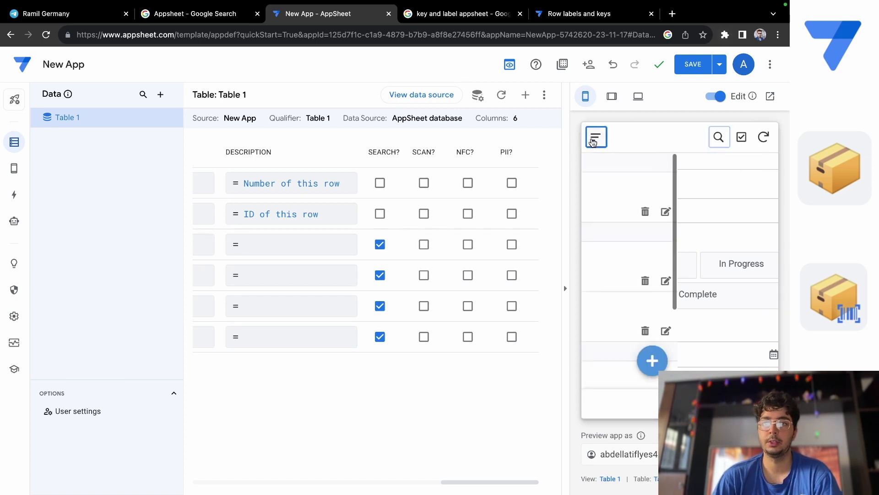
{"action": "left_click", "coordinate": [718, 137]}
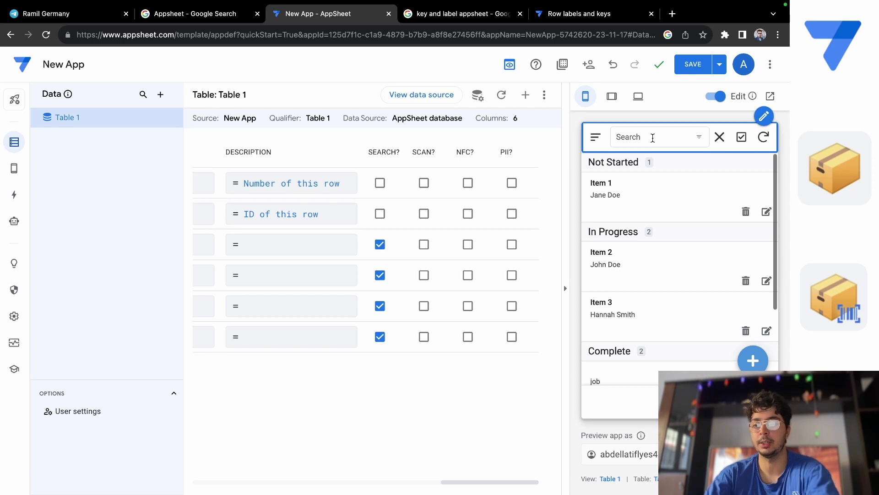
{"action": "type", "text": "item"}
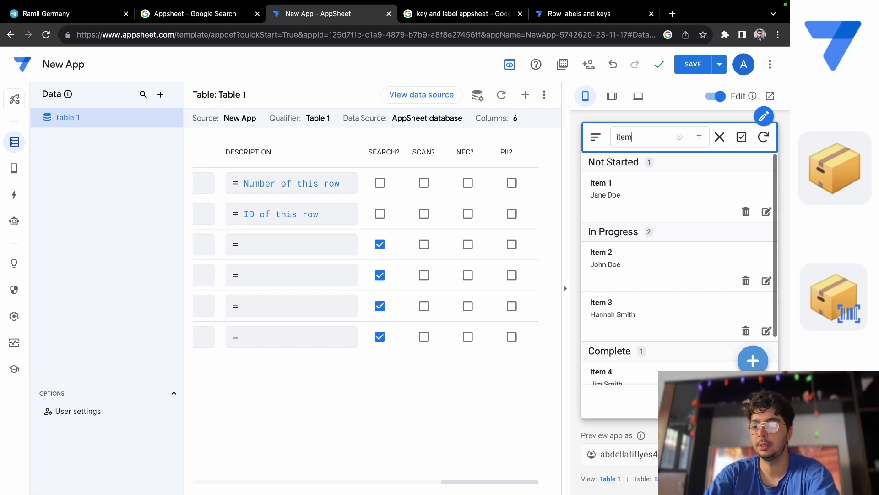
{"action": "type", "text": "1"}
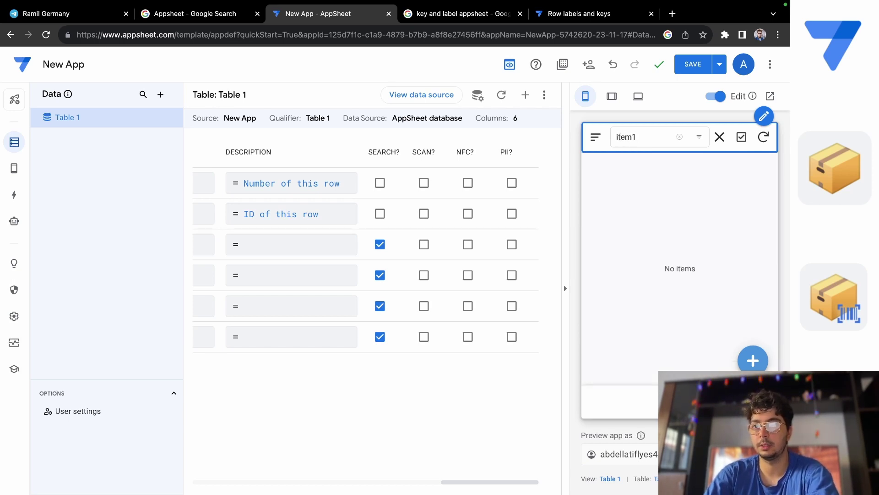
{"action": "key", "text": "BackSpace"}
{"action": "type", "text": "1"}
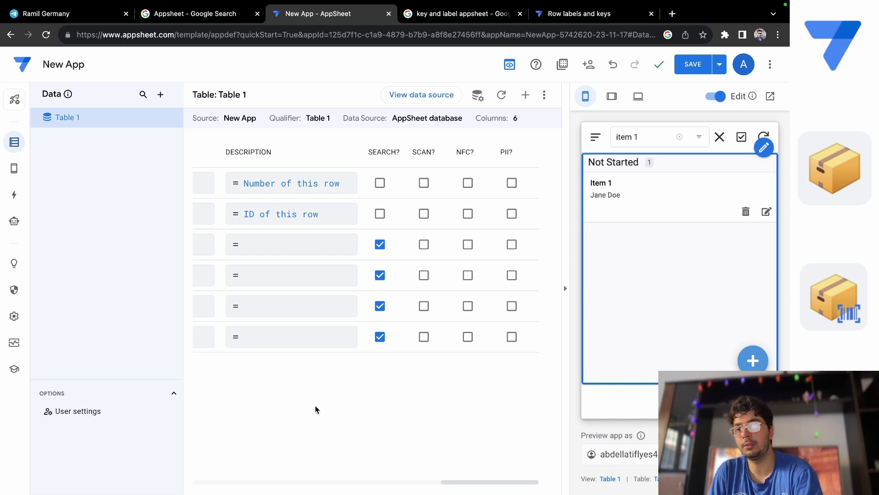
Step: Make the Title, Assignee, Status and Date columns scannable and start a code scan from the preview's search
{"action": "left_click", "coordinate": [422, 245]}
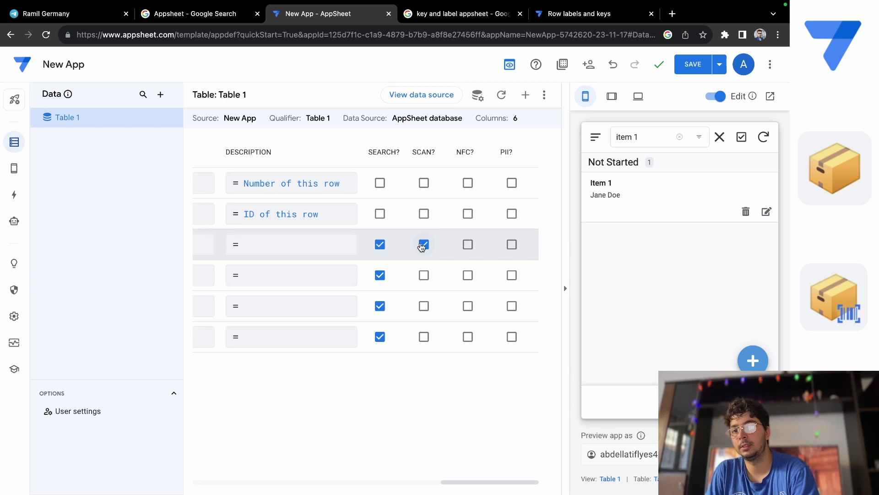
{"action": "left_click", "coordinate": [423, 276]}
{"action": "left_click", "coordinate": [424, 306]}
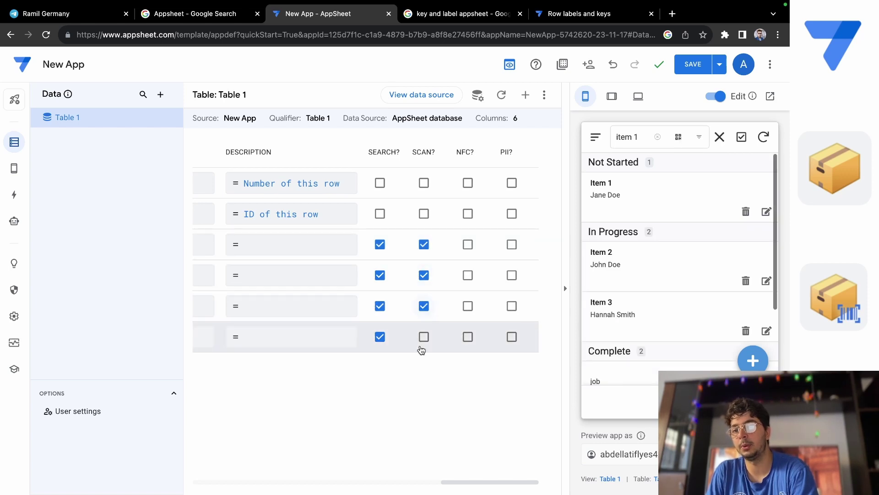
{"action": "left_click", "coordinate": [424, 337]}
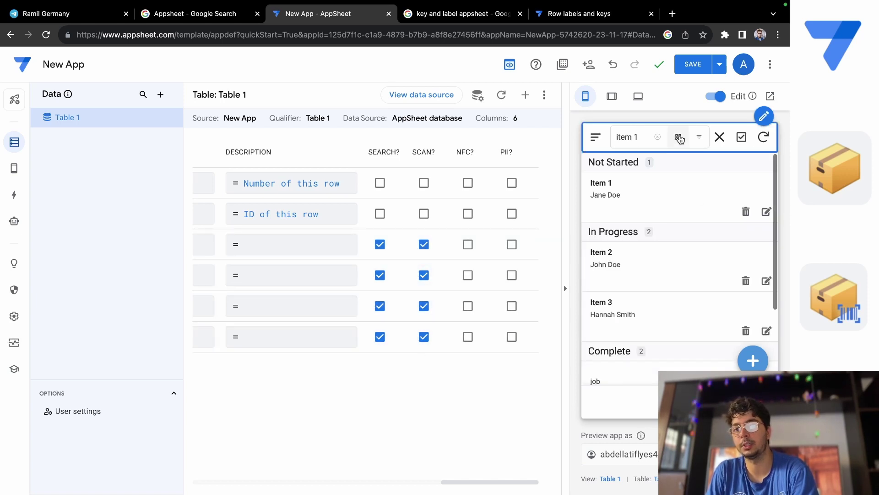
{"action": "left_click", "coordinate": [679, 139]}
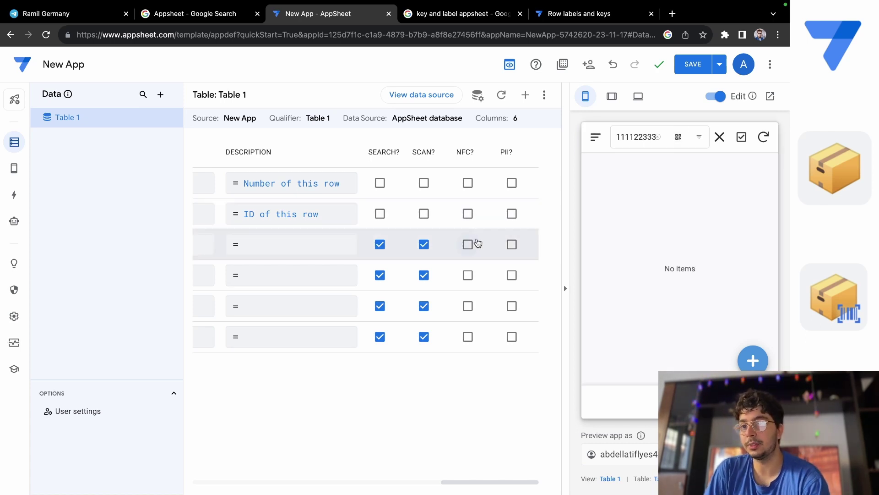
Step: Enable the NFC and PII options for the Title column and review Table 1's column settings
{"action": "left_click", "coordinate": [466, 244]}
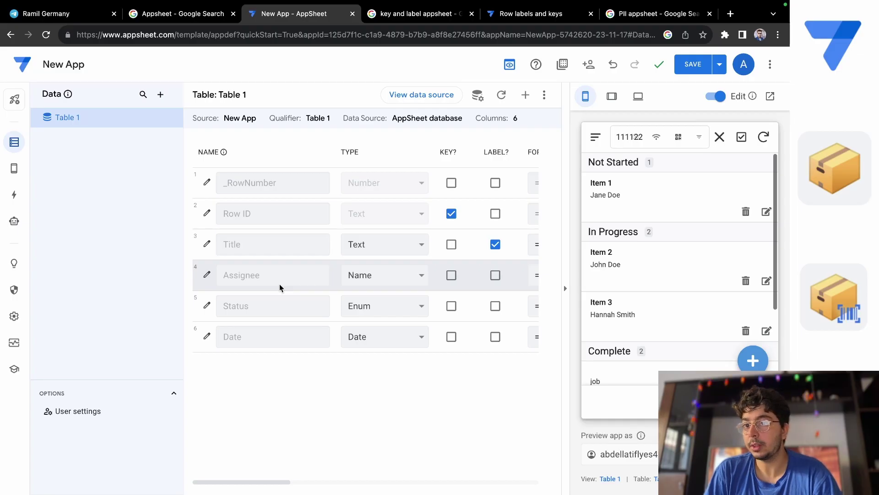
{"action": "scroll", "coordinate": [325, 260], "scroll_direction": "right", "scroll_amount": 10}
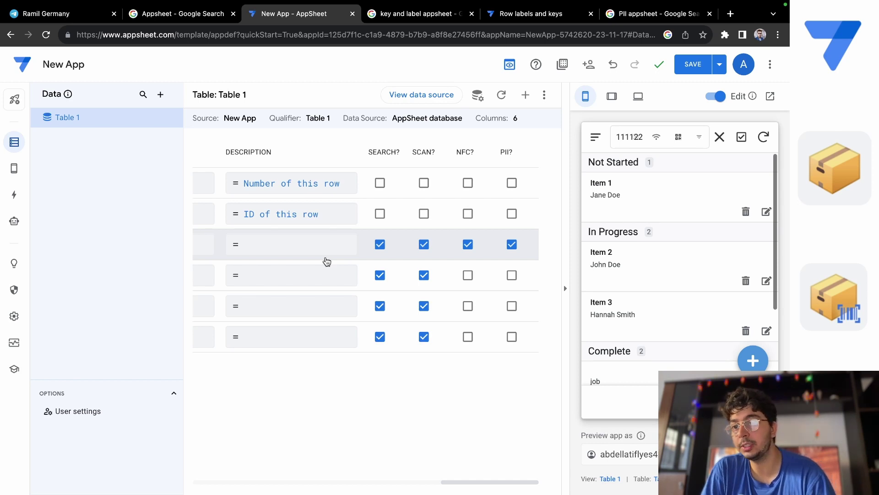
{"action": "scroll", "coordinate": [326, 261], "scroll_direction": "left", "scroll_amount": 10}
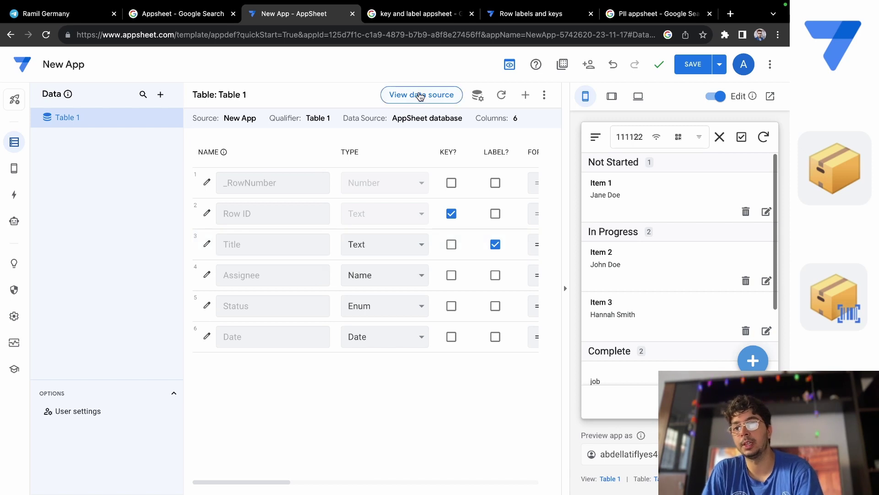
Step: View Table 1's data source database and return to the app editor
{"action": "left_click", "coordinate": [421, 96]}
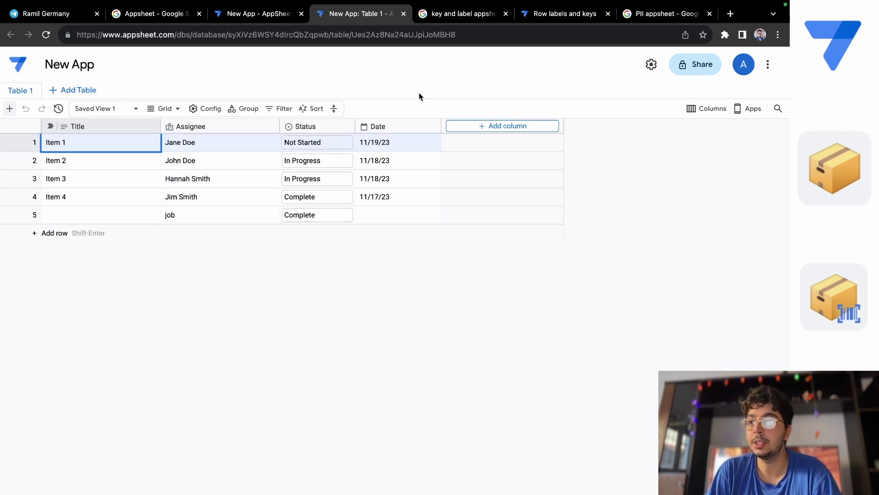
{"action": "left_click", "coordinate": [237, 13]}
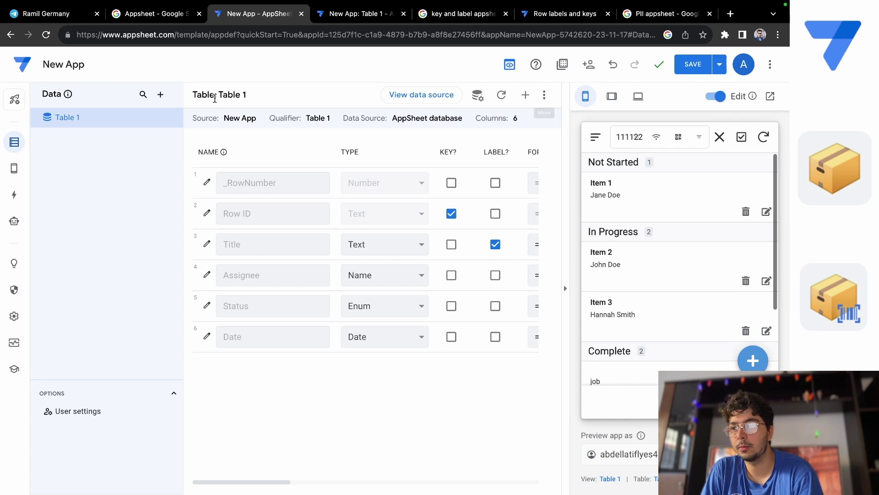
Step: Delete Table 1 from the app's data
{"action": "left_click", "coordinate": [175, 121]}
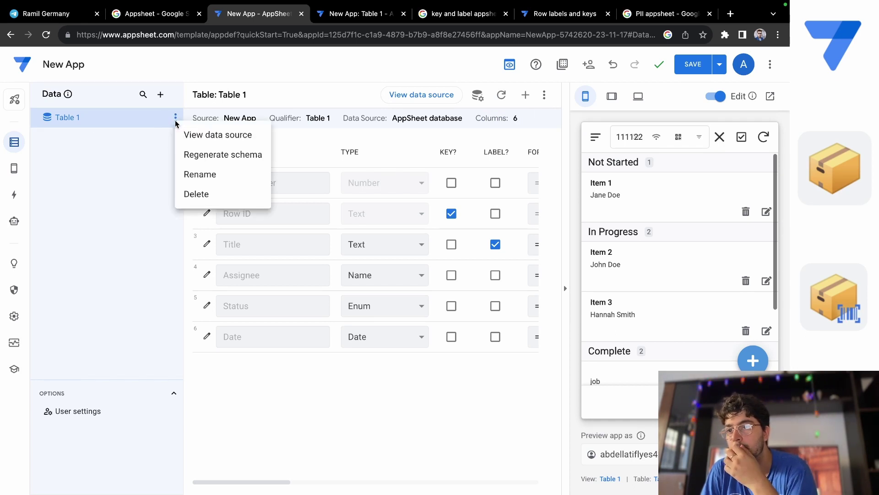
{"action": "left_click", "coordinate": [198, 193]}
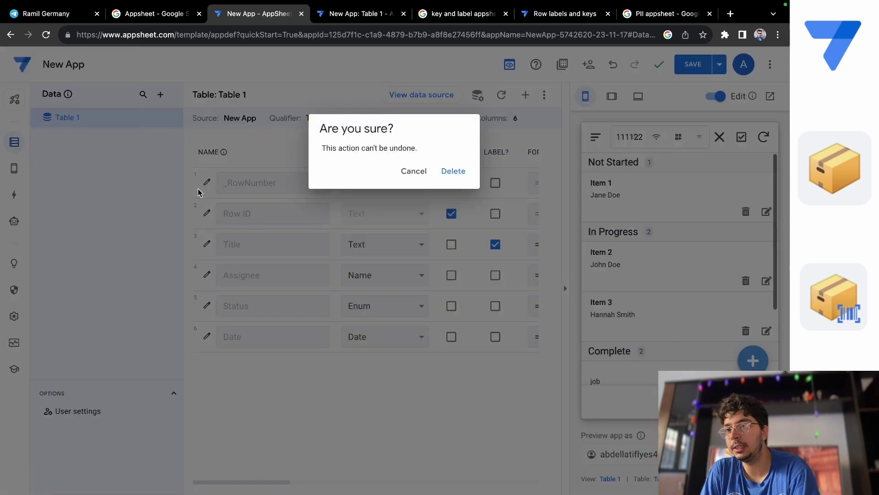
{"action": "left_click", "coordinate": [459, 171]}
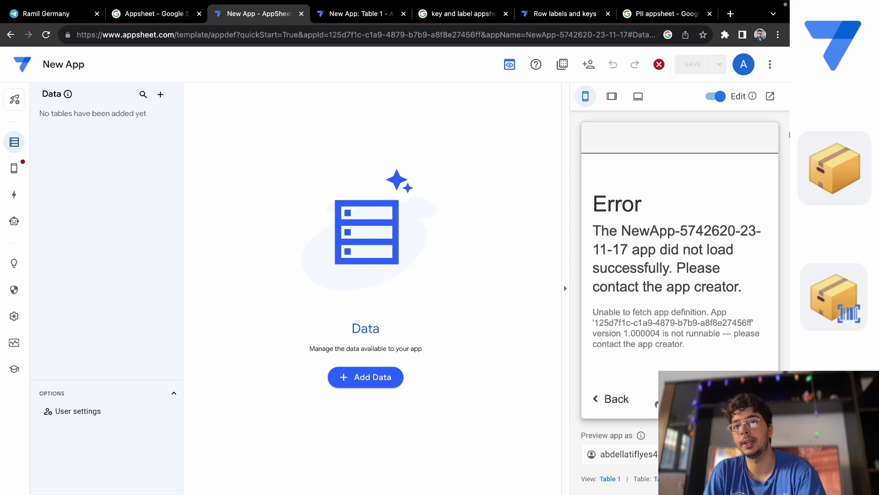
Step: Switch to Google Sheets in a new browser tab and create a blank spreadsheet
{"action": "left_click", "coordinate": [730, 13]}
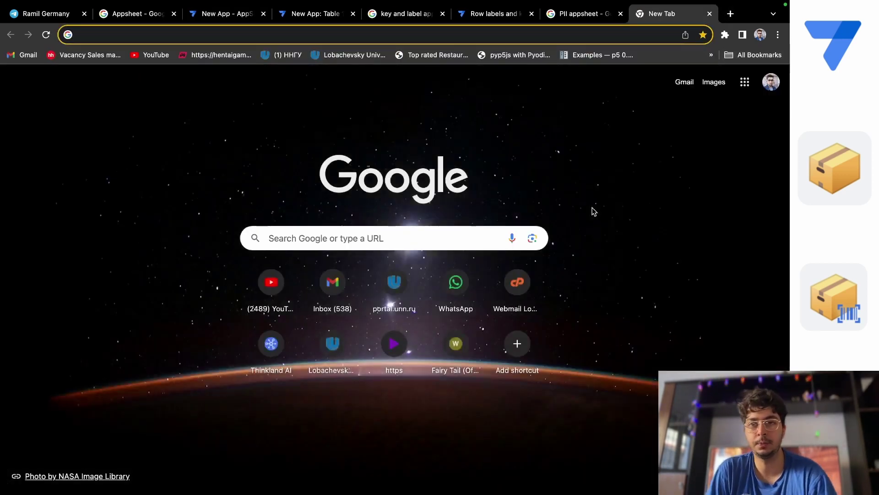
{"action": "left_click", "coordinate": [745, 85]}
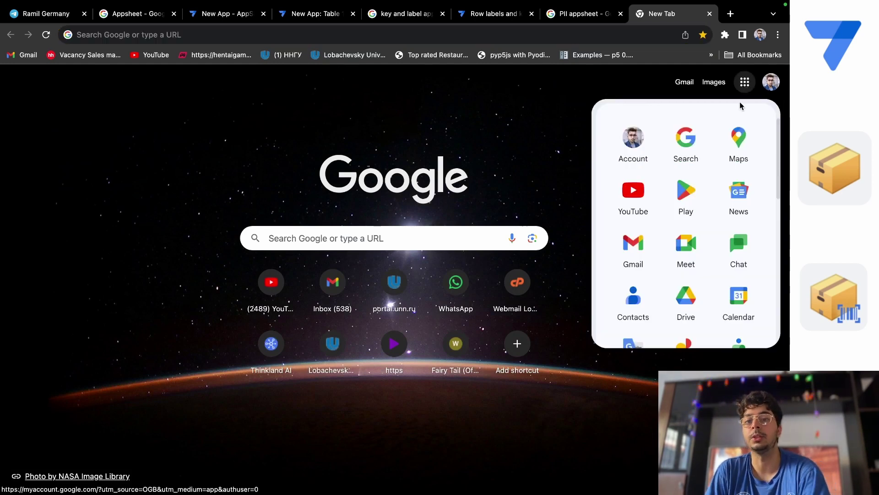
{"action": "scroll", "coordinate": [696, 267], "scroll_direction": "down", "scroll_amount": 5}
{"action": "scroll", "coordinate": [697, 268], "scroll_direction": "down", "scroll_amount": 2}
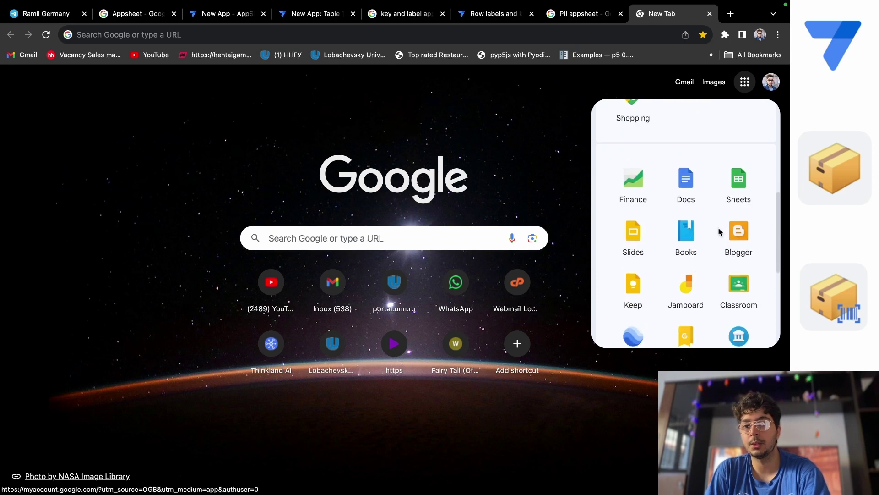
{"action": "left_click", "coordinate": [743, 185]}
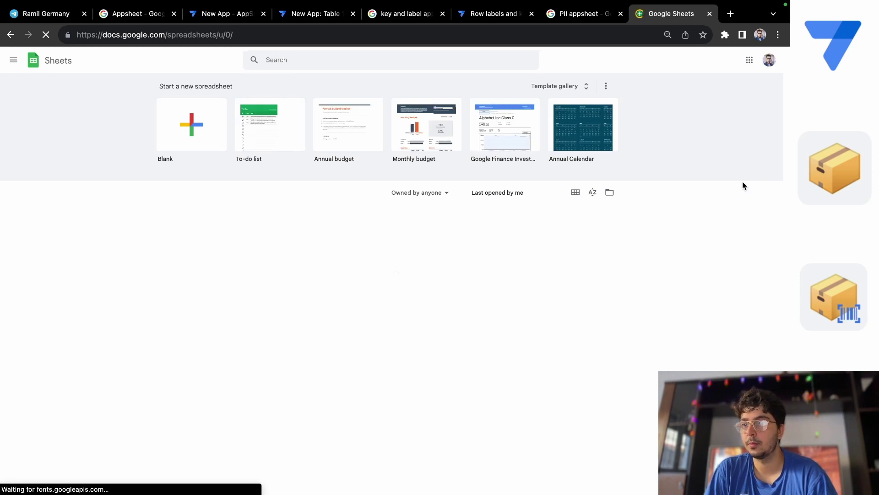
{"action": "left_click", "coordinate": [202, 120]}
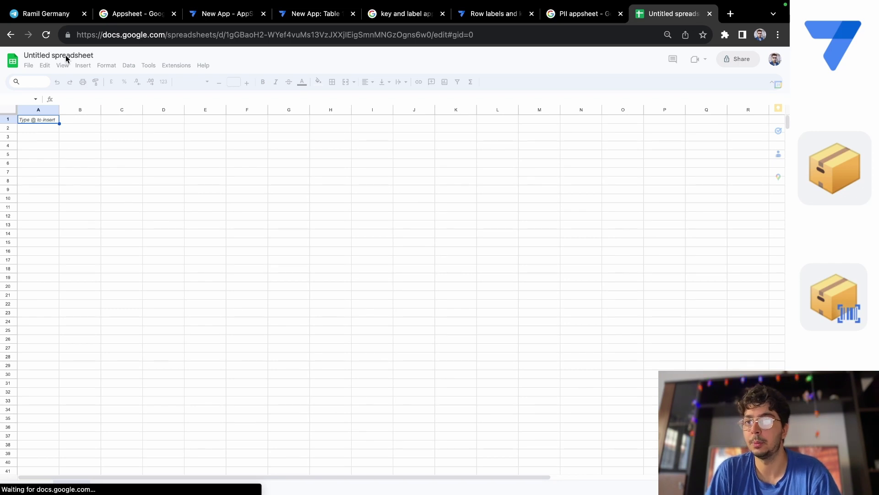
Step: Rename the spreadsheet as "Out Tuto Supermarket Stock app"
{"action": "left_click", "coordinate": [66, 55]}
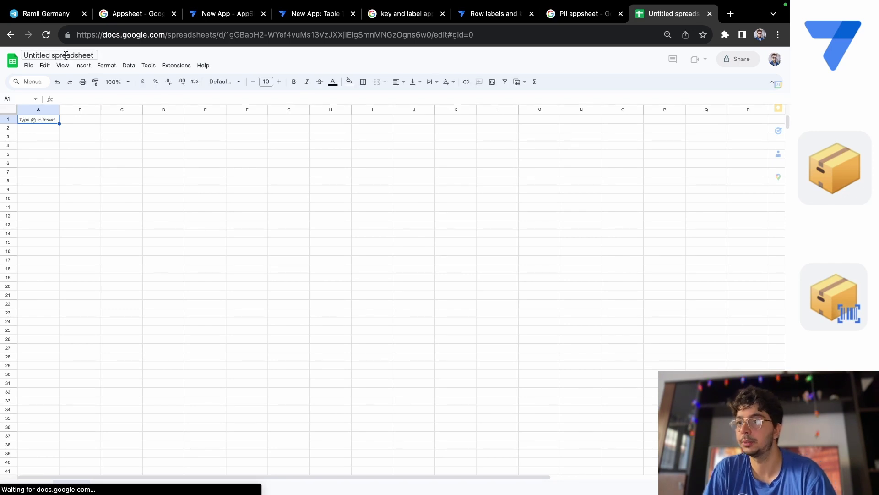
{"action": "left_click", "coordinate": [92, 57]}
{"action": "key", "text": "BackSpace"}
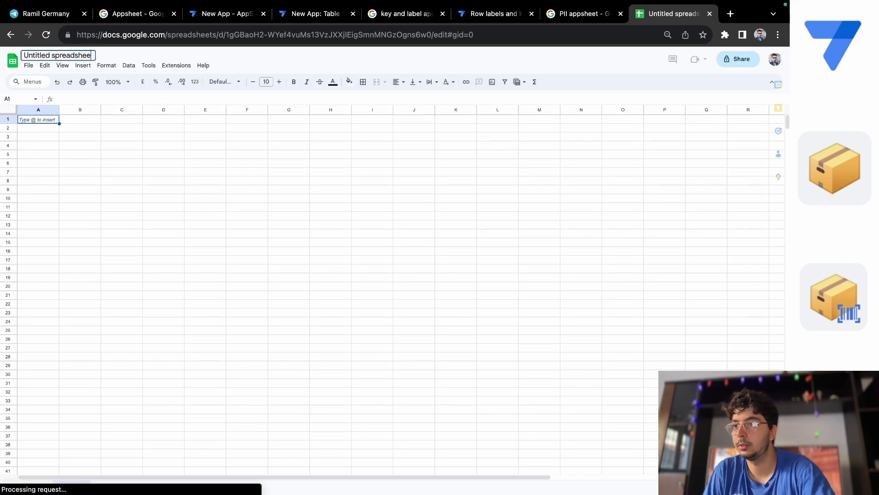
{"action": "key", "text": "BackSpace"}
{"action": "key", "text": "BackSpace"}
{"action": "key", "text": "BackSpace"}
{"action": "key", "text": "BackSpace"}
{"action": "key", "text": "BackSpace"}
{"action": "key", "text": "BackSpace"}
{"action": "key", "text": "BackSpace"}
{"action": "key", "text": "BackSpace"}
{"action": "key", "text": "BackSpace"}
{"action": "key", "text": "BackSpace"}
{"action": "key", "text": "BackSpace"}
{"action": "key", "text": "BackSpace"}
{"action": "key", "text": "BackSpace"}
{"action": "key", "text": "BackSpace"}
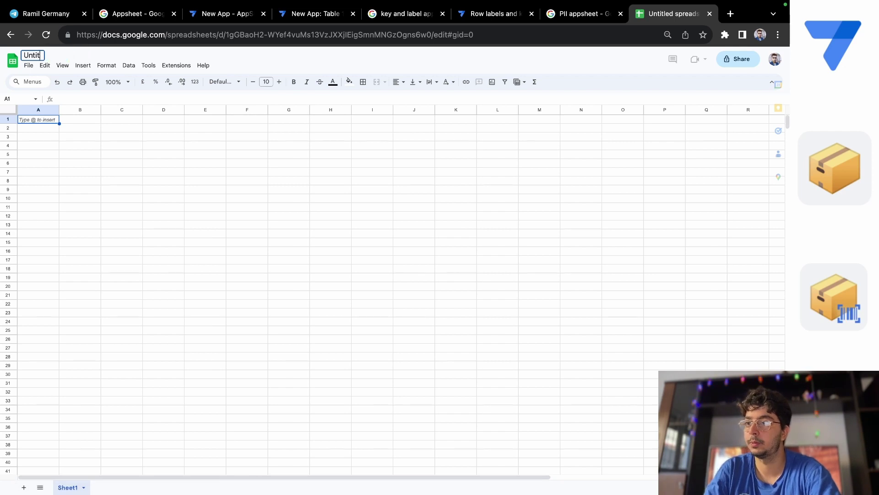
{"action": "key", "text": "BackSpace"}
{"action": "key", "text": "BackSpace"}
{"action": "key", "text": "BackSpace"}
{"action": "key", "text": "BackSpace"}
{"action": "key", "text": "BackSpace"}
{"action": "type", "text": "OUr"}
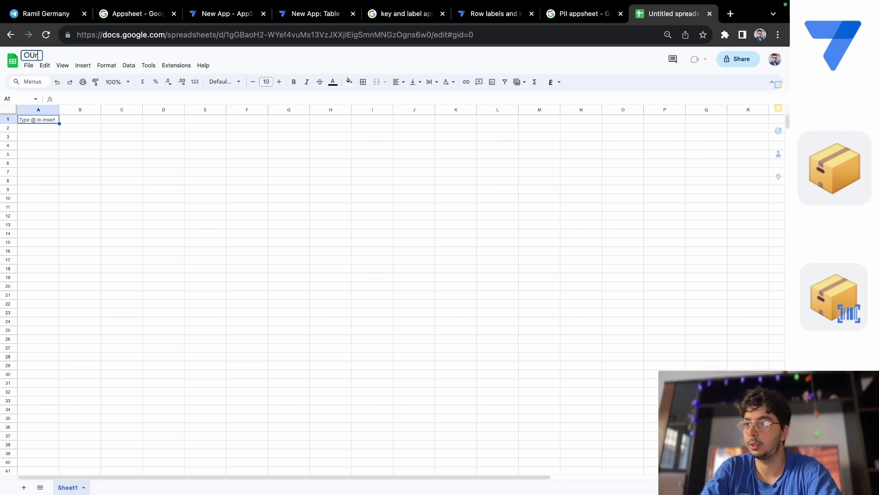
{"action": "key", "text": "BackSpace"}
{"action": "key", "text": "BackSpace"}
{"action": "type", "text": "u"}
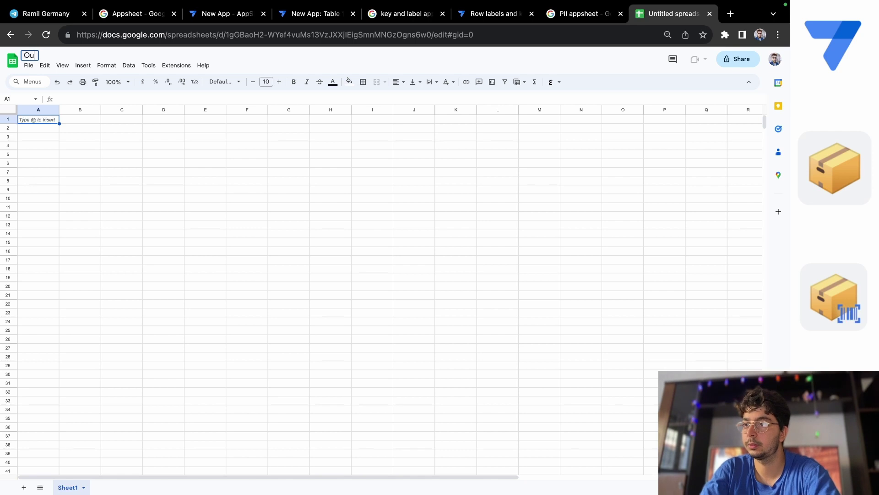
{"action": "type", "text": "t Tuto"}
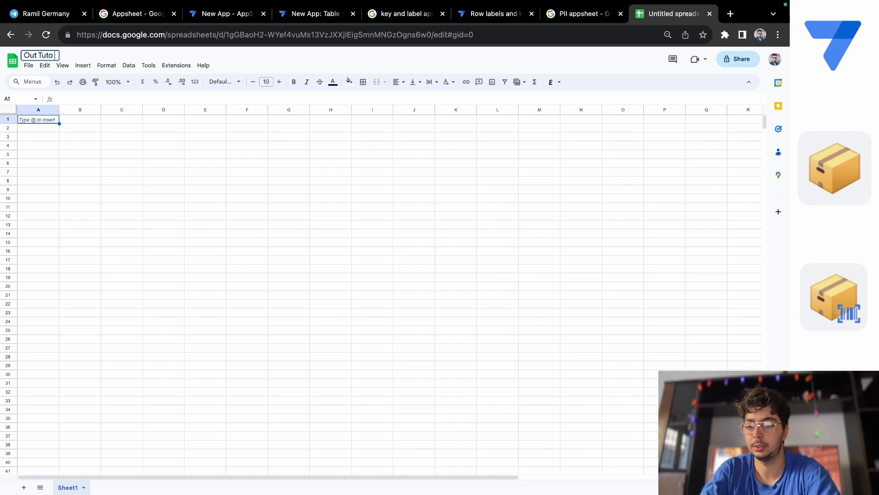
{"action": "type", "text": " STock"}
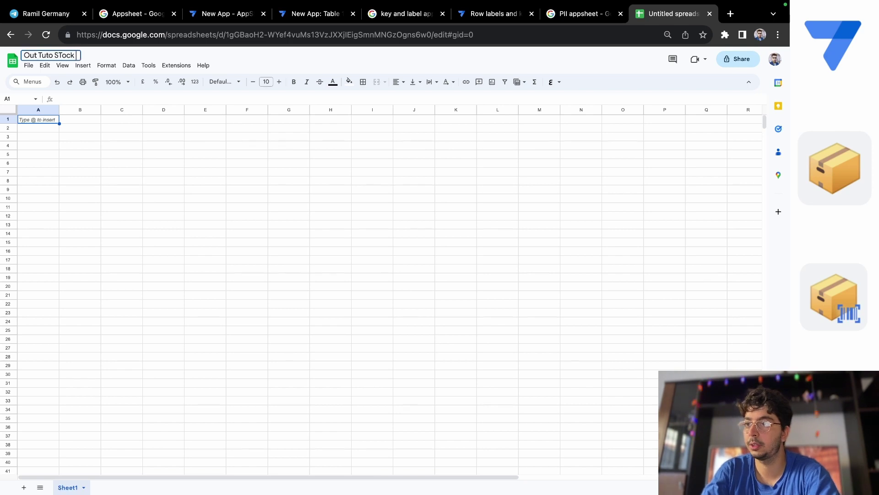
{"action": "key", "text": "BackSpace"}
{"action": "key", "text": "BackSpace"}
{"action": "type", "text": "S"}
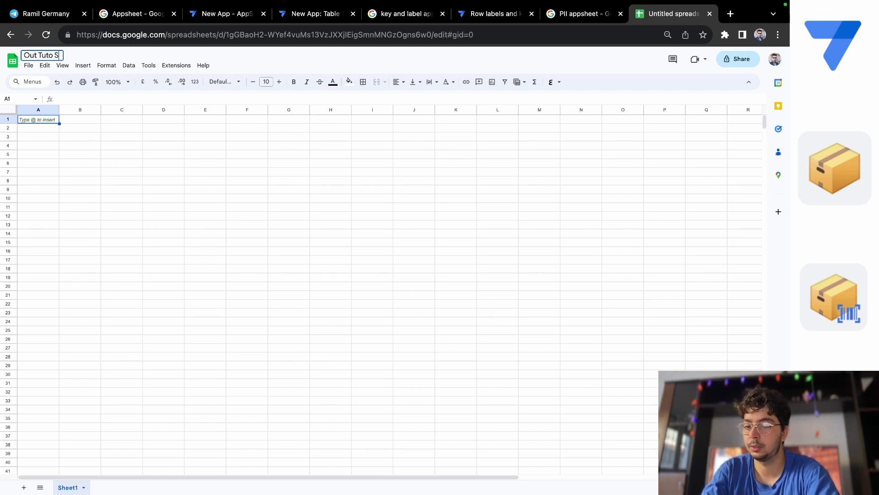
{"action": "type", "text": "upermarket"}
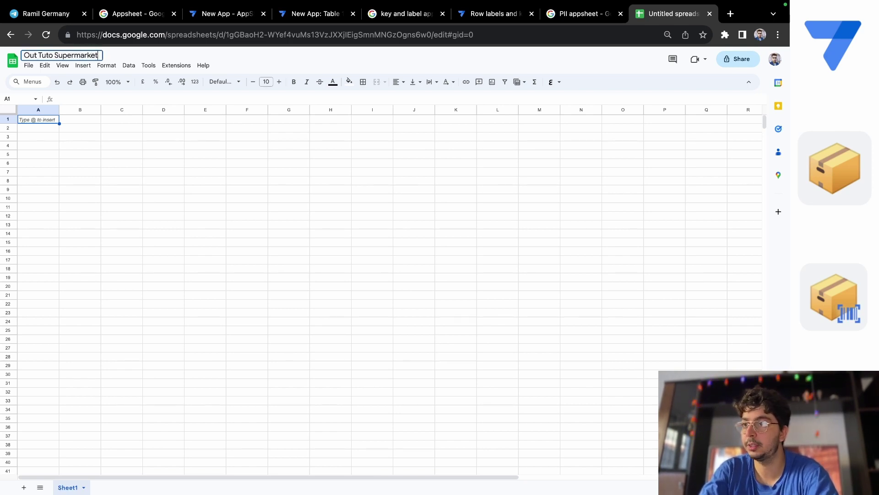
{"action": "type", "text": " Stoc"}
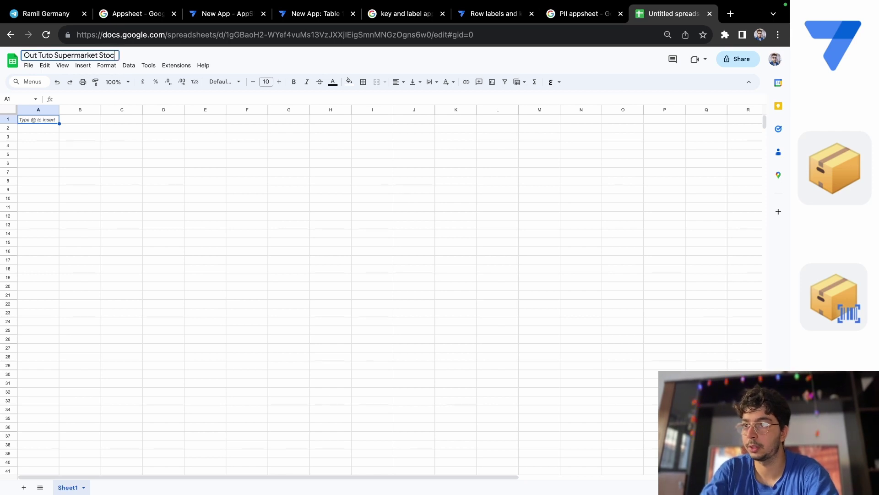
{"action": "type", "text": "k app"}
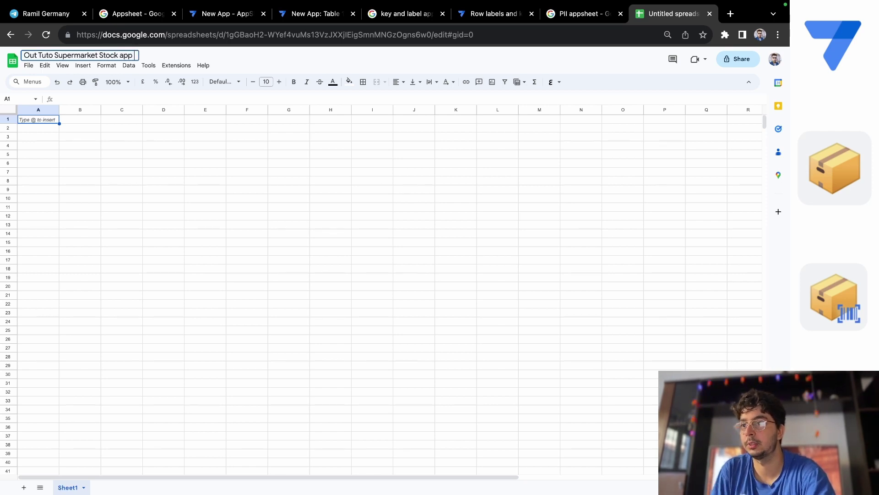
{"action": "key", "text": "Return"}
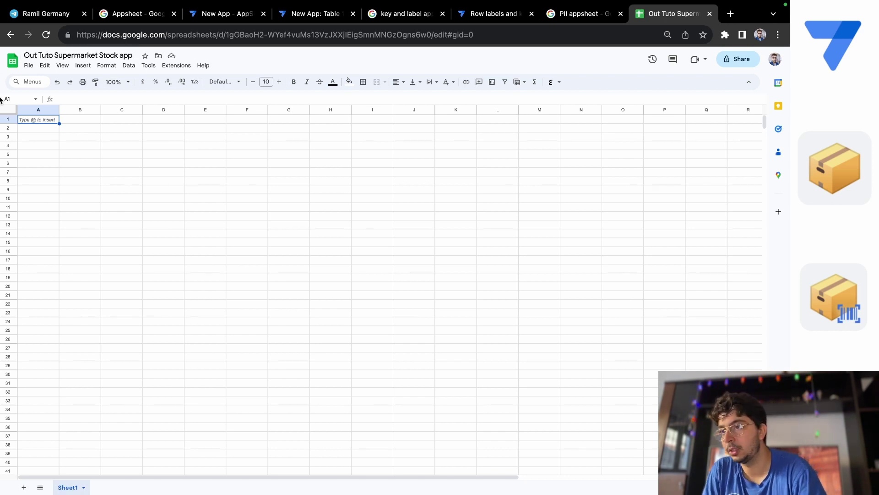
Step: Enter the column headers "ID" in cell A1 and "Product" in cell B1
{"action": "double_click", "coordinate": [33, 120]}
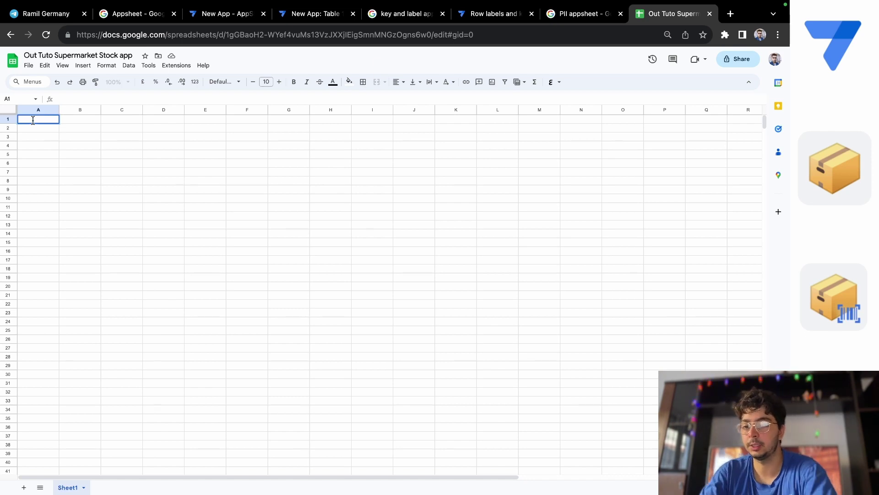
{"action": "type", "text": "ID"}
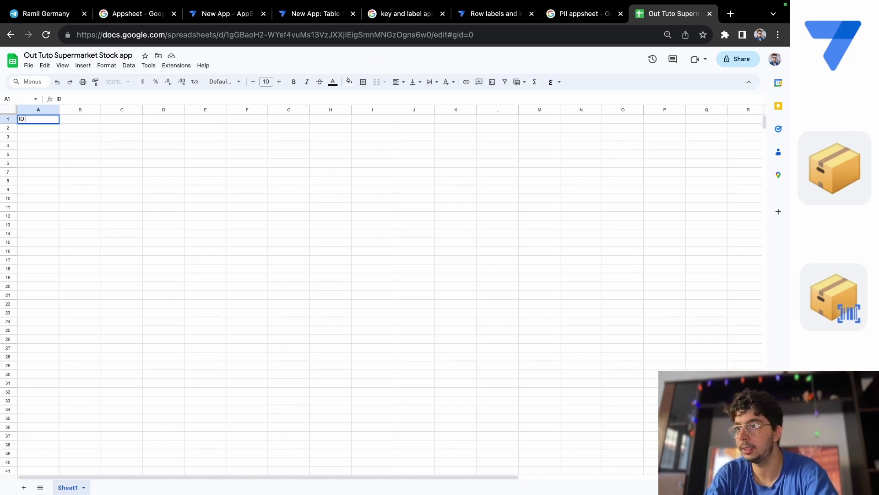
{"action": "left_click", "coordinate": [70, 120]}
{"action": "type", "text": "PROD"}
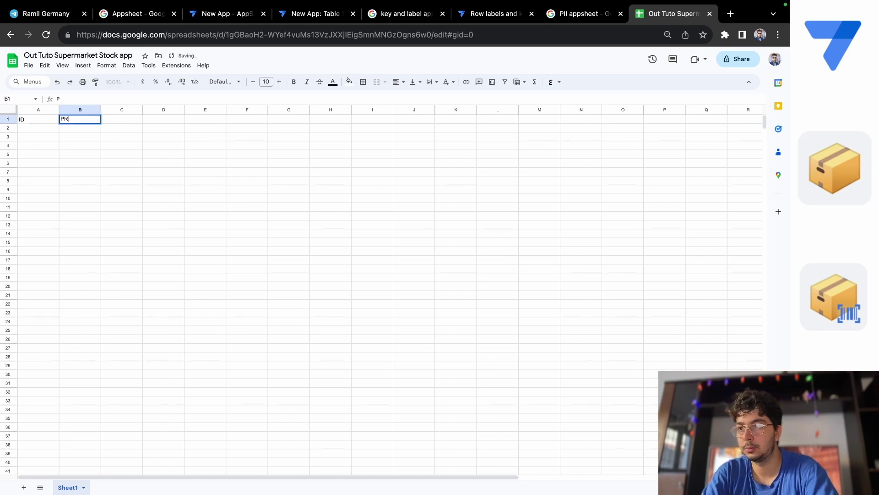
{"action": "key", "text": "BackSpace"}
{"action": "key", "text": "BackSpace"}
{"action": "key", "text": "BackSpace"}
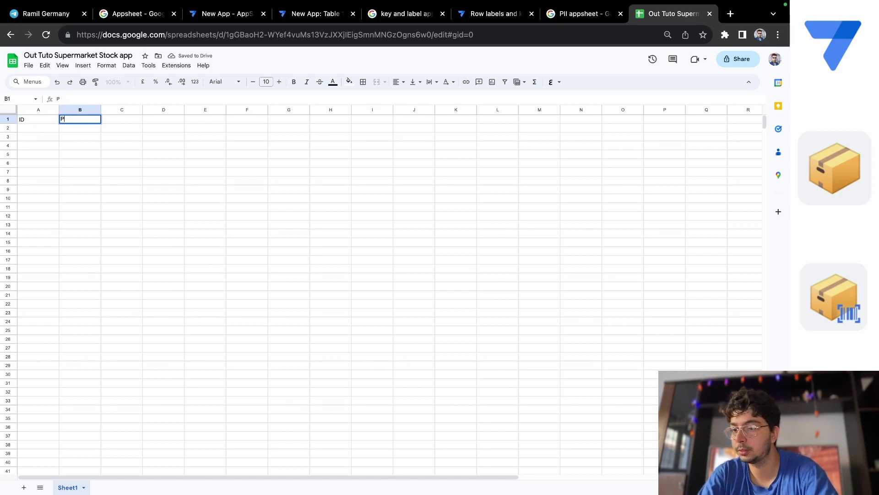
{"action": "type", "text": "roduct"}
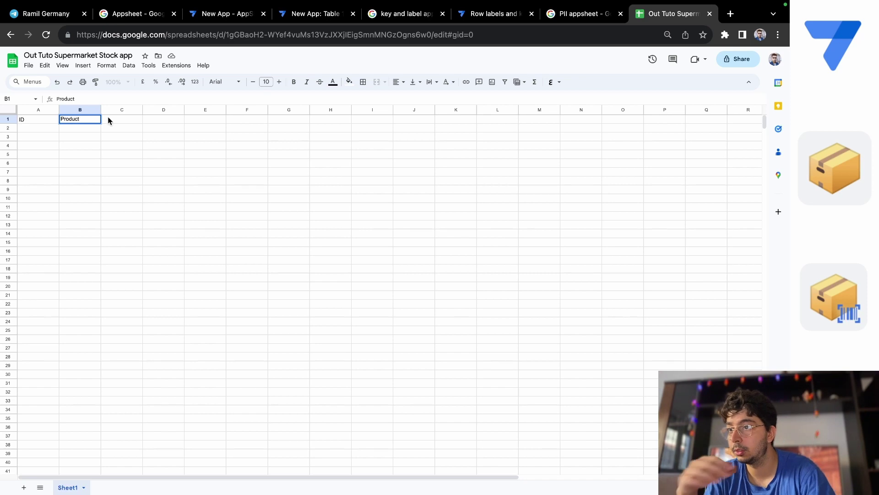
Step: Enter the header "Product wheight" in cell C1
{"action": "left_click", "coordinate": [130, 119]}
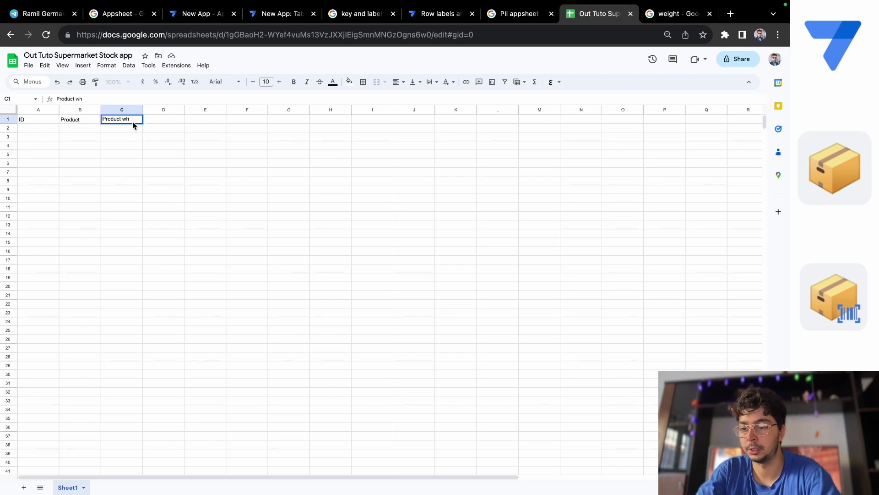
{"action": "type", "text": "eight"}
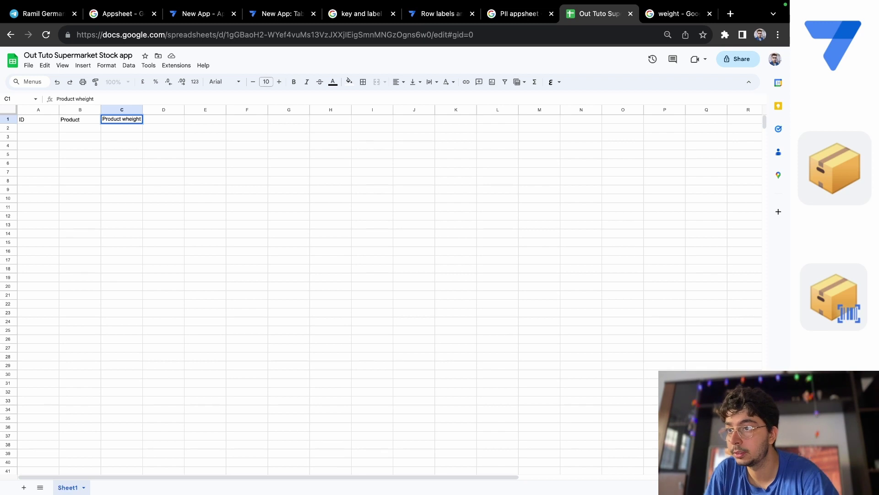
{"action": "left_click", "coordinate": [166, 120]}
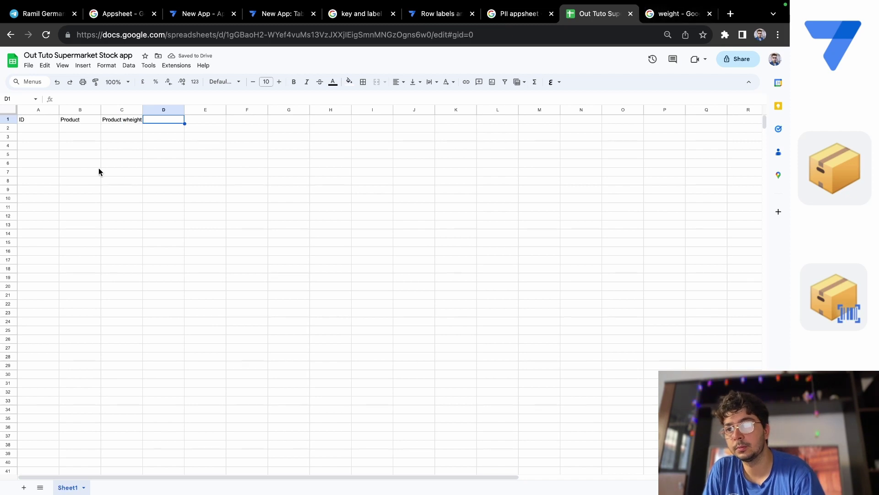
Step: Replace the header in cell C1 with "Weight"
{"action": "double_click", "coordinate": [131, 120]}
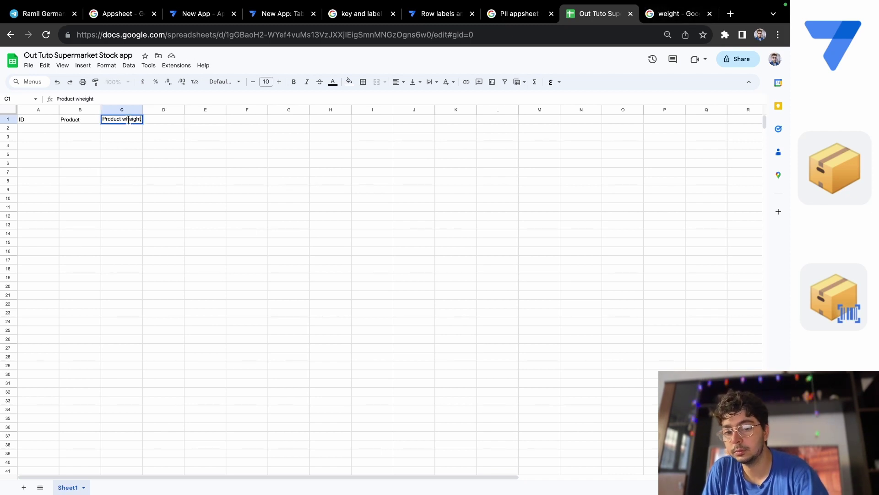
{"action": "key", "text": "BackSpace"}
{"action": "key", "text": "BackSpace"}
{"action": "key", "text": "BackSpace"}
{"action": "key", "text": "BackSpace"}
{"action": "key", "text": "BackSpace"}
{"action": "key", "text": "BackSpace"}
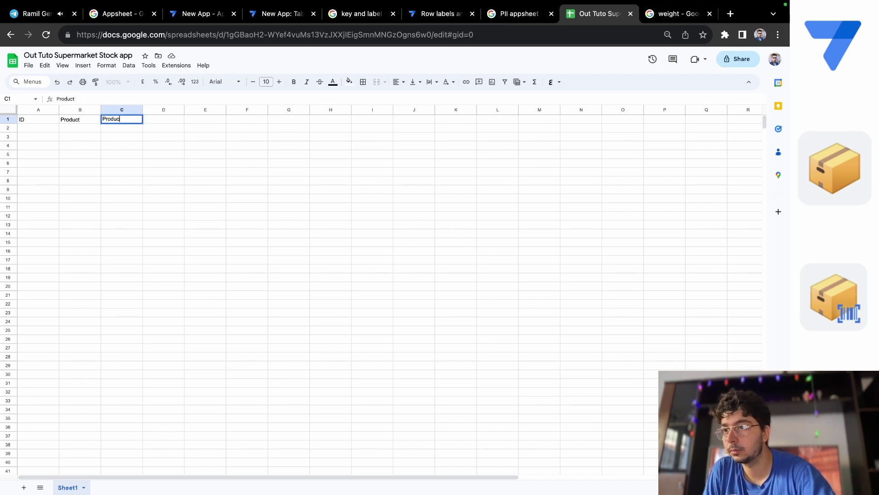
{"action": "key", "text": "BackSpace"}
{"action": "key", "text": "BackSpace"}
{"action": "key", "text": "BackSpace"}
{"action": "key", "text": "BackSpace"}
{"action": "type", "text": "W"}
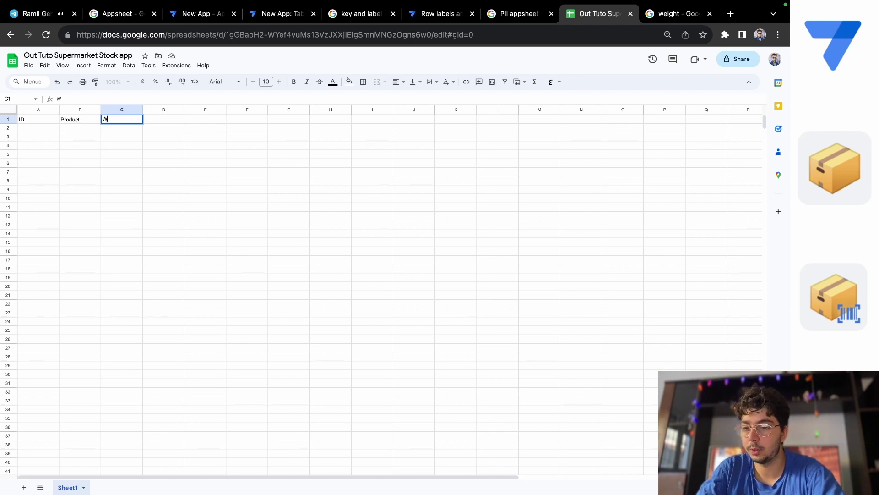
{"action": "type", "text": "e"}
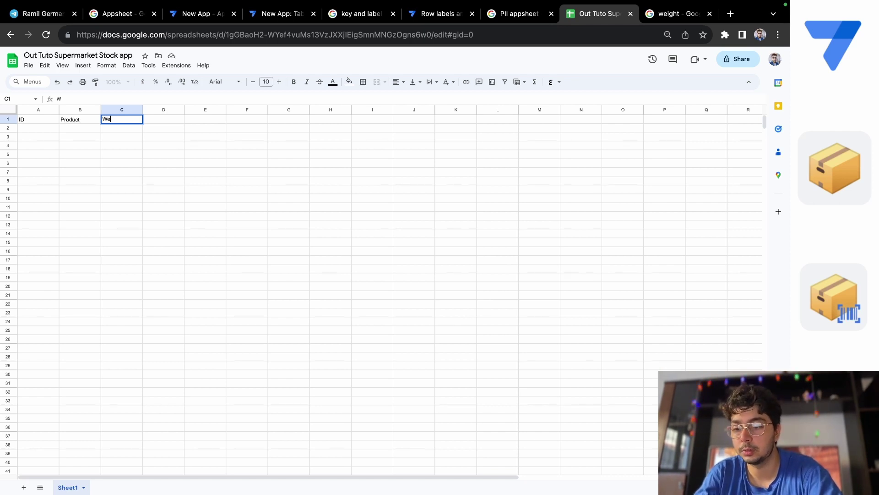
{"action": "type", "text": "ight"}
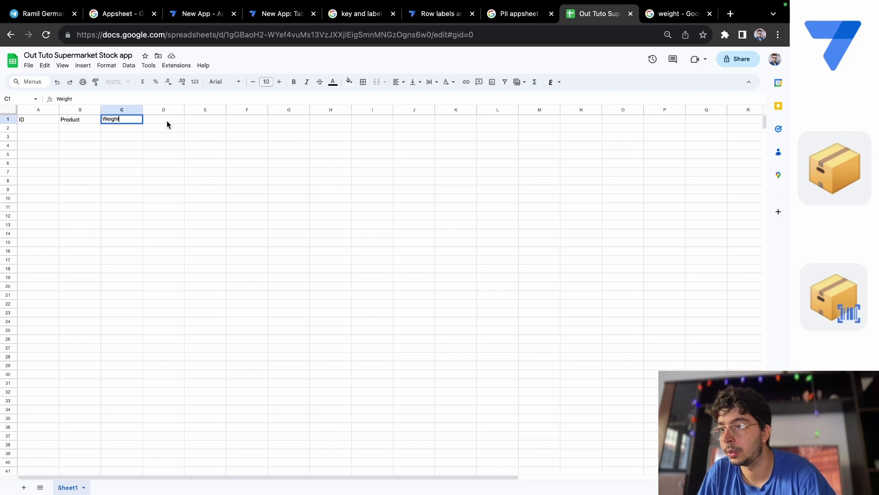
Step: Enter the headers "Image" in cell D1 and "Price" in cell E1
{"action": "double_click", "coordinate": [163, 120]}
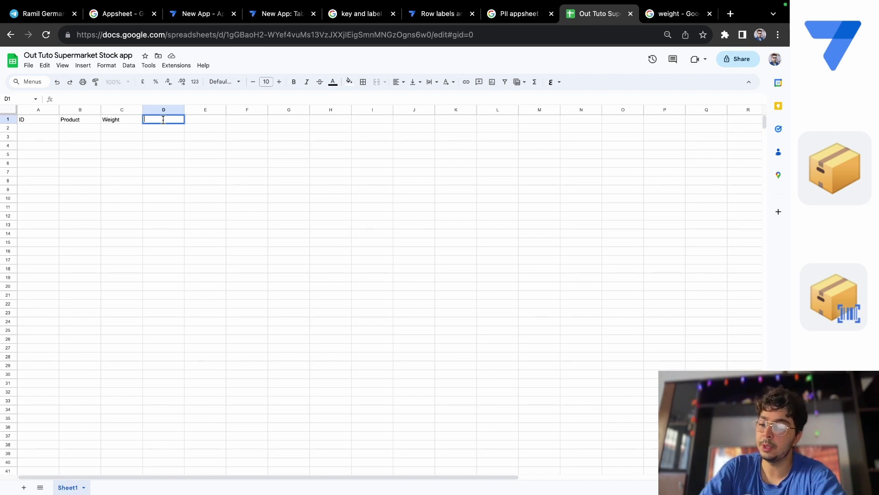
{"action": "type", "text": "Imag"}
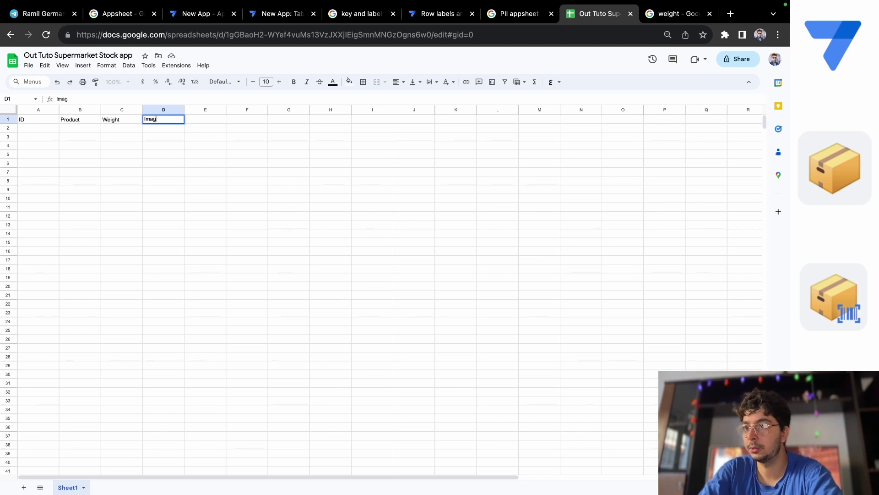
{"action": "type", "text": "e"}
{"action": "double_click", "coordinate": [215, 119]}
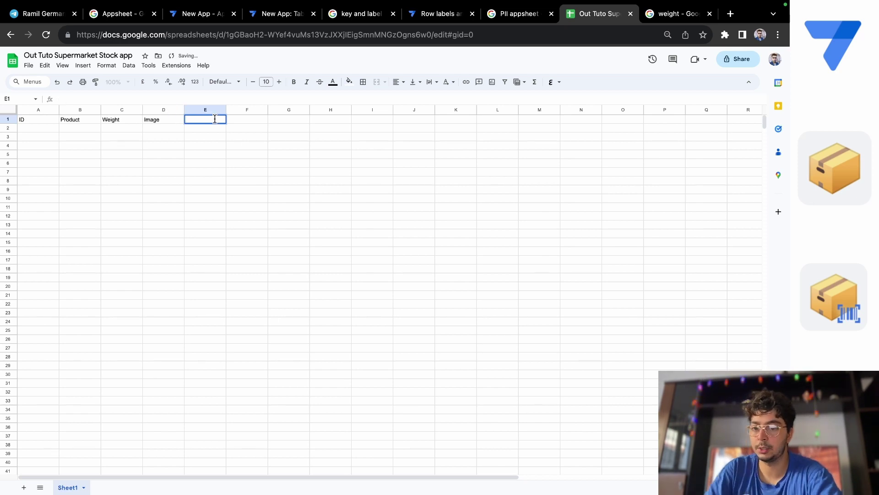
{"action": "type", "text": "Price"}
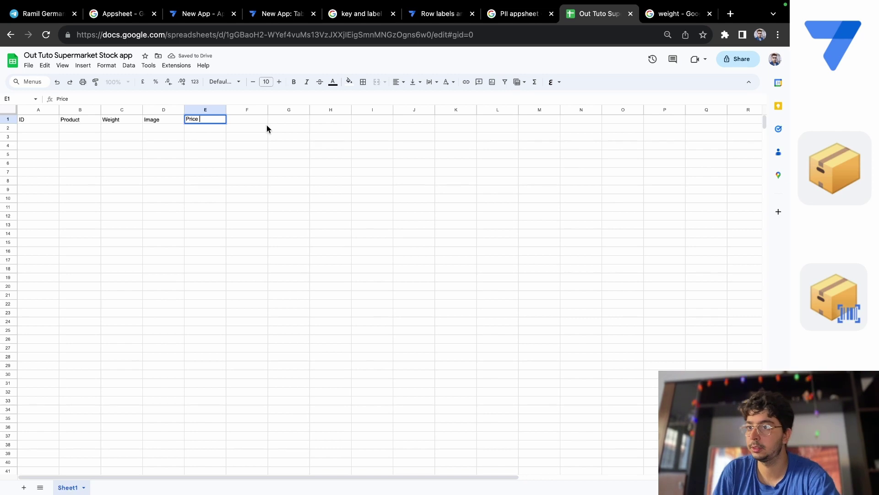
Step: Enter the headers "Quantity" in cell F1 and "Expiry date" in cell G1
{"action": "double_click", "coordinate": [257, 120]}
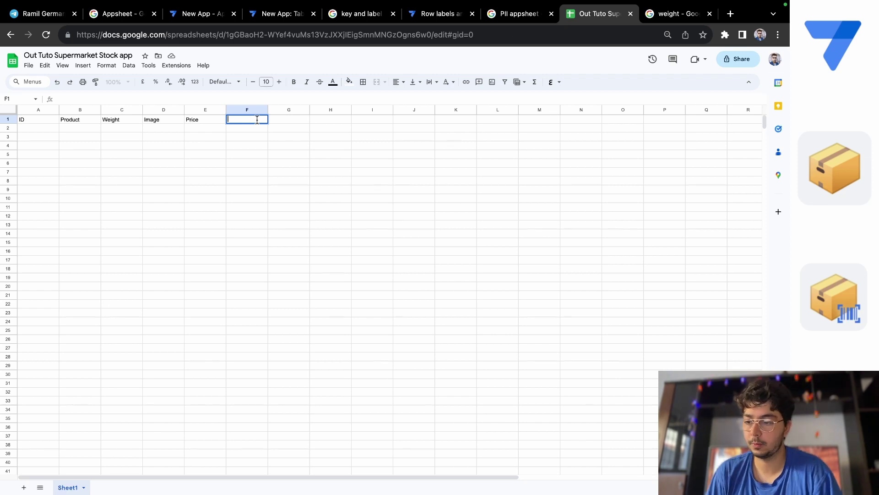
{"action": "type", "text": "Quan"}
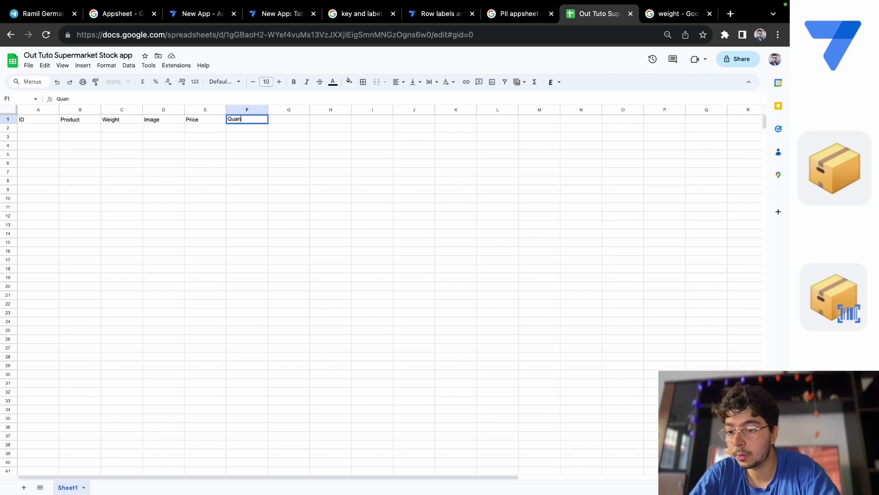
{"action": "type", "text": "tity"}
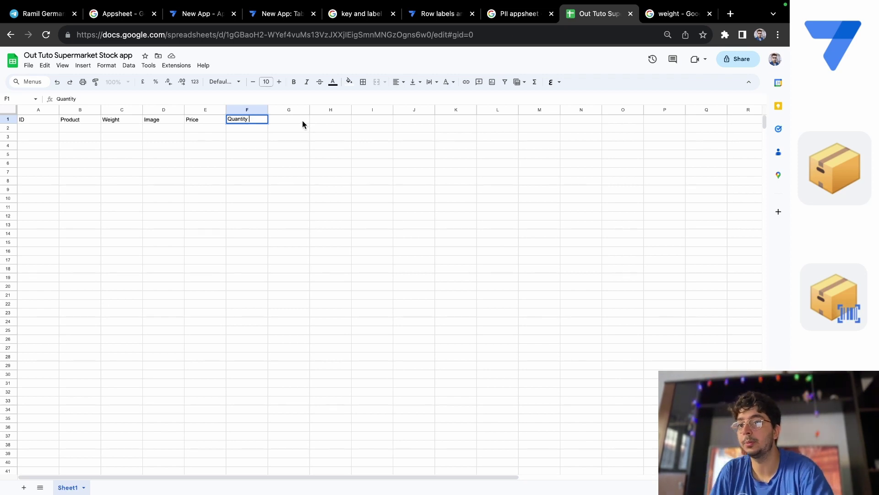
{"action": "left_click", "coordinate": [302, 120]}
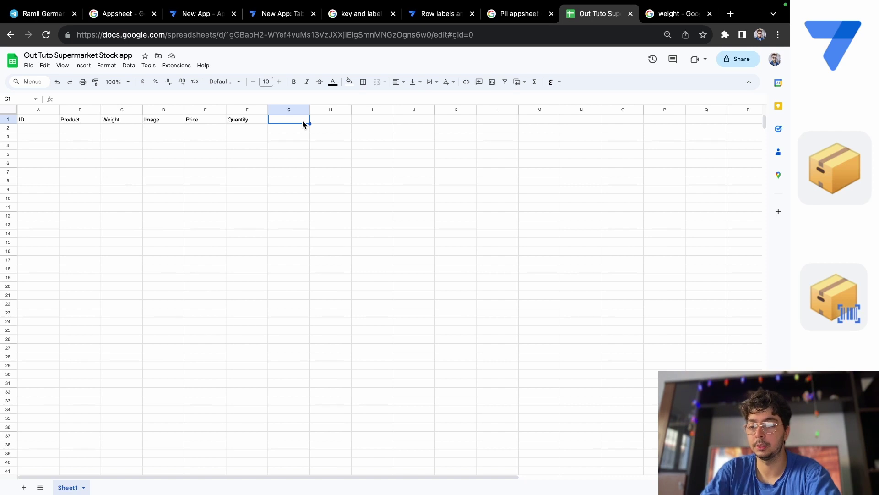
{"action": "type", "text": "Exp"}
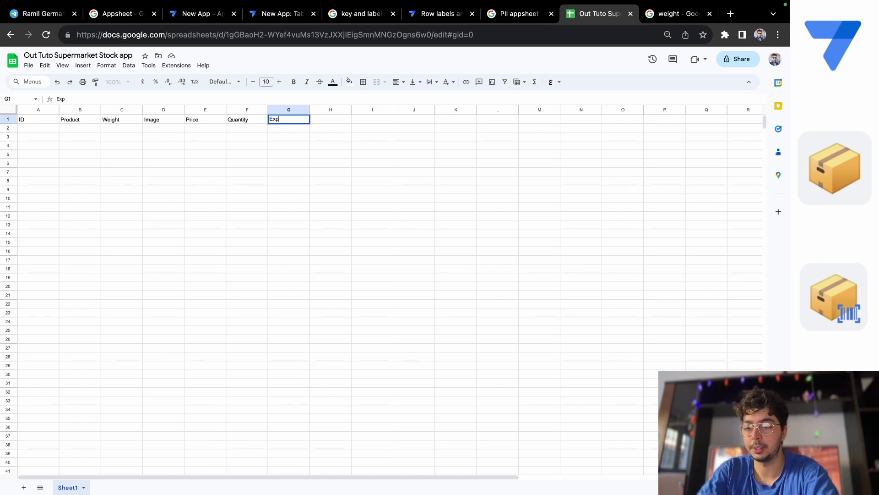
{"action": "type", "text": "iry "}
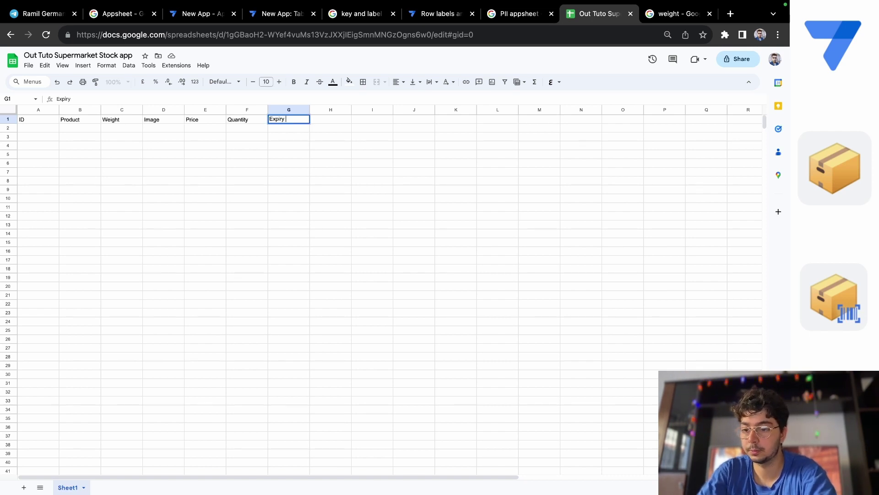
{"action": "type", "text": "date"}
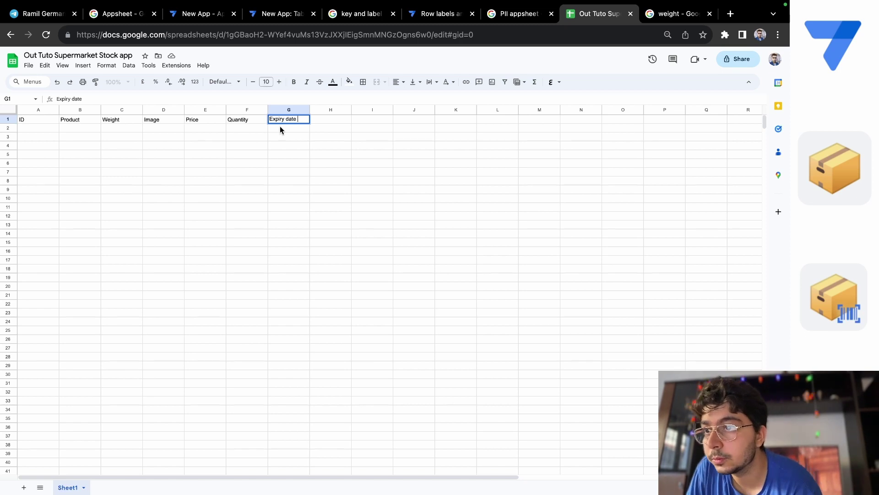
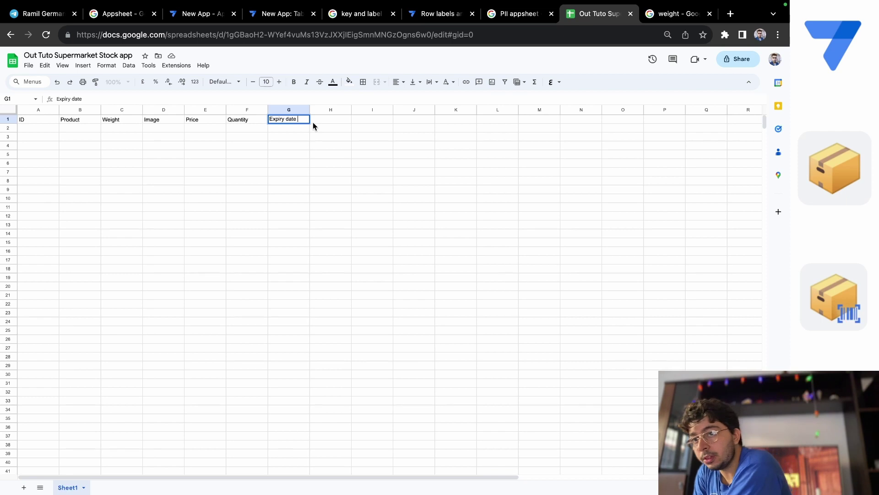
{"action": "left_click", "coordinate": [31, 131]}
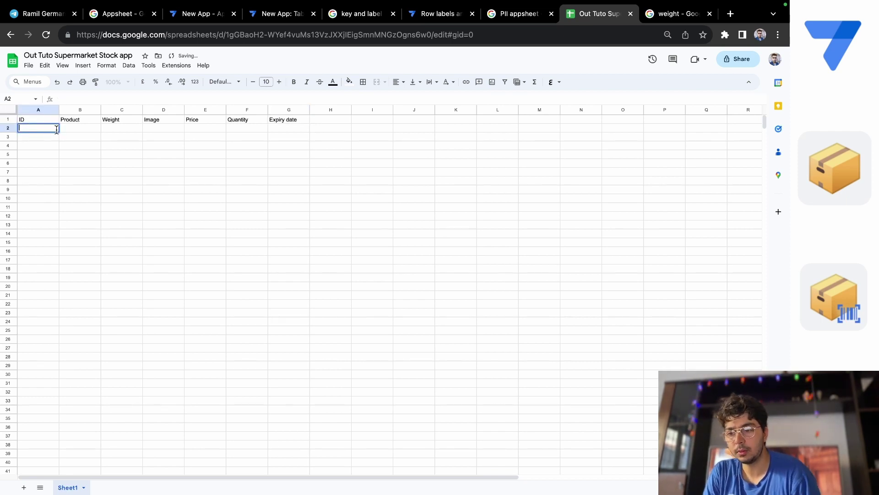
{"action": "type", "text": "564"}
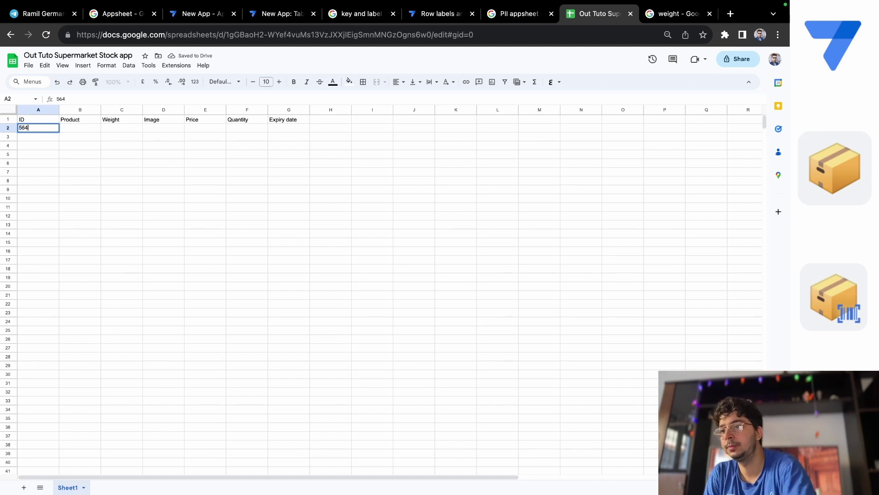
{"action": "key", "text": "BackSpace"}
{"action": "key", "text": "BackSpace"}
{"action": "key", "text": "BackSpace"}
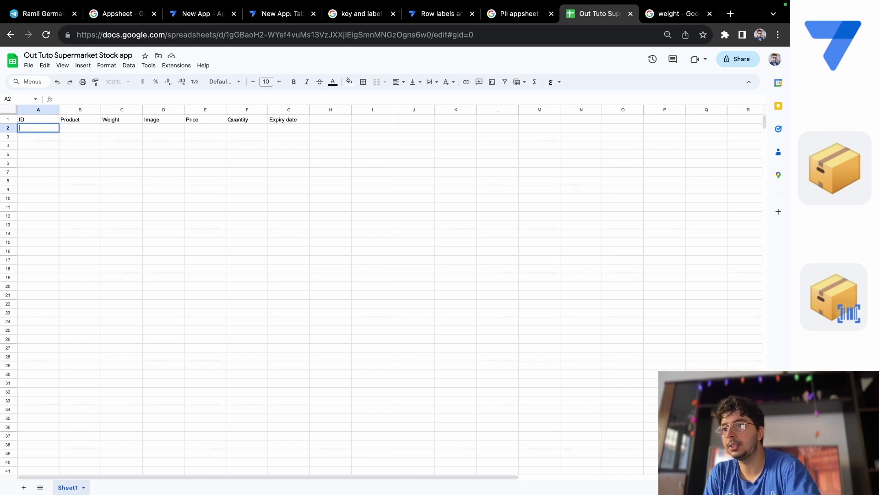
Step: Enter "Chokolate" as the first product in cell B2
{"action": "double_click", "coordinate": [76, 128]}
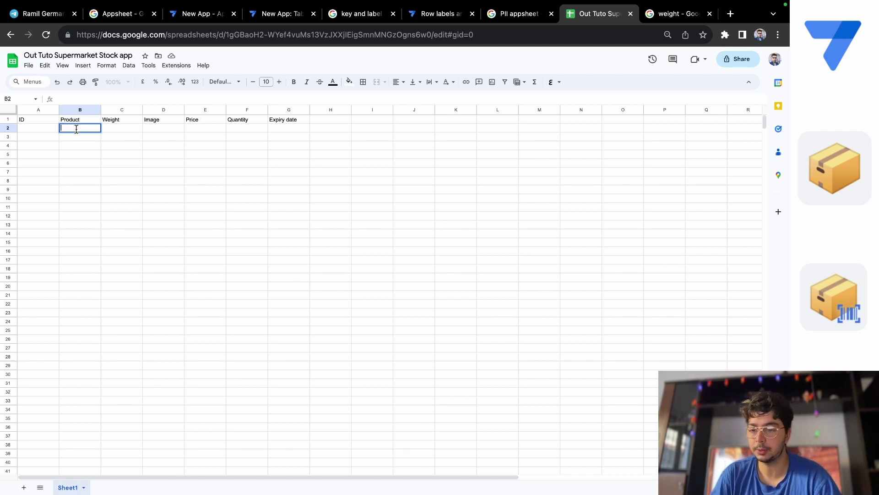
{"action": "type", "text": "Chokolate"}
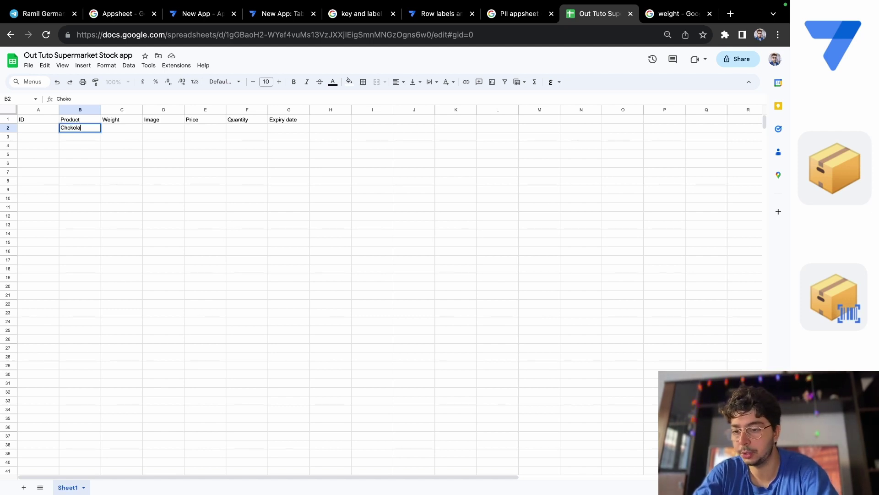
{"action": "left_click", "coordinate": [71, 137]}
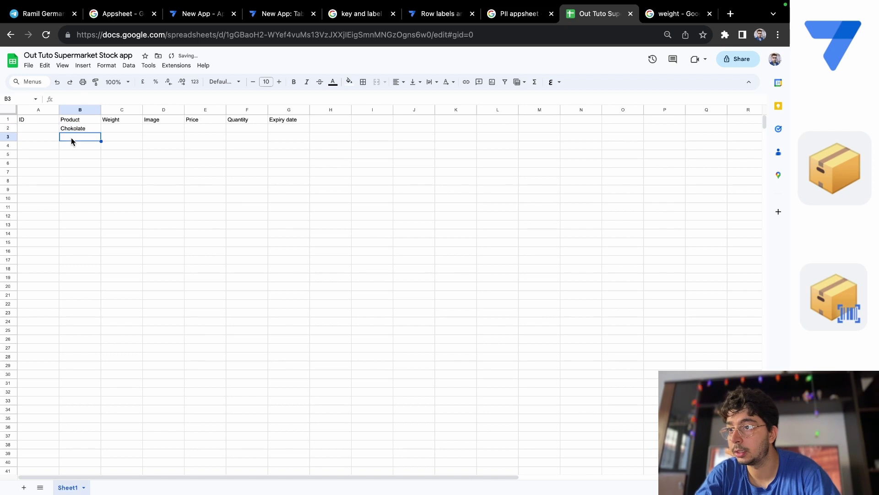
{"action": "double_click", "coordinate": [71, 138]}
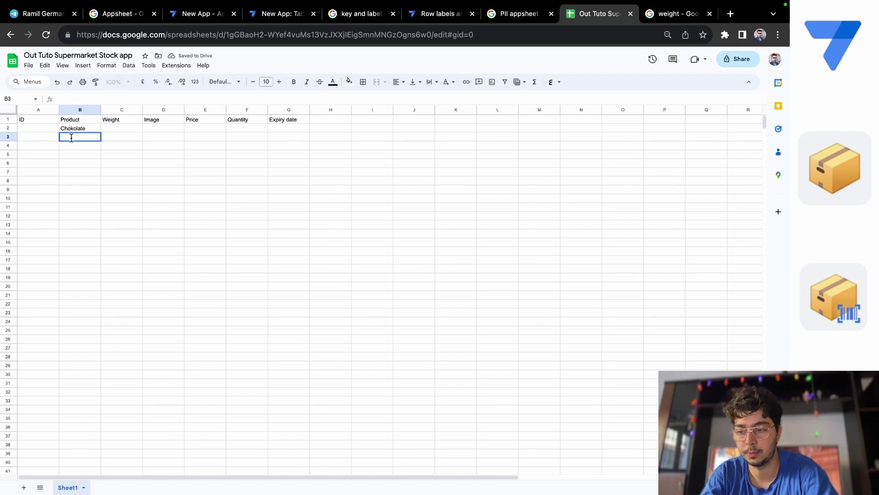
{"action": "type", "text": "Stra"}
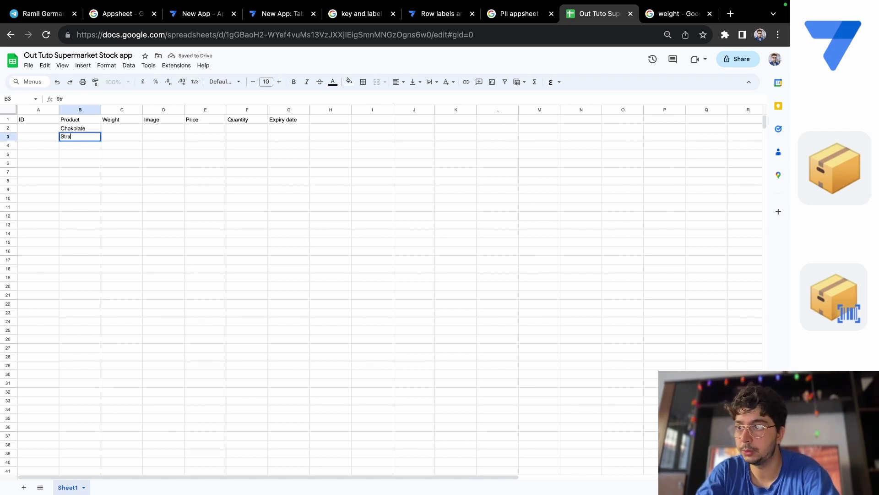
{"action": "type", "text": "wber"}
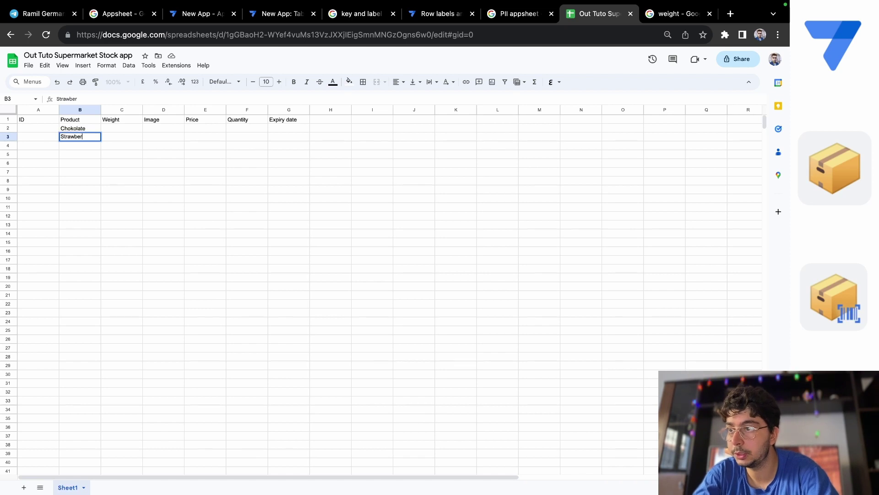
{"action": "type", "text": "r"}
{"action": "key", "text": "BackSpace"}
{"action": "key", "text": "BackSpace"}
{"action": "key", "text": "BackSpace"}
{"action": "key", "text": "BackSpace"}
{"action": "key", "text": "BackSpace"}
{"action": "key", "text": "BackSpace"}
{"action": "key", "text": "BackSpace"}
{"action": "key", "text": "BackSpace"}
{"action": "key", "text": "BackSpace"}
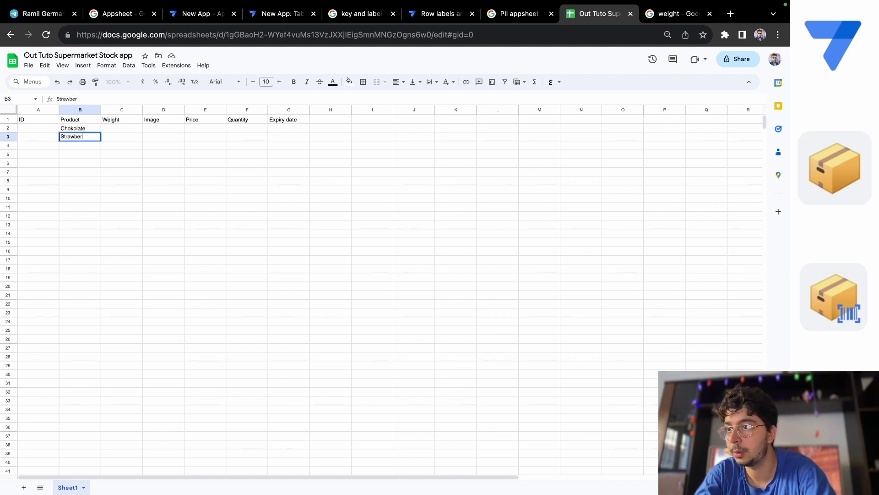
{"action": "key", "text": "BackSpace"}
Step: Enter the products "Ice Cream" in cell B3 and "Bred" in cell B4
{"action": "type", "text": "Ice "}
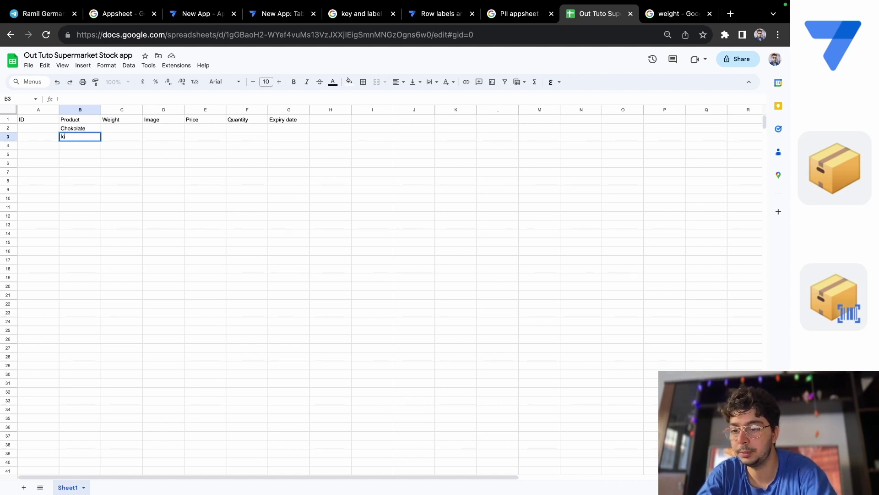
{"action": "type", "text": "Cream"}
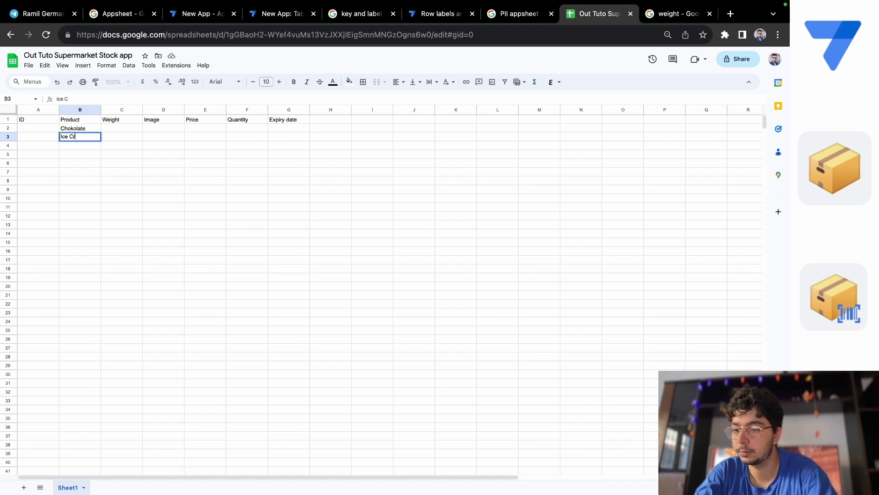
{"action": "double_click", "coordinate": [66, 145]}
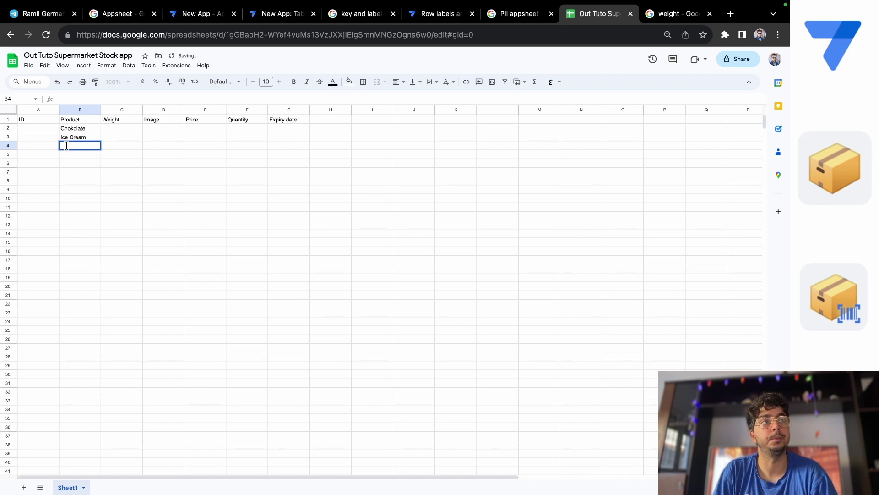
{"action": "type", "text": "Bred"}
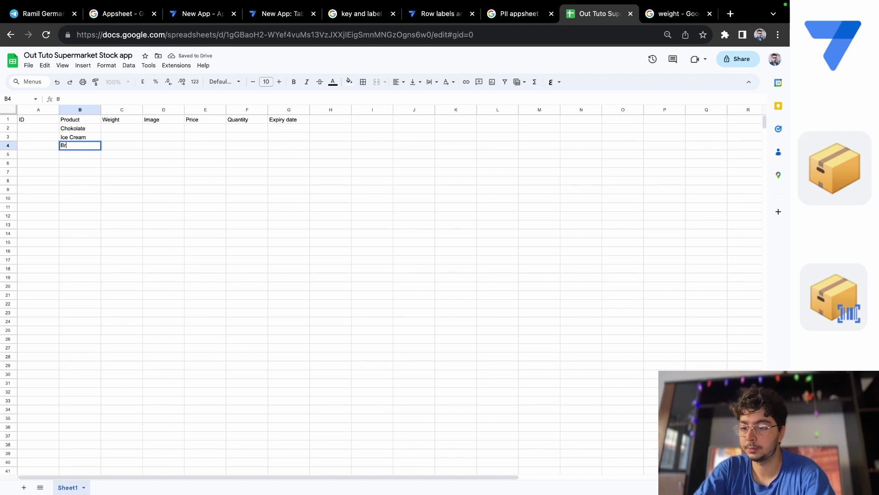
Step: Enter "Orange" as the fourth product in cell B5
{"action": "left_click", "coordinate": [71, 156]}
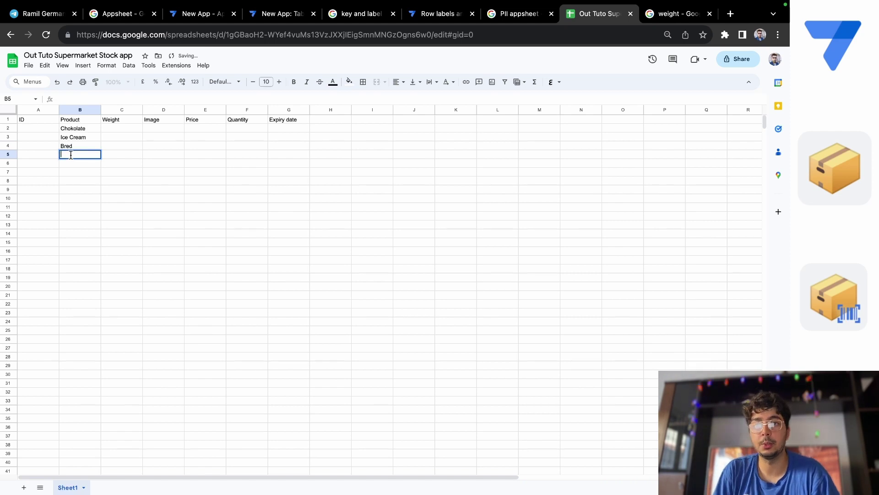
{"action": "double_click", "coordinate": [71, 155]}
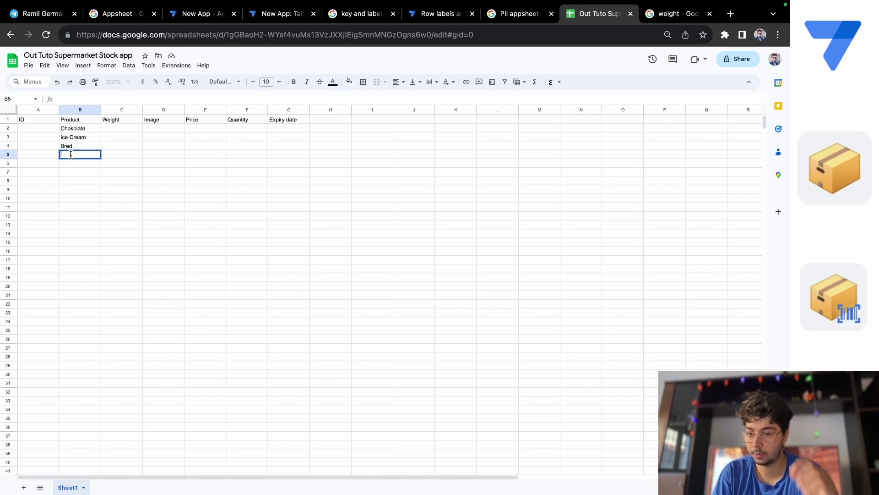
{"action": "type", "text": "O"}
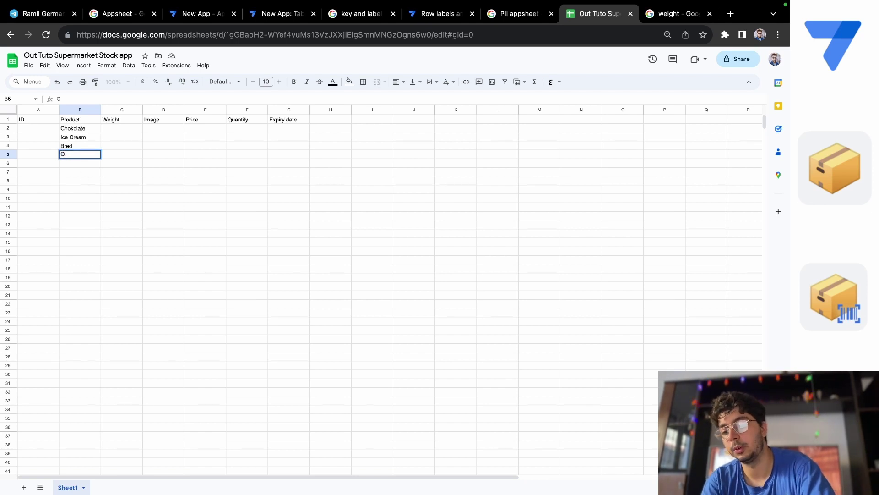
{"action": "type", "text": "ranges"}
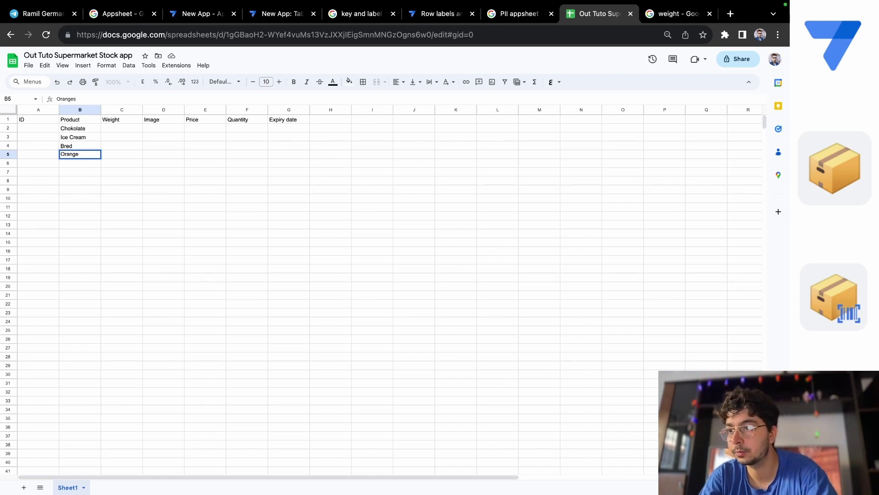
Step: Enter "Candy" as the fifth product in cell B6
{"action": "double_click", "coordinate": [81, 164]}
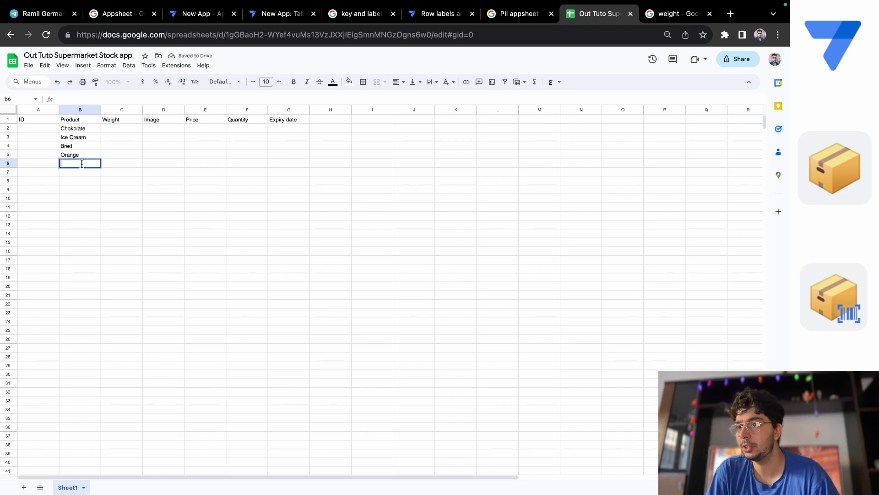
{"action": "type", "text": "Candy"}
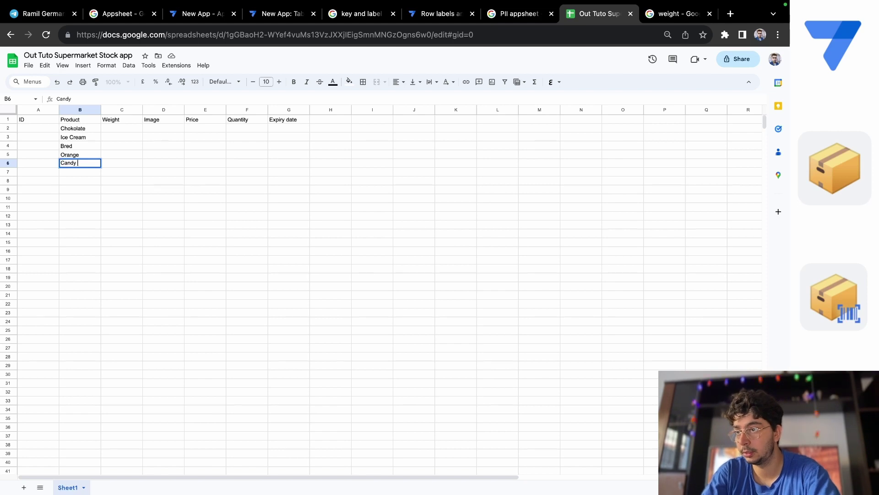
{"action": "double_click", "coordinate": [78, 172]}
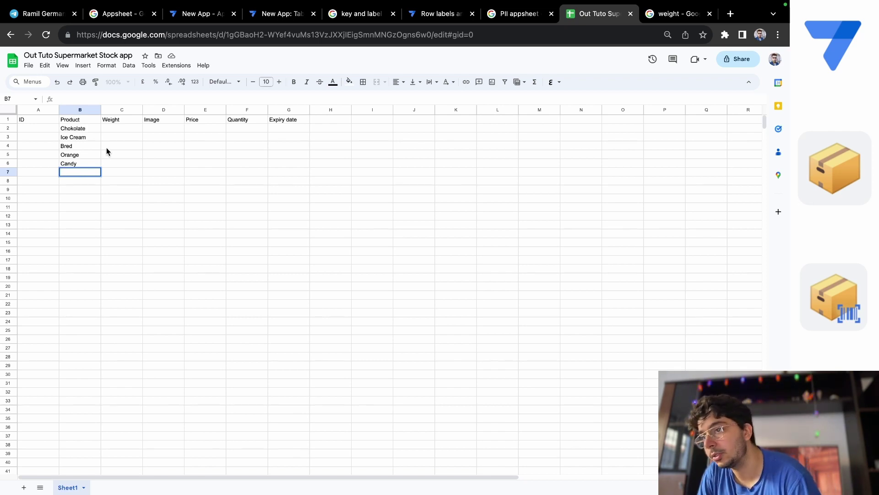
Step: Fill the Weight column for the five products with 100, 50, 200, 70 and 10 in cells C2 to C6
{"action": "double_click", "coordinate": [122, 129]}
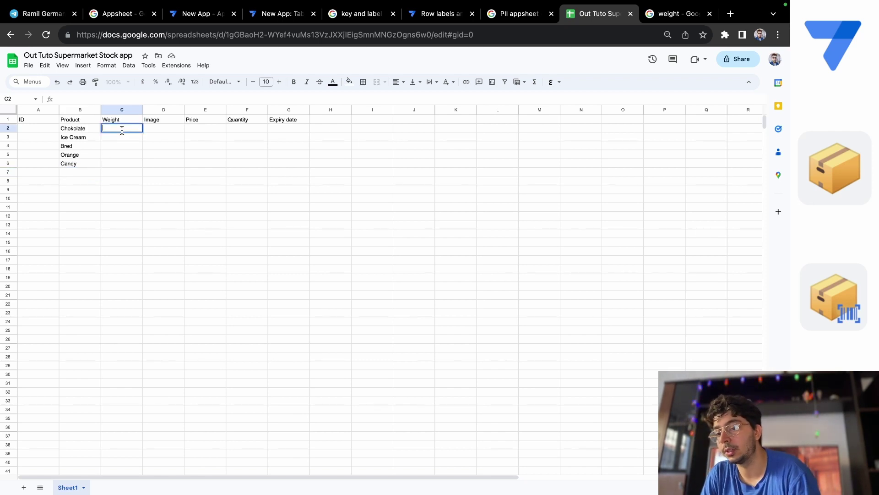
{"action": "type", "text": "100"}
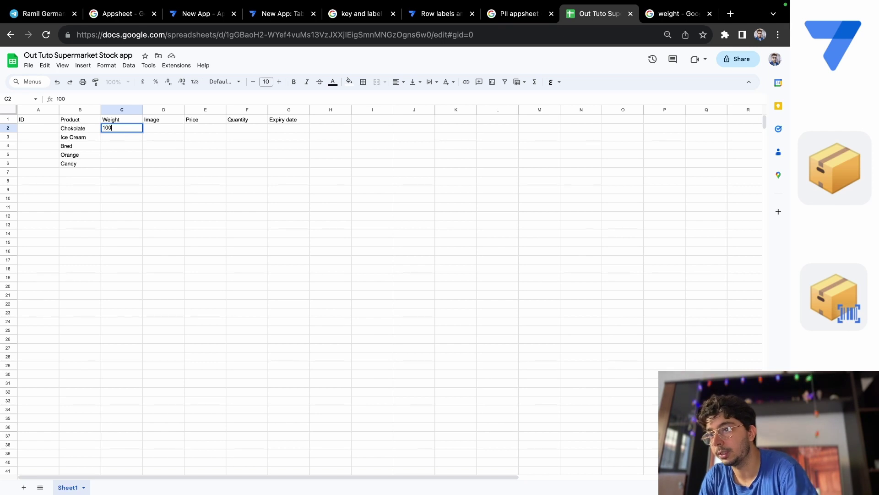
{"action": "key", "text": "Return"}
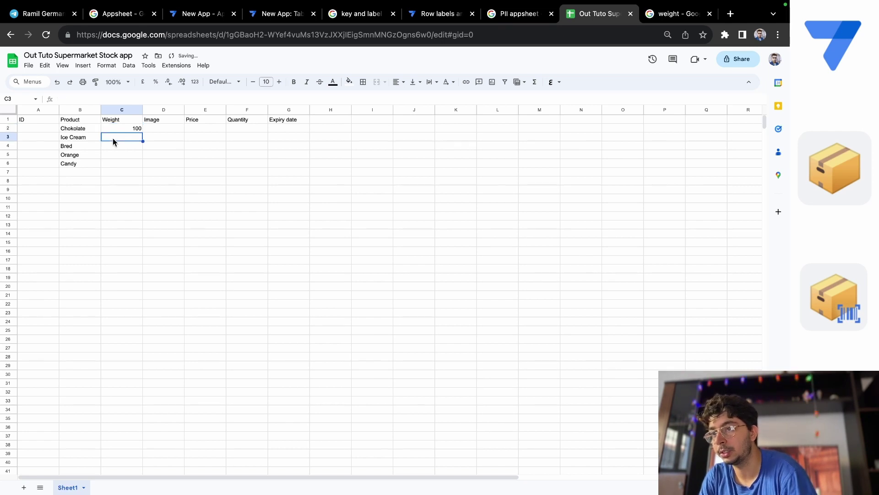
{"action": "type", "text": "50"}
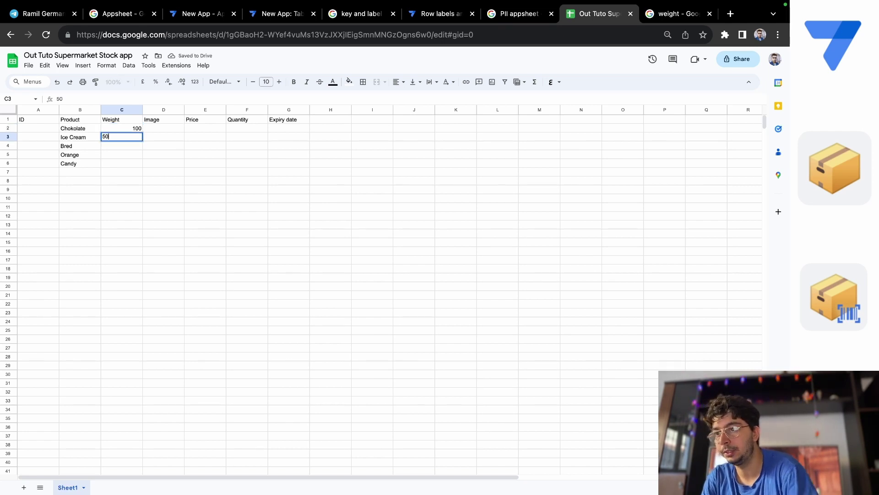
{"action": "key", "text": "Return"}
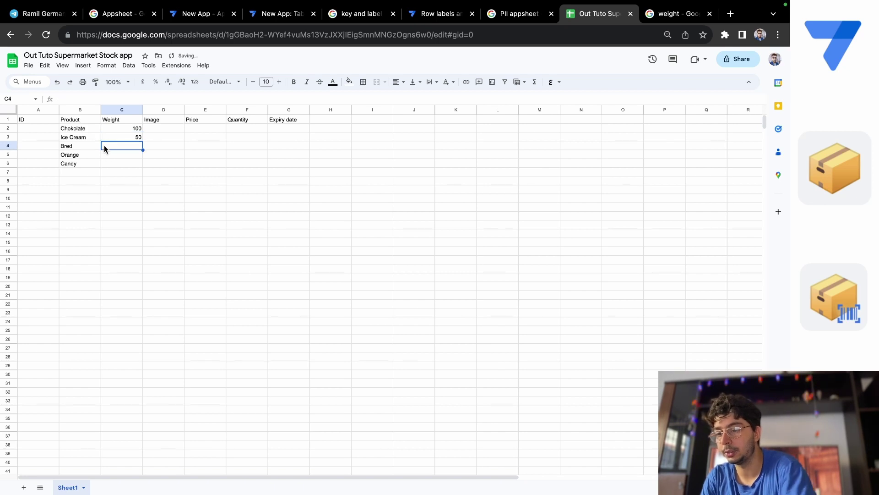
{"action": "type", "text": "200"}
{"action": "left_click", "coordinate": [105, 155]}
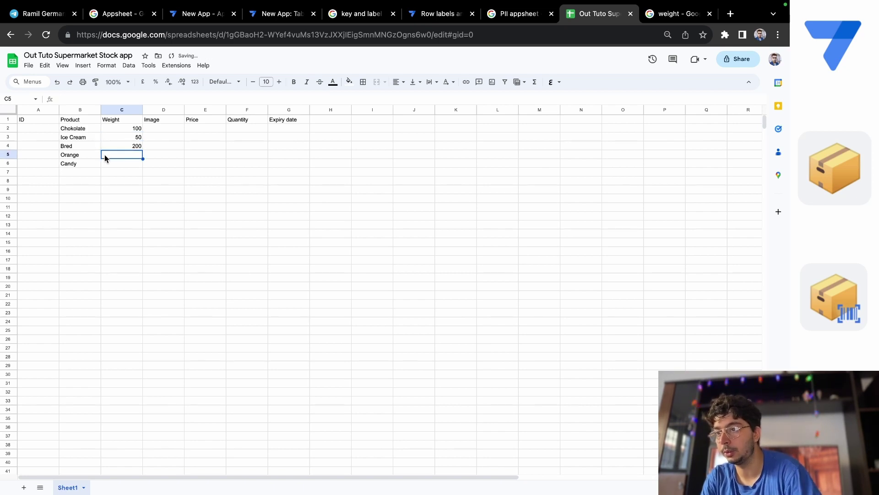
{"action": "type", "text": "70"}
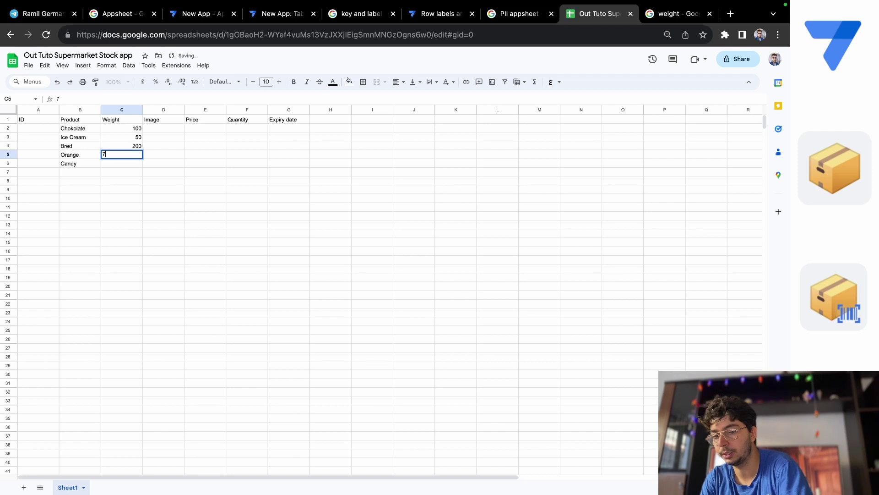
{"action": "left_click", "coordinate": [102, 163]}
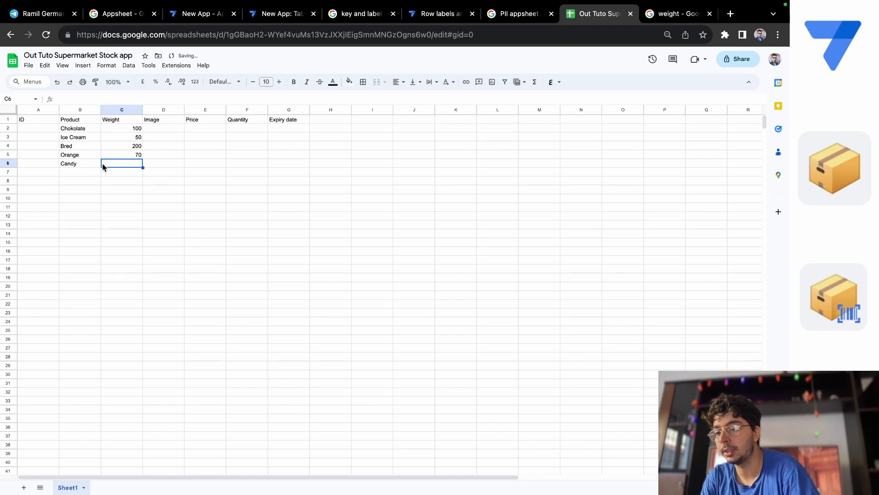
{"action": "type", "text": "10"}
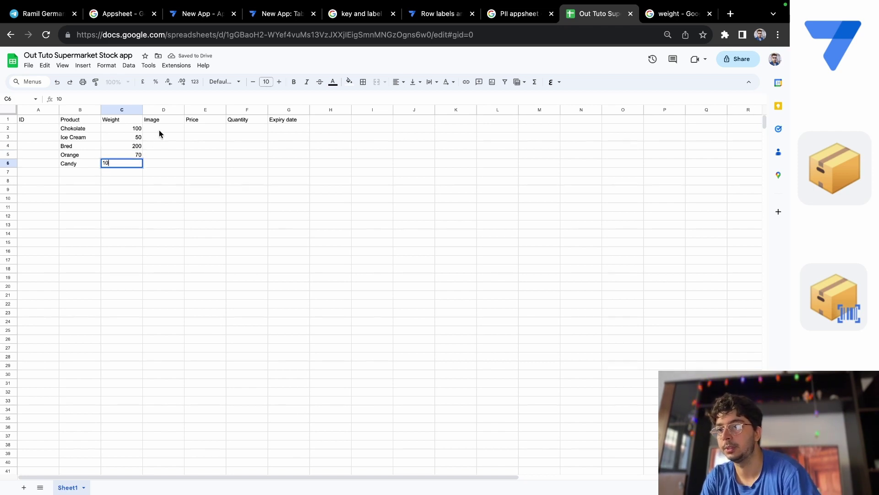
{"action": "left_click", "coordinate": [158, 130]}
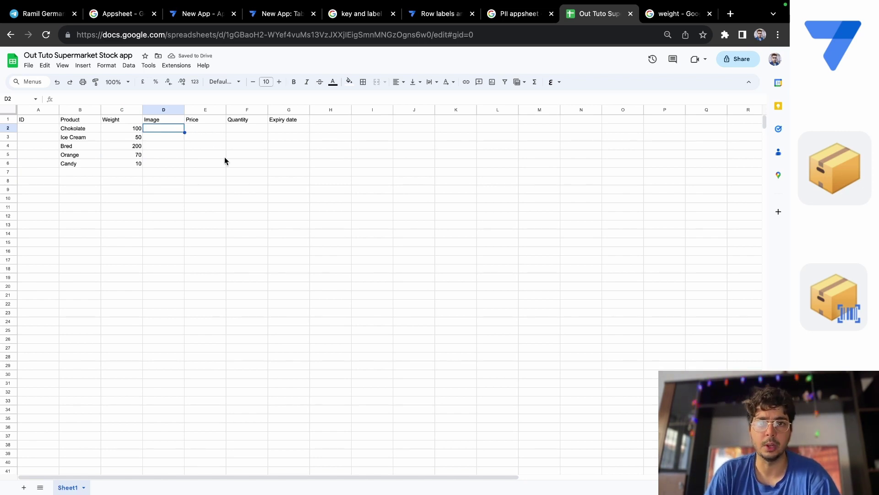
Step: Fill the Price column for the five products with 10, 5, 4, 3 and 1 in cells E2 to E6
{"action": "left_click", "coordinate": [200, 122]}
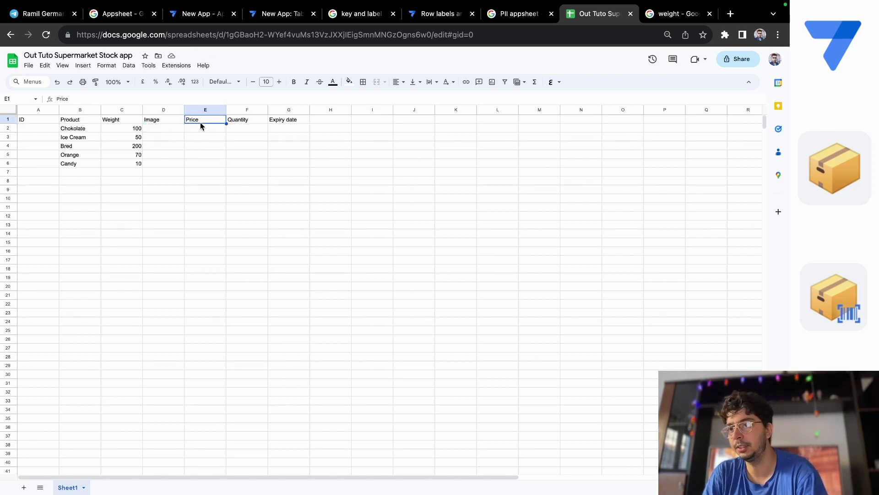
{"action": "double_click", "coordinate": [200, 128]}
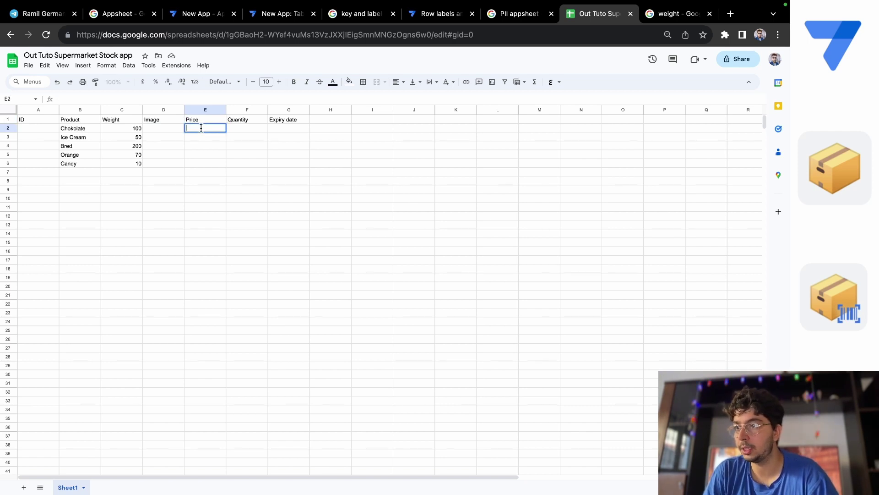
{"action": "type", "text": "10"}
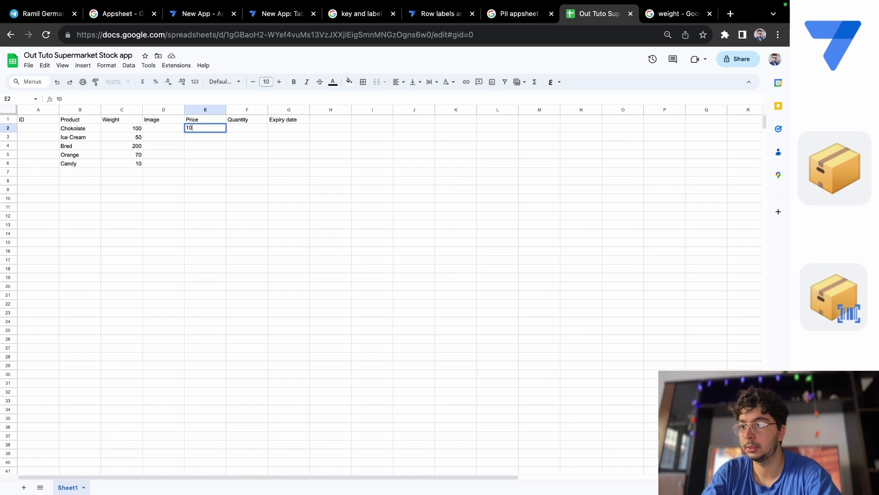
{"action": "left_click", "coordinate": [188, 139]}
{"action": "type", "text": "5"}
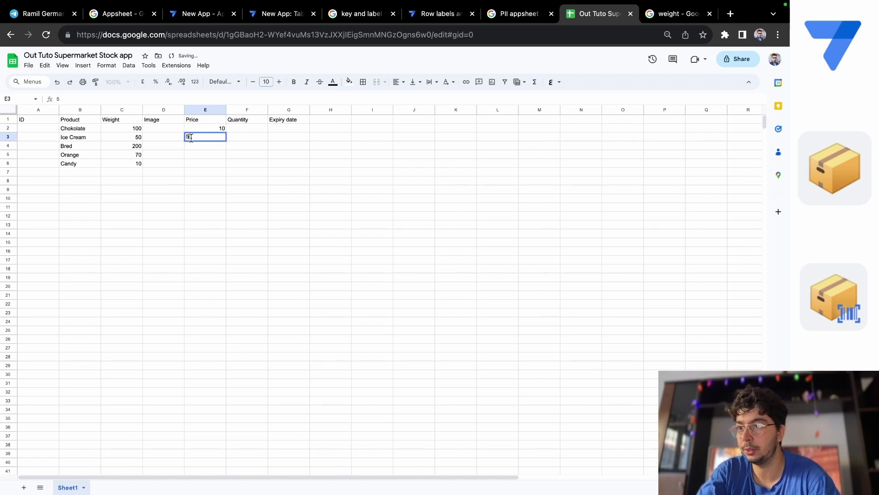
{"action": "left_click", "coordinate": [213, 148]}
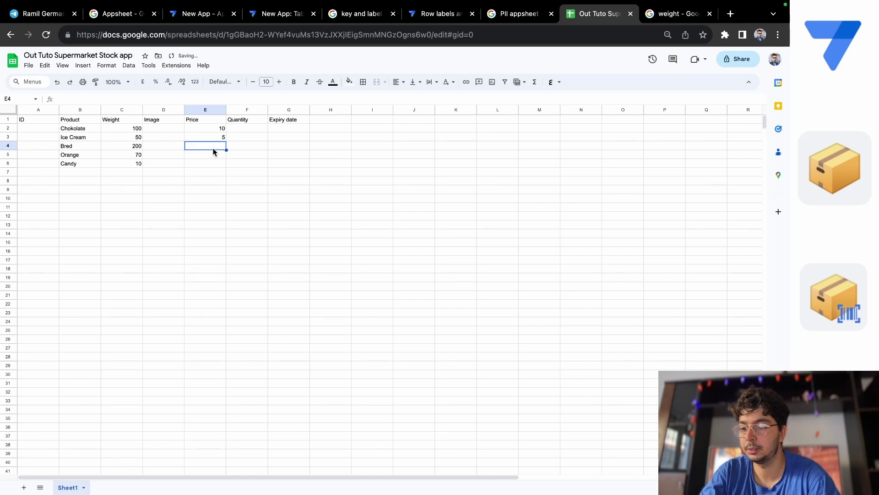
{"action": "type", "text": "4"}
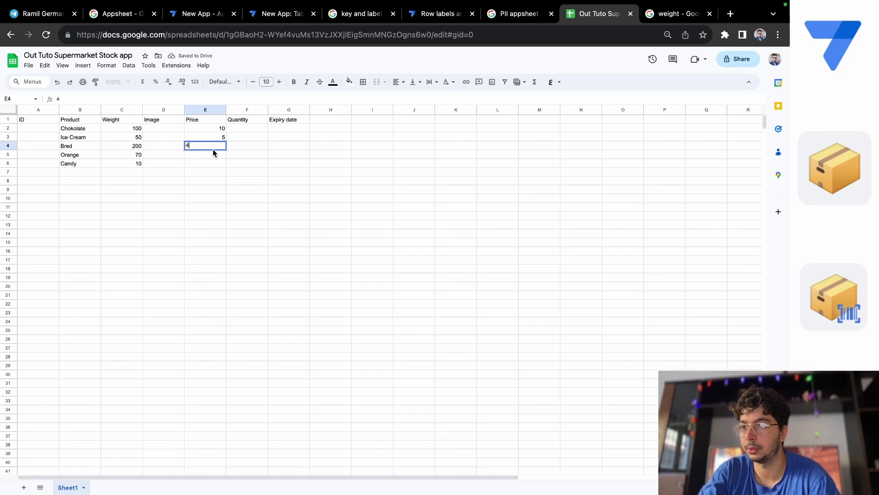
{"action": "left_click", "coordinate": [217, 159]}
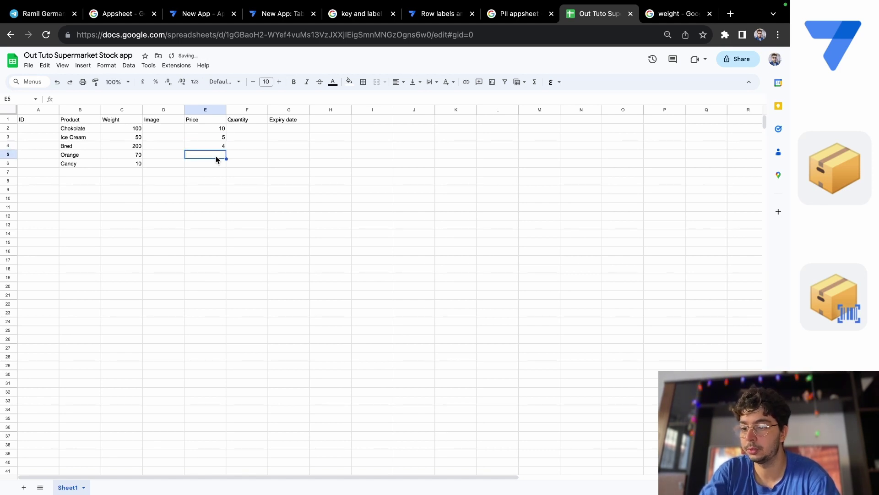
{"action": "type", "text": "3"}
{"action": "left_click", "coordinate": [215, 163]}
{"action": "type", "text": "1"}
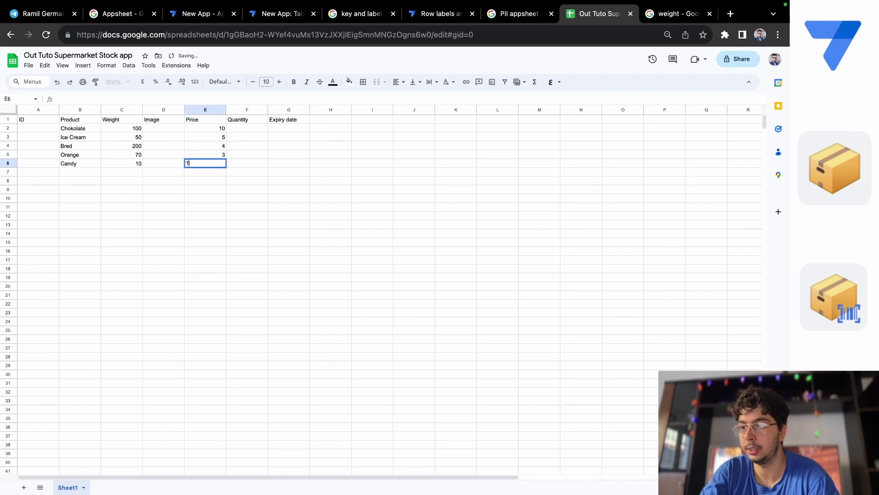
{"action": "left_click", "coordinate": [260, 164]}
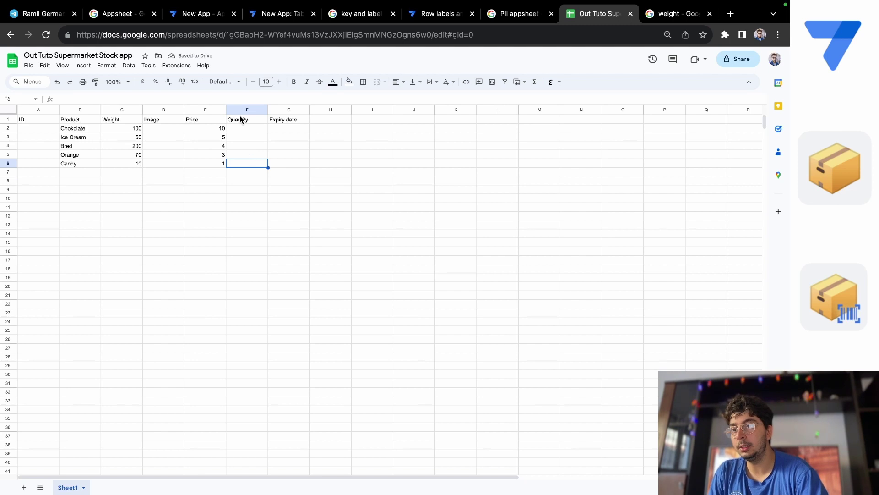
Step: Fill the Quantity column for the five products with 200, 300, 400, 1000 and 10000 in cells F2 to F6
{"action": "left_click", "coordinate": [244, 128]}
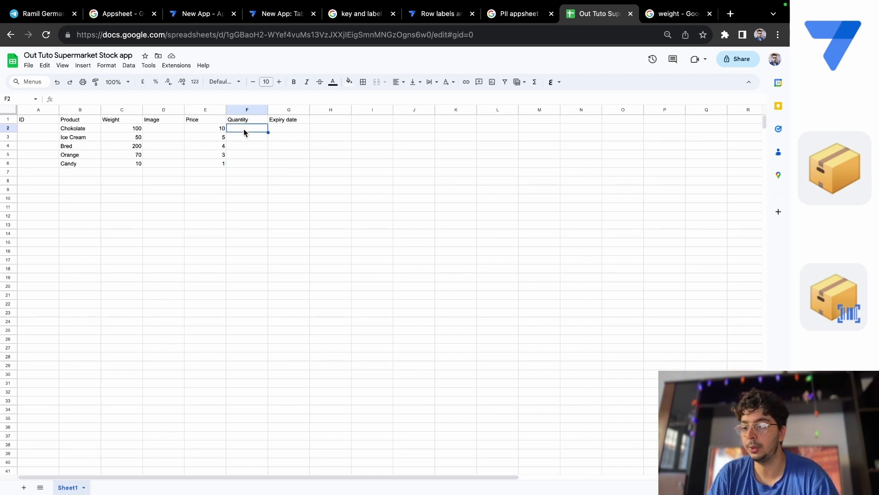
{"action": "type", "text": "200"}
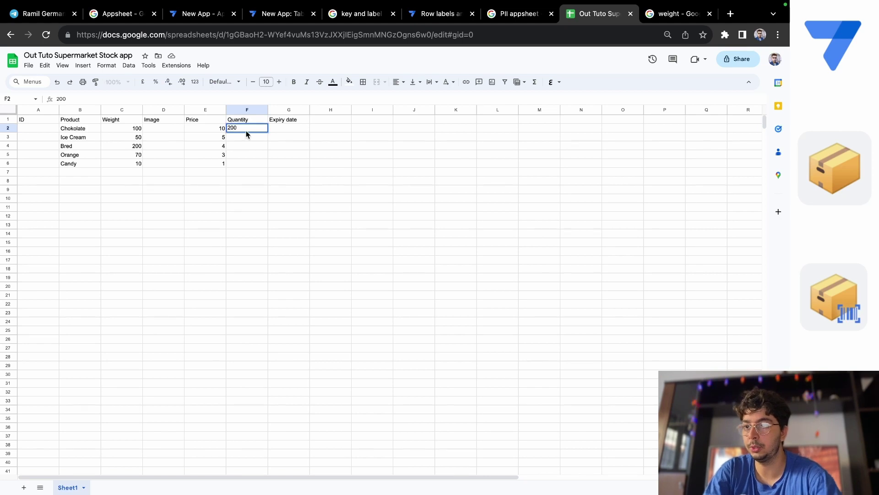
{"action": "key", "text": "Return"}
{"action": "type", "text": "300"}
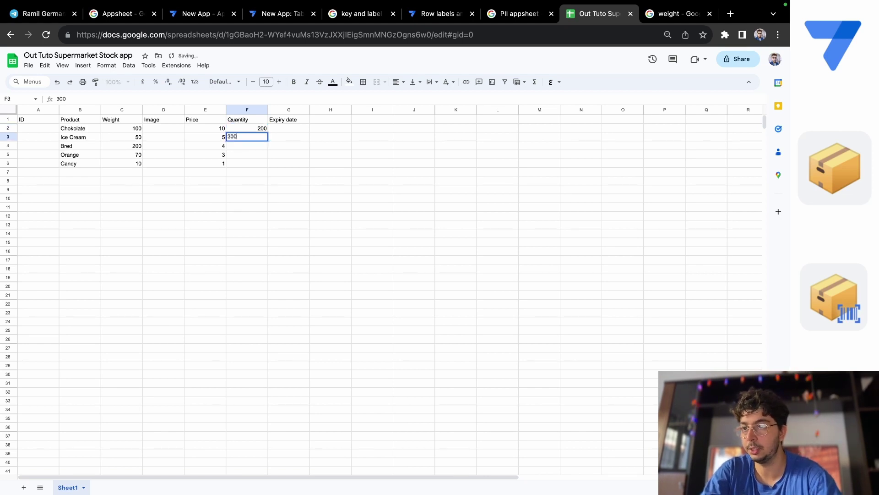
{"action": "left_click", "coordinate": [248, 146]}
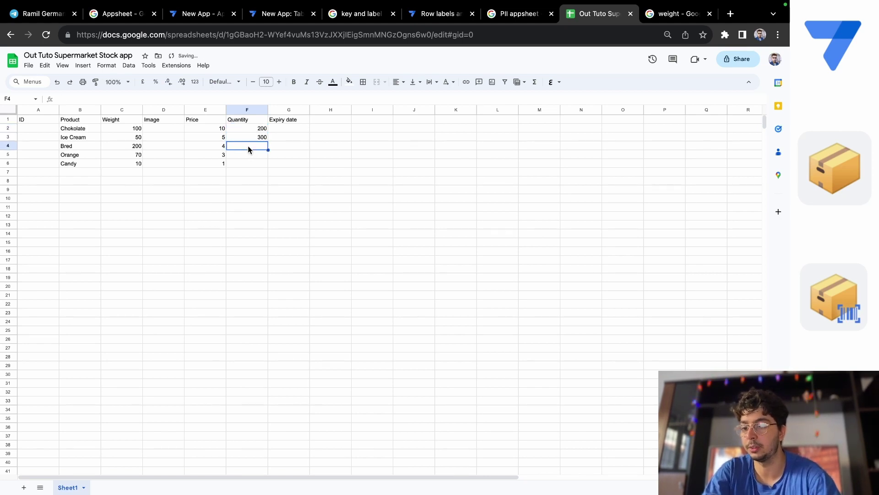
{"action": "type", "text": "400"}
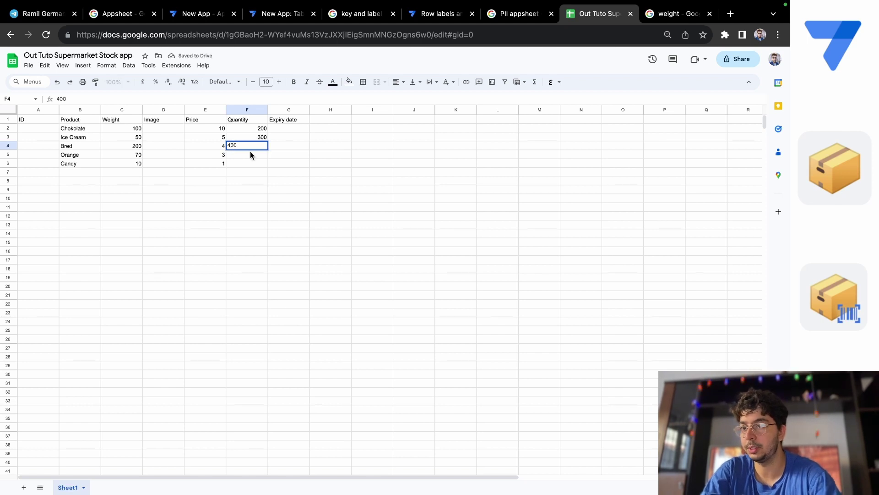
{"action": "left_click", "coordinate": [253, 155]}
{"action": "type", "text": "1000"}
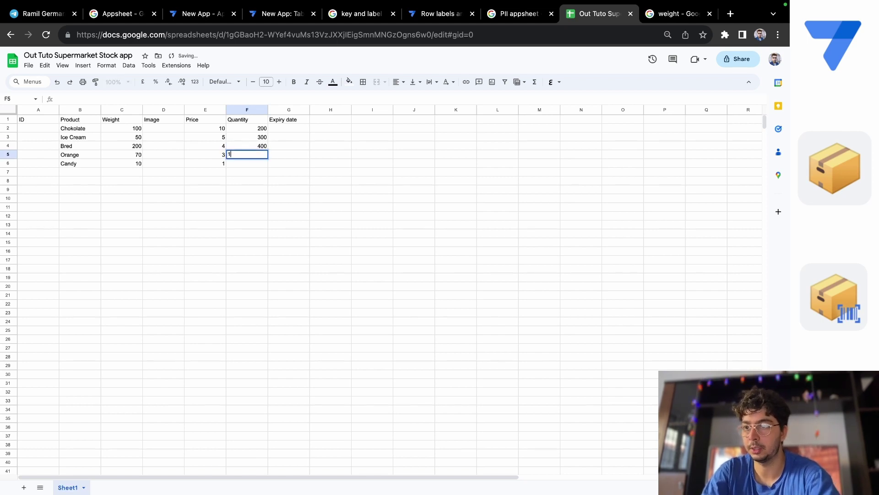
{"action": "left_click", "coordinate": [255, 164]}
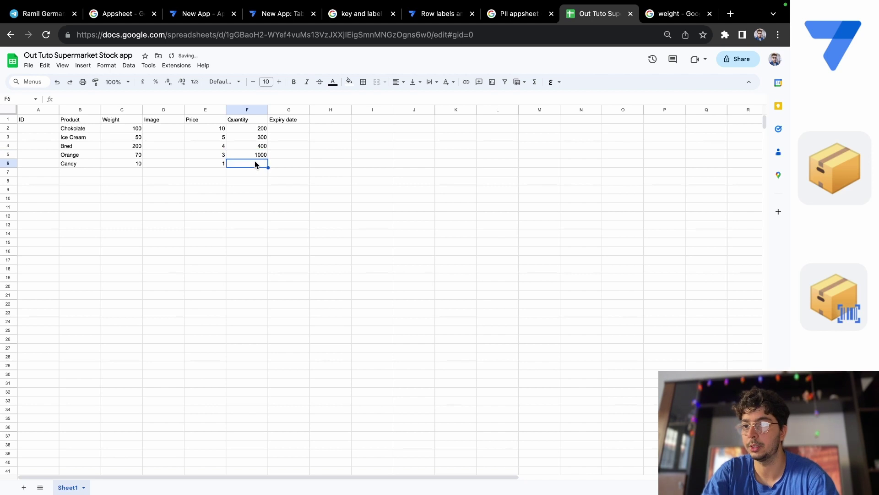
{"action": "type", "text": "10"}
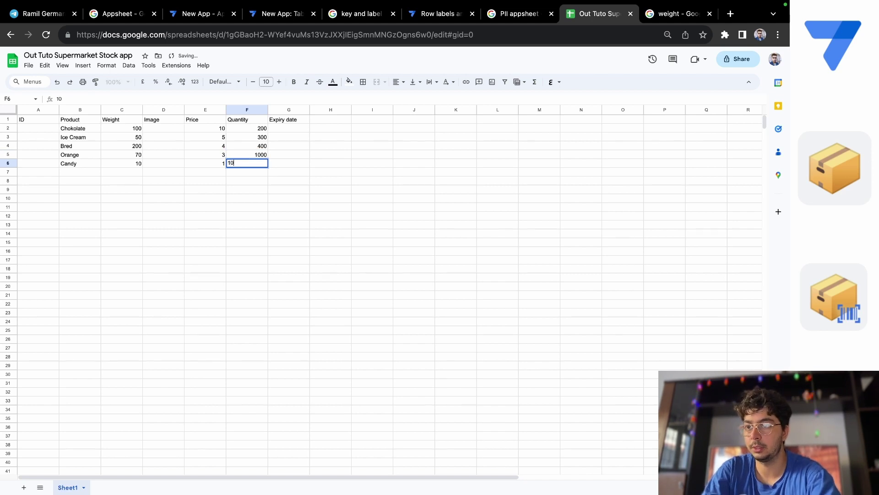
{"action": "type", "text": "000"}
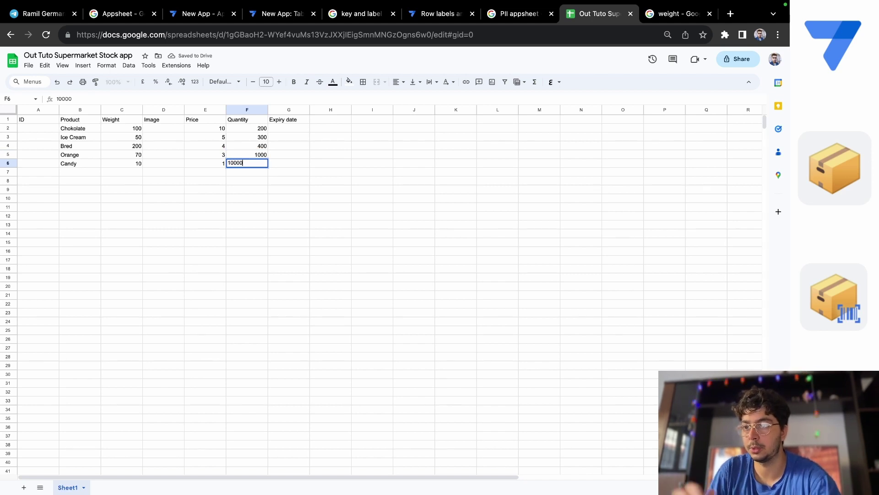
{"action": "left_click", "coordinate": [292, 166]}
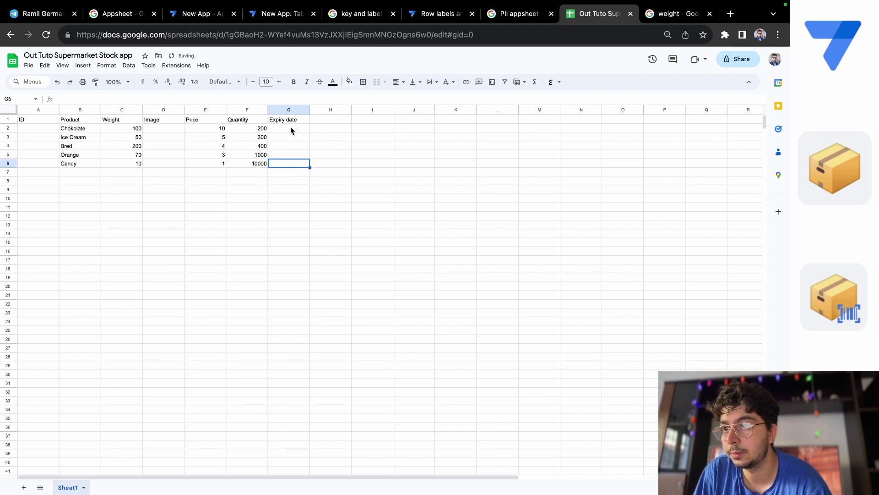
Step: Enter 10/08/2024 as the first product's expiry date in cell G2
{"action": "left_click", "coordinate": [291, 128]}
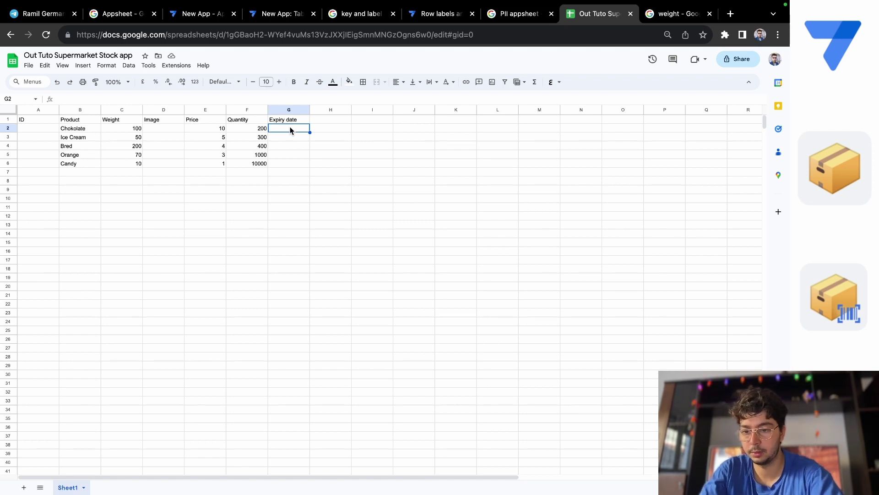
{"action": "type", "text": "10"}
{"action": "key", "text": "Escape"}
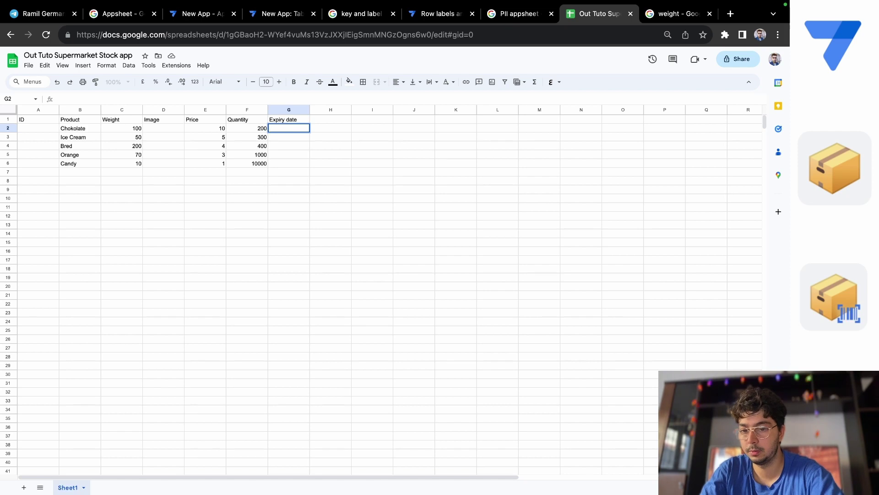
{"action": "type", "text": "109"}
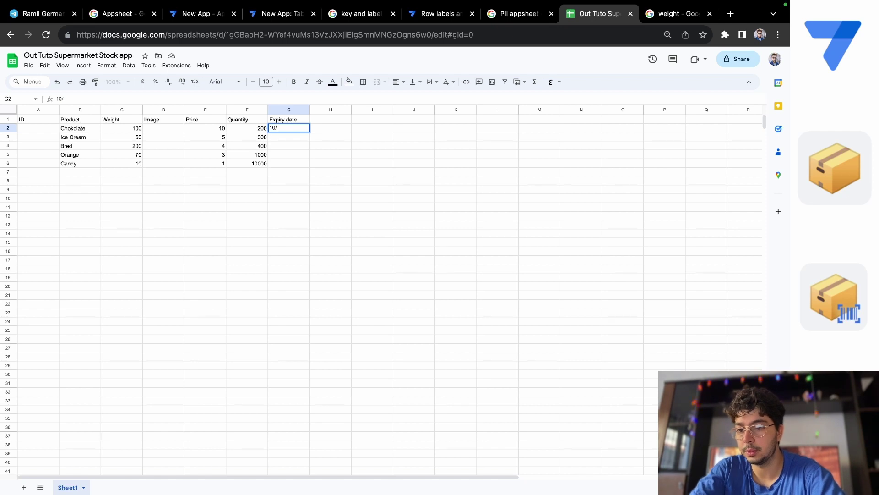
{"action": "type", "text": "08/2"}
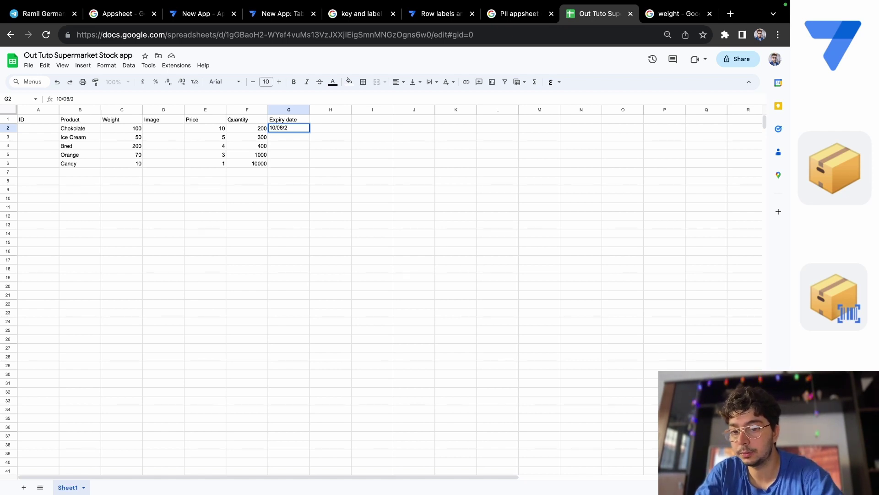
{"action": "type", "text": "024"}
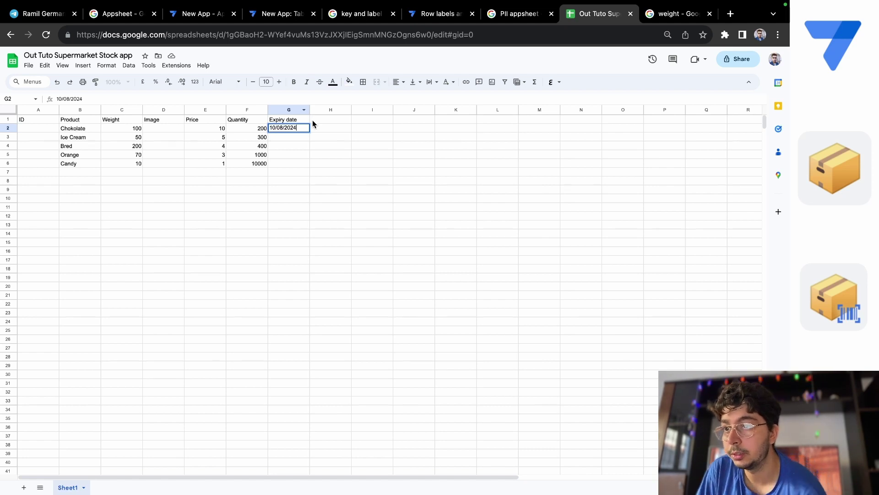
Step: Copy the expiry date from cell G2 into cells G3 to G6 for the other four products
{"action": "left_click_drag", "start_coordinate": [300, 128], "coordinate": [269, 130]}
{"action": "key", "text": "ctrl+c"}
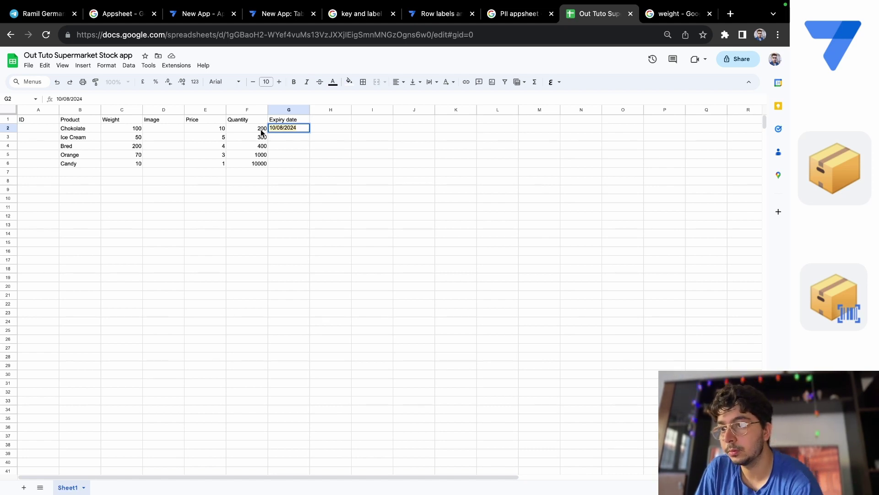
{"action": "left_click", "coordinate": [277, 135]}
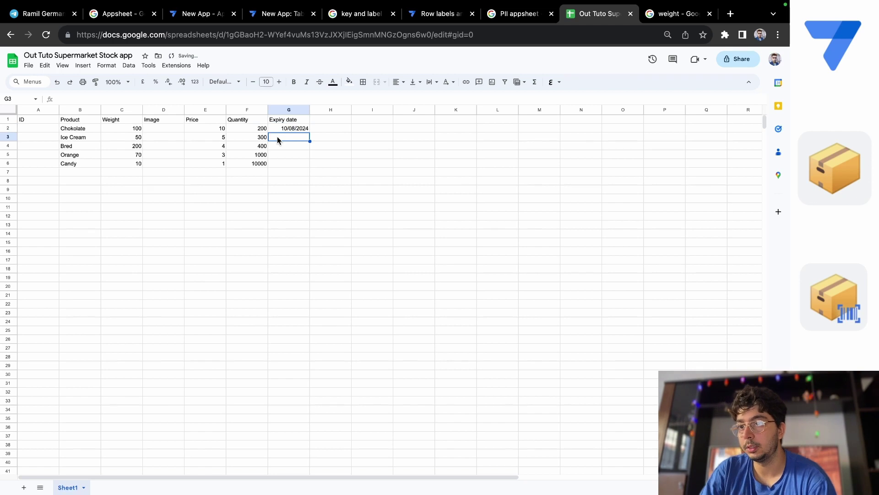
{"action": "double_click", "coordinate": [277, 136]}
{"action": "key", "text": "ctrl+v"}
{"action": "double_click", "coordinate": [293, 145]}
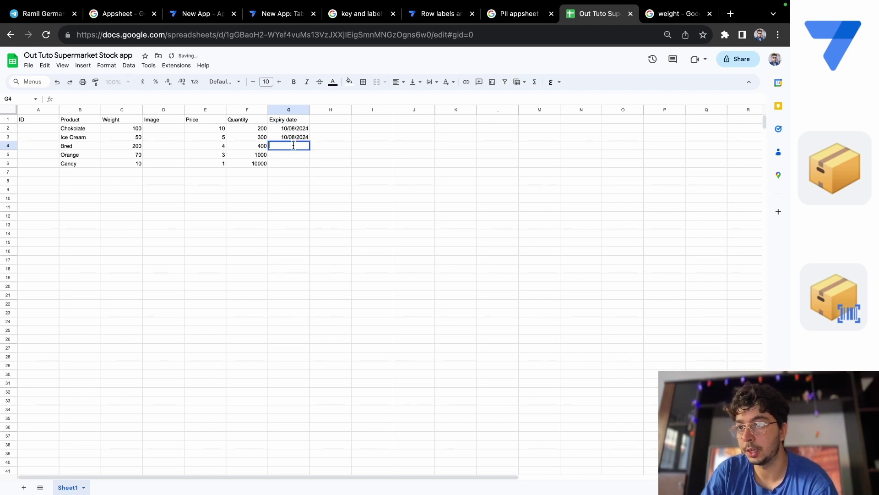
{"action": "key", "text": "ctrl+v"}
{"action": "double_click", "coordinate": [295, 156]}
{"action": "key", "text": "ctrl+v"}
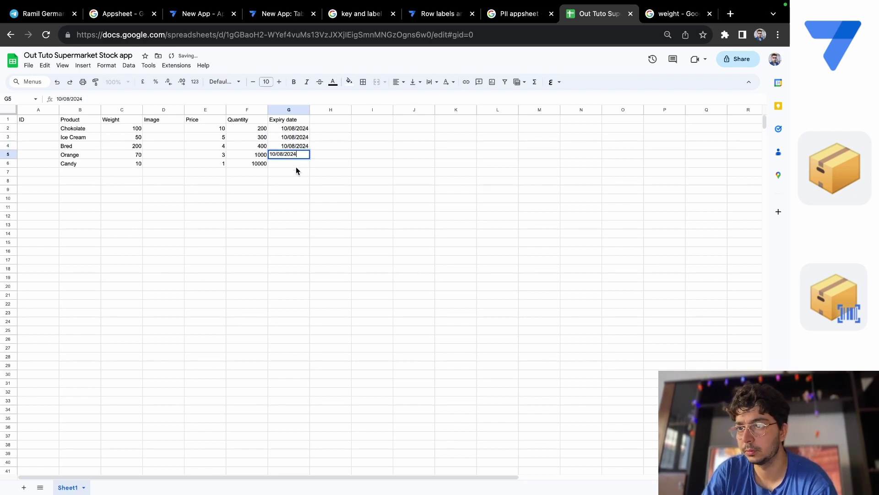
{"action": "double_click", "coordinate": [296, 165]}
{"action": "key", "text": "ctrl+v"}
Step: Change the Ice Cream expiry date in cell G3 to 09/08/2024
{"action": "double_click", "coordinate": [283, 137]}
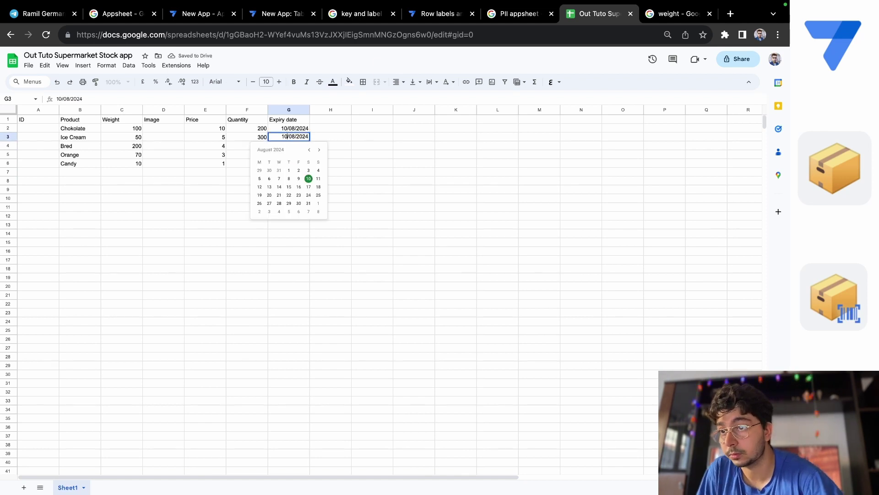
{"action": "key", "text": "BackSpace"}
{"action": "key", "text": "BackSpace"}
{"action": "type", "text": "09"}
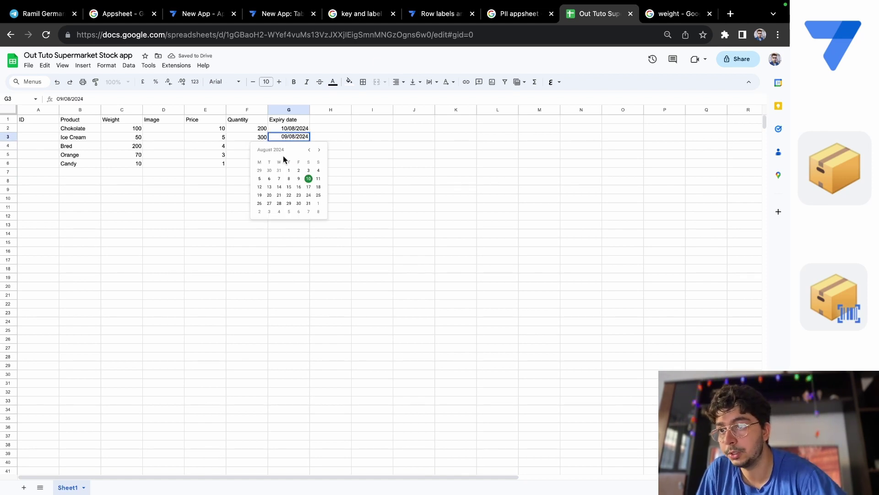
{"action": "left_click", "coordinate": [381, 139]}
Step: Set the expiry dates of Bred, Orange and Candy in cells G4 to G6 to 22/08/2024, 21/08/2024 and 13/08/2024
{"action": "double_click", "coordinate": [284, 145]}
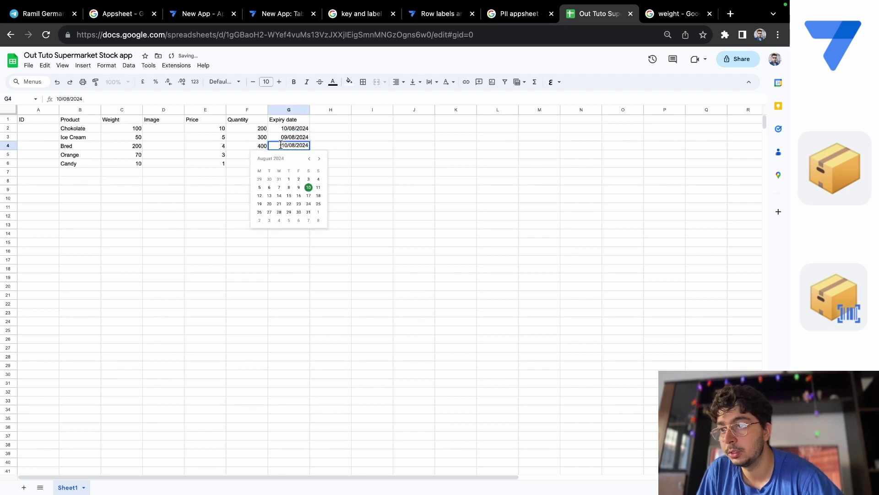
{"action": "left_click", "coordinate": [289, 204]}
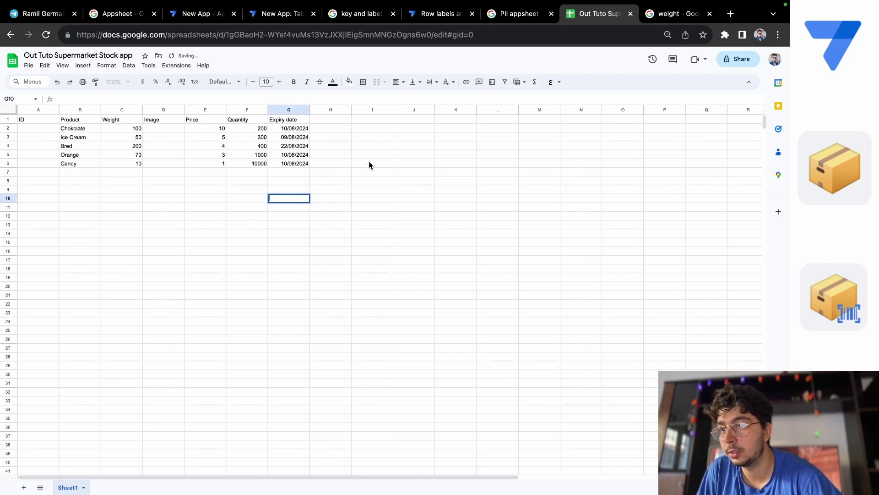
{"action": "left_click", "coordinate": [370, 164]}
{"action": "double_click", "coordinate": [296, 155]}
{"action": "left_click", "coordinate": [280, 214]}
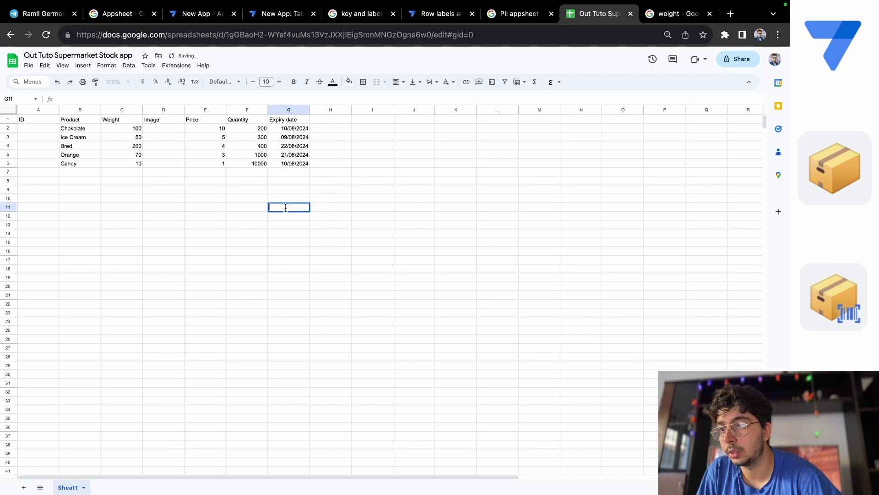
{"action": "left_click", "coordinate": [373, 169]}
{"action": "double_click", "coordinate": [293, 164]}
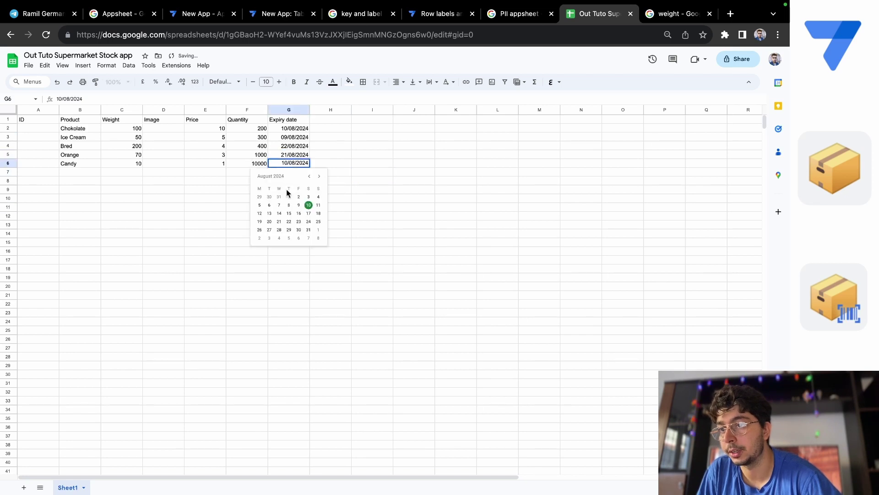
{"action": "left_click", "coordinate": [267, 216]}
{"action": "double_click", "coordinate": [266, 215]}
{"action": "left_click", "coordinate": [371, 164]}
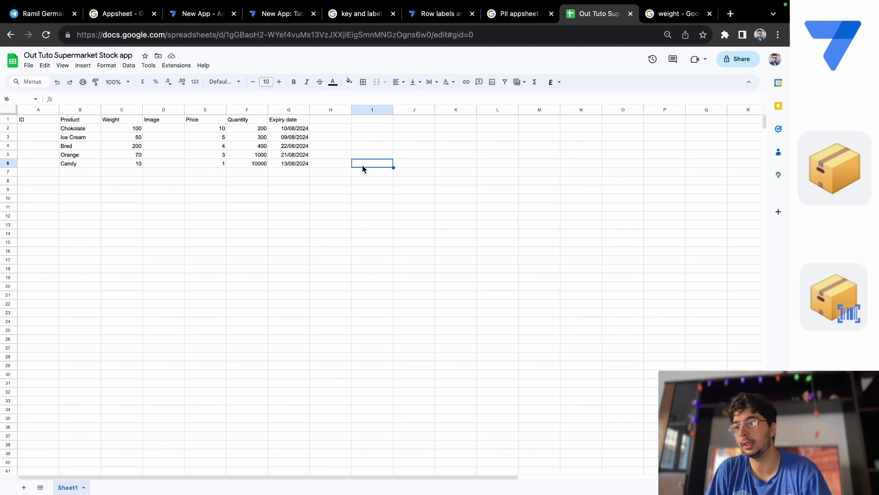
Step: Fill the ID column in cells A2 to A6 with 6e65754, mnbvhvu6, hgf654, hgh654 and hgfhtf654
{"action": "left_click", "coordinate": [23, 128]}
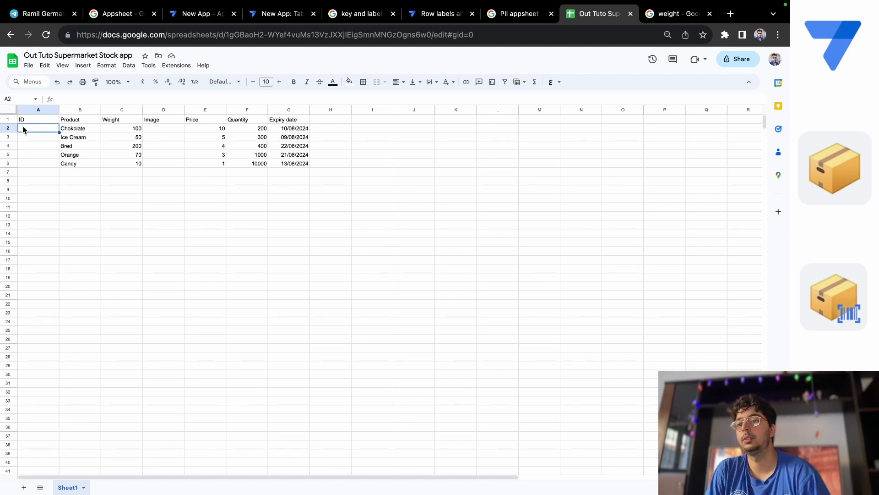
{"action": "type", "text": "6e65754"}
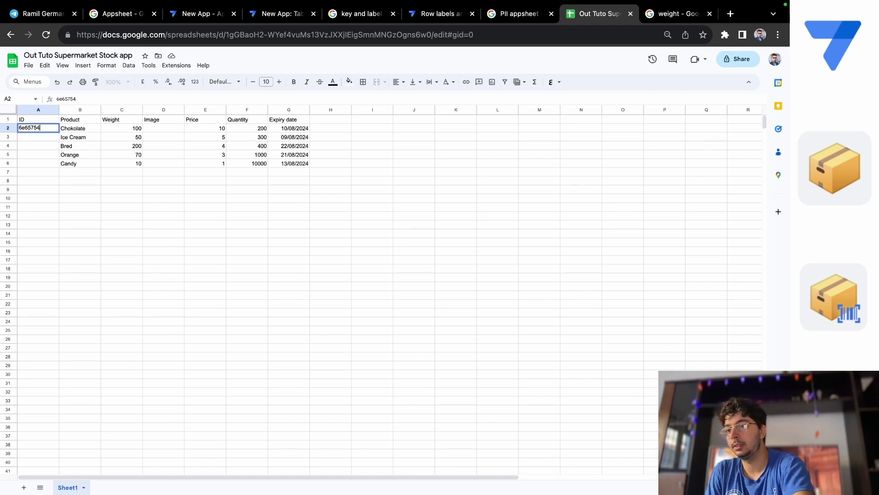
{"action": "key", "text": "Return"}
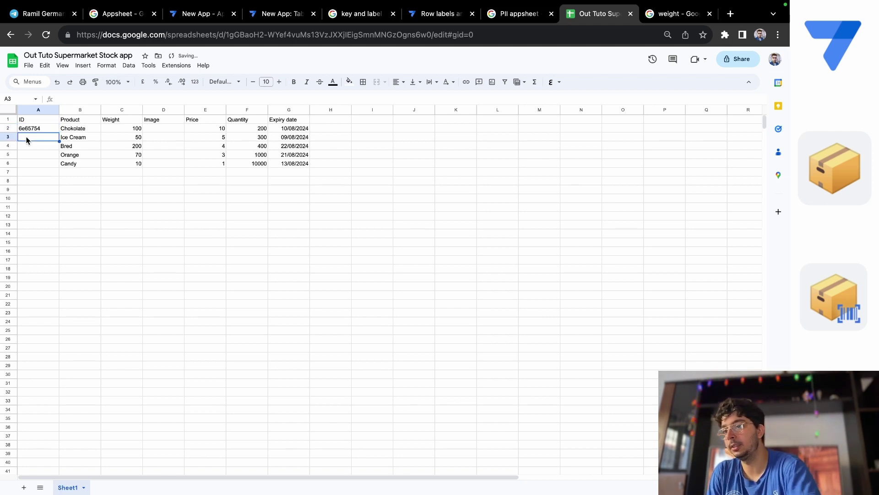
{"action": "type", "text": "mnbvhvu6"}
{"action": "left_click", "coordinate": [27, 143]}
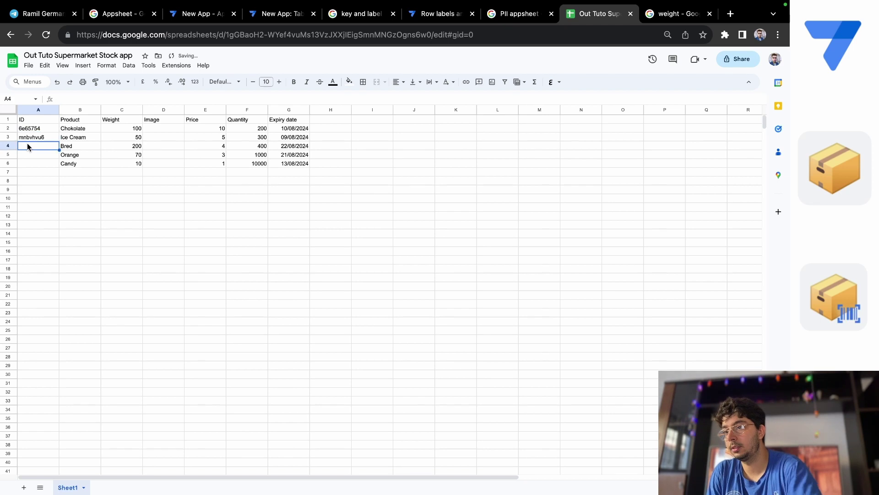
{"action": "type", "text": "hgf654"}
{"action": "left_click", "coordinate": [27, 152]}
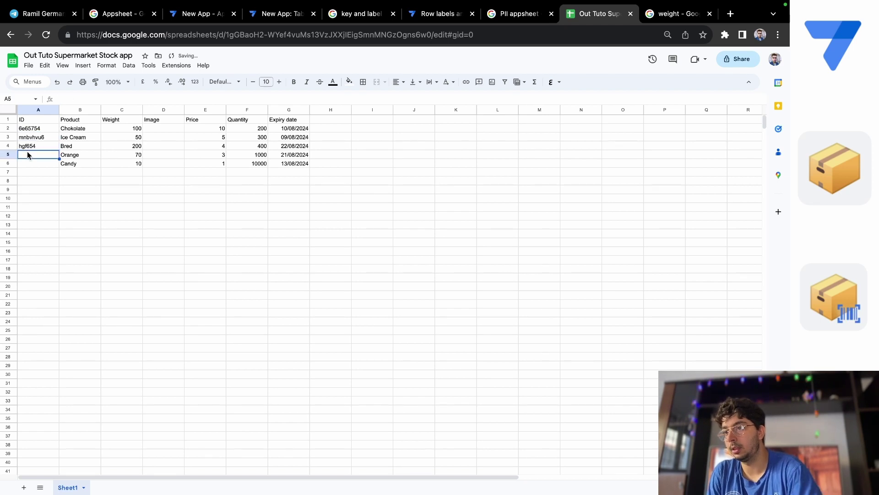
{"action": "type", "text": "hgh654"}
{"action": "left_click", "coordinate": [36, 163]}
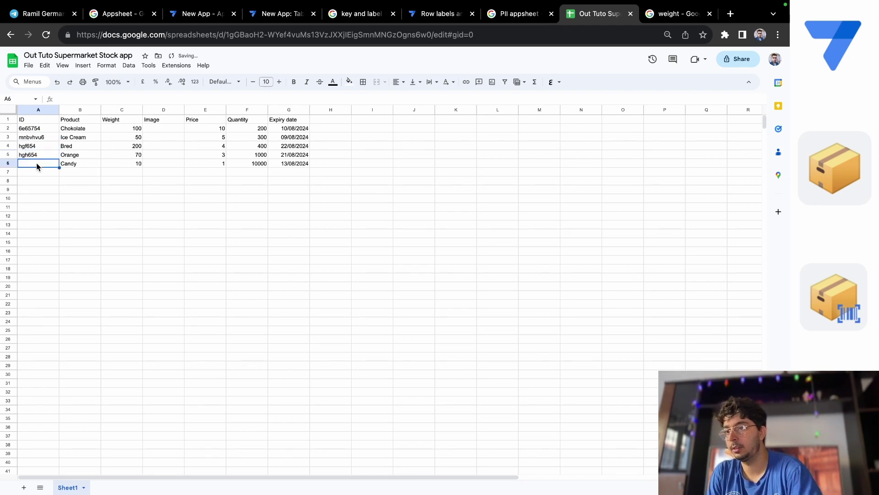
{"action": "type", "text": "hgfhtf654"}
{"action": "left_click", "coordinate": [399, 165]}
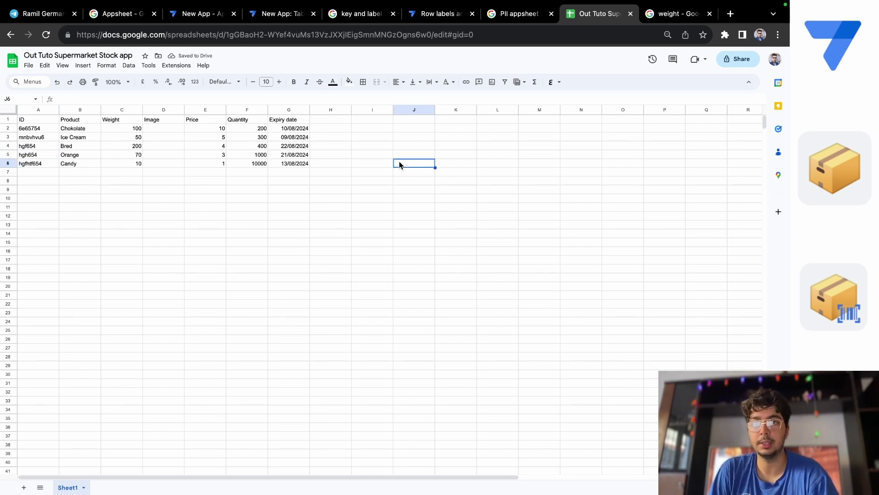
Step: Switch to the AppSheet editor, start adding data from Google Sheets and activate the file search in the file picker
{"action": "mouse_move", "coordinate": [563, 4]}
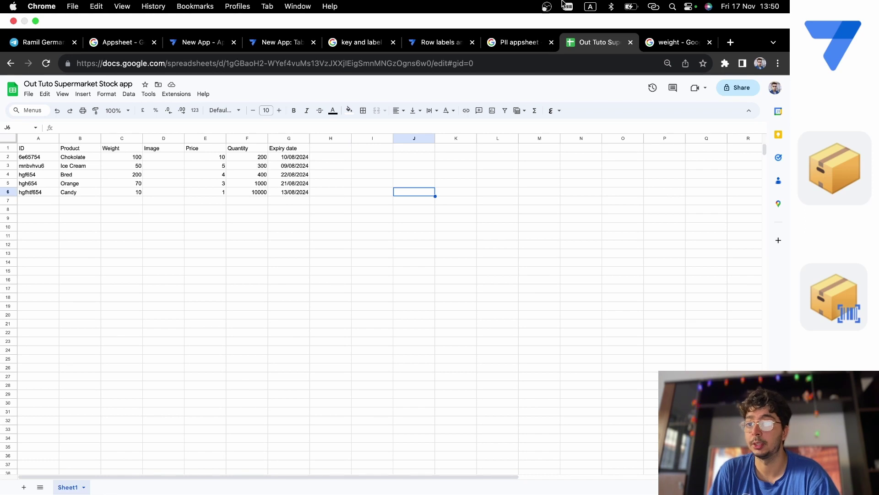
{"action": "left_click", "coordinate": [429, 48]}
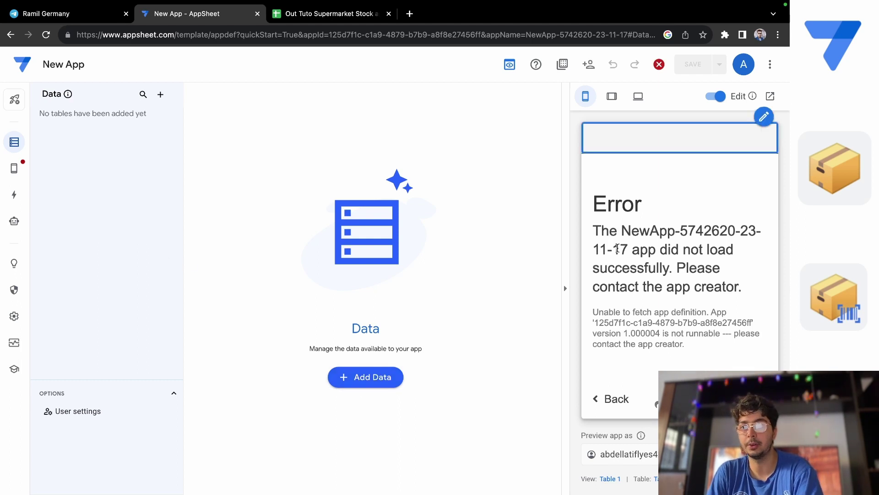
{"action": "left_click", "coordinate": [355, 378]}
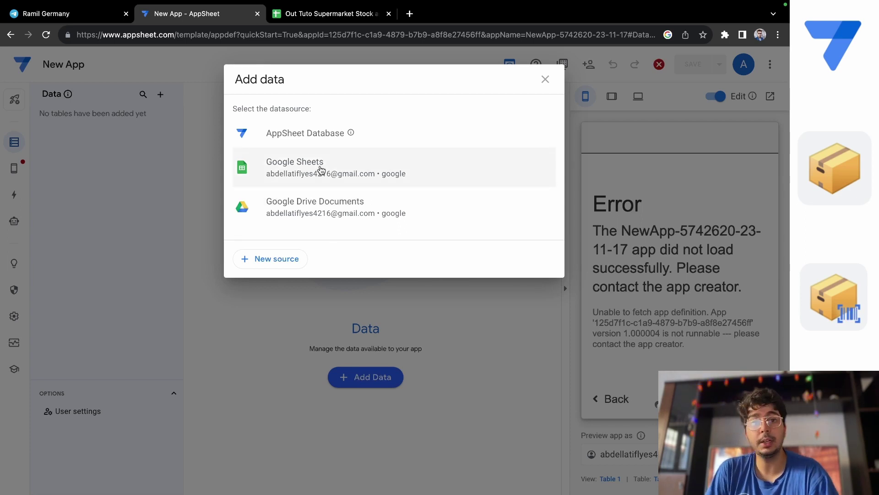
{"action": "left_click", "coordinate": [322, 170]}
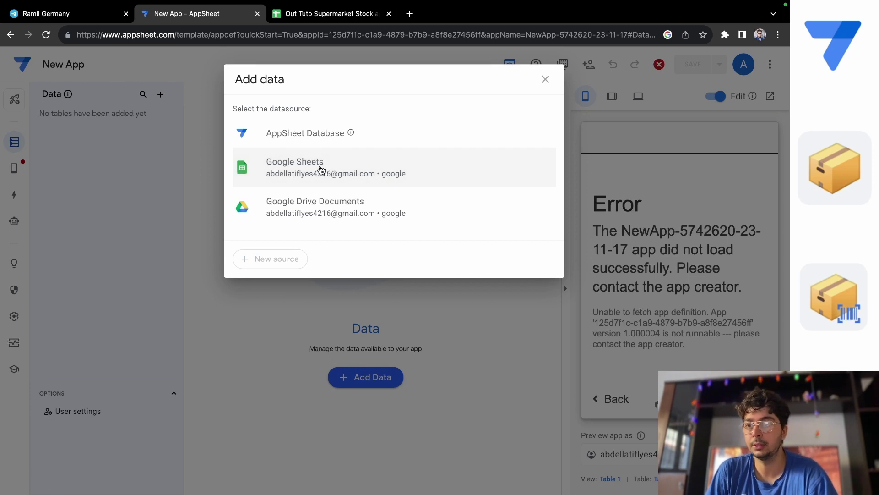
{"action": "left_click", "coordinate": [316, 177]}
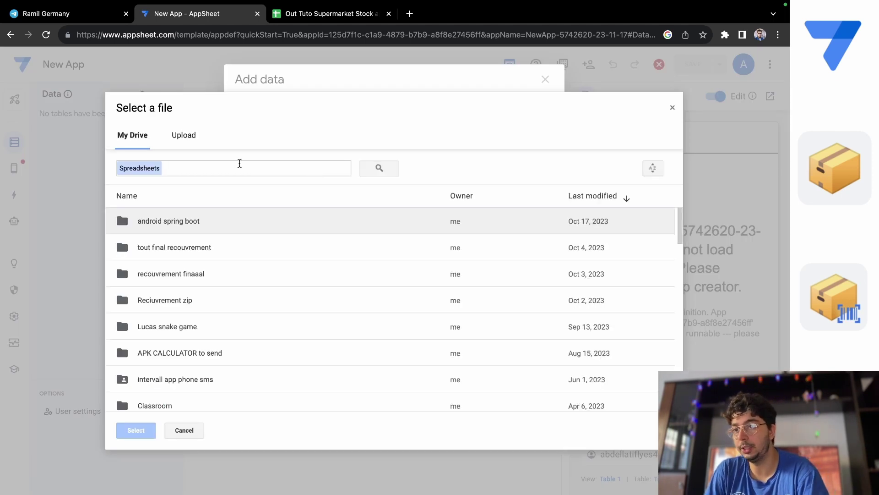
{"action": "left_click", "coordinate": [239, 164]}
Step: Switch back to the Google Sheets stock spreadsheet and open its title for editing
{"action": "left_click", "coordinate": [333, 6]}
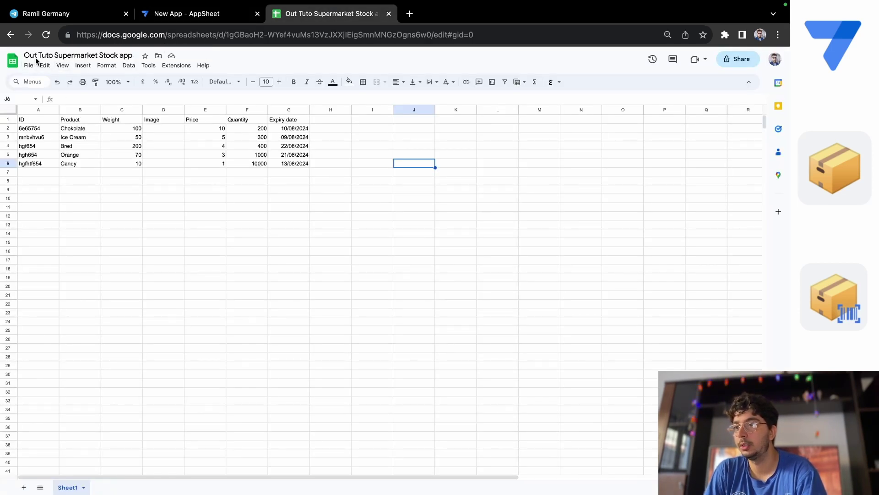
{"action": "left_click", "coordinate": [34, 56]}
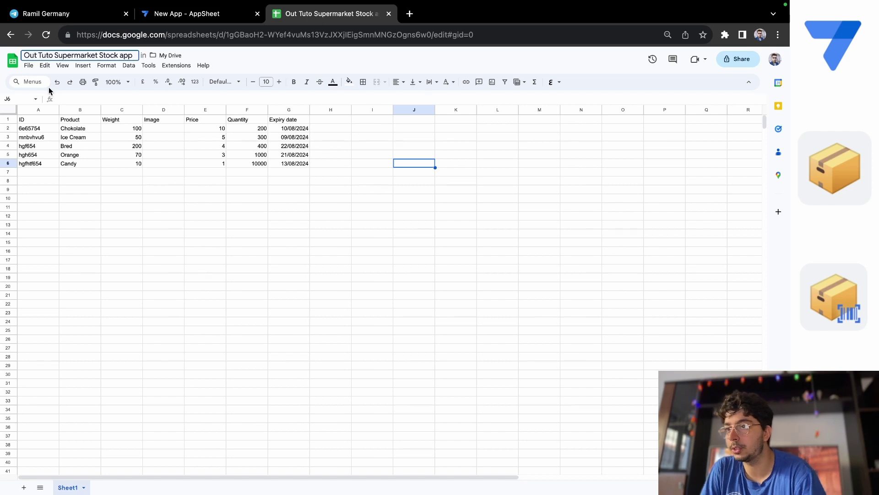
{"action": "key", "text": "XF86AudioRaiseVolume"}
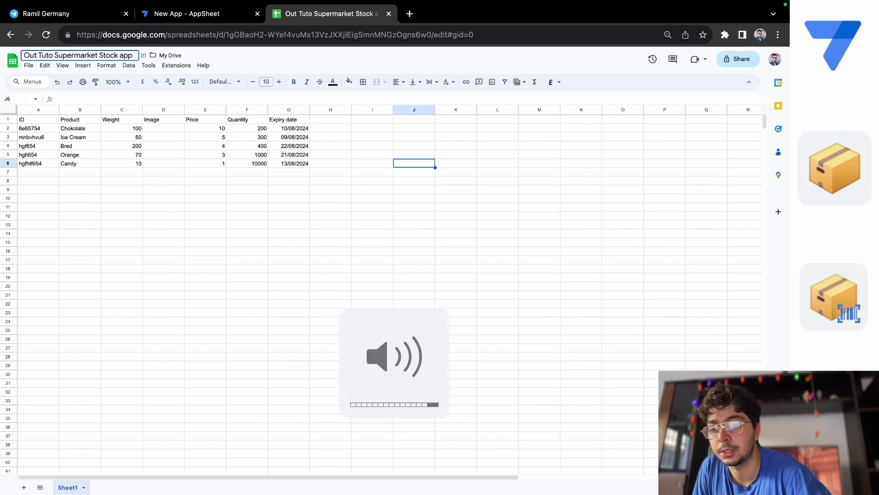
Step: Correct the spreadsheet's title to "Our Tuto Supermarket Stock app"
{"action": "key", "text": "BackSpace"}
{"action": "type", "text": "r"}
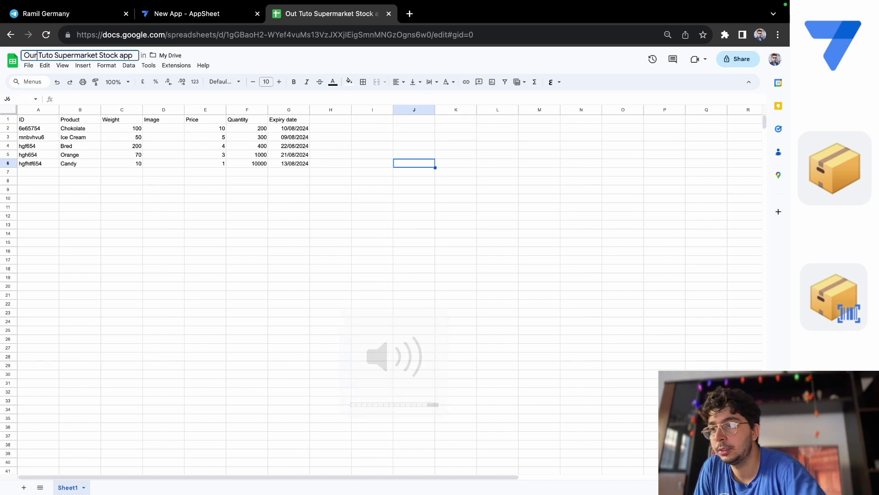
{"action": "left_click", "coordinate": [143, 214]}
Step: Switch to AppSheet and choose the "Our Tuto Supermarket Stock app" spreadsheet as the source for the new table
{"action": "left_click", "coordinate": [180, 15]}
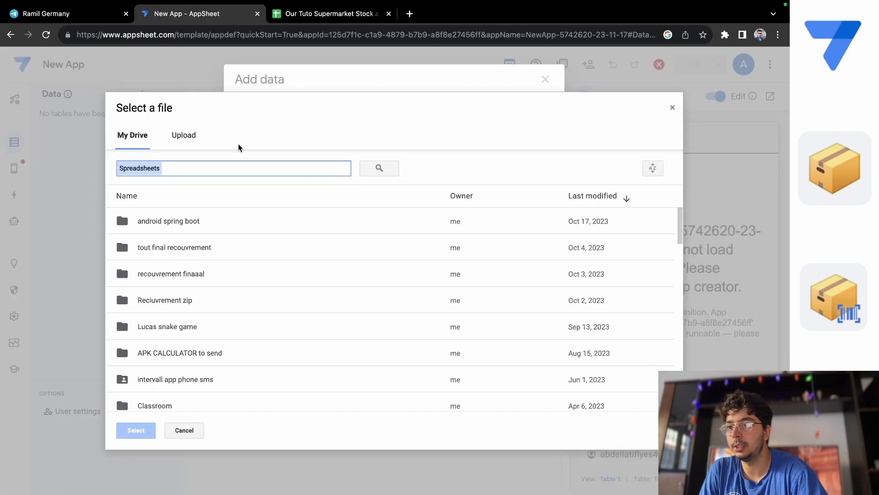
{"action": "type", "text": "ou"}
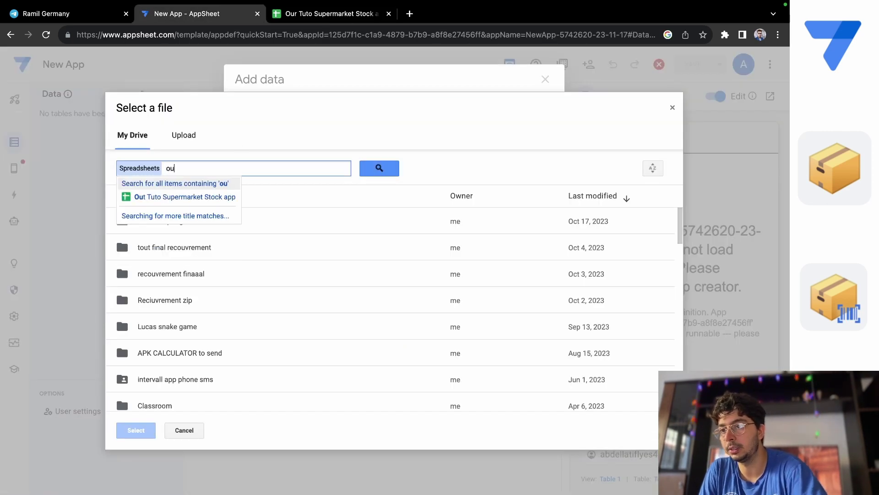
{"action": "left_click", "coordinate": [157, 197]}
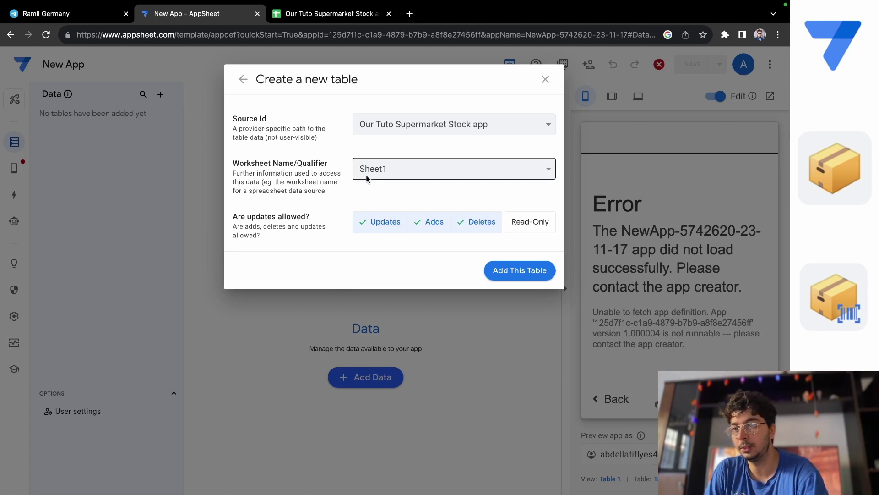
Step: Check the new table's worksheet choice against the sheets in the source spreadsheet
{"action": "left_click", "coordinate": [392, 168]}
{"action": "left_click", "coordinate": [284, 185]}
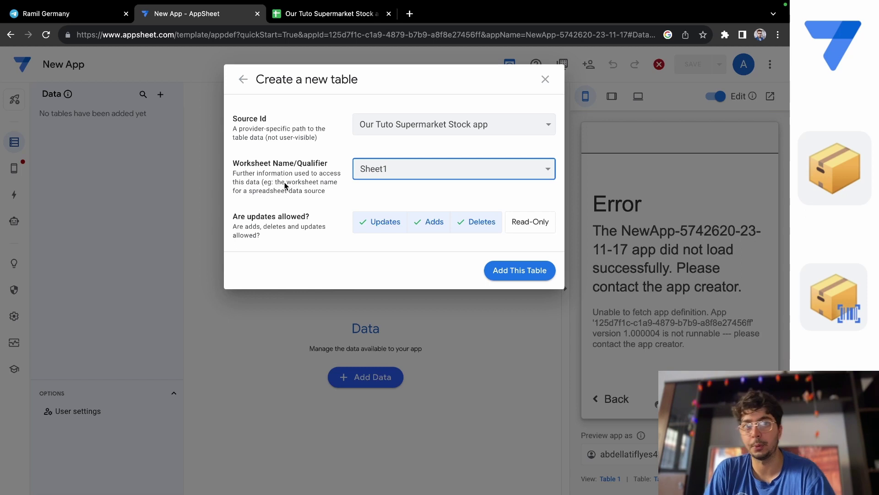
{"action": "left_click", "coordinate": [280, 14]}
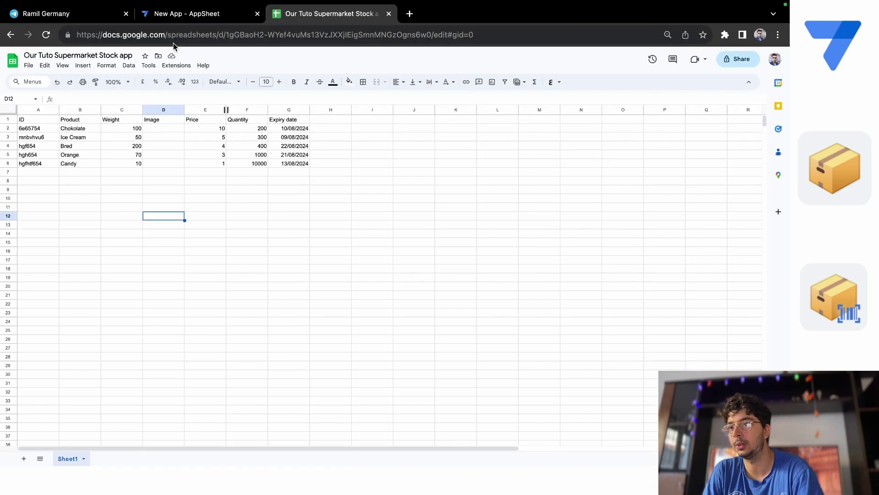
{"action": "left_click", "coordinate": [173, 42]}
{"action": "left_click", "coordinate": [180, 16]}
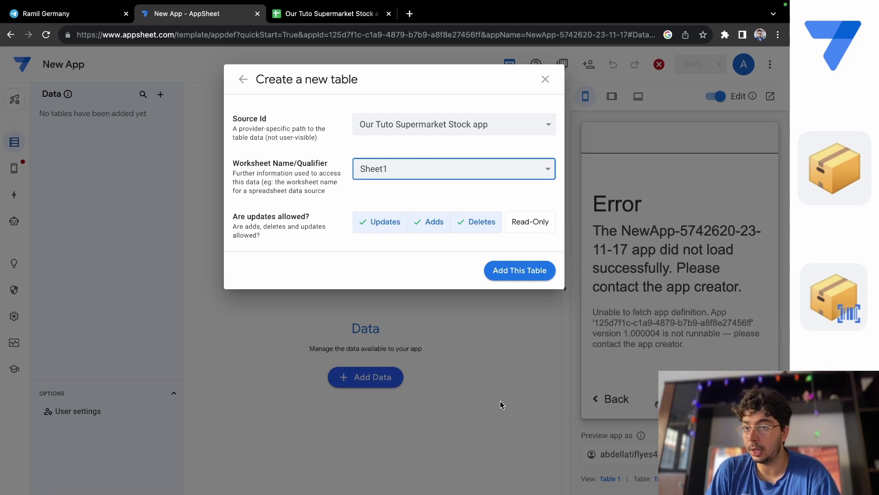
{"action": "left_click", "coordinate": [531, 221]}
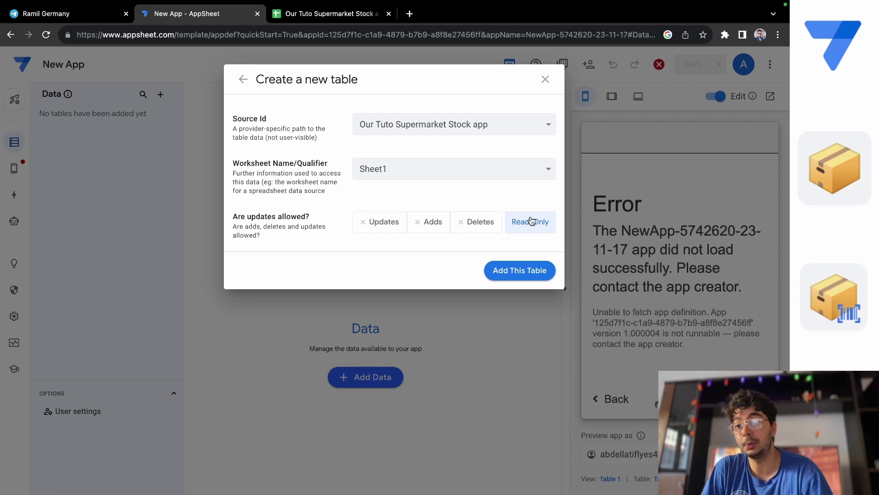
{"action": "left_click", "coordinate": [476, 222]}
{"action": "left_click", "coordinate": [428, 222]}
{"action": "left_click", "coordinate": [363, 223]}
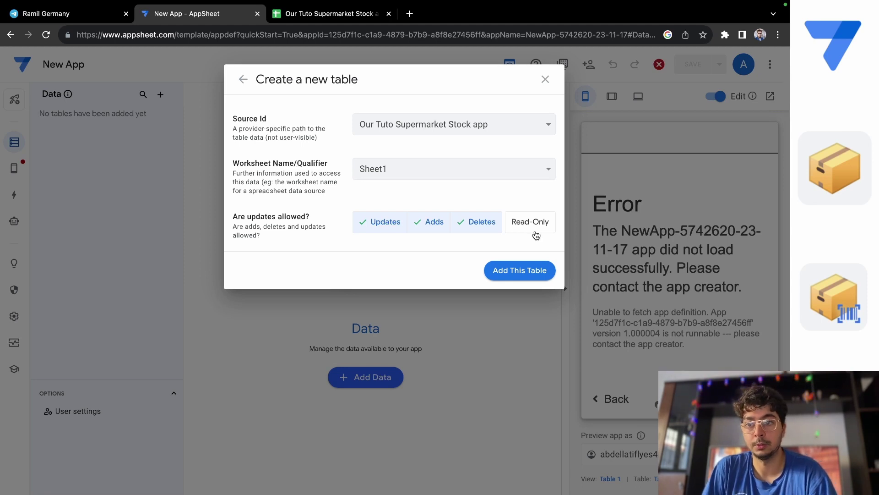
Step: Add the Sheet1 table with updates, adds and deletes allowed, and look over its column settings
{"action": "left_click", "coordinate": [539, 272]}
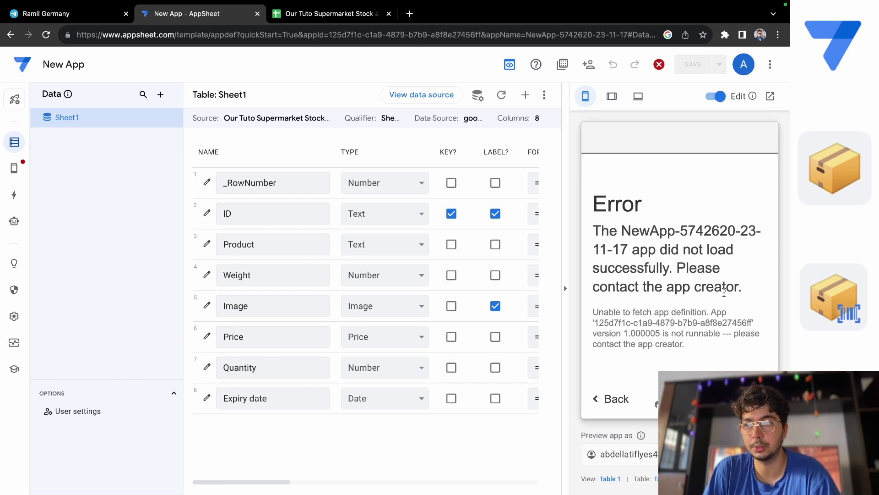
{"action": "scroll", "coordinate": [389, 237], "scroll_direction": "right", "scroll_amount": 10}
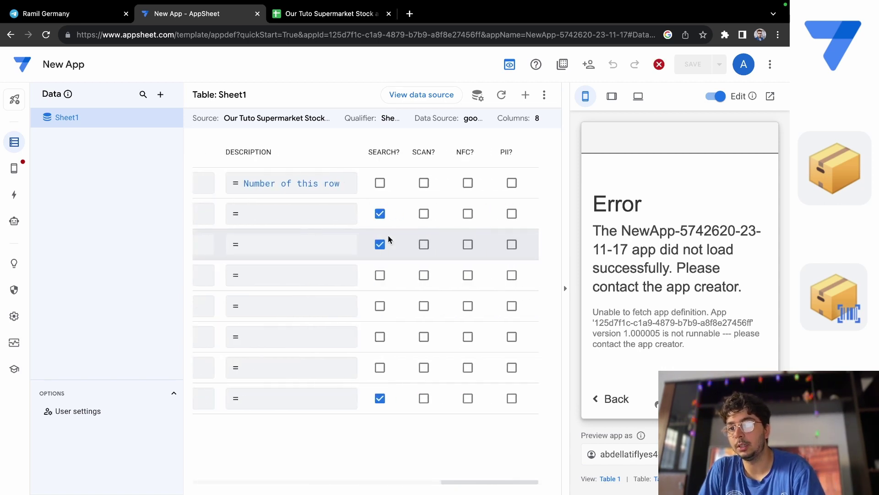
{"action": "scroll", "coordinate": [390, 240], "scroll_direction": "left", "scroll_amount": 10}
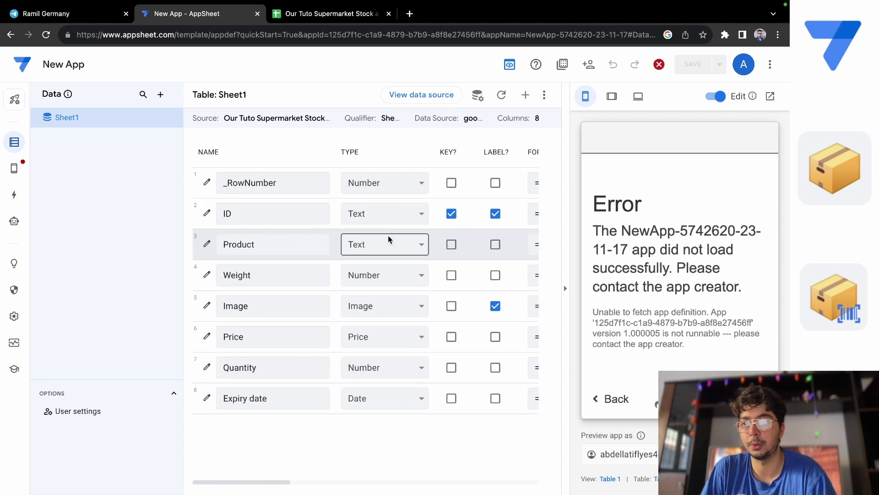
Step: Review the app's reported errors, delete the Table 1 view from the primary navigation and save the app
{"action": "left_click", "coordinate": [659, 65]}
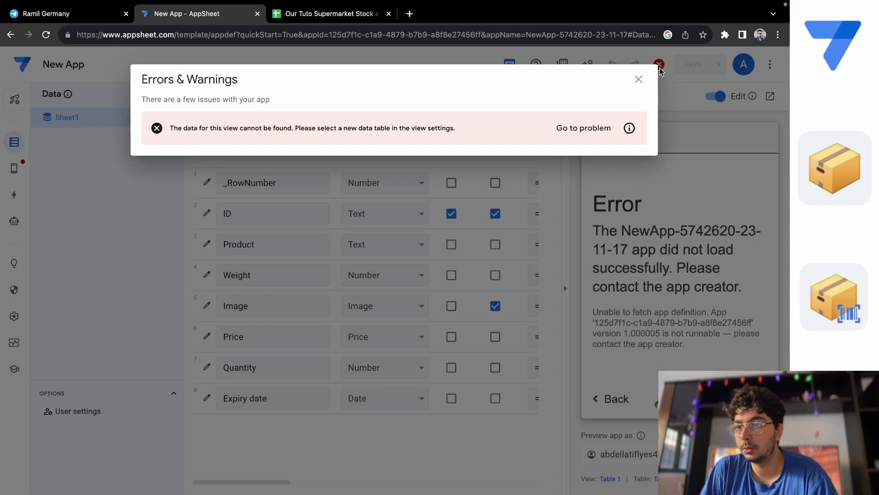
{"action": "left_click", "coordinate": [638, 80]}
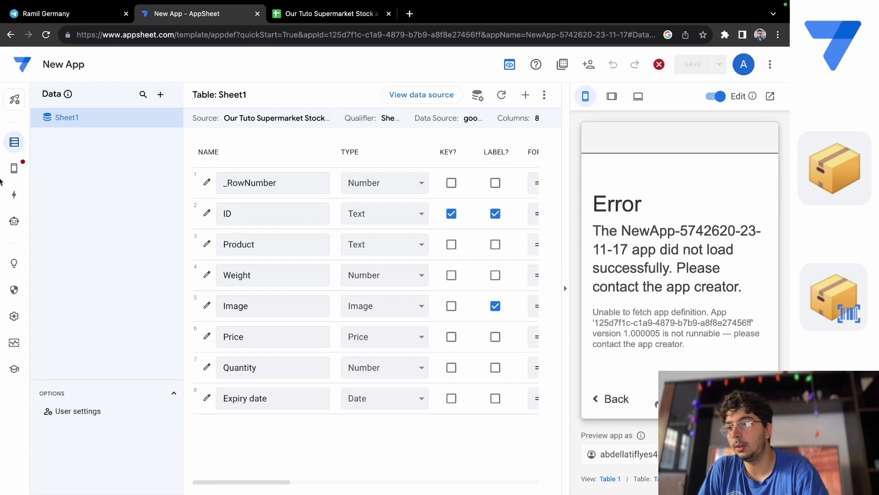
{"action": "left_click", "coordinate": [15, 170]}
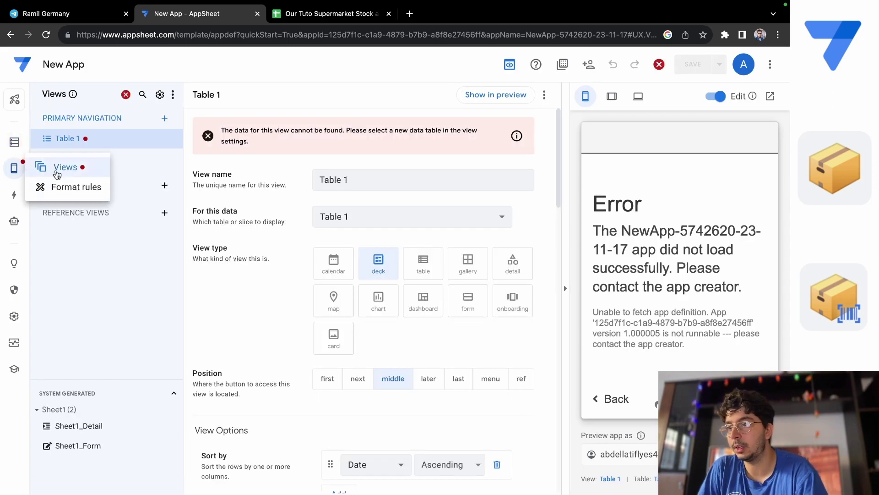
{"action": "left_click", "coordinate": [55, 172]}
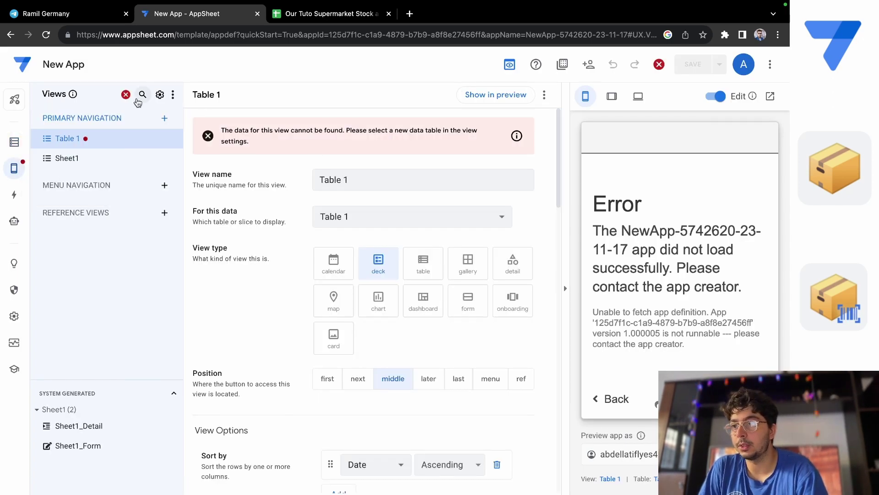
{"action": "left_click", "coordinate": [175, 139]}
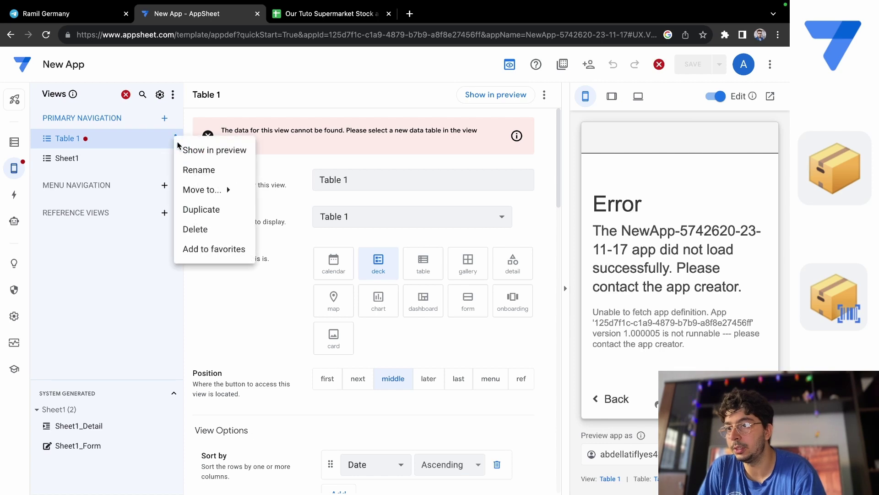
{"action": "left_click", "coordinate": [210, 232]}
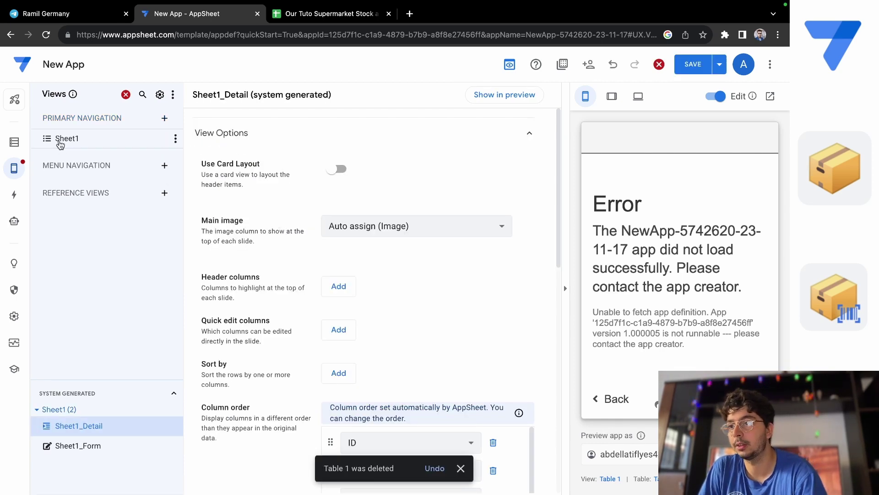
{"action": "left_click", "coordinate": [60, 144]}
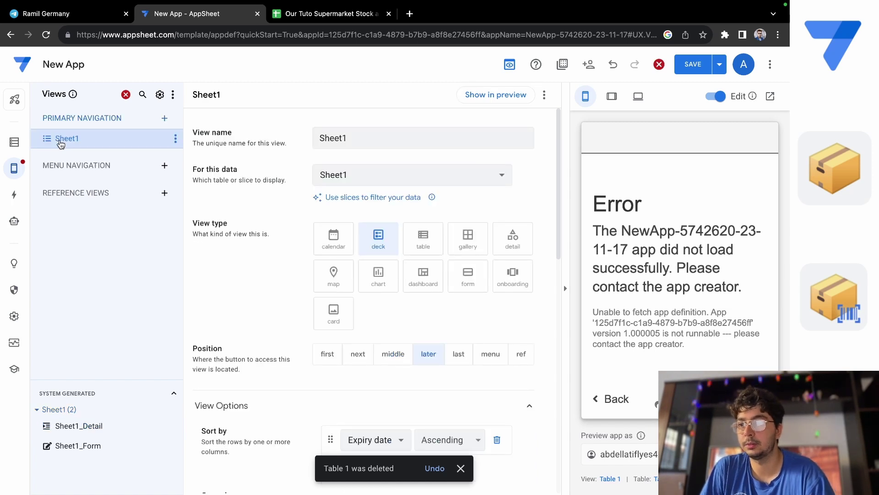
{"action": "left_click", "coordinate": [696, 62]}
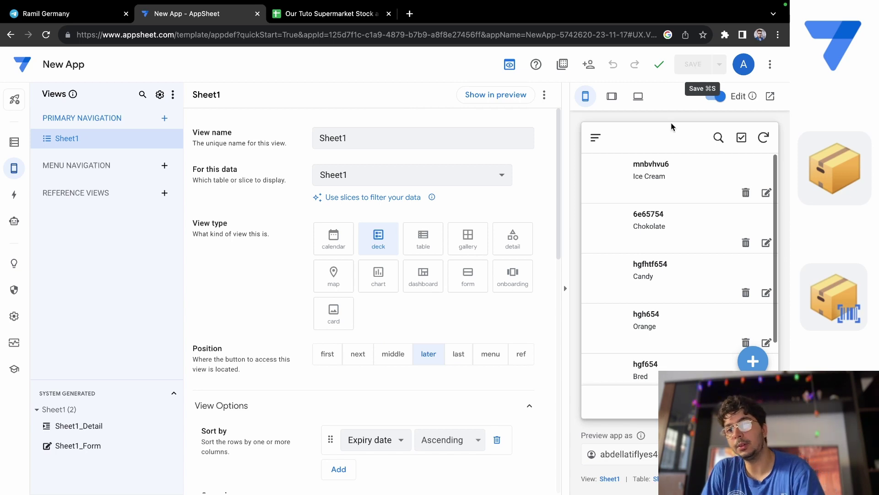
Step: Examine the product list, the Ice Cream record and its edit form in the app preview against the spreadsheet columns
{"action": "scroll", "coordinate": [642, 261], "scroll_direction": "down", "scroll_amount": 1}
{"action": "scroll", "coordinate": [656, 271], "scroll_direction": "up", "scroll_amount": 1}
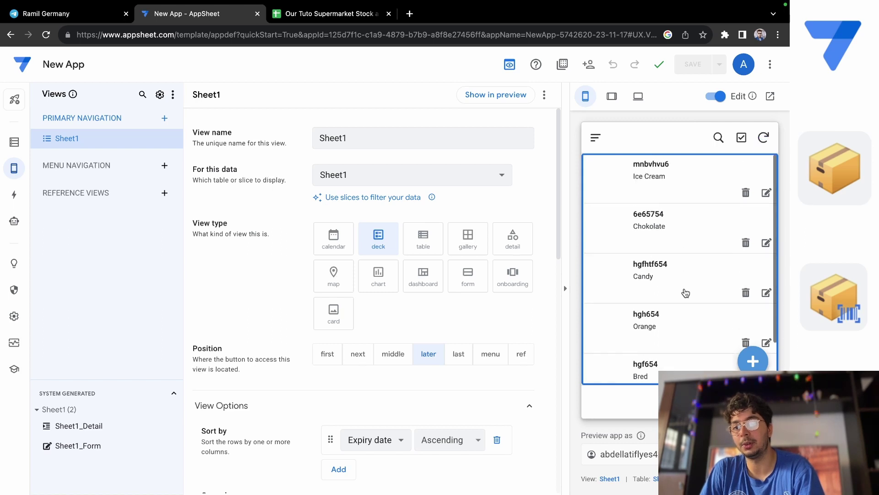
{"action": "left_click", "coordinate": [689, 196]}
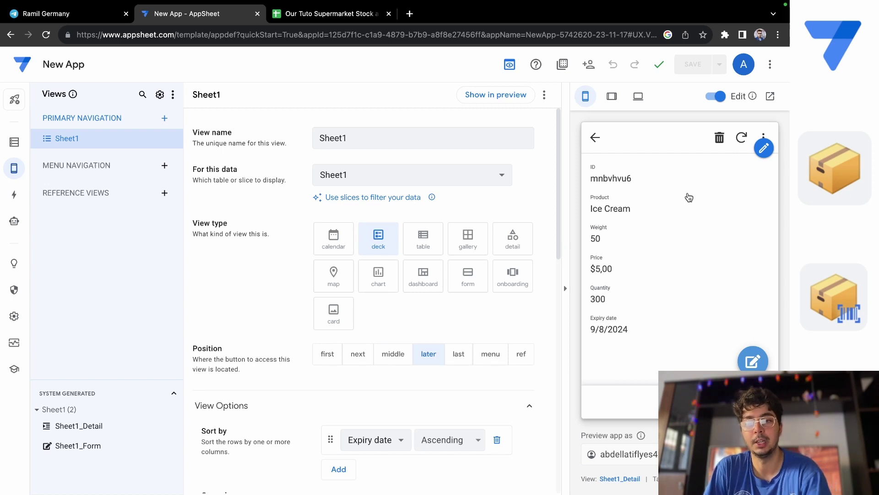
{"action": "left_click", "coordinate": [753, 360]}
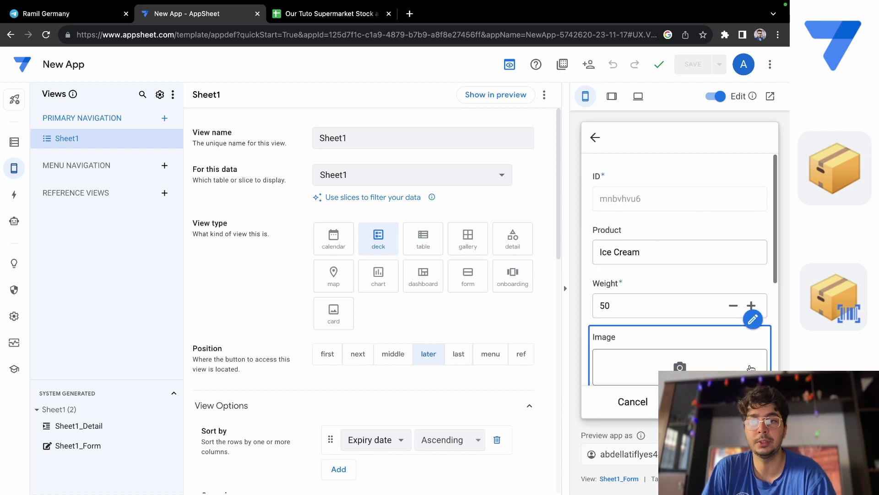
{"action": "scroll", "coordinate": [700, 312], "scroll_direction": "down", "scroll_amount": 4}
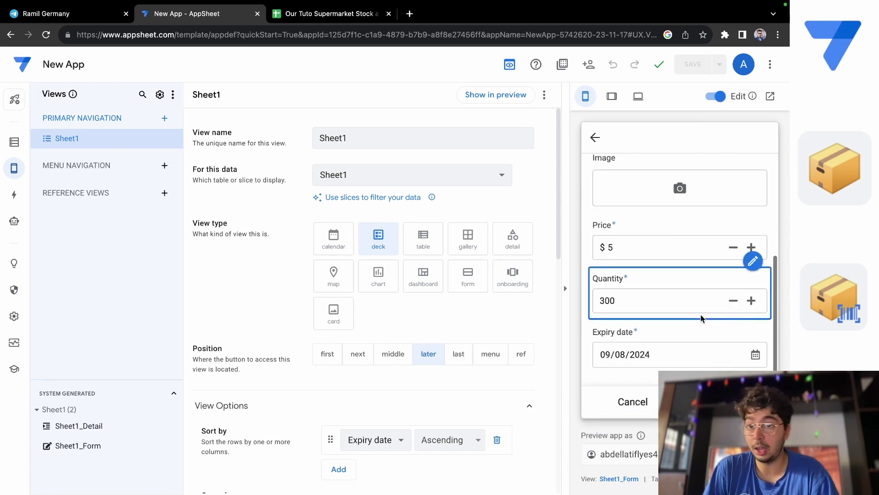
{"action": "scroll", "coordinate": [701, 316], "scroll_direction": "up", "scroll_amount": 4}
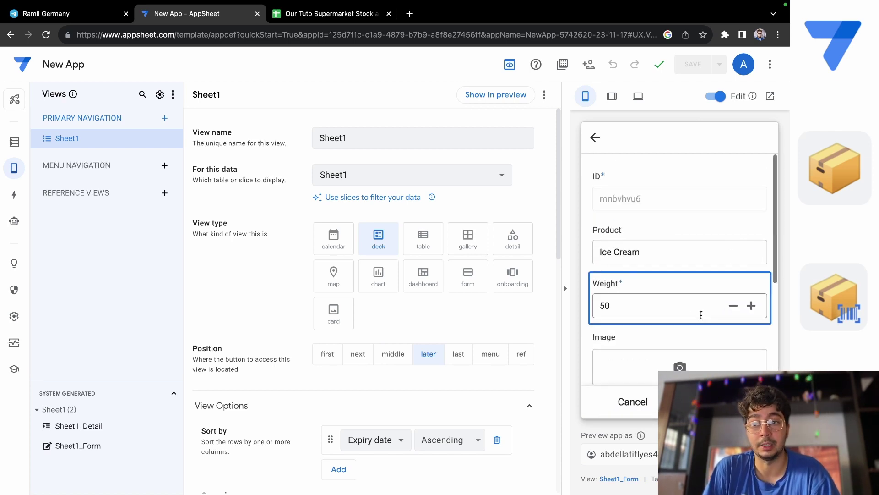
{"action": "scroll", "coordinate": [701, 314], "scroll_direction": "down", "scroll_amount": 4}
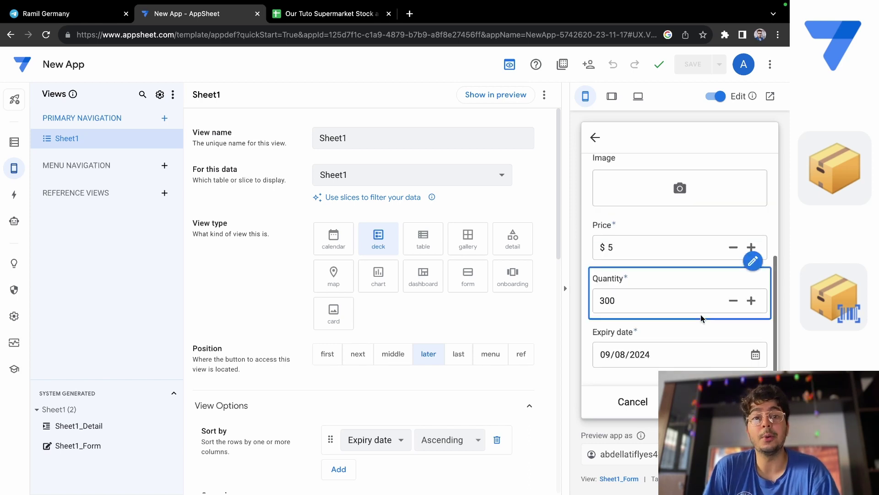
{"action": "left_click", "coordinate": [344, 14]}
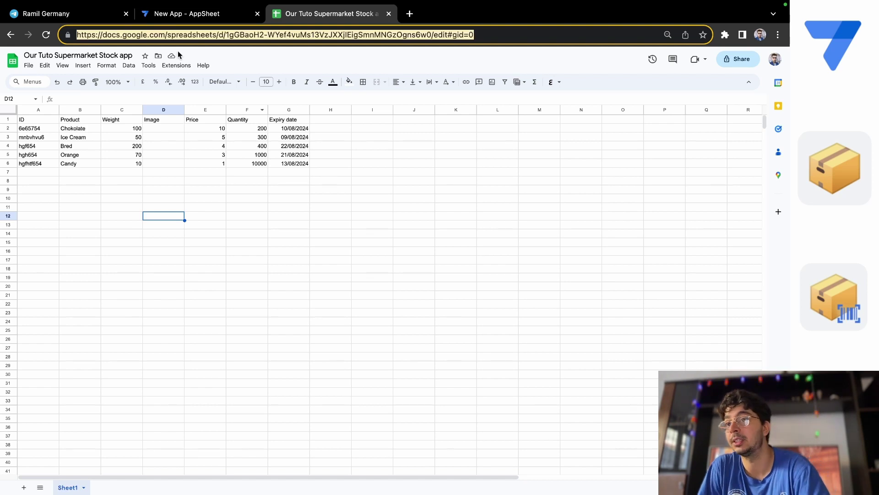
{"action": "left_click", "coordinate": [166, 15]}
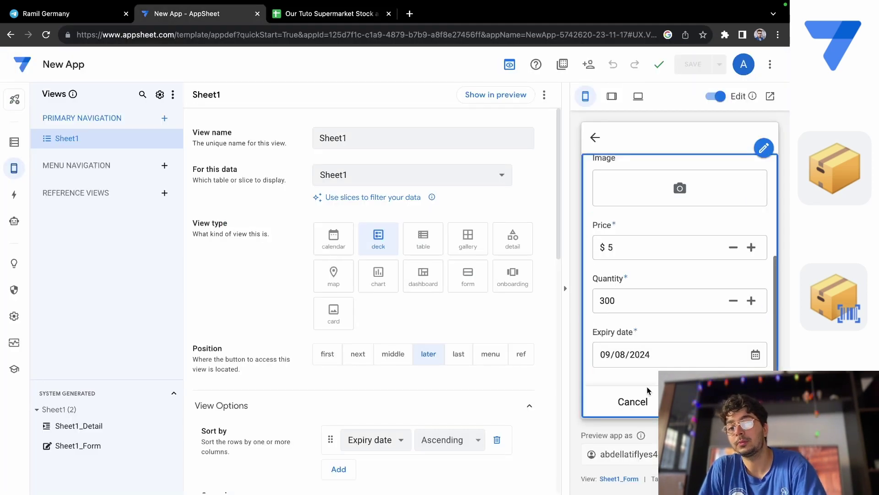
{"action": "left_click", "coordinate": [638, 402]}
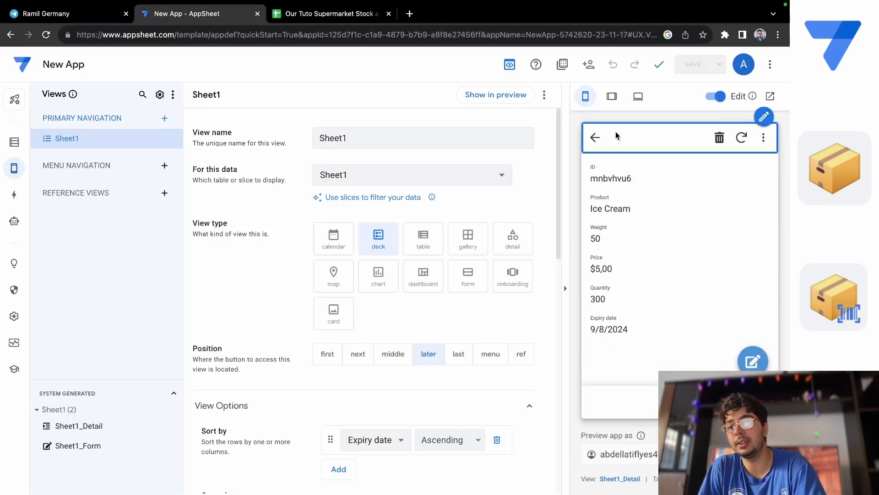
{"action": "left_click", "coordinate": [596, 137]}
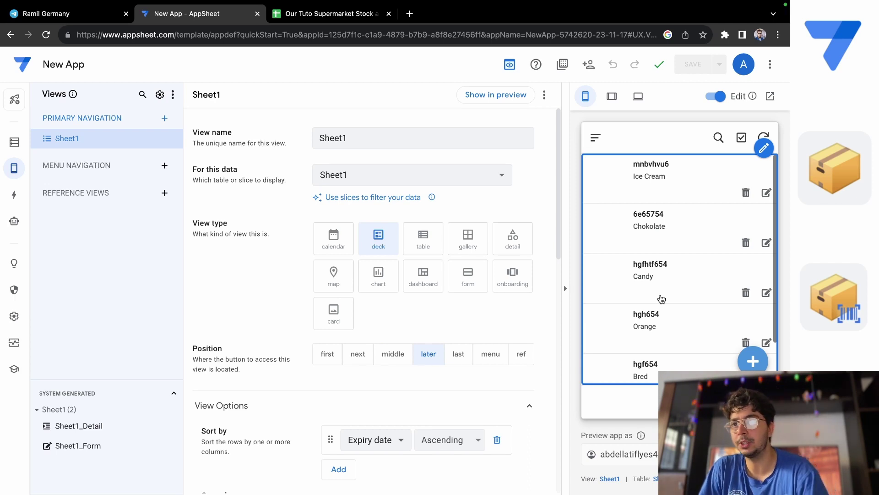
Step: Search Google Images for "chokolate" in a new browser tab
{"action": "left_click", "coordinate": [331, 17]}
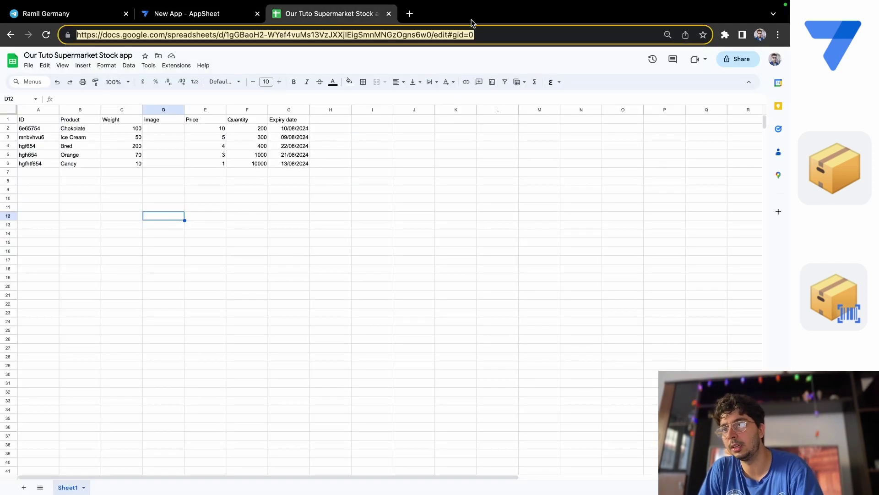
{"action": "left_click", "coordinate": [409, 14]}
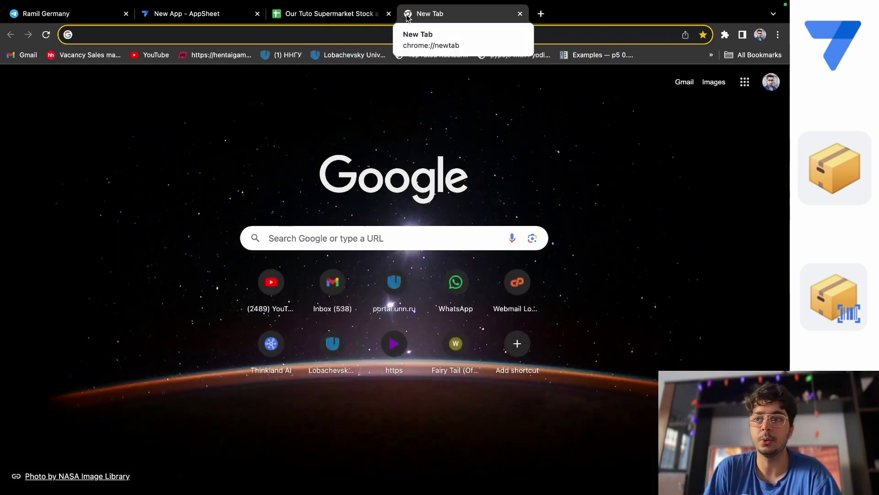
{"action": "left_click", "coordinate": [283, 238]}
{"action": "type", "text": "dhokolate"}
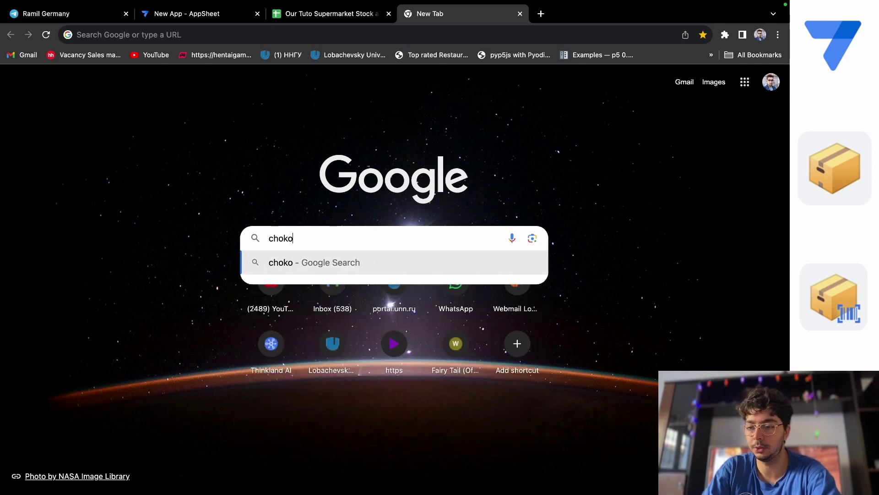
{"action": "key", "text": "Return"}
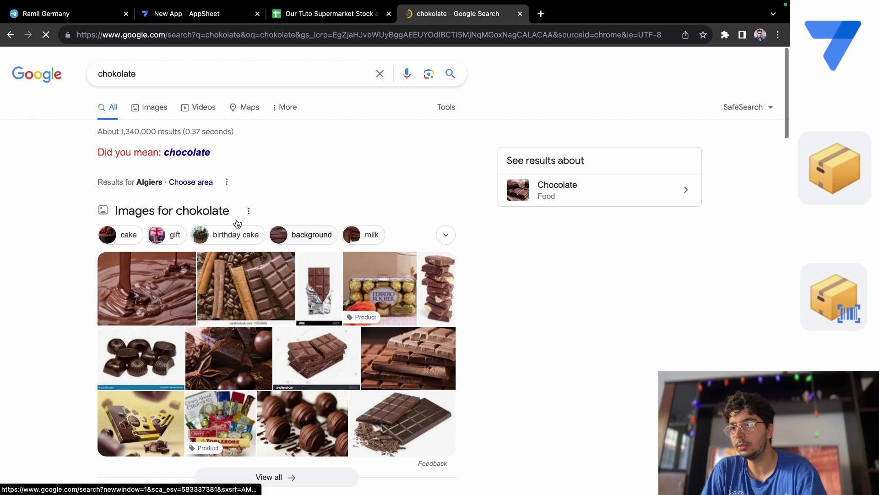
{"action": "left_click", "coordinate": [154, 110]}
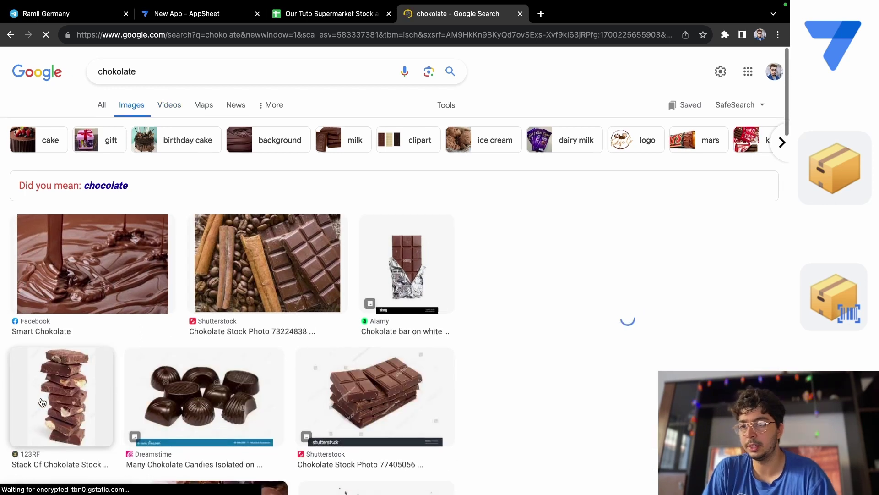
Step: Open the Peakpx chocolate bar image from the search results and copy its image address
{"action": "scroll", "coordinate": [42, 402], "scroll_direction": "down", "scroll_amount": 3}
{"action": "left_click", "coordinate": [42, 402]}
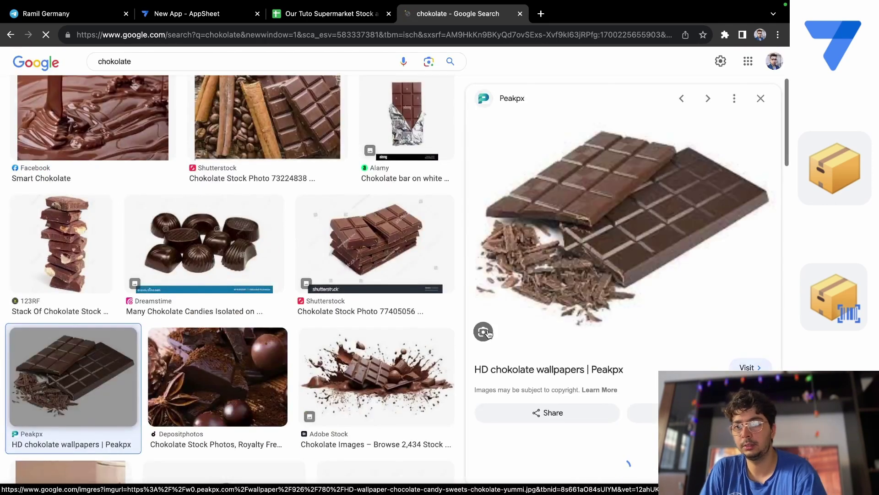
{"action": "right_click", "coordinate": [588, 235]}
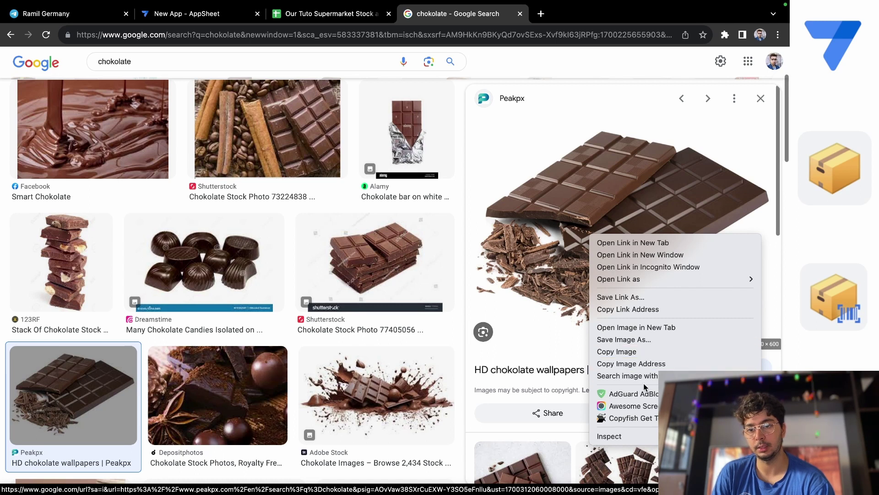
{"action": "left_click", "coordinate": [644, 364]}
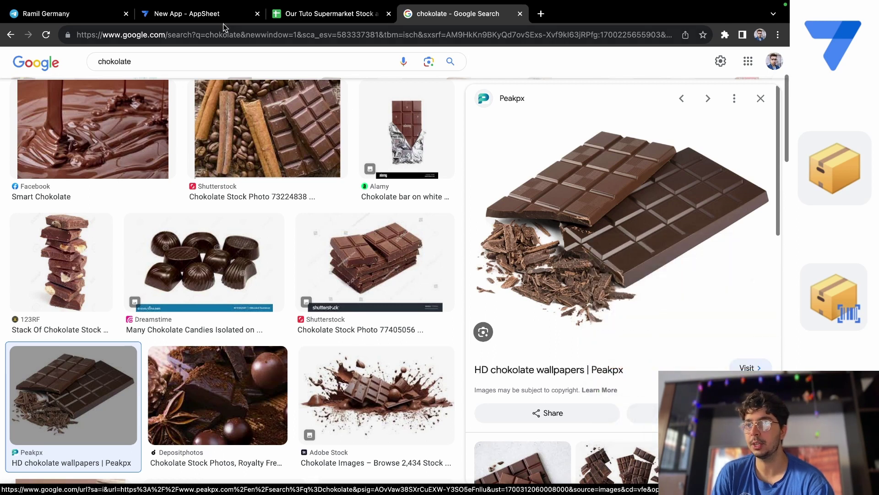
Step: Try the copied image address in the Chokolate row's Image cell D2 of the spreadsheet, and clear the cell again
{"action": "left_click", "coordinate": [289, 11]}
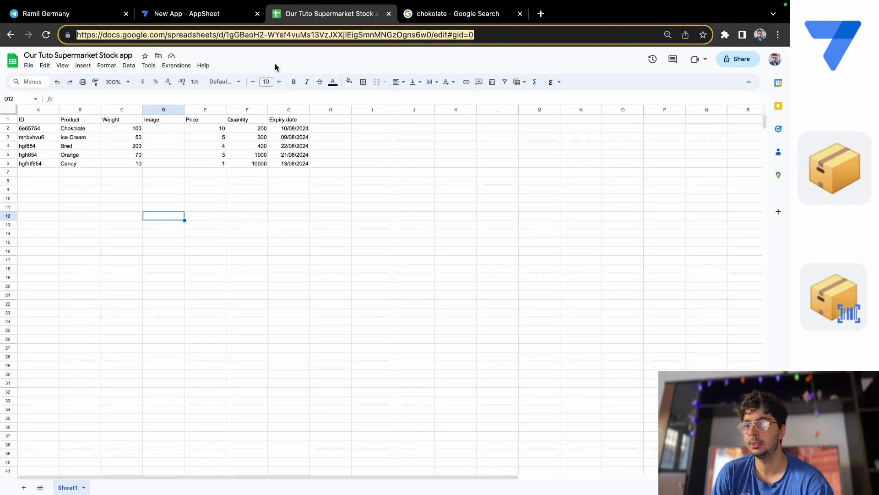
{"action": "double_click", "coordinate": [163, 129]}
{"action": "right_click", "coordinate": [164, 129]}
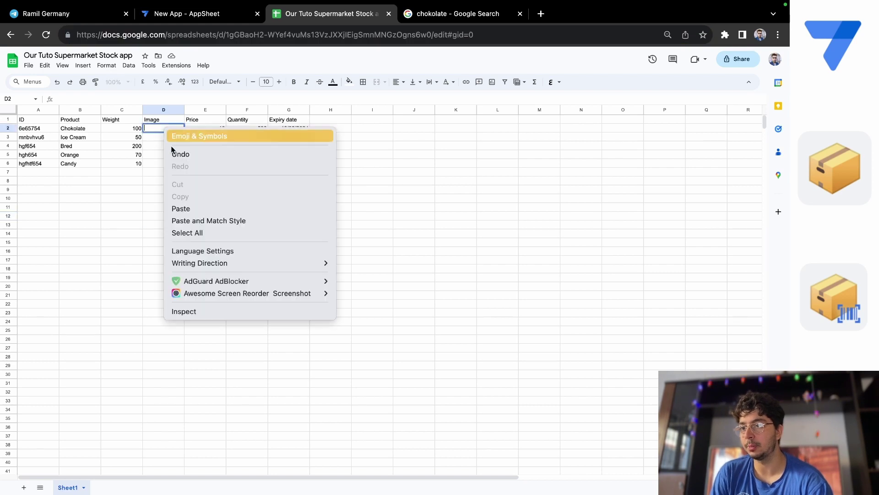
{"action": "left_click", "coordinate": [192, 208]}
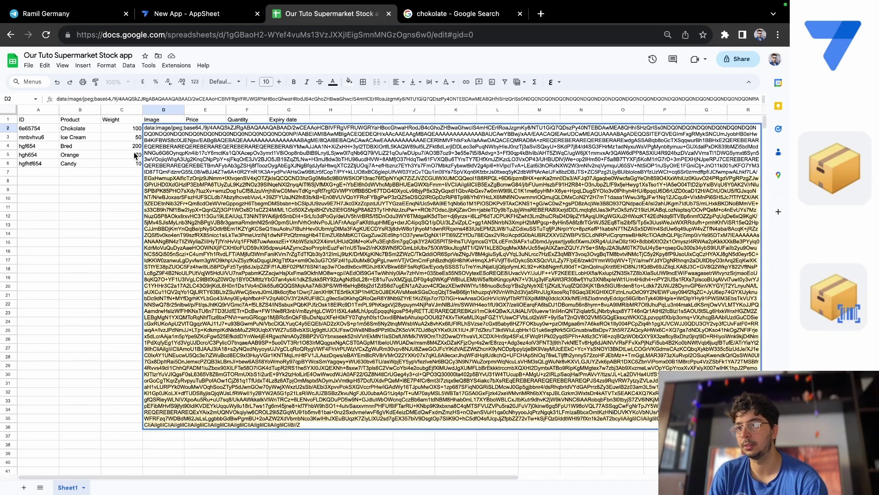
{"action": "left_click", "coordinate": [99, 269]}
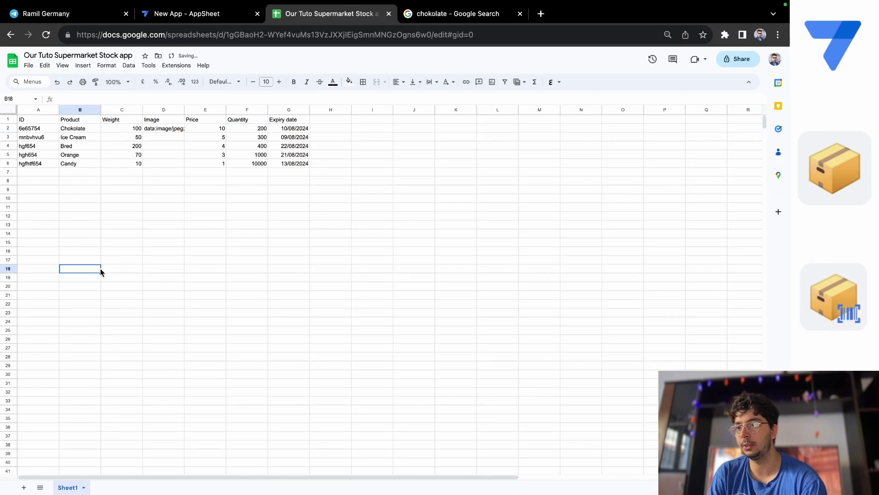
{"action": "double_click", "coordinate": [161, 131]}
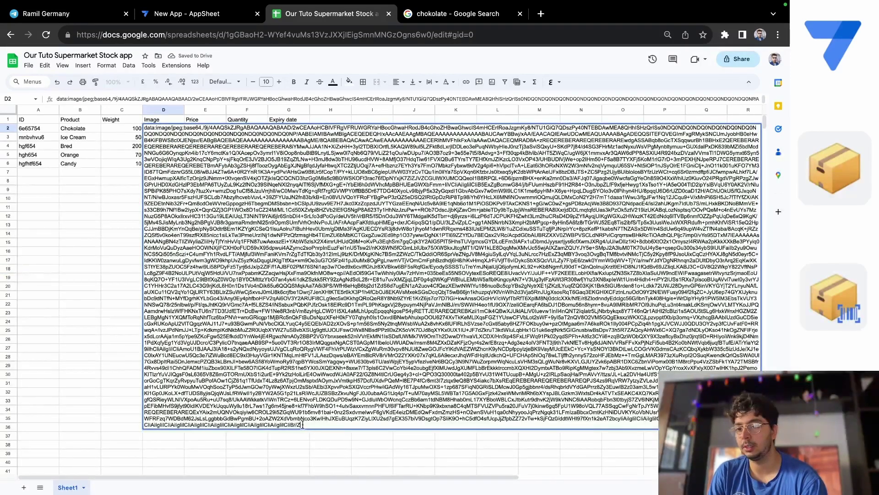
{"action": "key", "text": "BackSpace"}
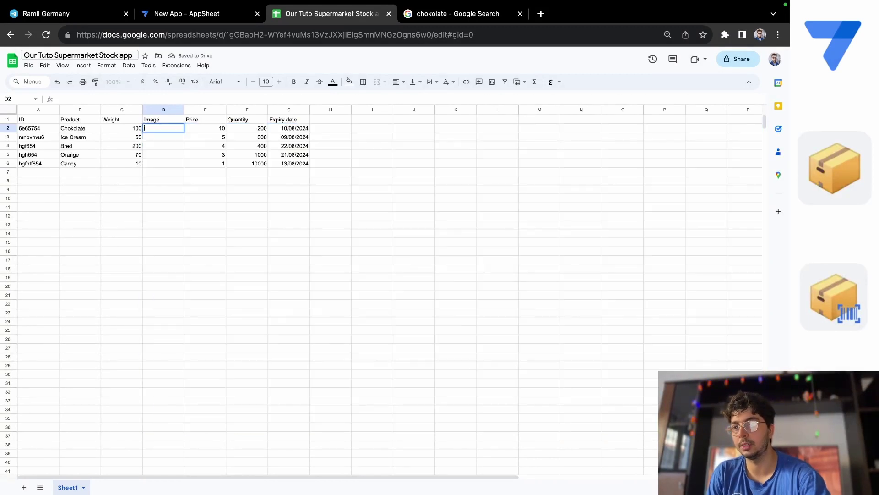
Step: Copy the Peakpx image's link address from the search results and paste it into Chokolate's Image cell D2
{"action": "left_click", "coordinate": [458, 12]}
{"action": "right_click", "coordinate": [598, 207]}
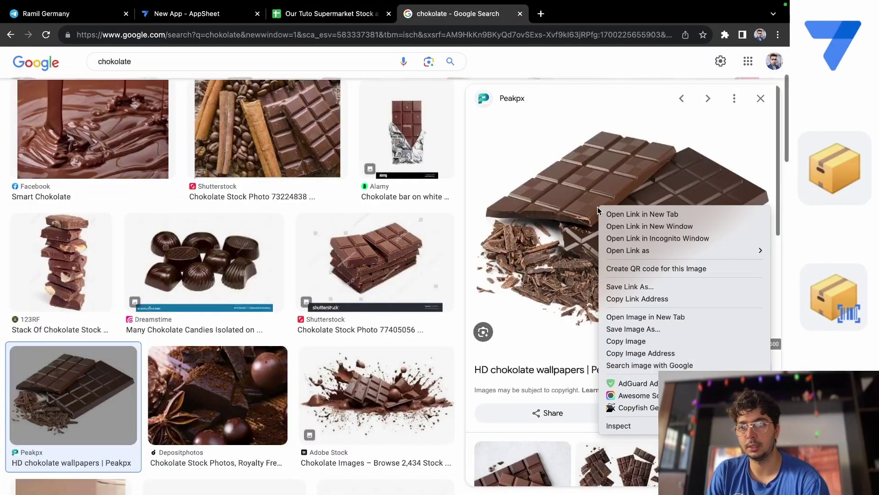
{"action": "left_click", "coordinate": [642, 303]}
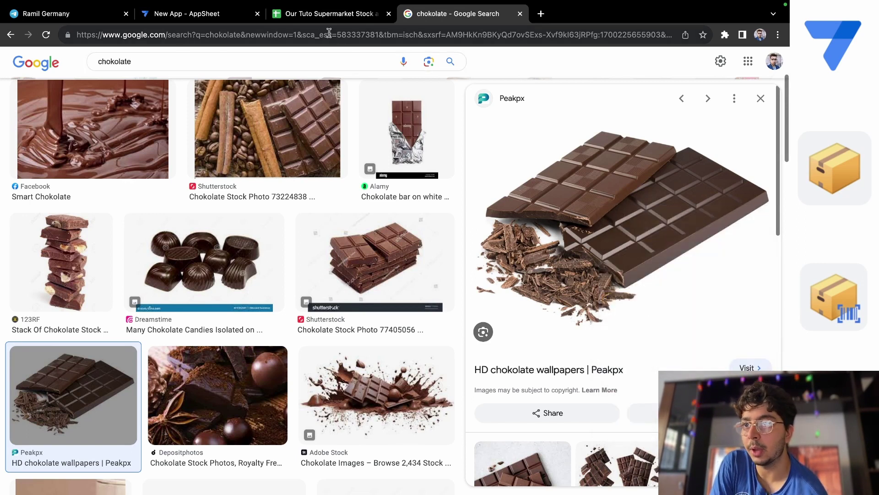
{"action": "left_click", "coordinate": [317, 20]}
{"action": "right_click", "coordinate": [161, 130]}
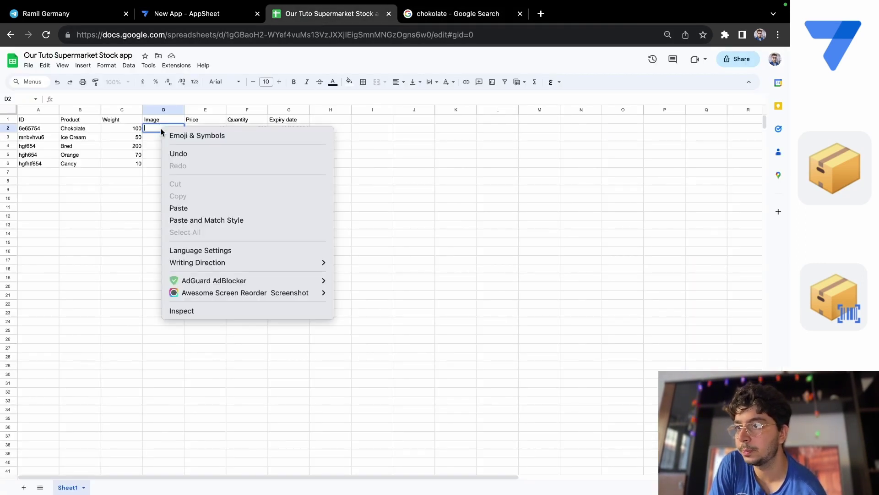
{"action": "left_click", "coordinate": [197, 207]}
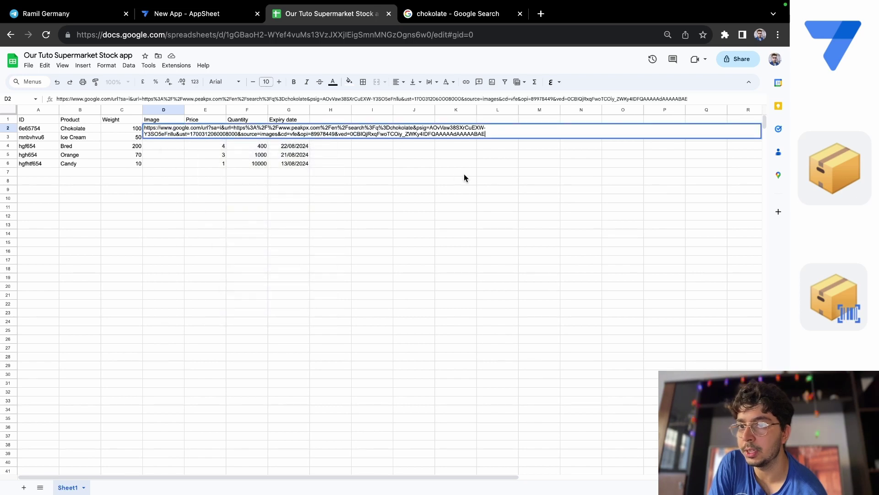
{"action": "left_click", "coordinate": [483, 164]}
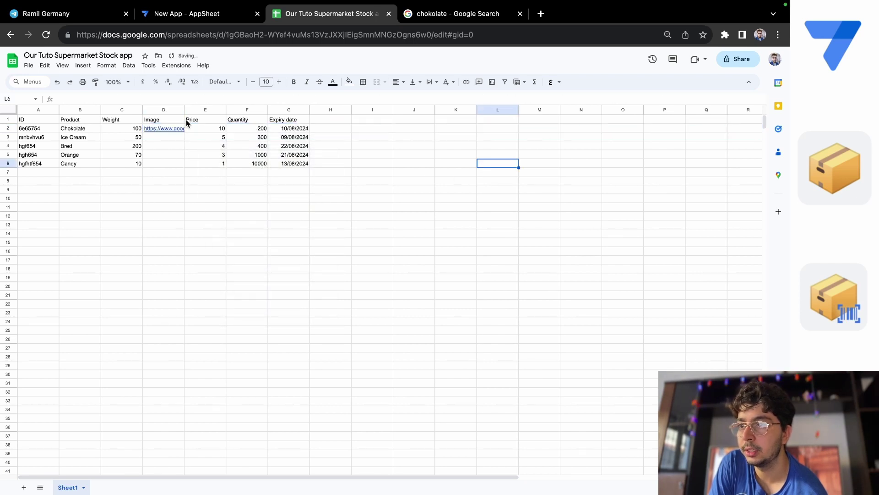
{"action": "left_click", "coordinate": [161, 139]}
Step: Switch to AppSheet, sync the app preview and open the Chokolate record to check its image
{"action": "left_click", "coordinate": [201, 15]}
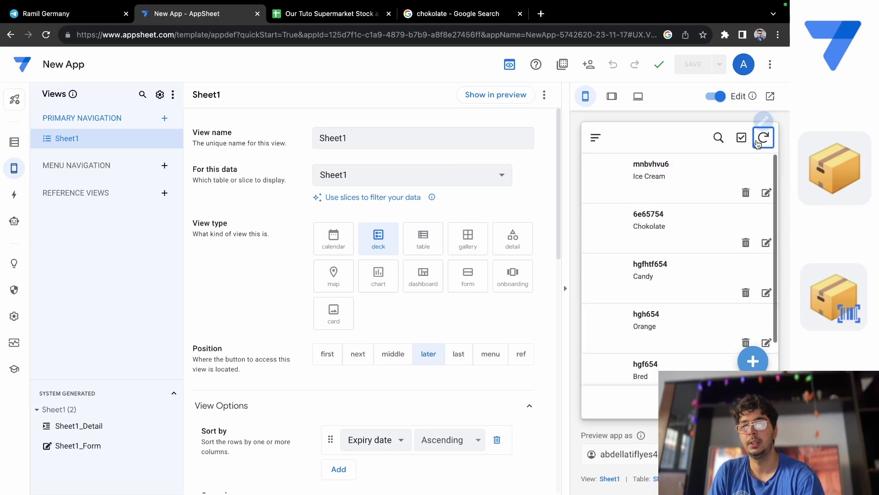
{"action": "left_click", "coordinate": [764, 137]}
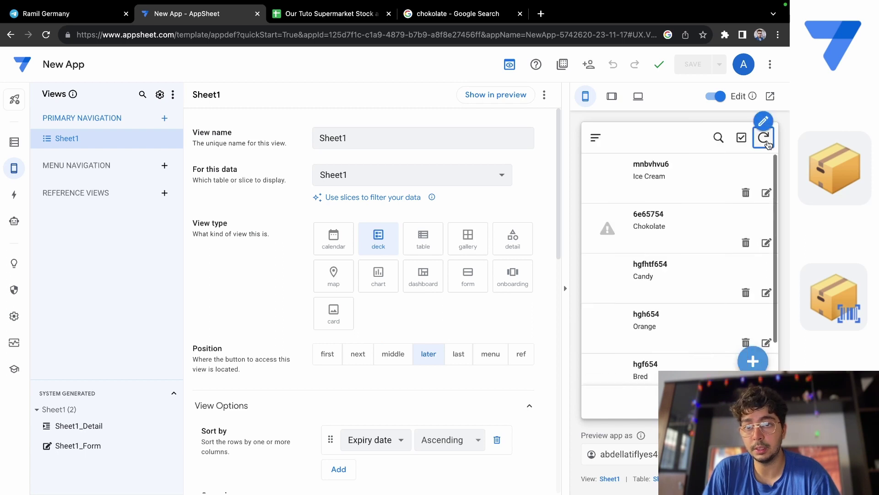
{"action": "left_click", "coordinate": [625, 235]}
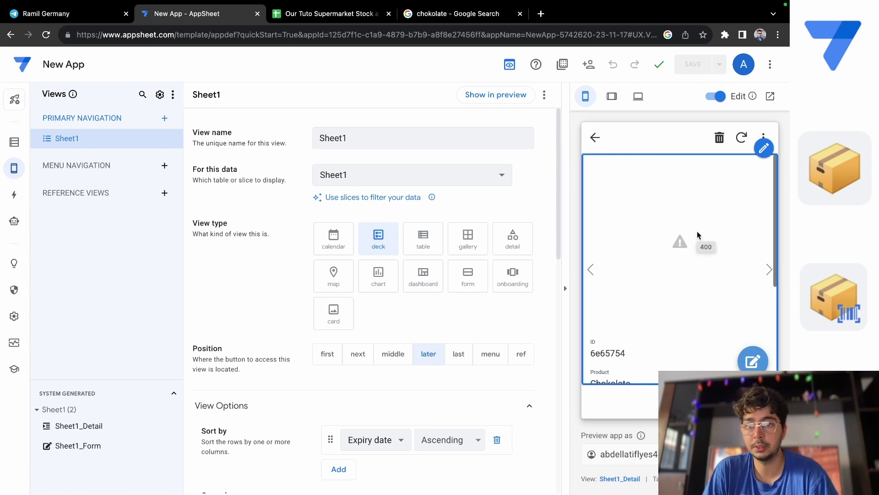
Step: Return to the spreadsheet and open the link stored in Chokolate's Image cell to check where it leads
{"action": "left_click", "coordinate": [293, 15]}
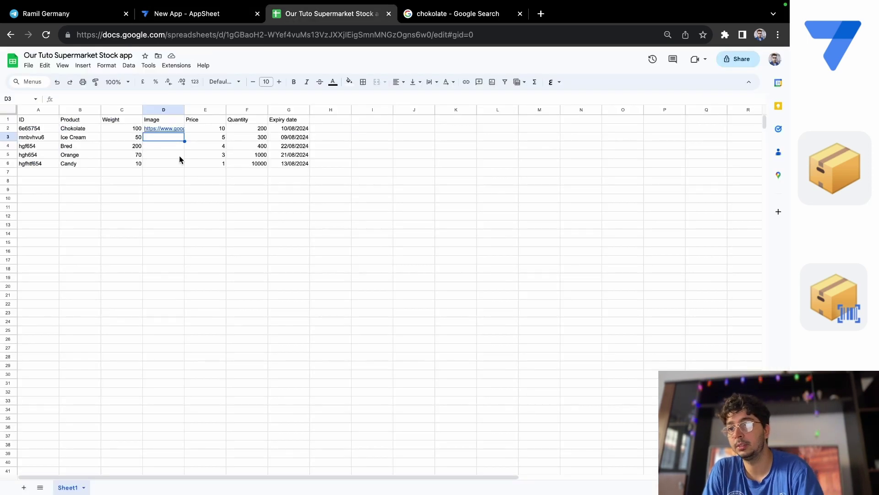
{"action": "mouse_move", "coordinate": [158, 130]}
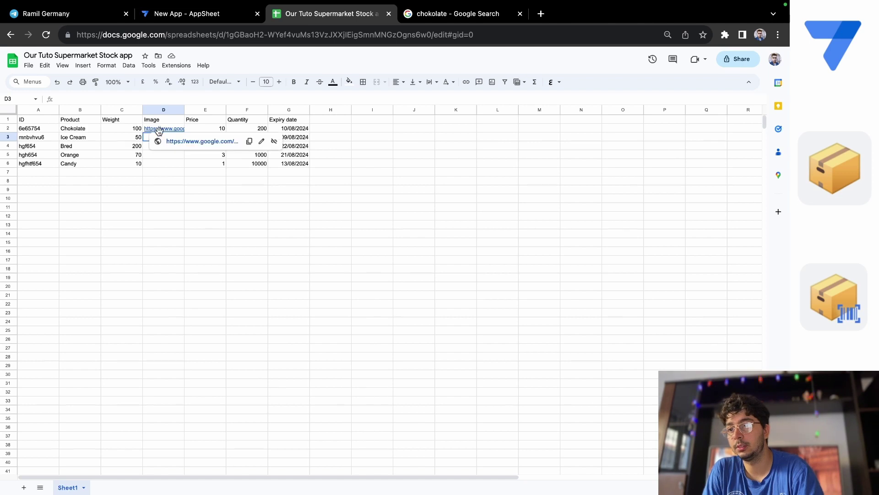
{"action": "left_click", "coordinate": [188, 142]}
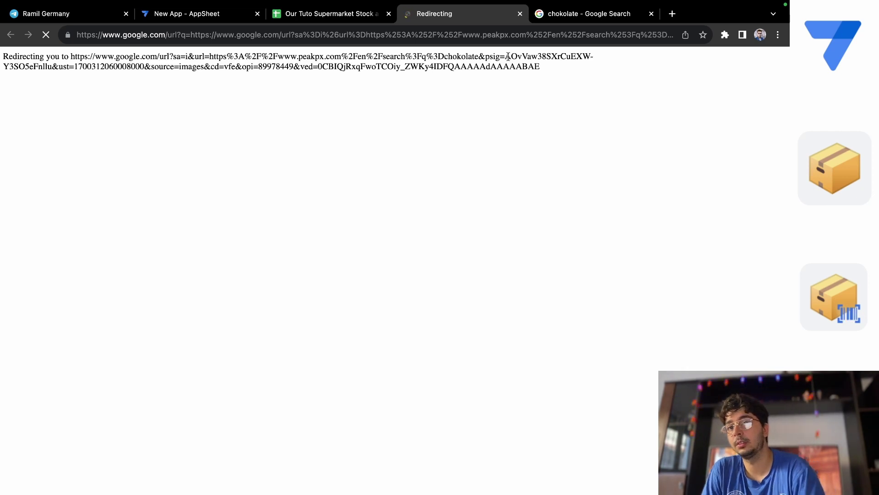
Step: Pick the 123RF "Stack Of Chokolate" image from the Google Images results and open its source page in a new tab
{"action": "left_click", "coordinate": [597, 10]}
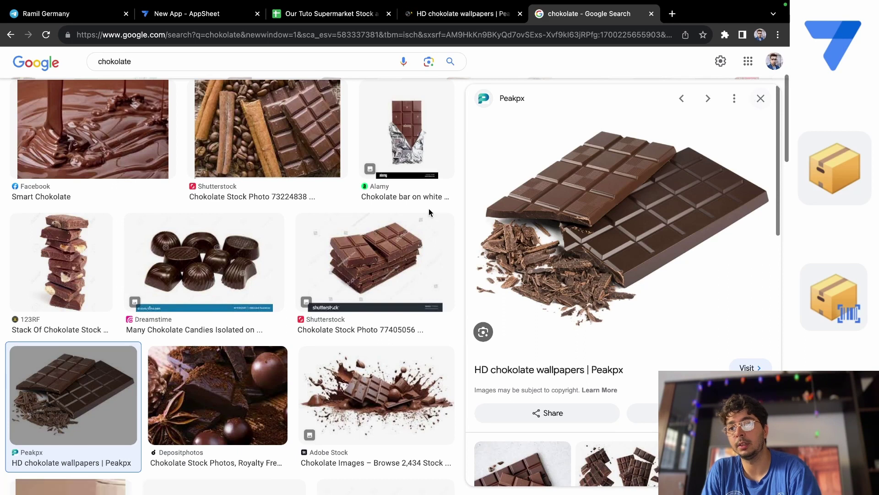
{"action": "key", "text": "Escape"}
{"action": "scroll", "coordinate": [447, 259], "scroll_direction": "up", "scroll_amount": 5}
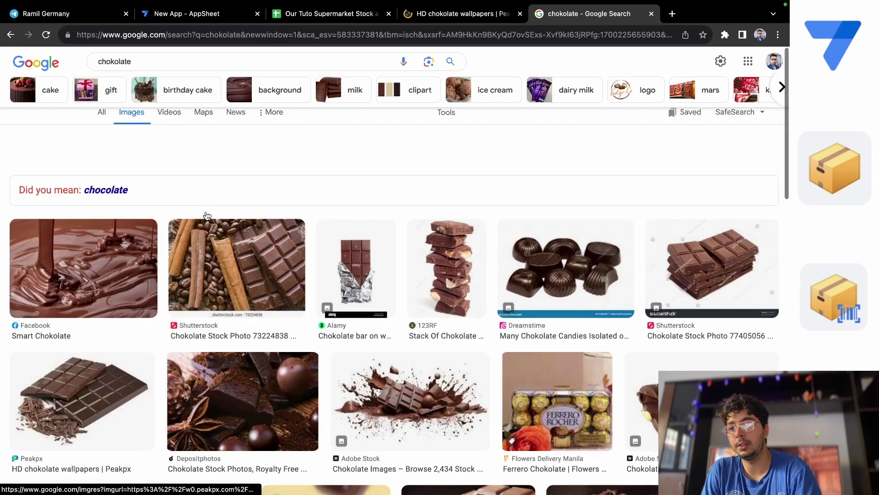
{"action": "scroll", "coordinate": [207, 215], "scroll_direction": "up", "scroll_amount": 2}
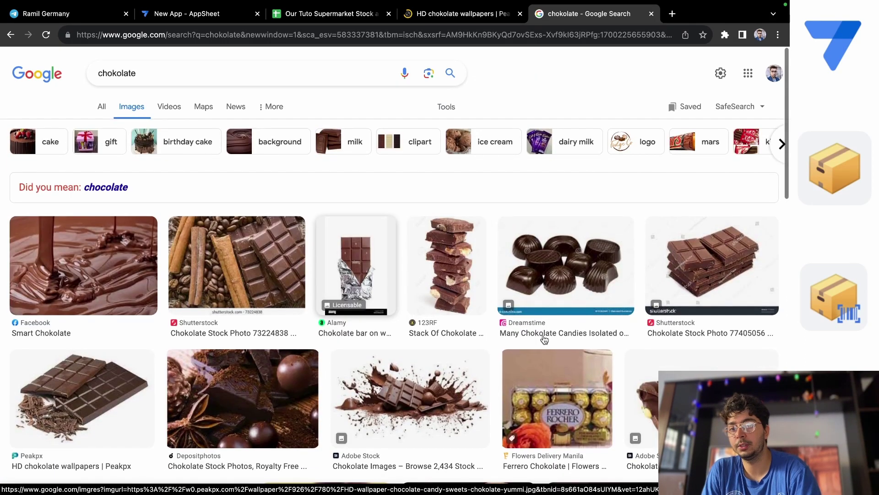
{"action": "scroll", "coordinate": [544, 339], "scroll_direction": "down", "scroll_amount": 1}
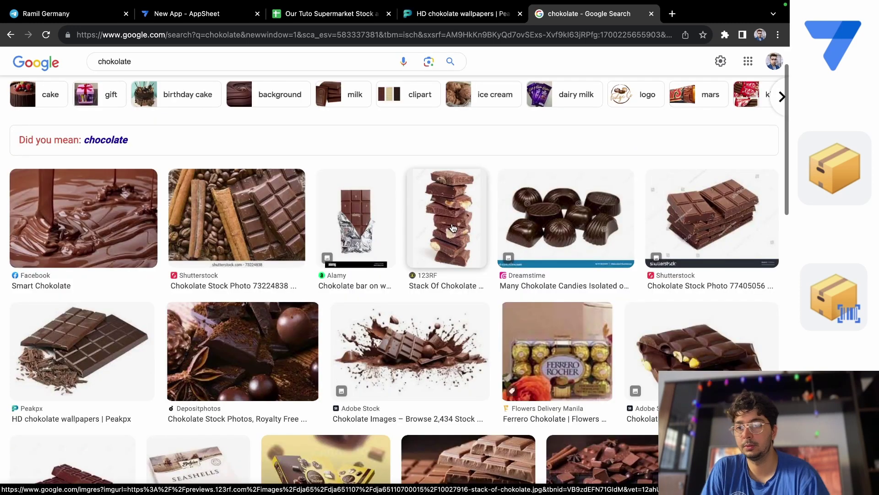
{"action": "left_click", "coordinate": [453, 228]}
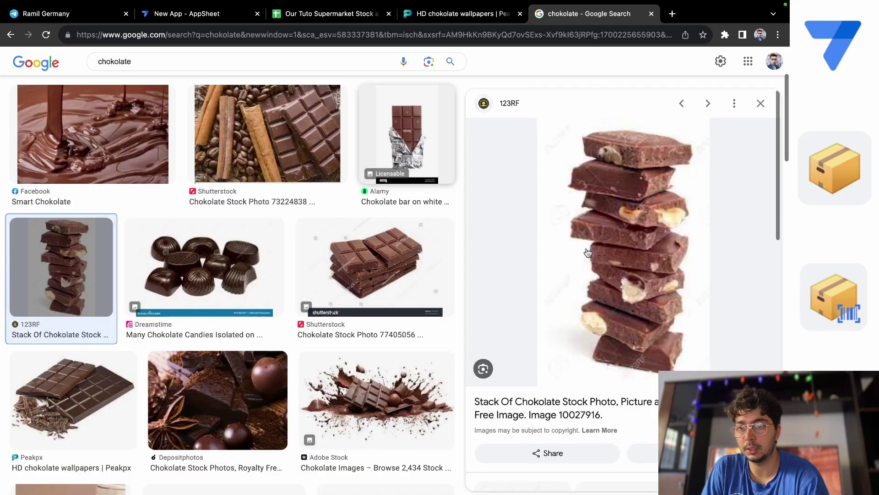
{"action": "right_click", "coordinate": [590, 247]}
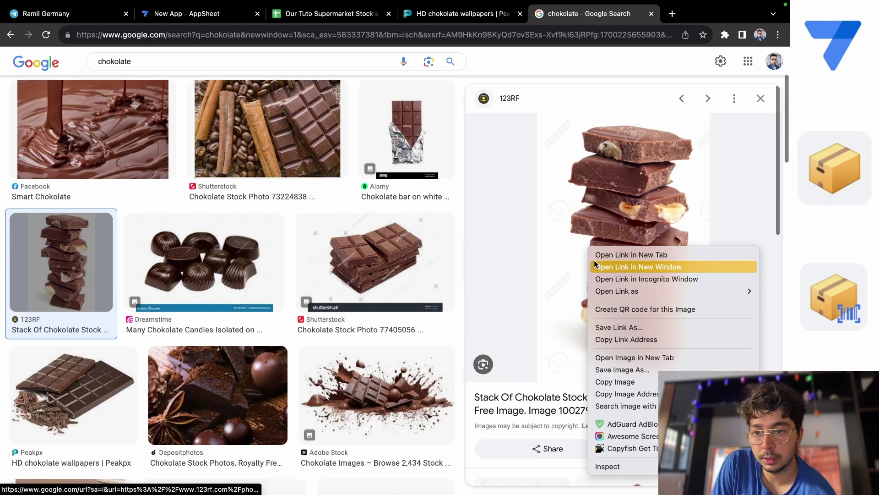
{"action": "key", "text": "Escape"}
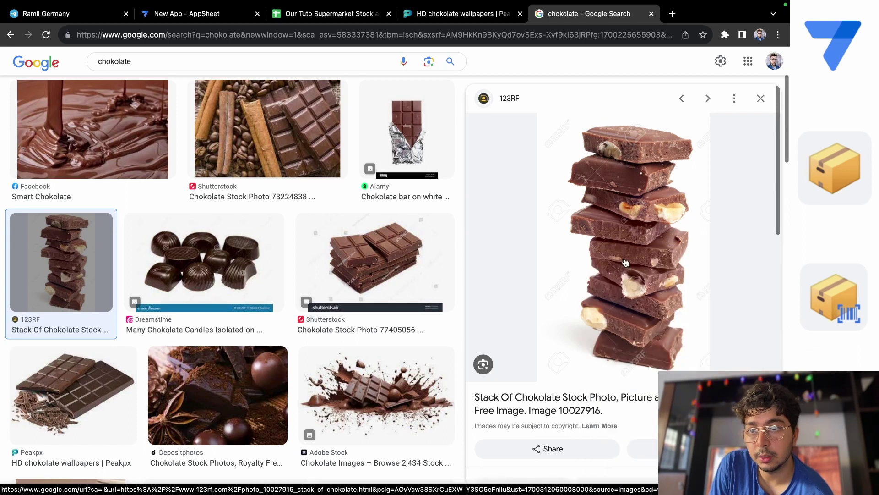
{"action": "middle_click", "coordinate": [626, 263]}
{"action": "left_click", "coordinate": [629, 17]}
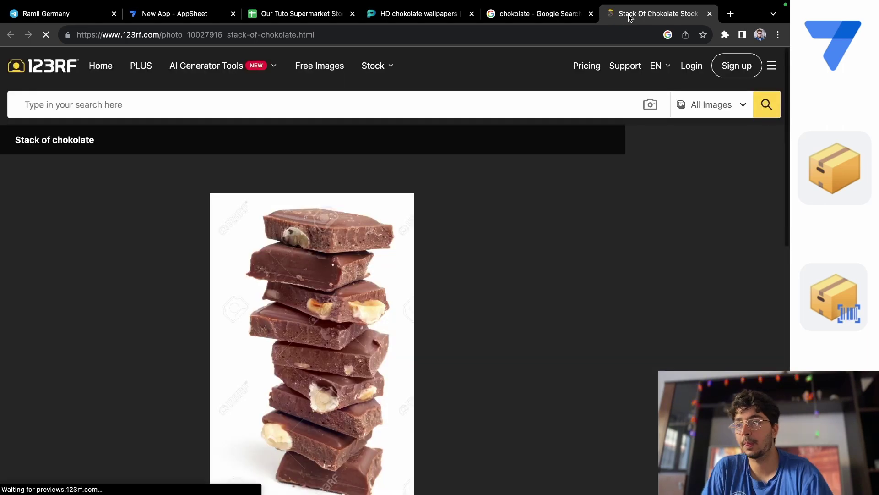
Step: Open the 123RF chocolate stack picture in its own tab, and close the Google search and 123RF page tabs
{"action": "scroll", "coordinate": [459, 254], "scroll_direction": "down", "scroll_amount": 2}
{"action": "right_click", "coordinate": [258, 313]}
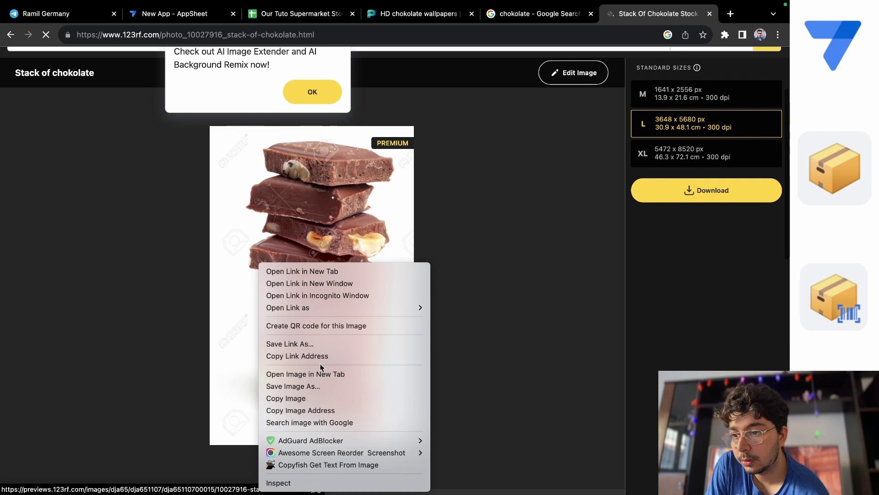
{"action": "left_click", "coordinate": [319, 375]}
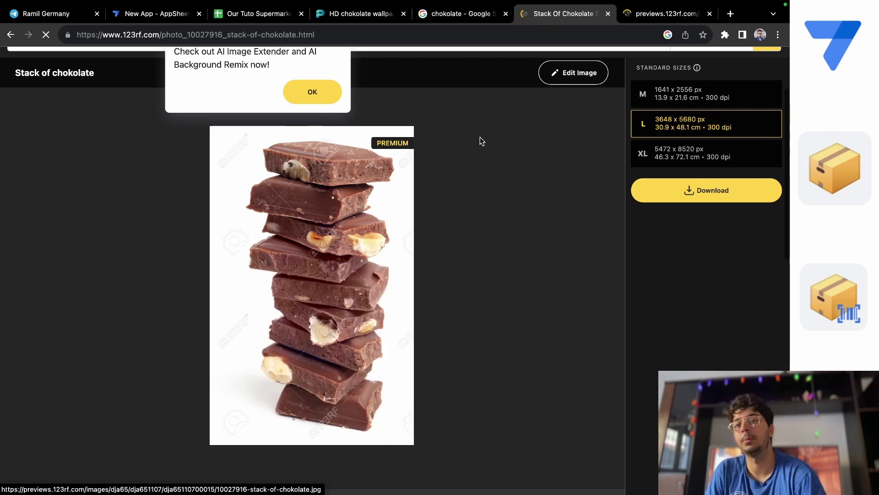
{"action": "left_click", "coordinate": [506, 14]}
{"action": "left_click", "coordinate": [506, 14]}
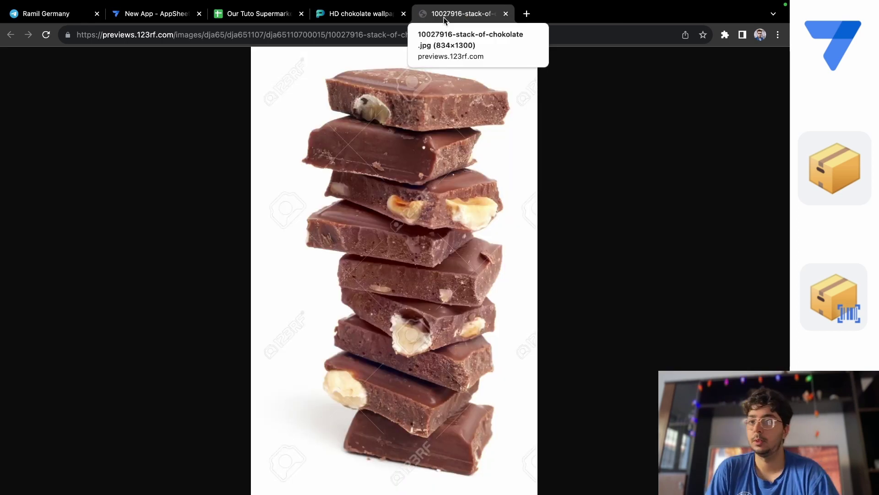
Step: Copy the URL of 10027916-stack-of-chokolate.jpg and replace the link in Chokolate's Image cell D2 with it
{"action": "left_click", "coordinate": [379, 34]}
{"action": "right_click", "coordinate": [379, 34]}
{"action": "left_click", "coordinate": [420, 130]}
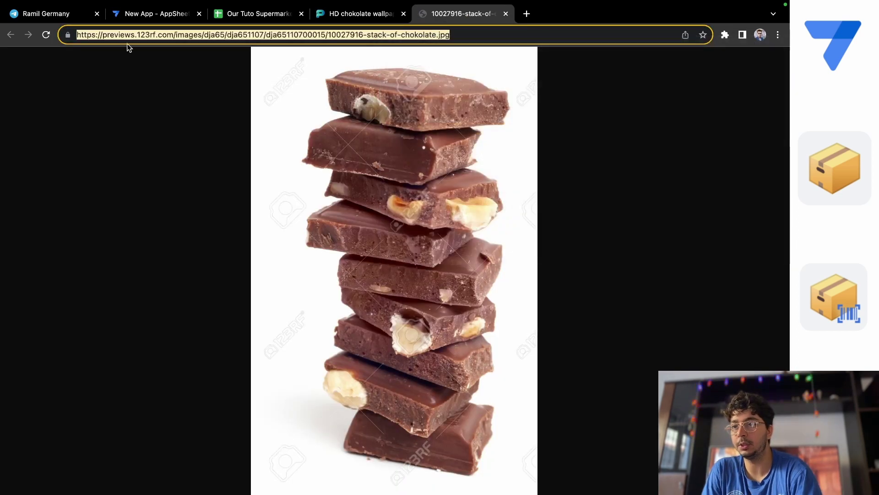
{"action": "left_click", "coordinate": [257, 13]}
{"action": "key", "text": "Down"}
{"action": "double_click", "coordinate": [173, 128]}
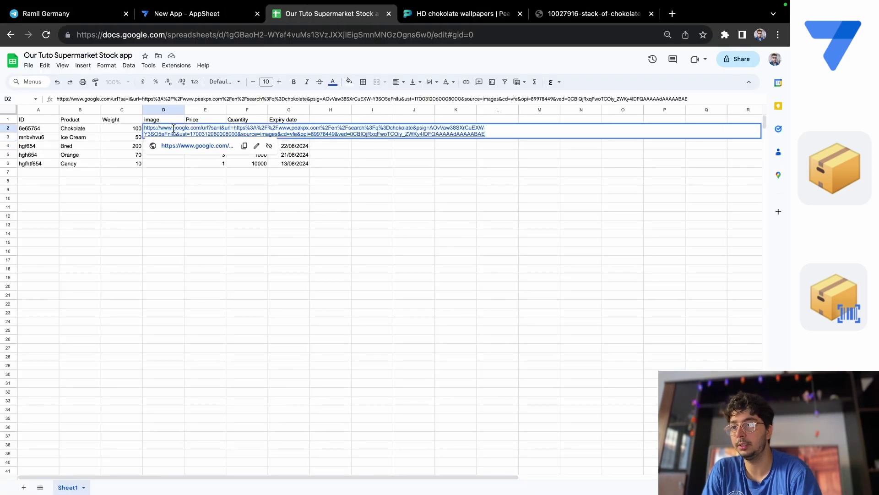
{"action": "left_click_drag", "start_coordinate": [500, 130], "coordinate": [60, 108]}
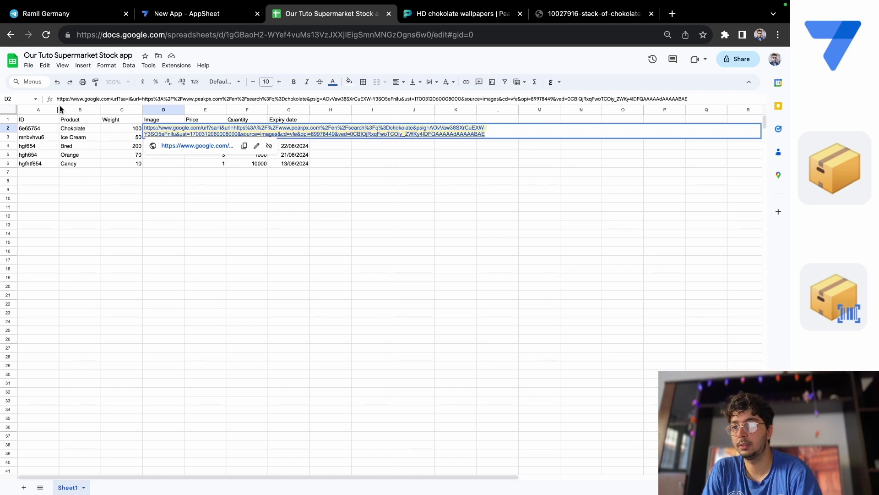
{"action": "key", "text": "super+v"}
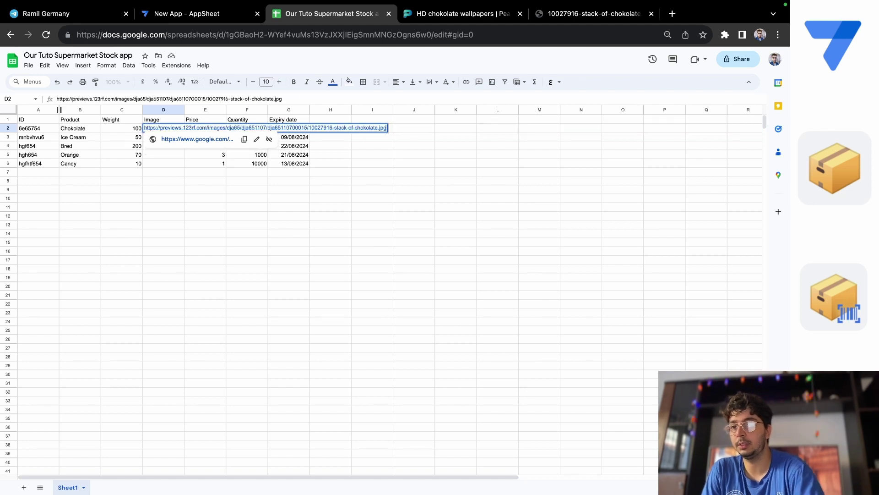
Step: Confirm the new link in Chokolate's Image cell, sync the app preview in AppSheet and return it to the product list
{"action": "key", "text": "Return"}
{"action": "left_click", "coordinate": [159, 129]}
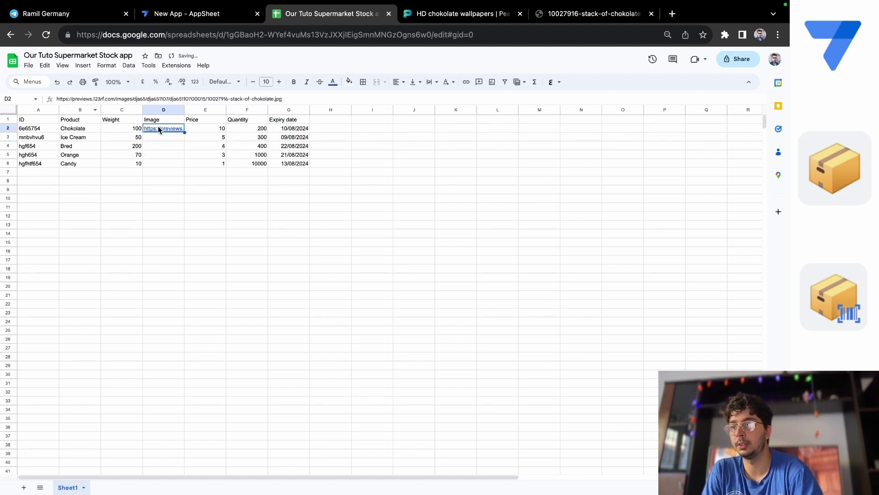
{"action": "left_click", "coordinate": [166, 13]}
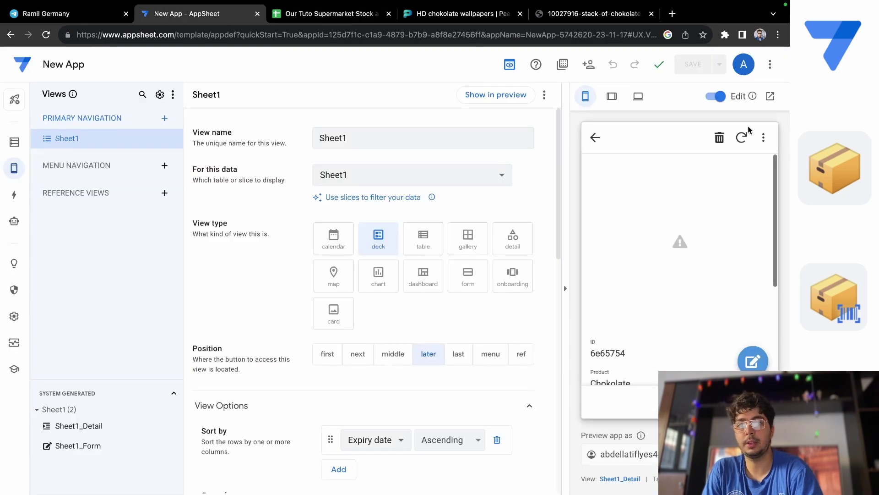
{"action": "left_click", "coordinate": [757, 139]}
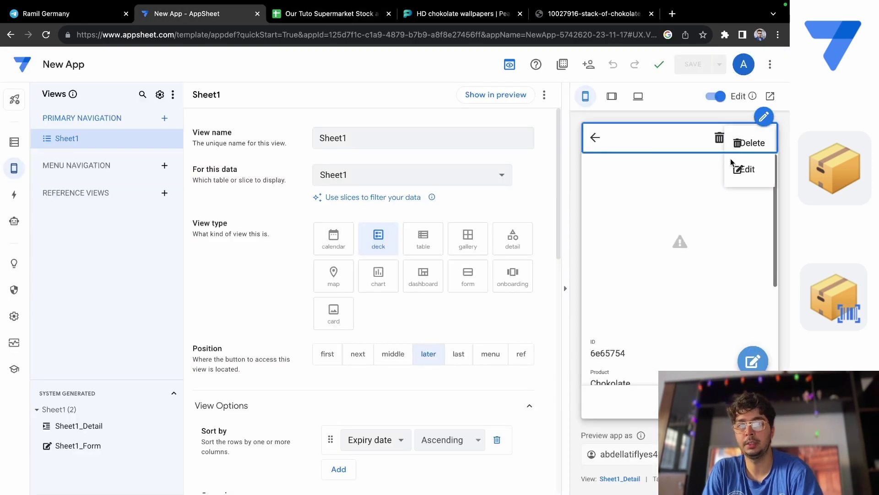
{"action": "left_click", "coordinate": [691, 166]}
{"action": "left_click", "coordinate": [742, 137]}
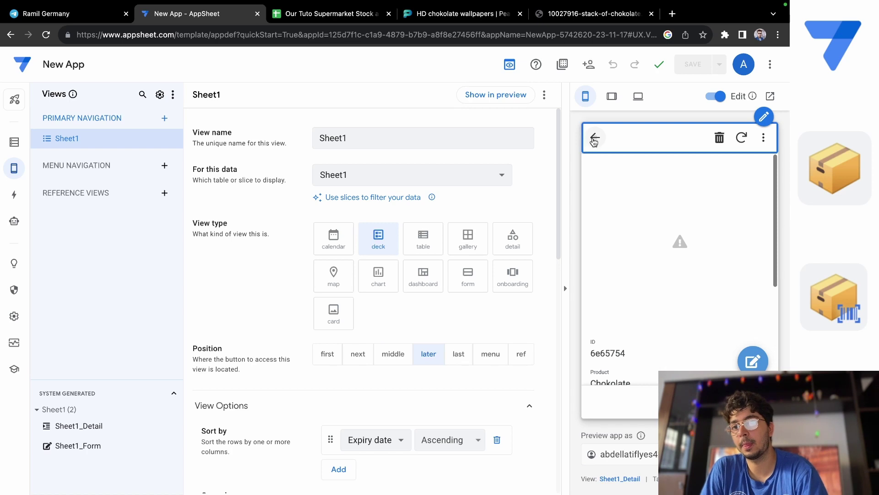
{"action": "left_click", "coordinate": [595, 137]}
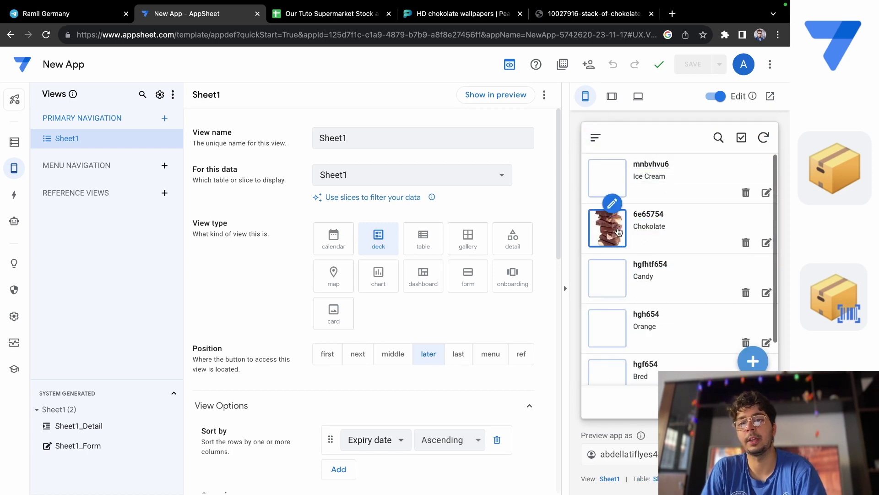
Step: Open the Chokolate record in the app preview to check its picture and details, and return to the product list
{"action": "left_click", "coordinate": [678, 233]}
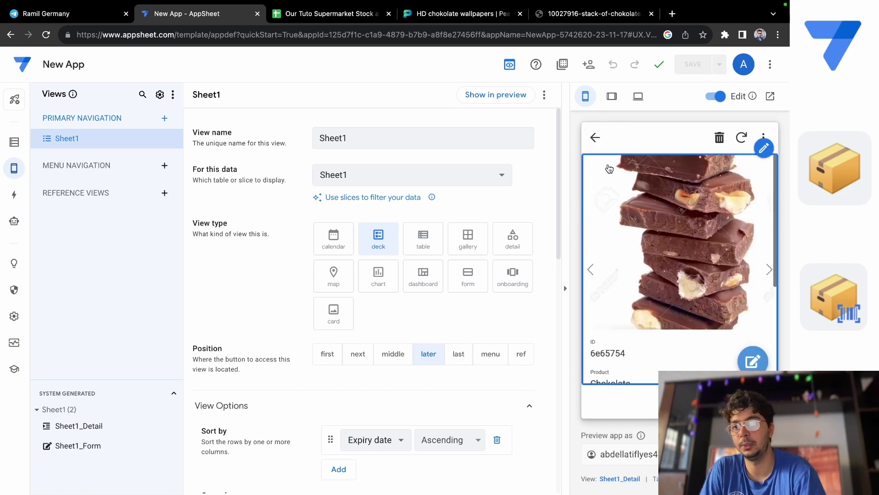
{"action": "scroll", "coordinate": [681, 278], "scroll_direction": "down", "scroll_amount": 4}
{"action": "scroll", "coordinate": [681, 277], "scroll_direction": "up", "scroll_amount": 4}
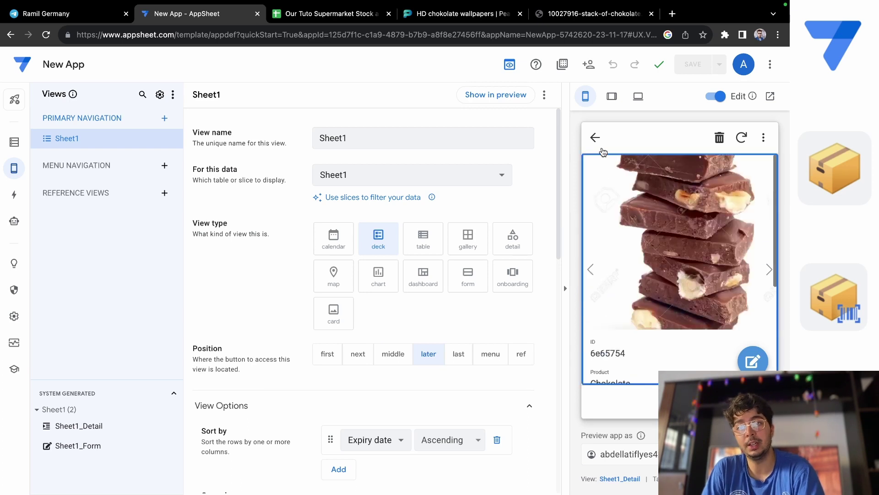
{"action": "left_click", "coordinate": [595, 137]}
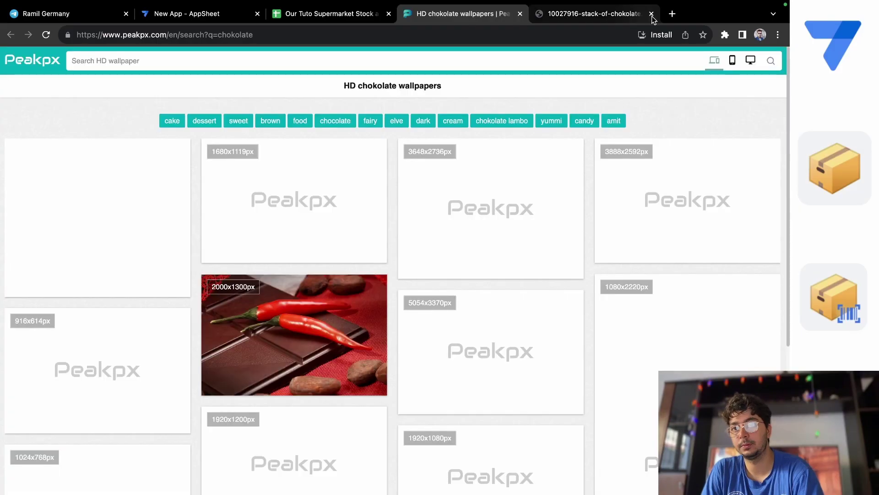
Step: Close the Peakpx and chocolate image tabs and search Google Images for "ice cream" in a new tab
{"action": "left_click", "coordinate": [653, 15]}
{"action": "left_click", "coordinate": [520, 14]}
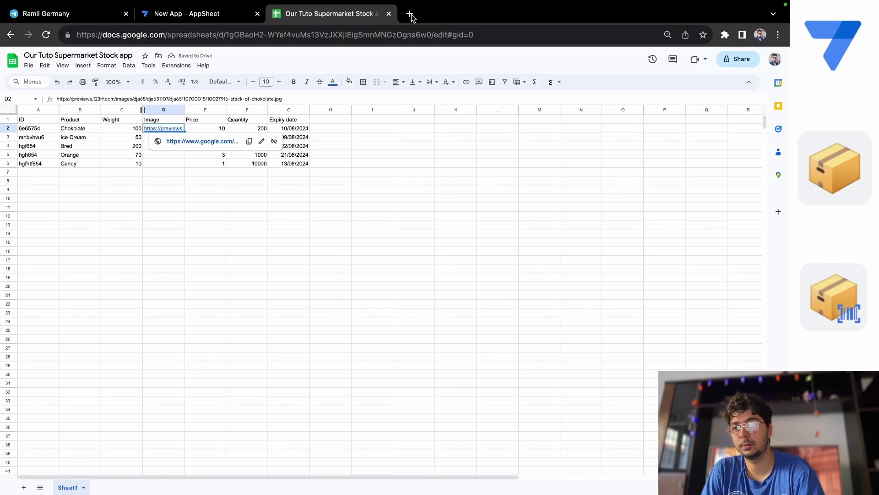
{"action": "left_click", "coordinate": [410, 14]}
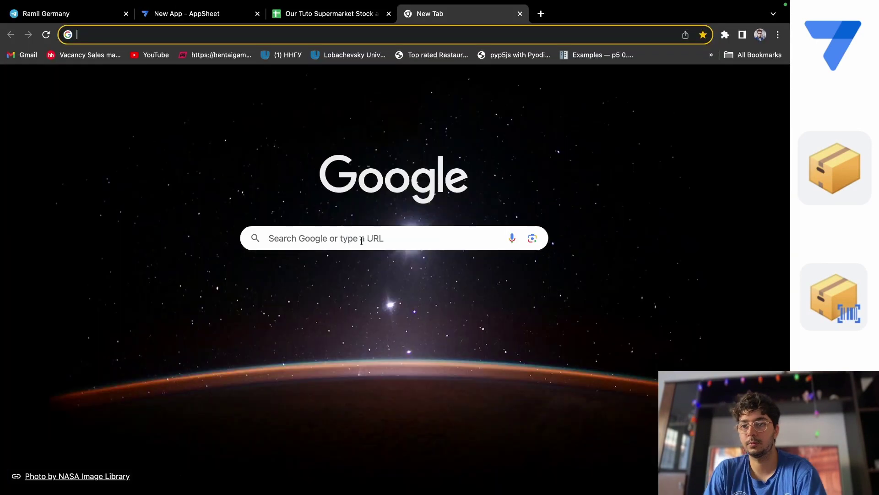
{"action": "left_click", "coordinate": [362, 241]}
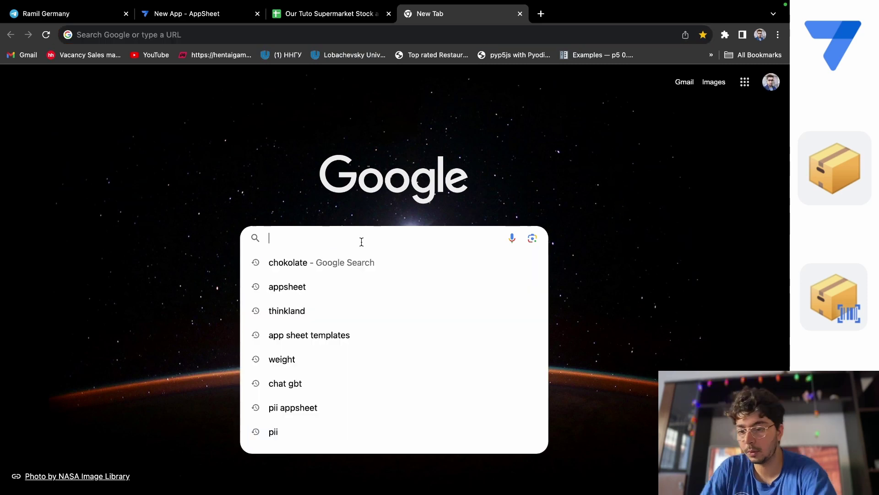
{"action": "type", "text": "ice cream"}
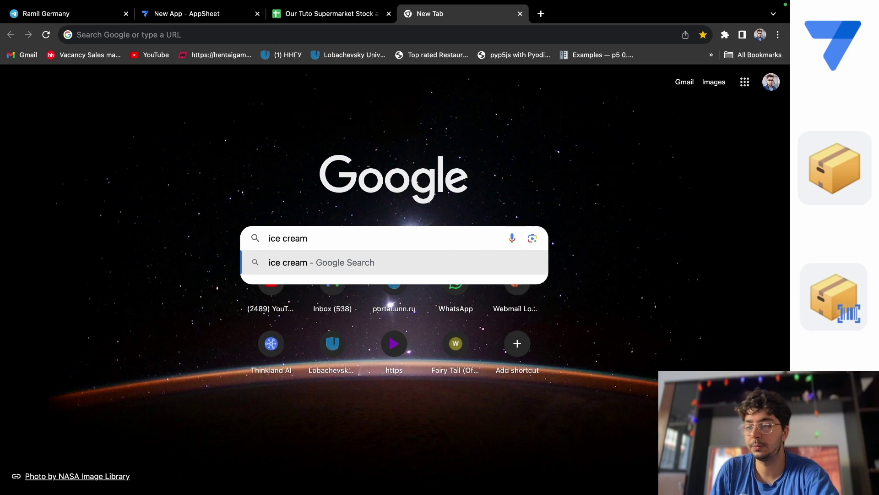
{"action": "key", "text": "Return"}
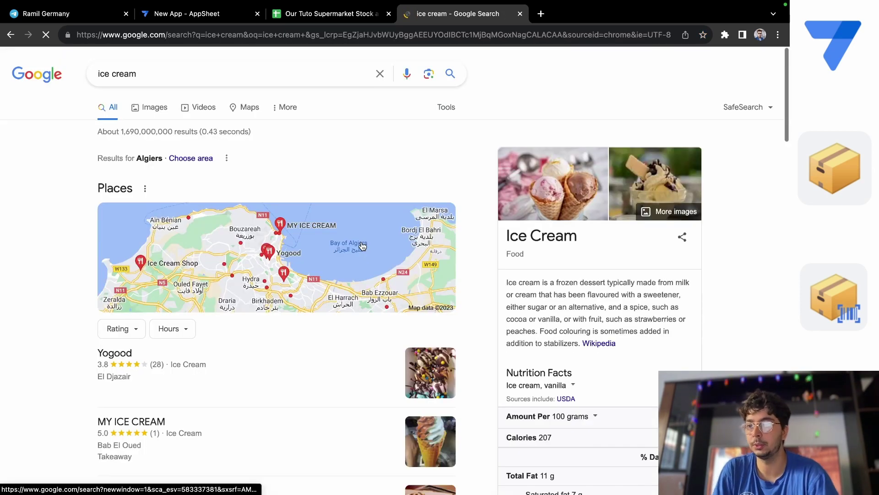
{"action": "left_click", "coordinate": [141, 110]}
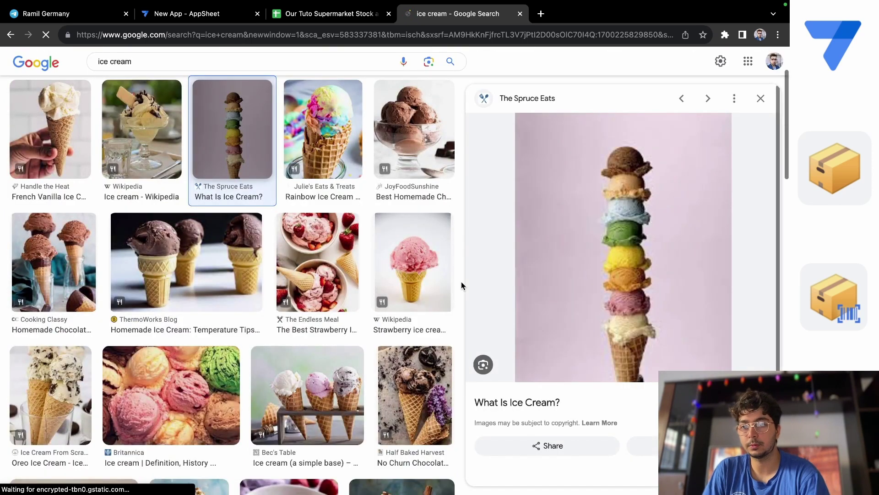
Step: Open The Spruce Eats "What Is Ice Cream?" picture in its own tab and copy its URL
{"action": "right_click", "coordinate": [629, 289]}
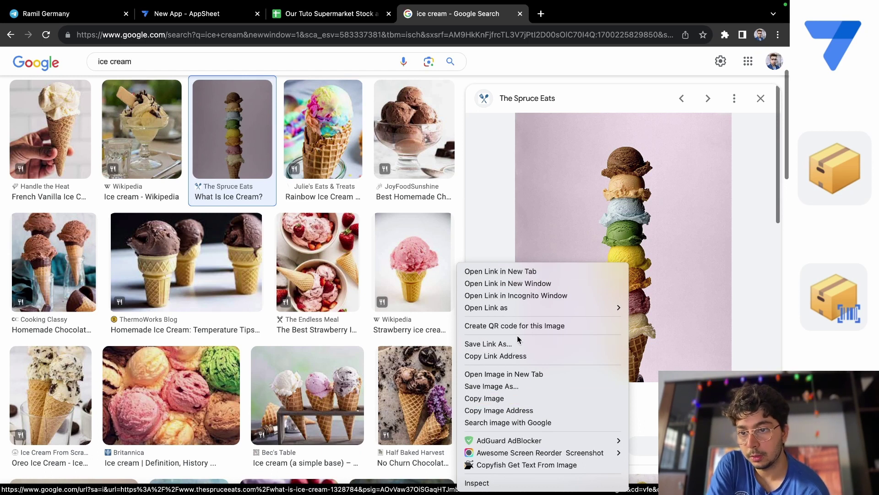
{"action": "left_click", "coordinate": [516, 374]}
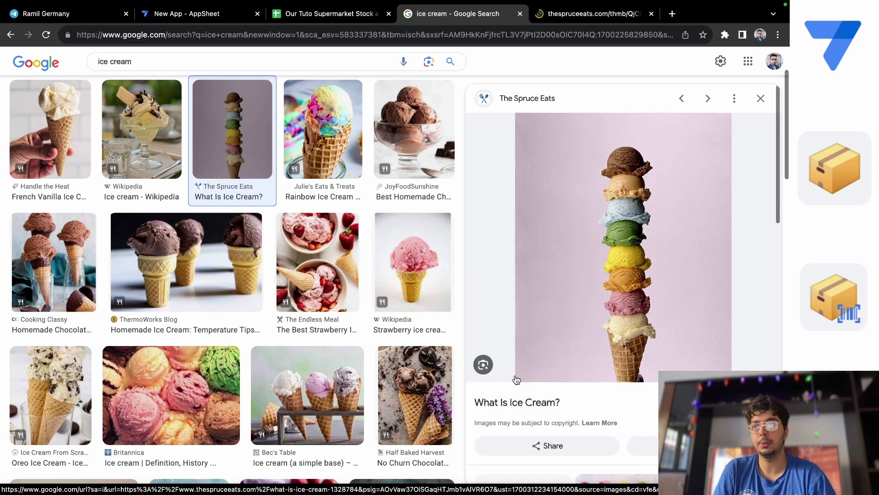
{"action": "left_click", "coordinate": [593, 15]}
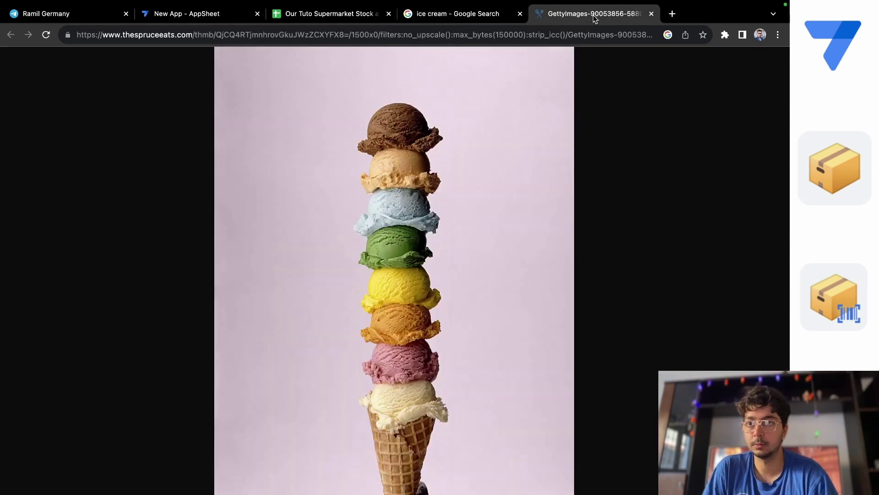
{"action": "left_click", "coordinate": [553, 35]}
{"action": "right_click", "coordinate": [553, 34]}
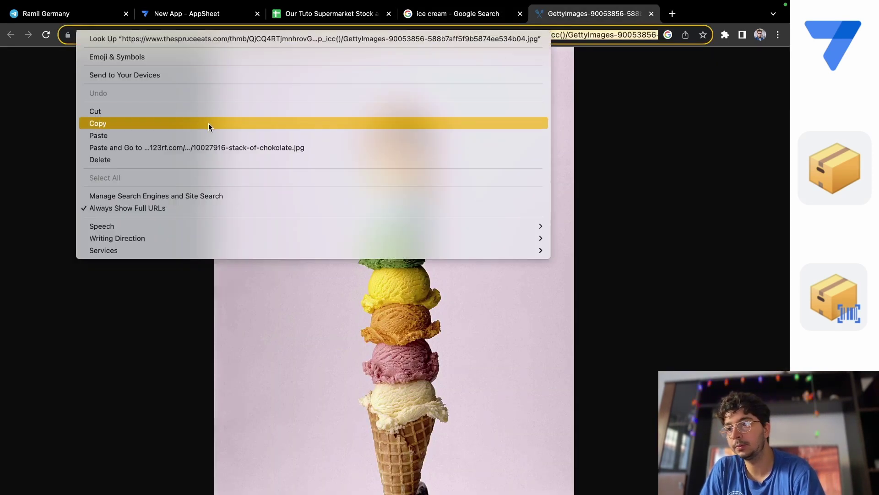
{"action": "left_click", "coordinate": [208, 123]}
Step: Paste the copied image URL into Ice Cream's Image cell D3 and sync the app preview in AppSheet
{"action": "left_click", "coordinate": [306, 16]}
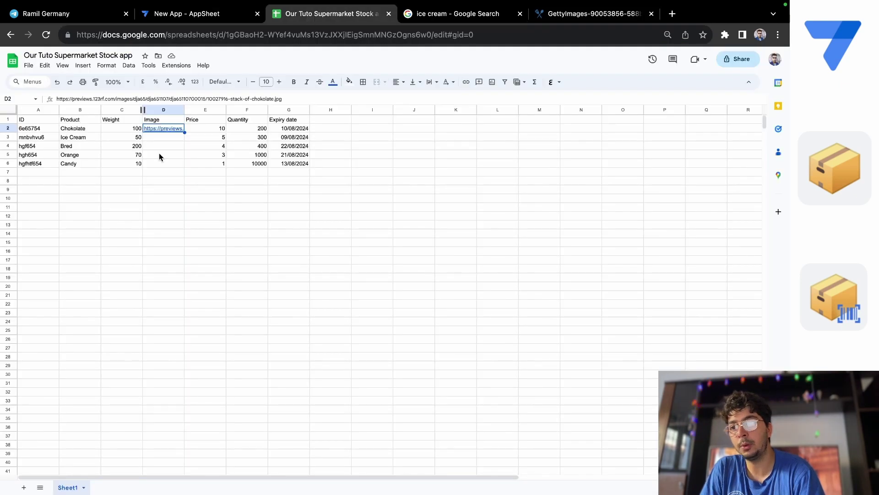
{"action": "left_click", "coordinate": [159, 139]}
{"action": "right_click", "coordinate": [159, 139]}
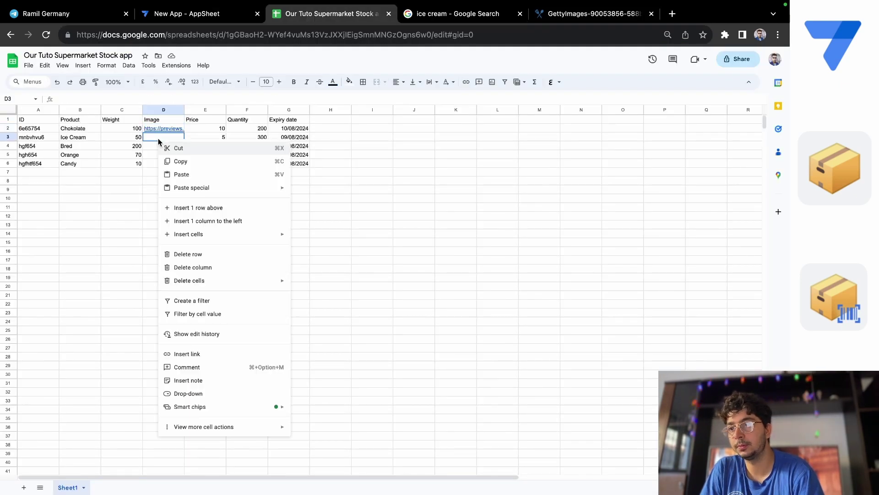
{"action": "left_click", "coordinate": [186, 174]}
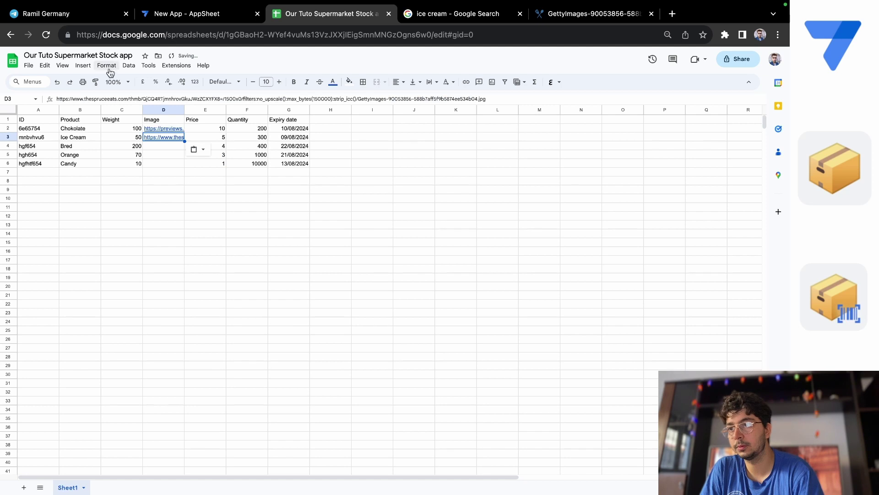
{"action": "left_click", "coordinate": [182, 15]}
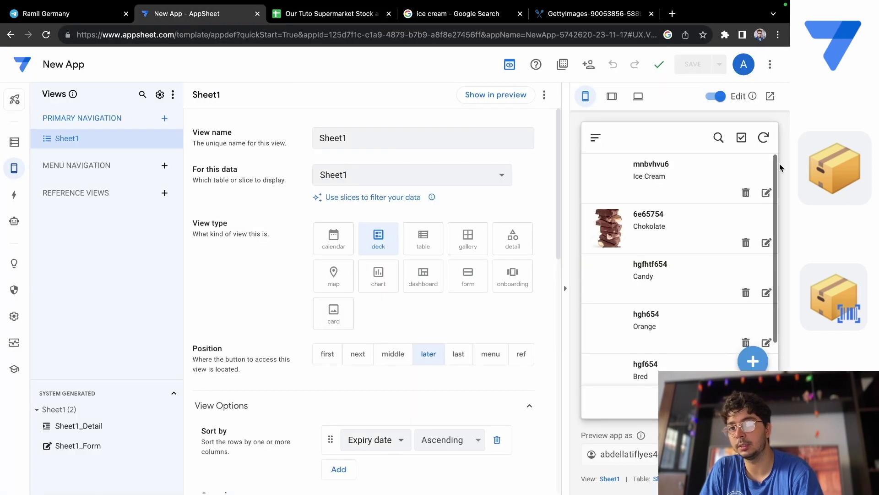
{"action": "left_click", "coordinate": [762, 138]}
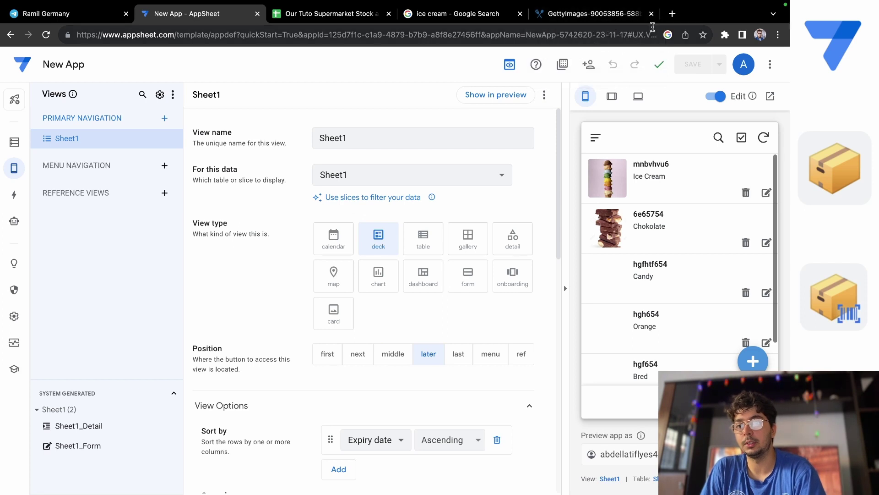
Step: Search Google Images for "candy" in a new tab
{"action": "left_click", "coordinate": [672, 14]}
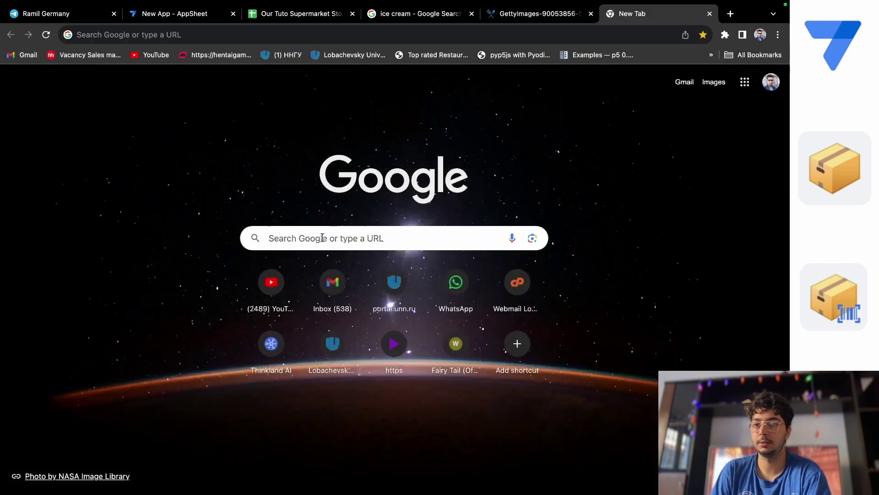
{"action": "left_click", "coordinate": [324, 237]}
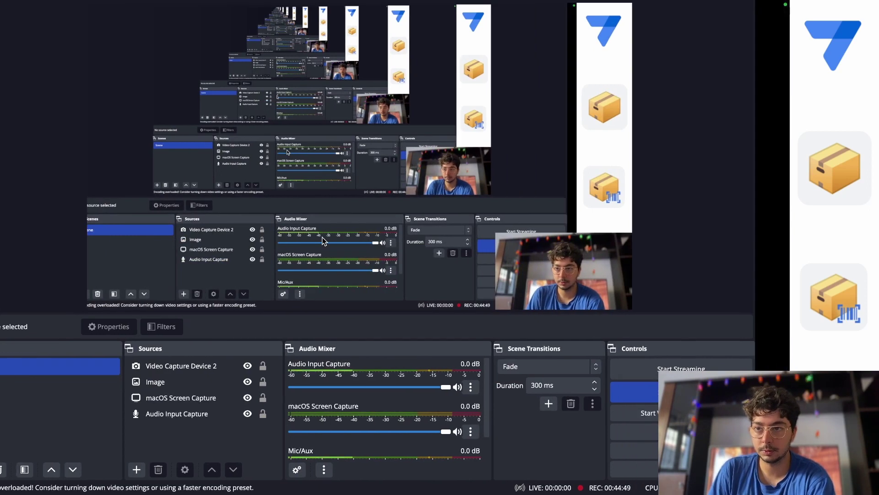
{"action": "key", "text": "ctrl+Right"}
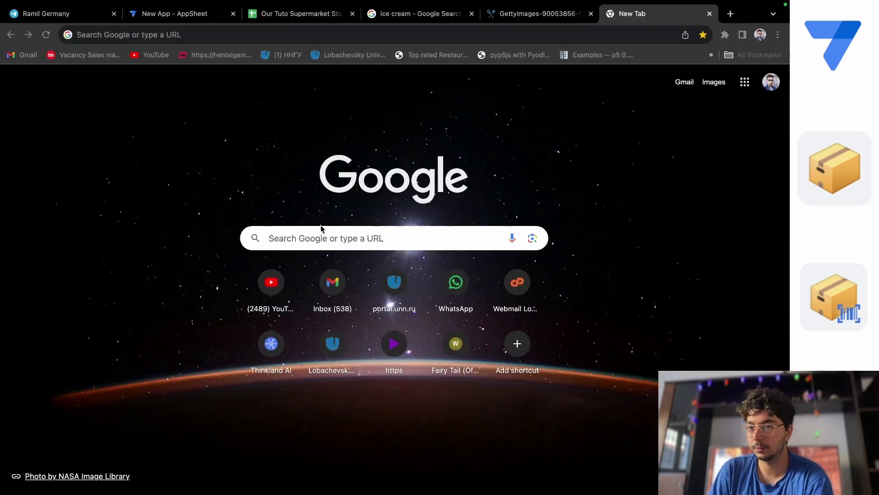
{"action": "left_click", "coordinate": [313, 237]}
{"action": "type", "text": "candy"}
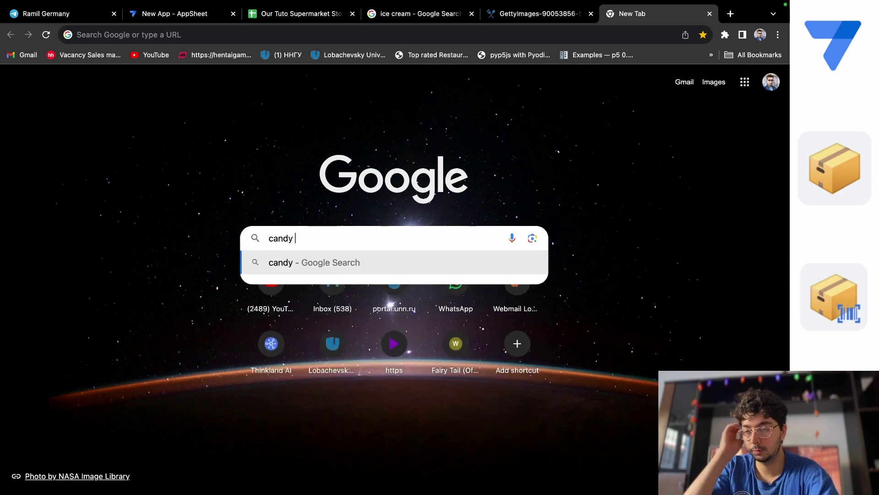
{"action": "key", "text": "Return"}
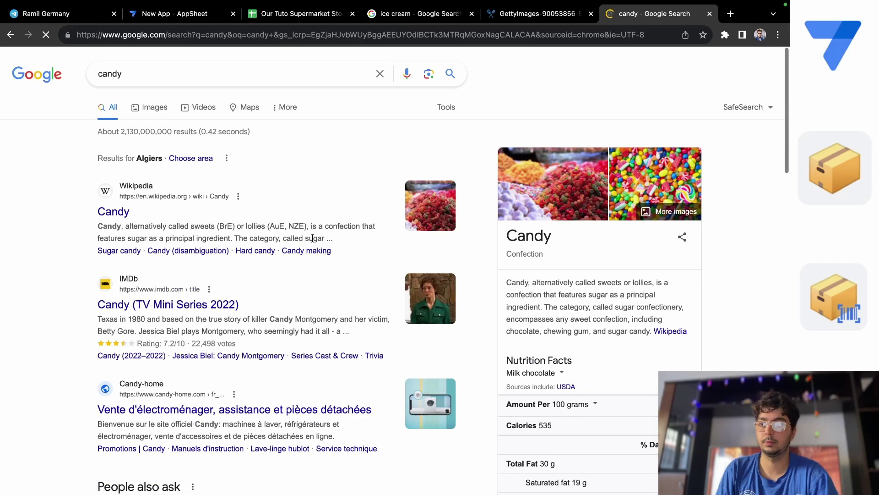
{"action": "left_click", "coordinate": [155, 108]}
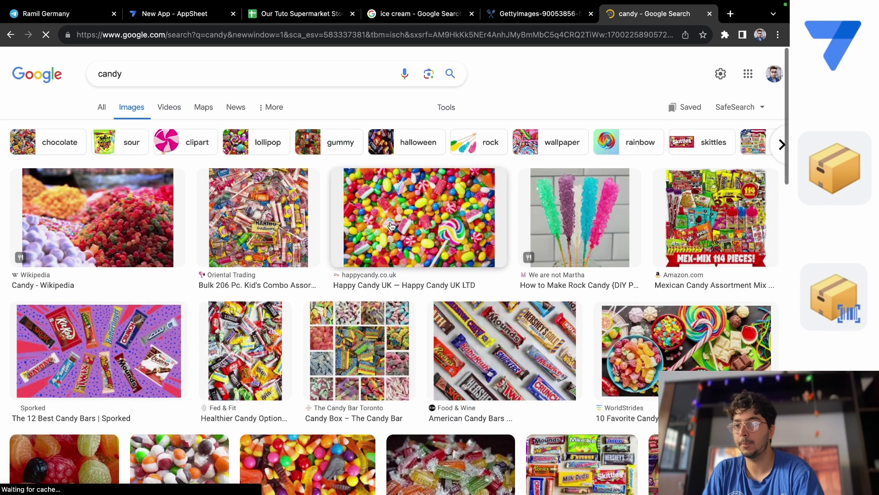
Step: Open the happycandy.co.uk candy picture from the results in its own tab and copy its image address
{"action": "right_click", "coordinate": [429, 234]}
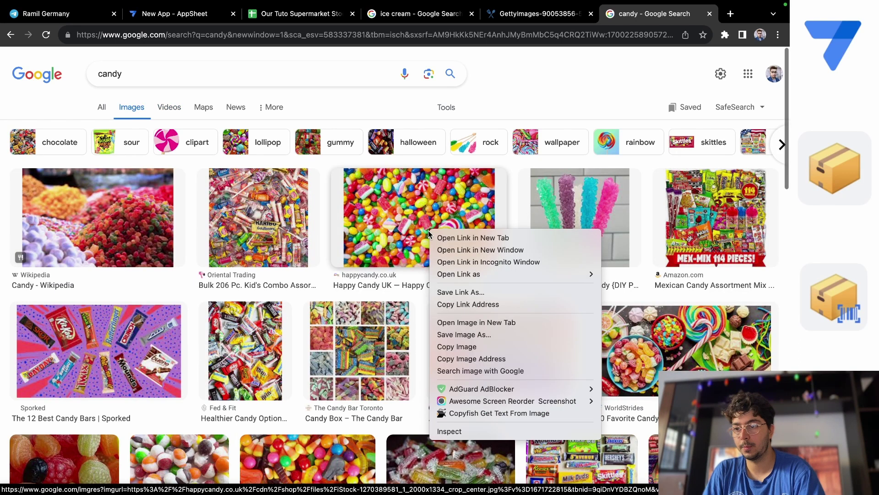
{"action": "left_click", "coordinate": [480, 325]}
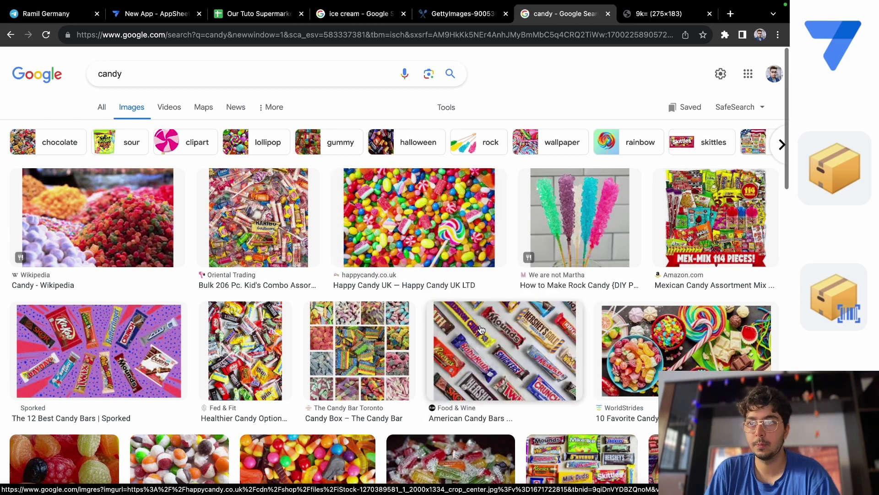
{"action": "right_click", "coordinate": [440, 213]}
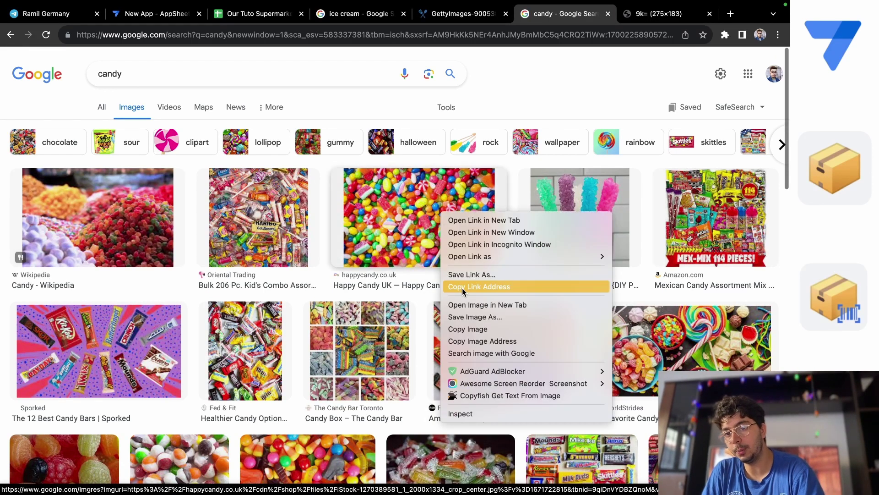
{"action": "left_click", "coordinate": [466, 306]}
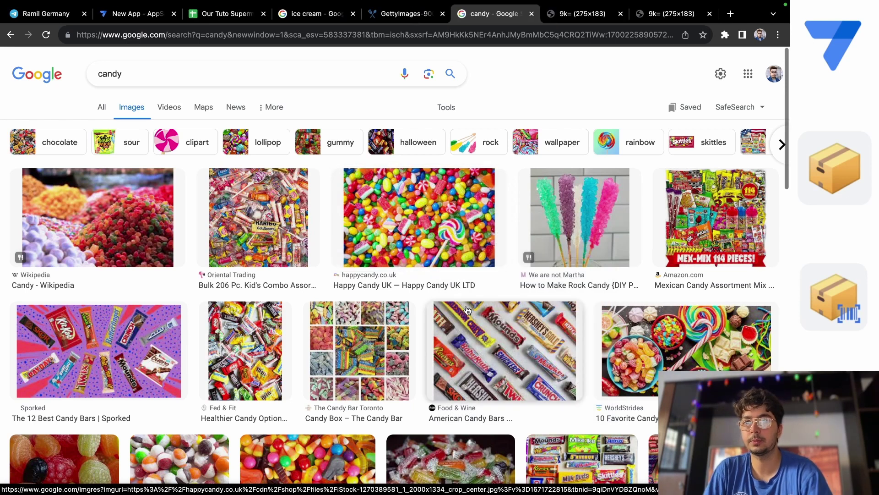
{"action": "left_click", "coordinate": [670, 14]}
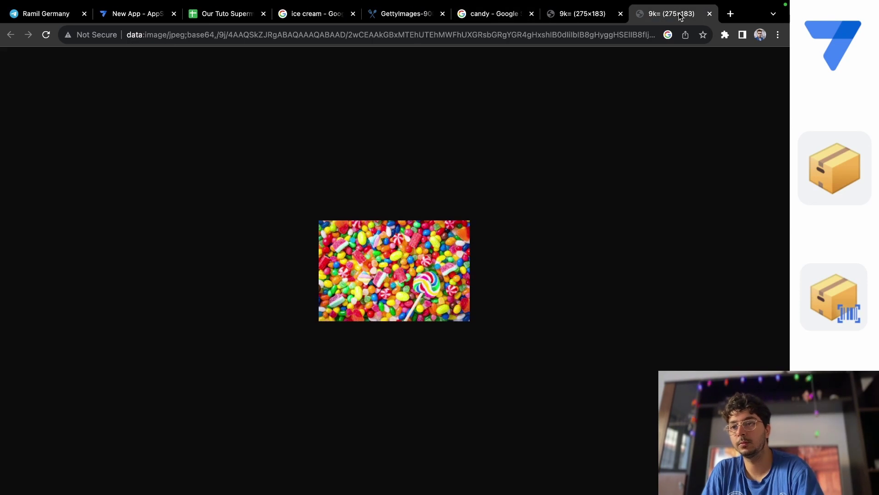
{"action": "left_click", "coordinate": [182, 38]}
{"action": "right_click", "coordinate": [183, 37]}
{"action": "left_click", "coordinate": [235, 114]}
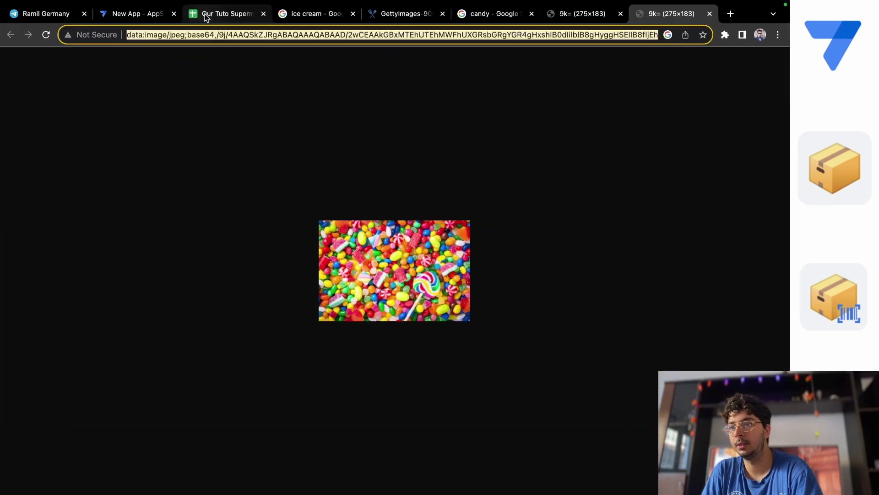
Step: Paste the copied happycandy.co.uk image address into Candy's Image cell D6 in the product spreadsheet
{"action": "left_click", "coordinate": [205, 18]}
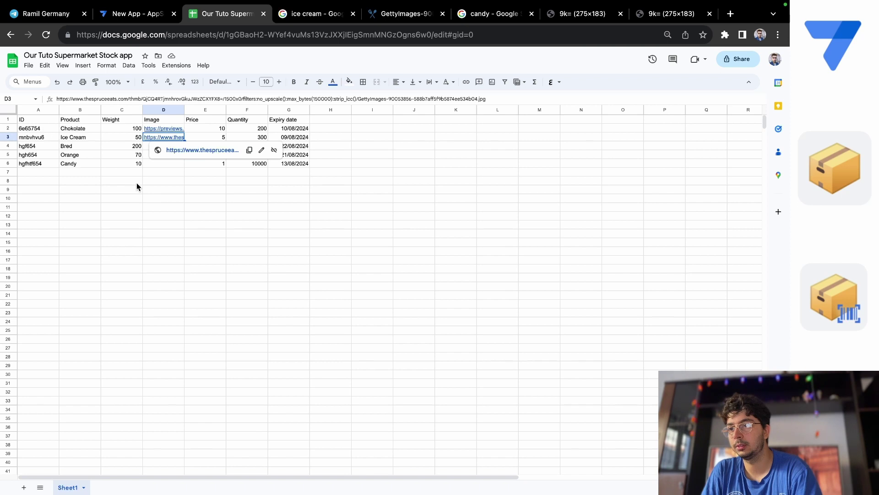
{"action": "left_click", "coordinate": [155, 171]}
{"action": "left_click", "coordinate": [151, 148]}
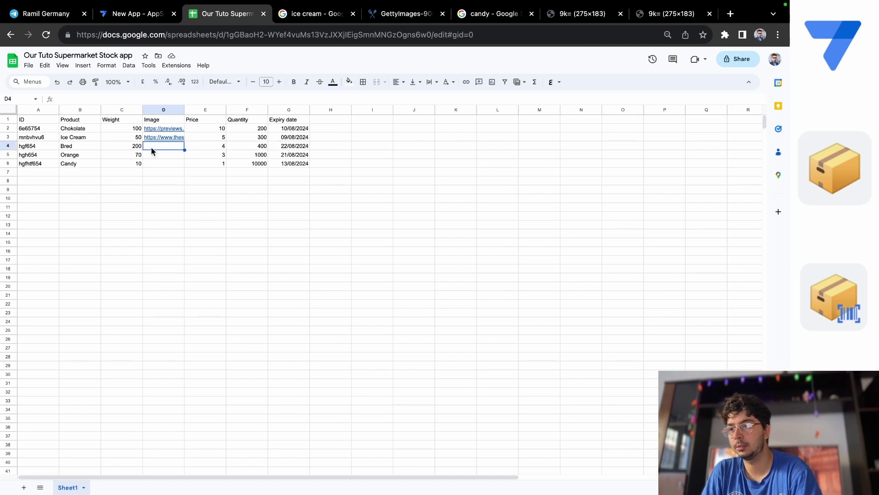
{"action": "double_click", "coordinate": [149, 163]}
{"action": "right_click", "coordinate": [148, 163]}
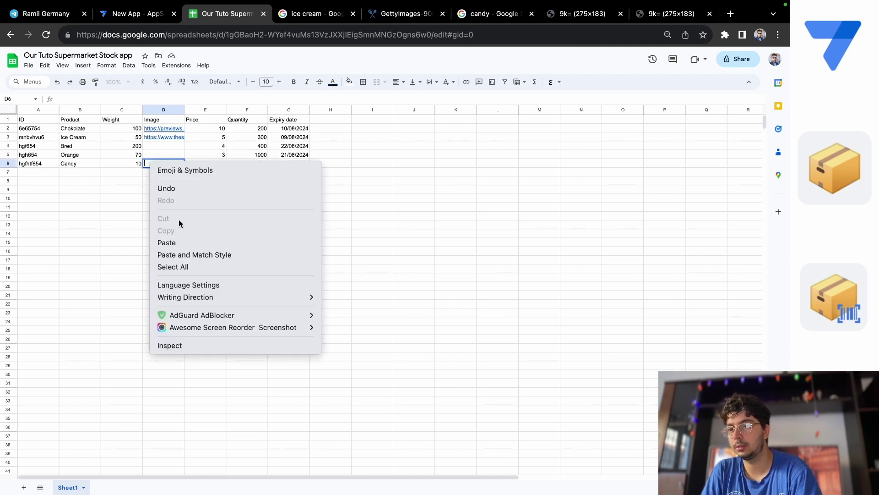
{"action": "left_click", "coordinate": [192, 242]}
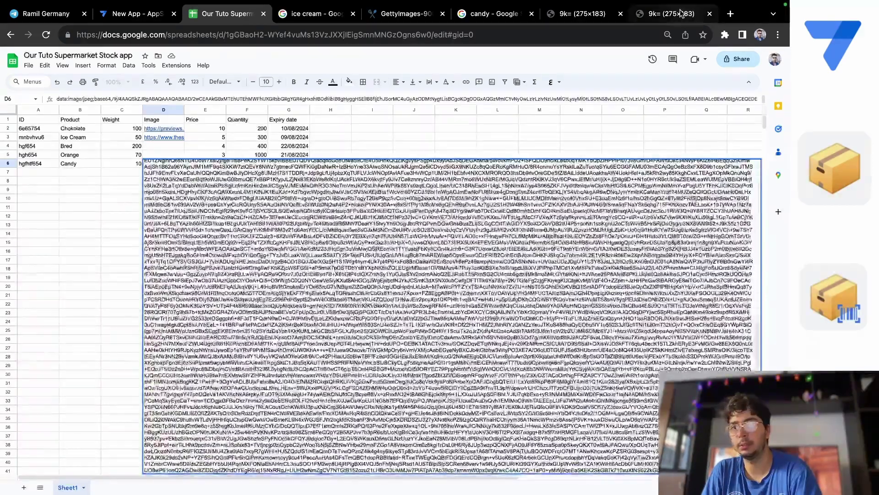
Step: Check the two open happycandy.co.uk picture tabs and close both of them
{"action": "left_click", "coordinate": [681, 13]}
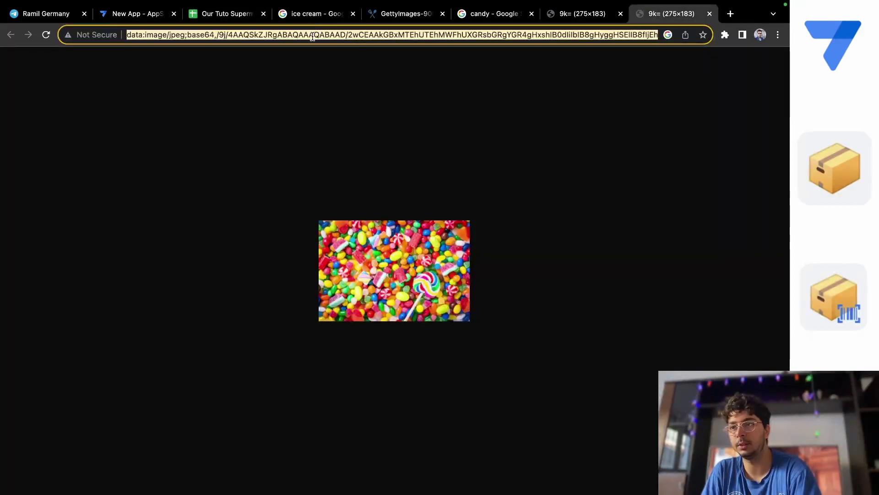
{"action": "left_click", "coordinate": [564, 13]}
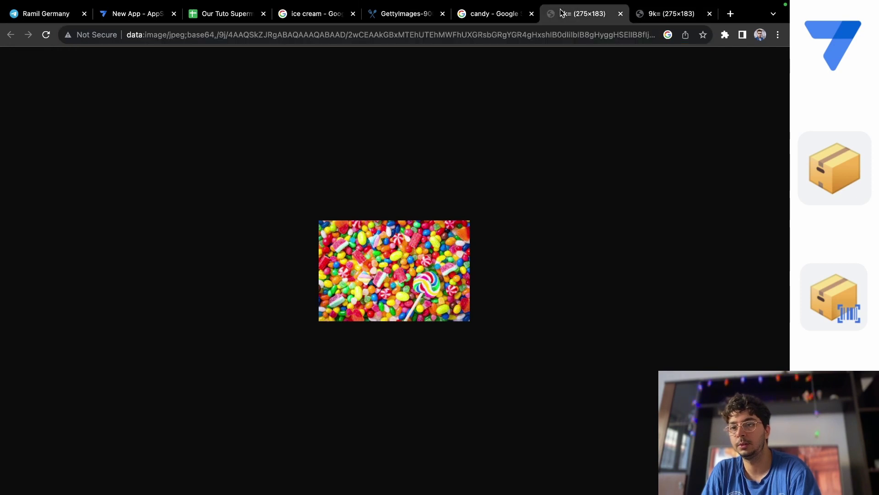
{"action": "left_click", "coordinate": [621, 14]}
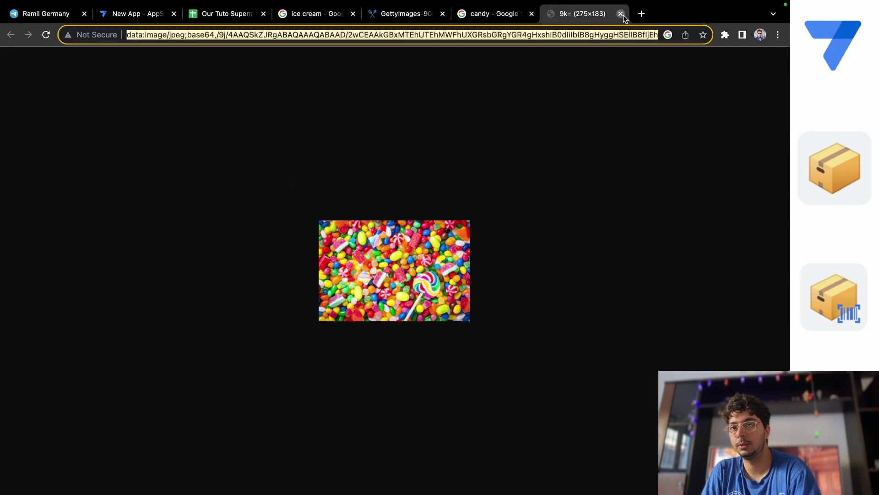
{"action": "left_click", "coordinate": [621, 14]}
Step: Open Wikipedia's "Hard candy" picture from the candy results in its own tab and copy its full URL
{"action": "scroll", "coordinate": [98, 337], "scroll_direction": "down", "scroll_amount": 3}
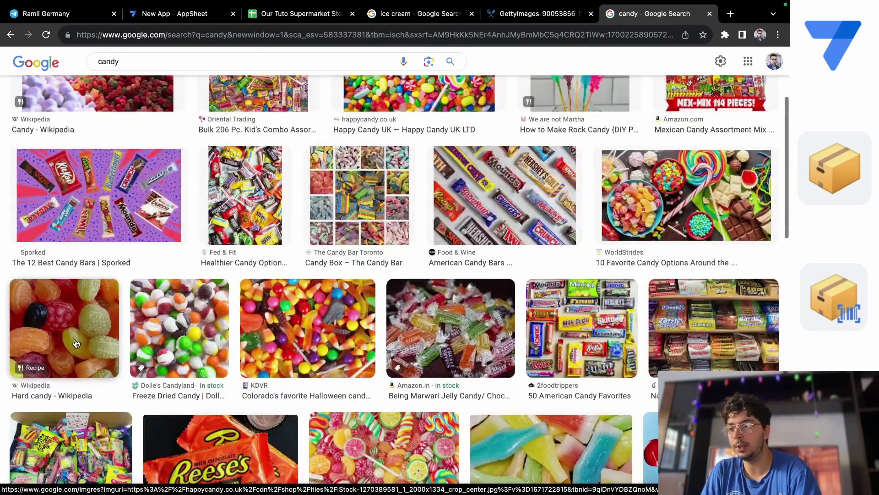
{"action": "left_click", "coordinate": [75, 341]}
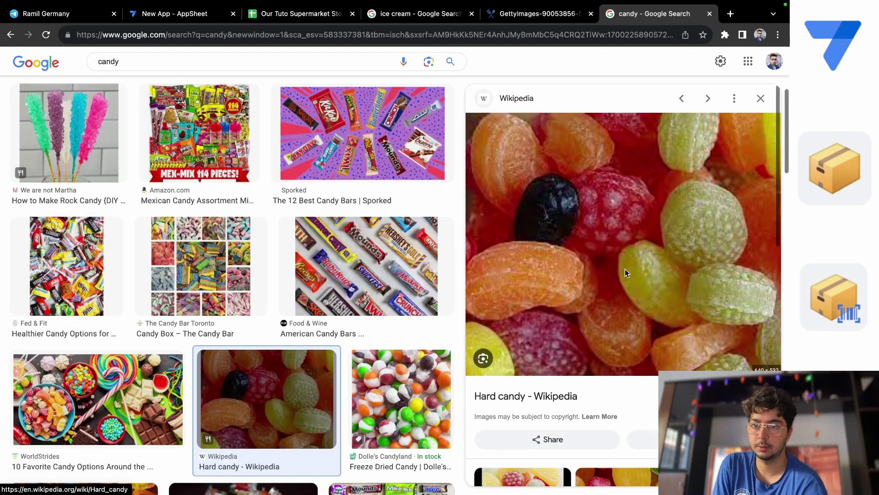
{"action": "right_click", "coordinate": [625, 268]}
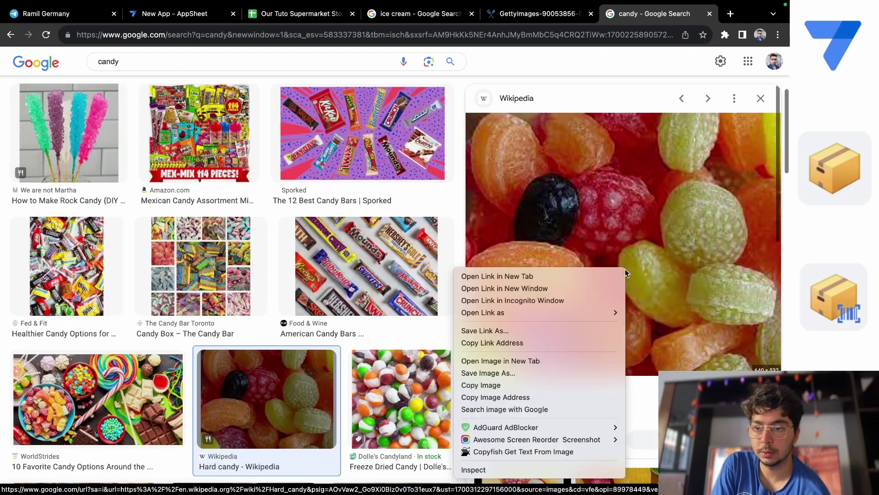
{"action": "left_click", "coordinate": [513, 361]}
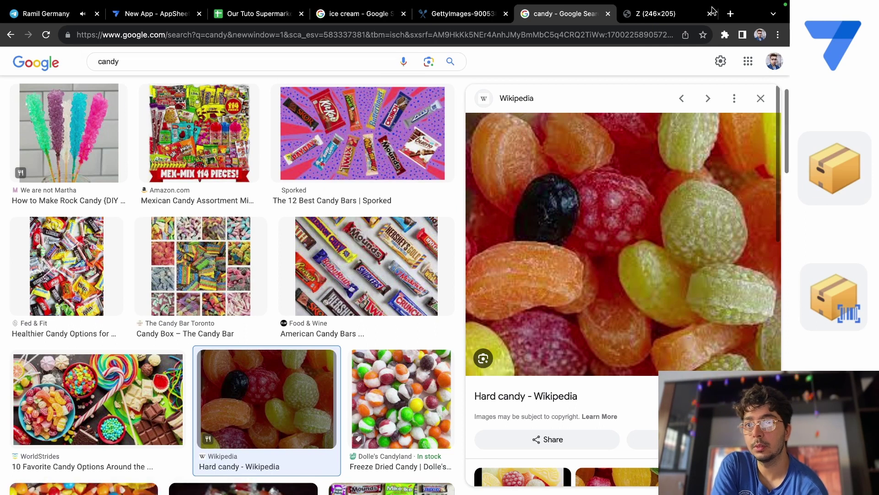
{"action": "left_click", "coordinate": [643, 18]}
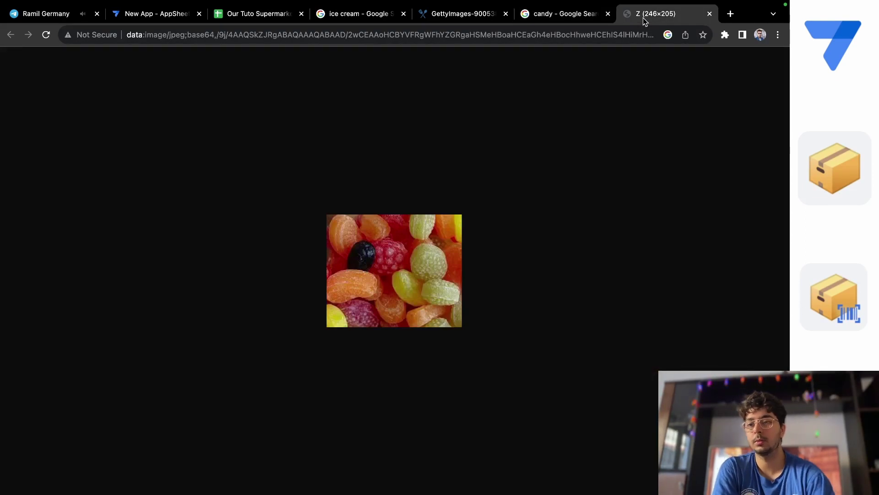
{"action": "left_click", "coordinate": [325, 36]}
{"action": "right_click", "coordinate": [334, 39]}
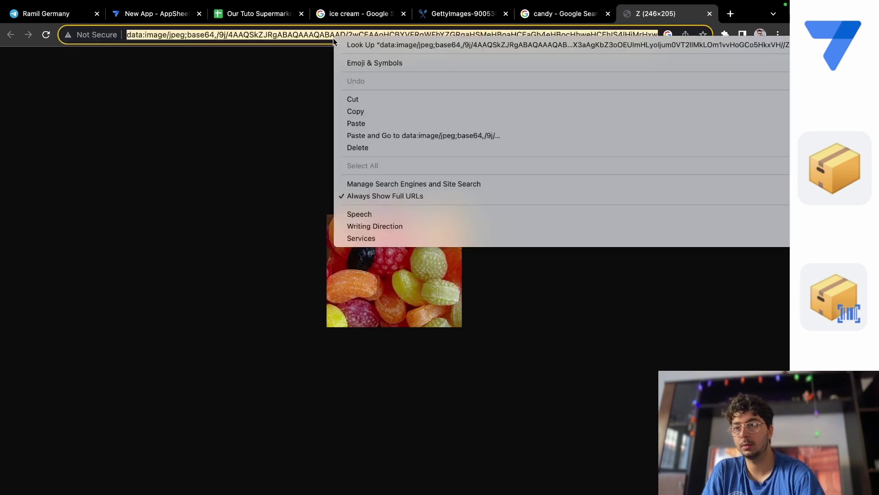
{"action": "left_click", "coordinate": [370, 111]}
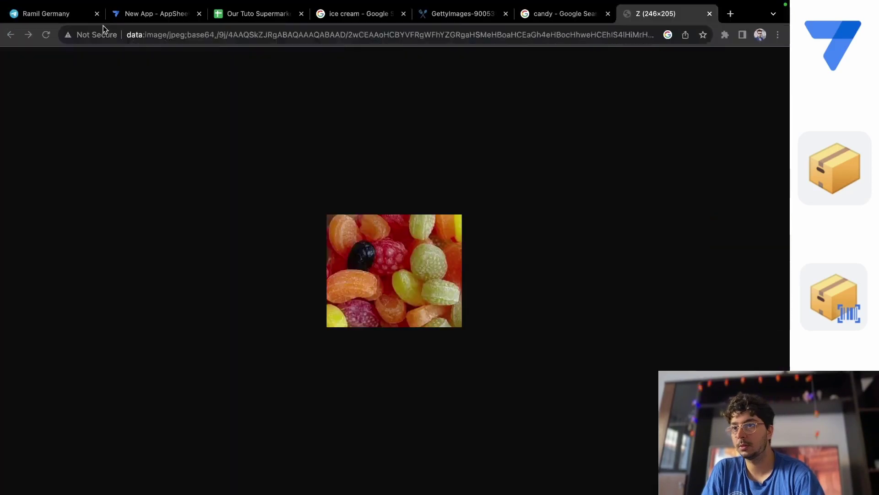
Step: Return to the product spreadsheet and clear the happycandy.co.uk image data from Candy's Image cell D6
{"action": "left_click", "coordinate": [120, 20]}
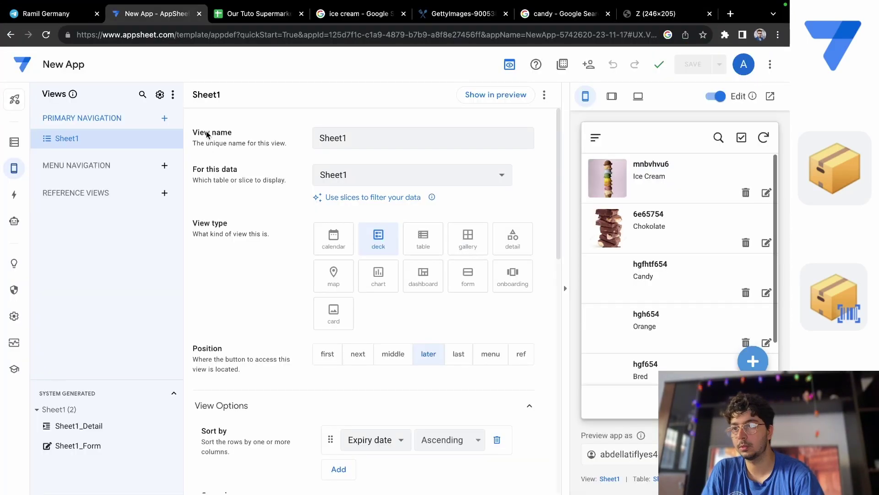
{"action": "left_click", "coordinate": [259, 14]}
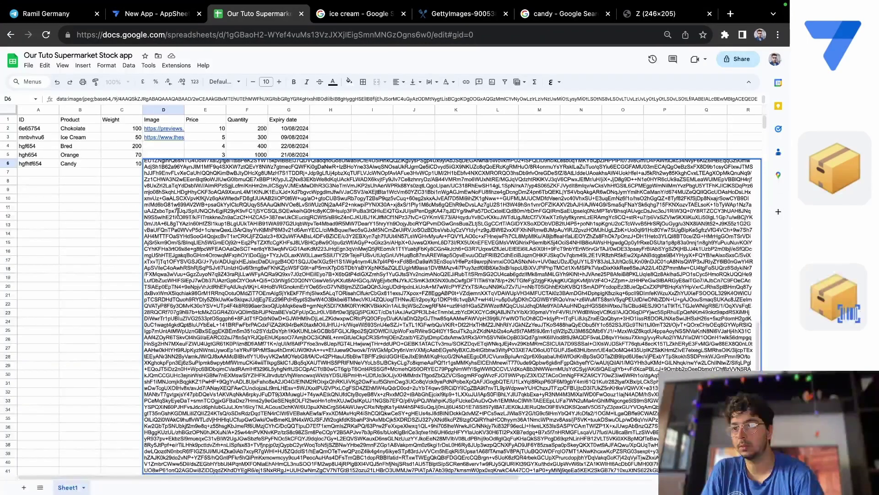
{"action": "left_click", "coordinate": [110, 225]}
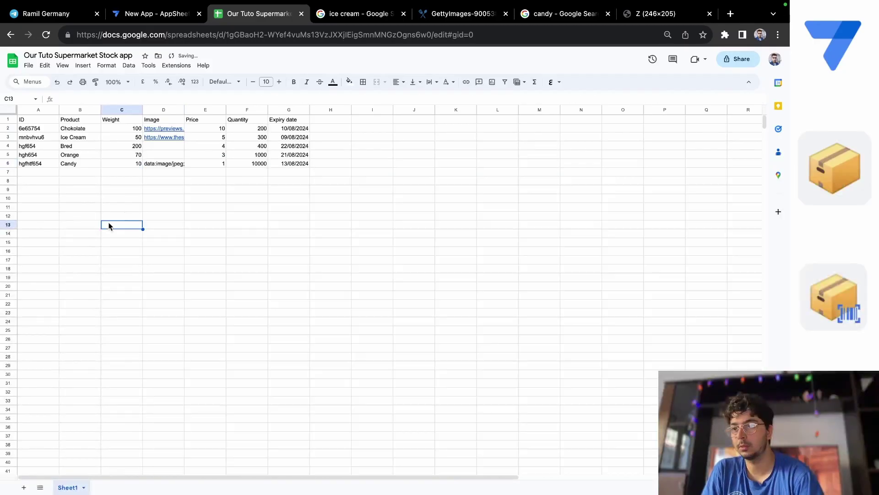
{"action": "double_click", "coordinate": [164, 165]}
{"action": "right_click", "coordinate": [163, 163]}
{"action": "left_click", "coordinate": [403, 267]}
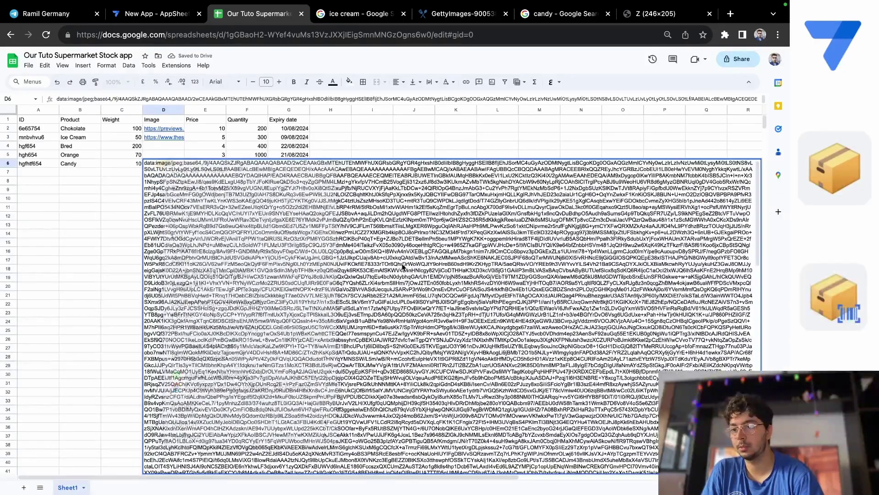
{"action": "scroll", "coordinate": [403, 268], "scroll_direction": "down", "scroll_amount": 10}
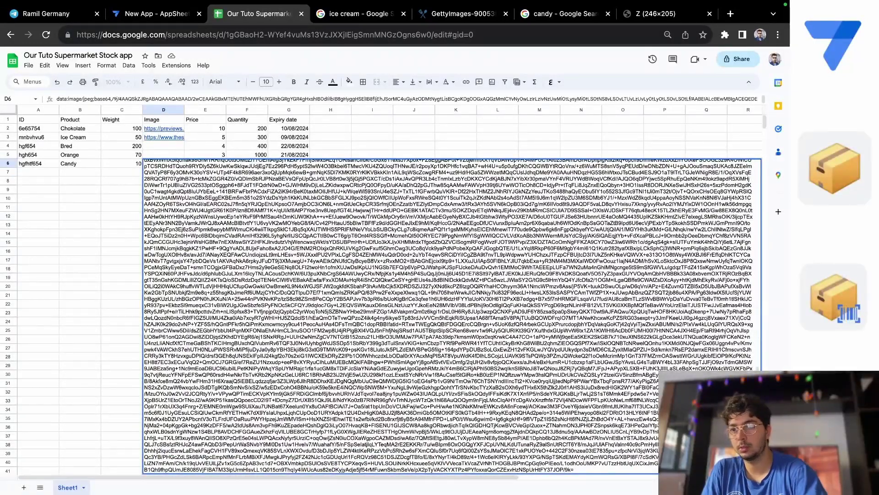
{"action": "scroll", "coordinate": [156, 163], "scroll_direction": "up", "scroll_amount": 15}
{"action": "key", "text": "Return"}
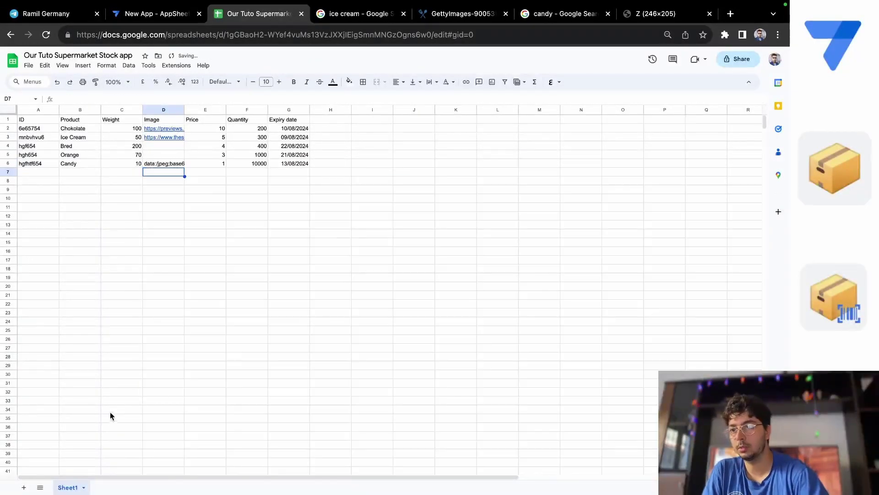
{"action": "left_click", "coordinate": [161, 164]}
{"action": "key", "text": "Delete"}
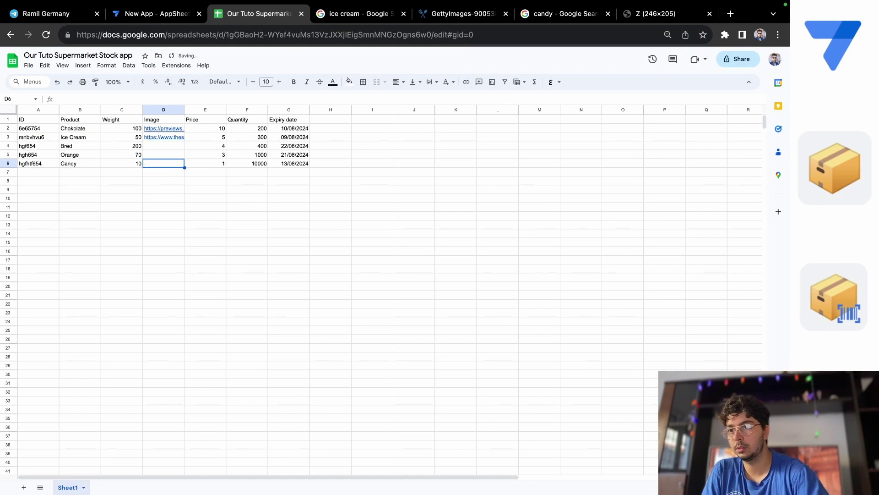
Step: Paste the copied "Hard candy" image URL into Candy's Image cell D6
{"action": "right_click", "coordinate": [162, 163]}
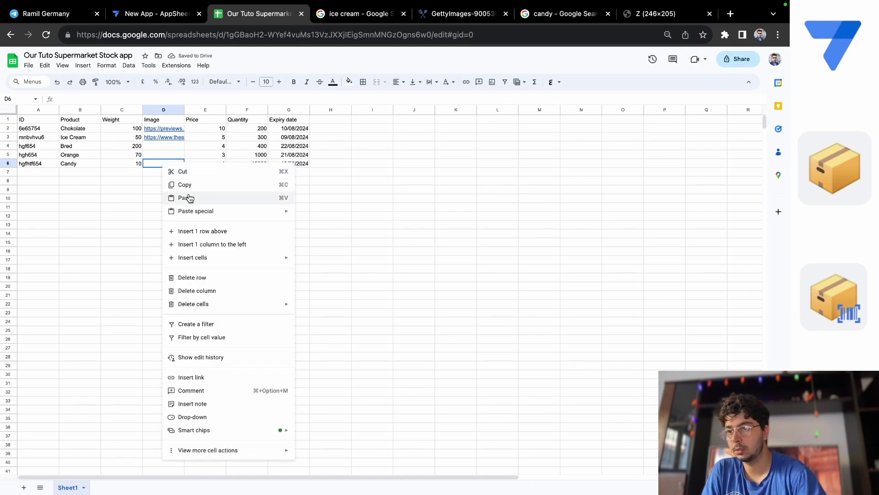
{"action": "left_click", "coordinate": [188, 197]}
{"action": "left_click", "coordinate": [173, 186]}
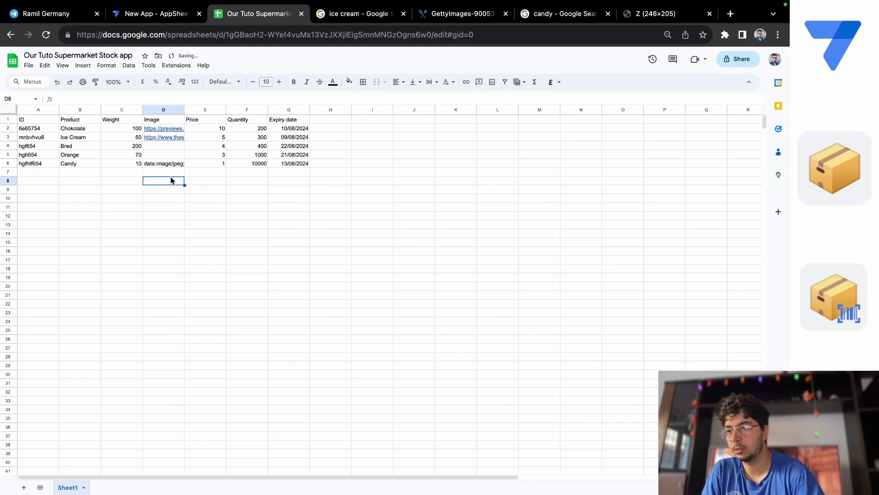
{"action": "left_click", "coordinate": [169, 165]}
Step: Open Wikipedia's "Candy" picture from the candy image results in its own tab and select its URL to check its format
{"action": "left_click", "coordinate": [574, 15]}
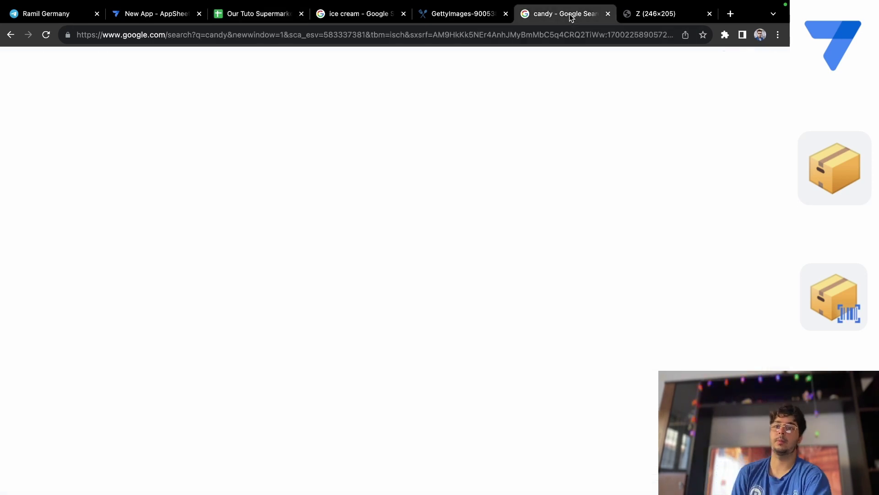
{"action": "scroll", "coordinate": [412, 134], "scroll_direction": "up", "scroll_amount": 5}
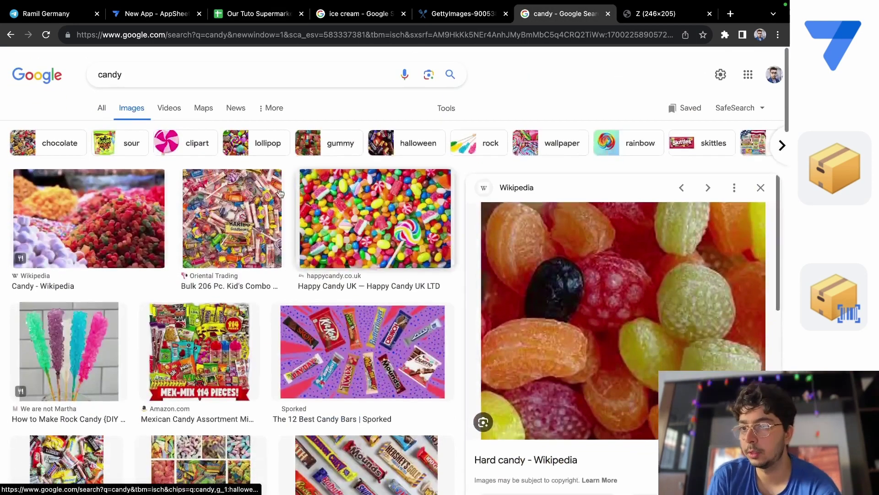
{"action": "left_click", "coordinate": [87, 224]}
{"action": "right_click", "coordinate": [487, 316]}
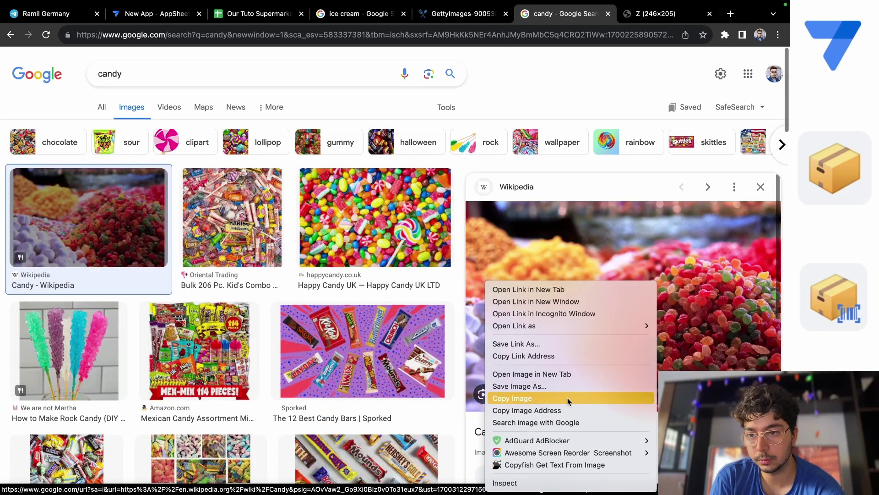
{"action": "left_click", "coordinate": [566, 371]}
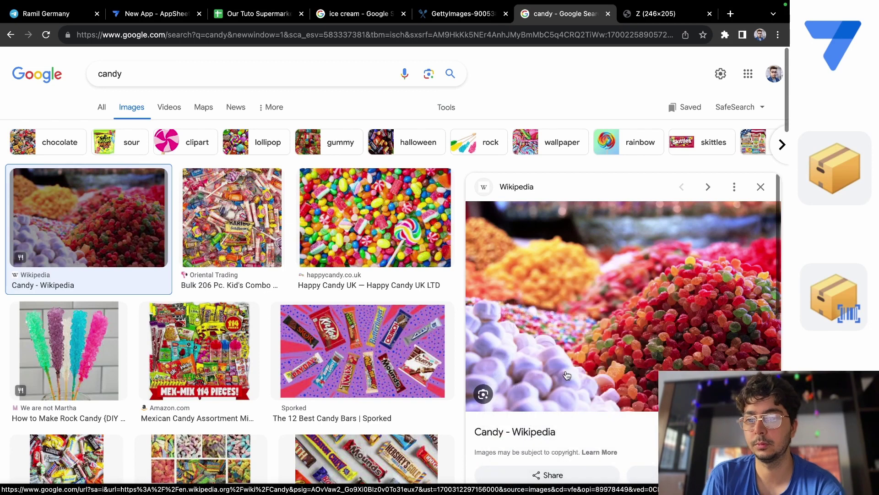
{"action": "left_click", "coordinate": [567, 13]}
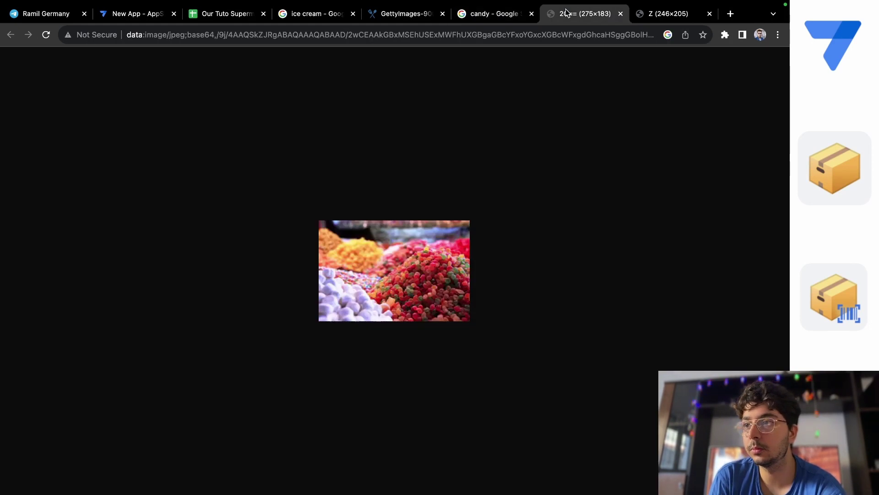
{"action": "left_click", "coordinate": [316, 35]}
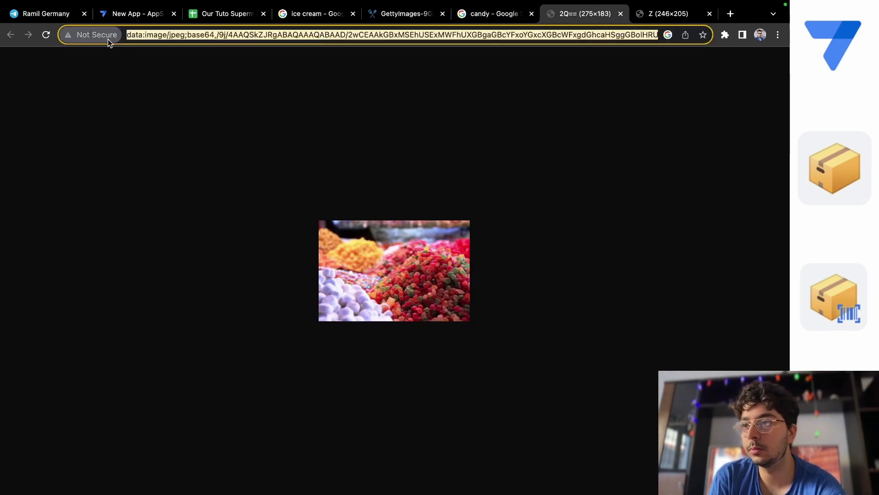
Step: Close the two Wikipedia candy picture tabs, keeping the candy image search open
{"action": "left_click", "coordinate": [500, 15]}
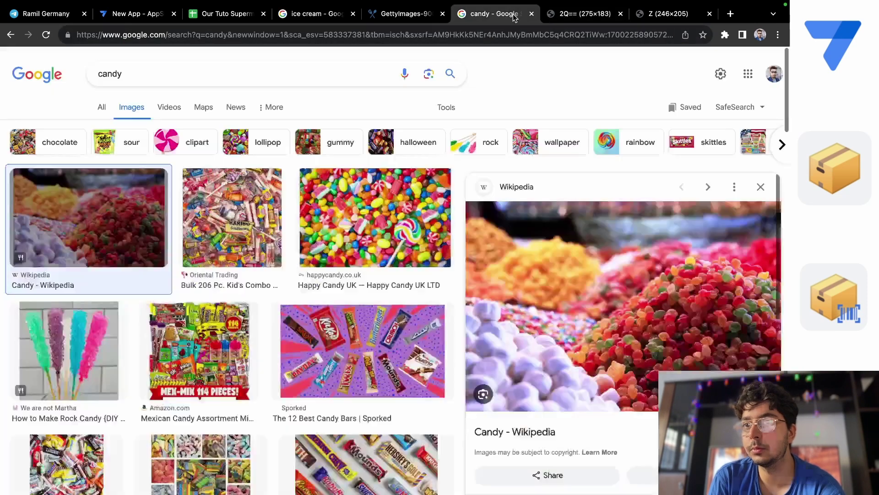
{"action": "left_click", "coordinate": [621, 14]}
{"action": "left_click", "coordinate": [621, 14]}
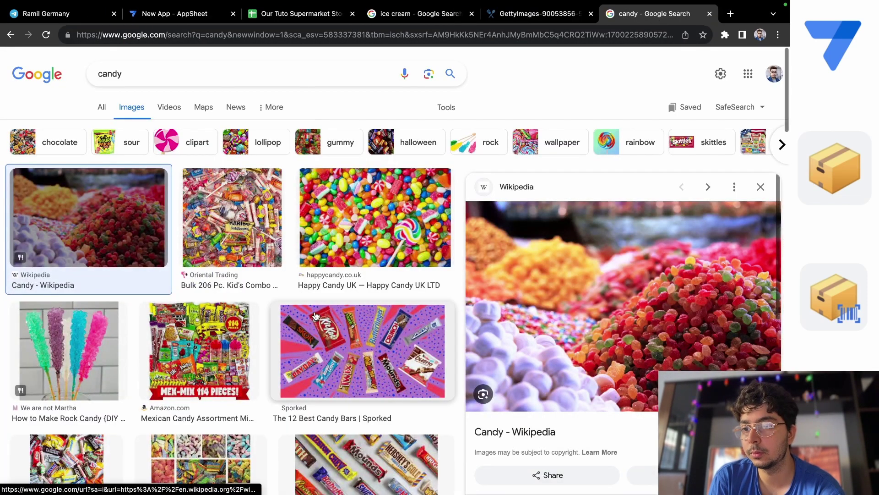
Step: Open WorldStrides' "10 Favorite Candy Options Around the World" picture from the candy image results in its own tab
{"action": "scroll", "coordinate": [316, 317], "scroll_direction": "down", "scroll_amount": 5}
{"action": "scroll", "coordinate": [316, 316], "scroll_direction": "up", "scroll_amount": 1}
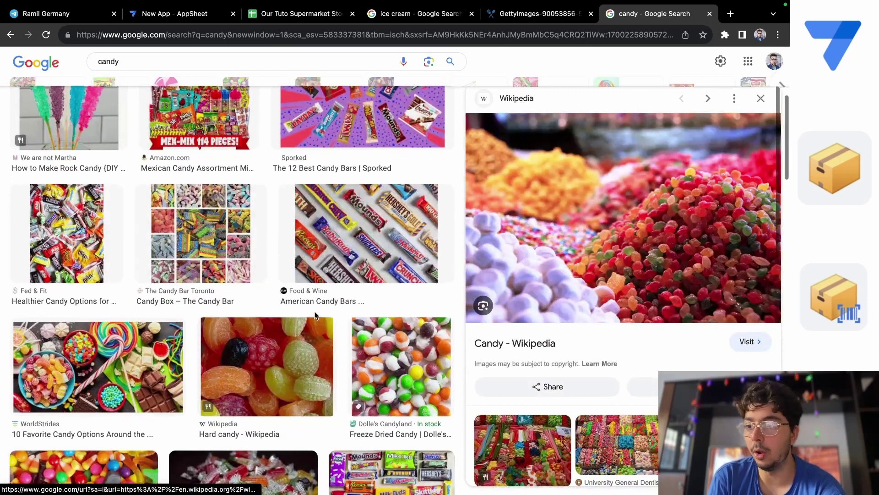
{"action": "left_click", "coordinate": [116, 359]}
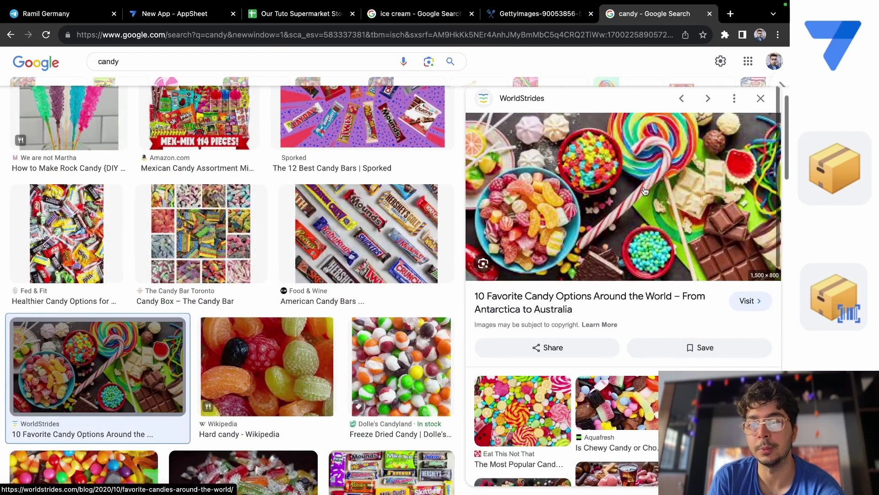
{"action": "right_click", "coordinate": [644, 186]}
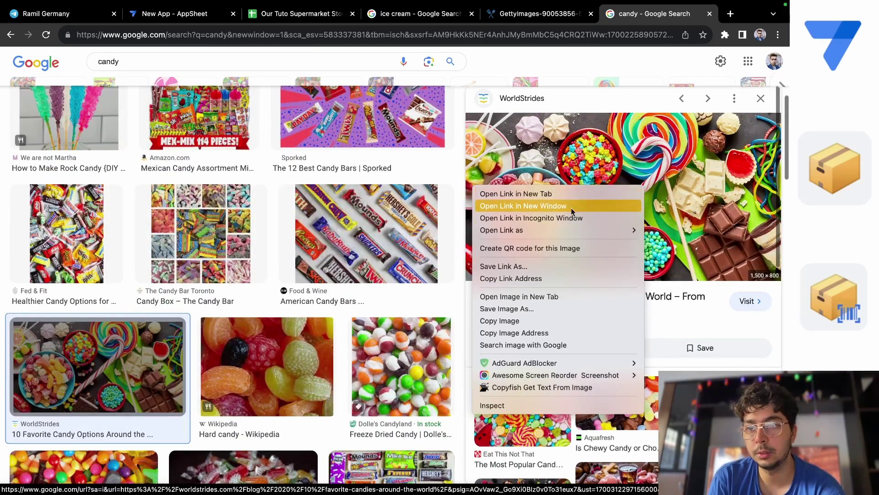
{"action": "left_click", "coordinate": [538, 296]}
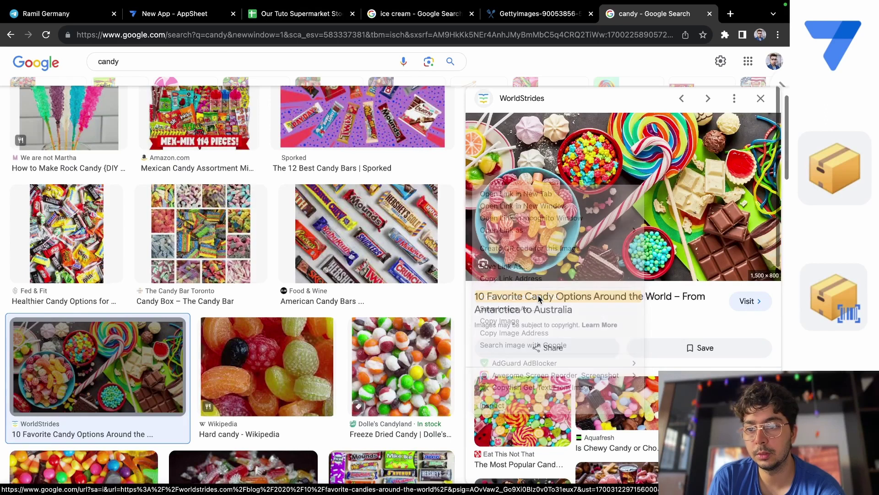
{"action": "left_click", "coordinate": [640, 12]}
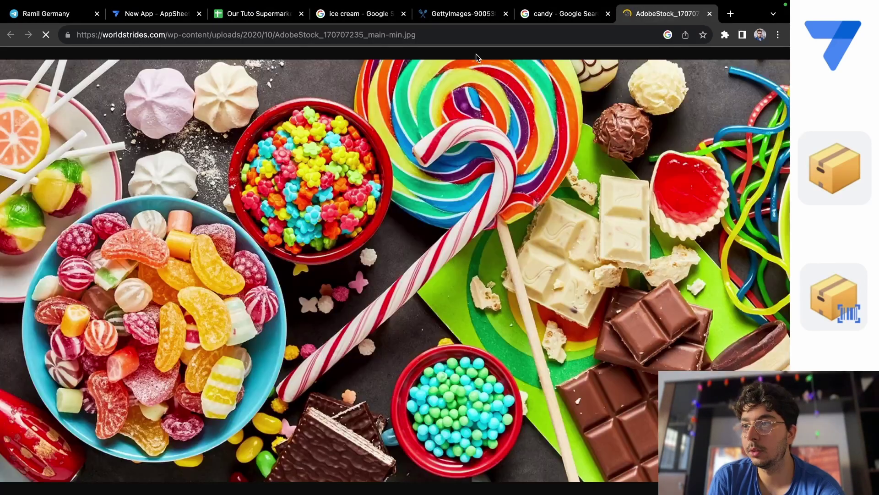
Step: Copy the full URL of the opened worldstrides.com candy image
{"action": "left_click", "coordinate": [332, 35]}
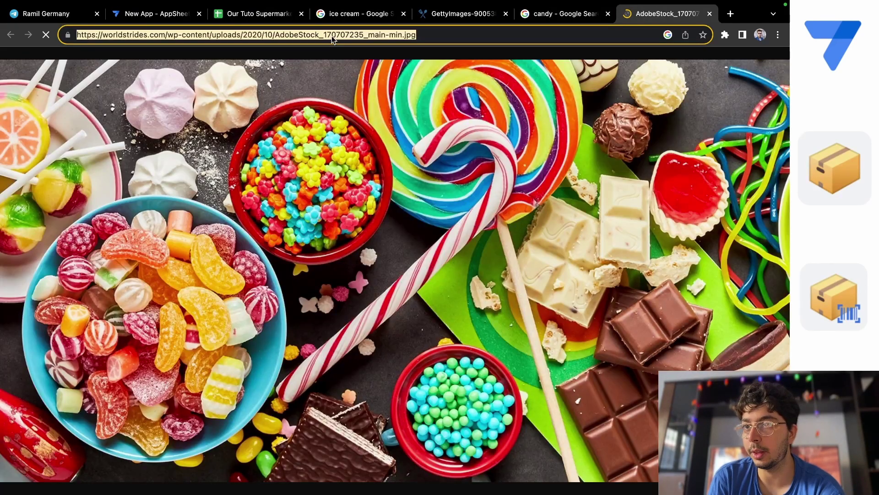
{"action": "right_click", "coordinate": [332, 36]}
{"action": "left_click", "coordinate": [355, 127]}
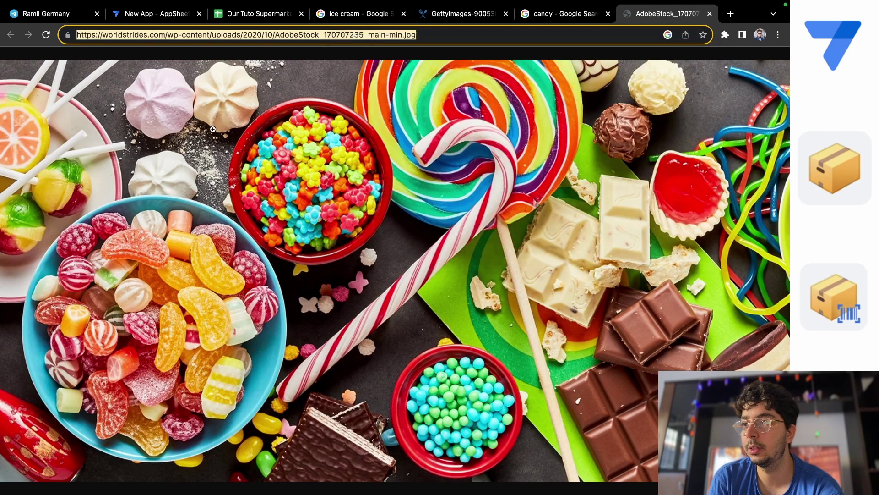
{"action": "key", "text": "ctrl+Left"}
{"action": "key", "text": "ctrl+Right"}
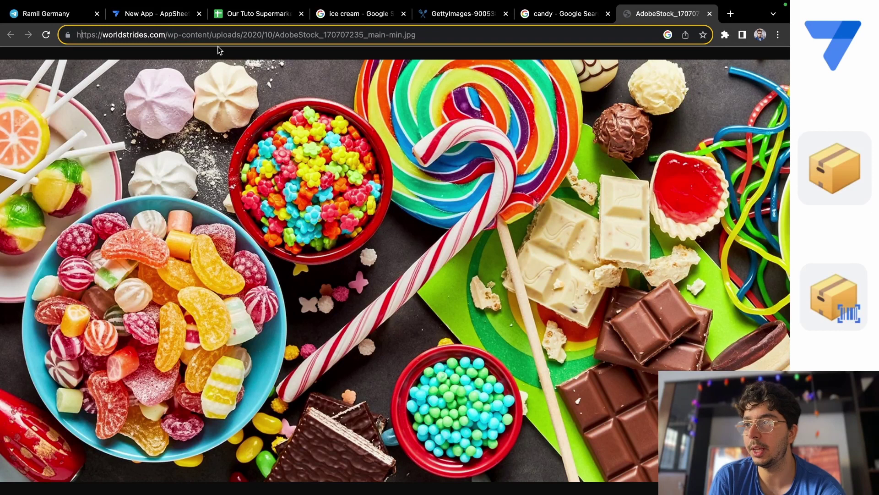
{"action": "key", "text": "ctrl+Left"}
{"action": "key", "text": "ctrl+Right"}
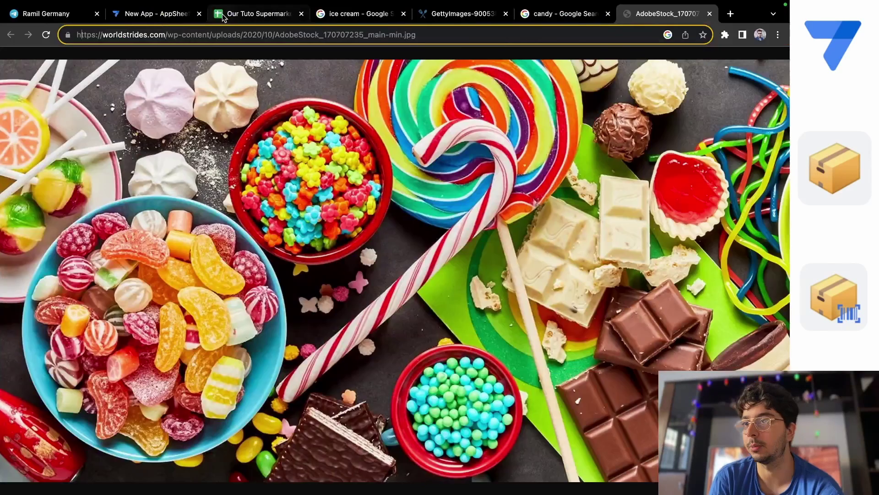
{"action": "left_click", "coordinate": [223, 14]}
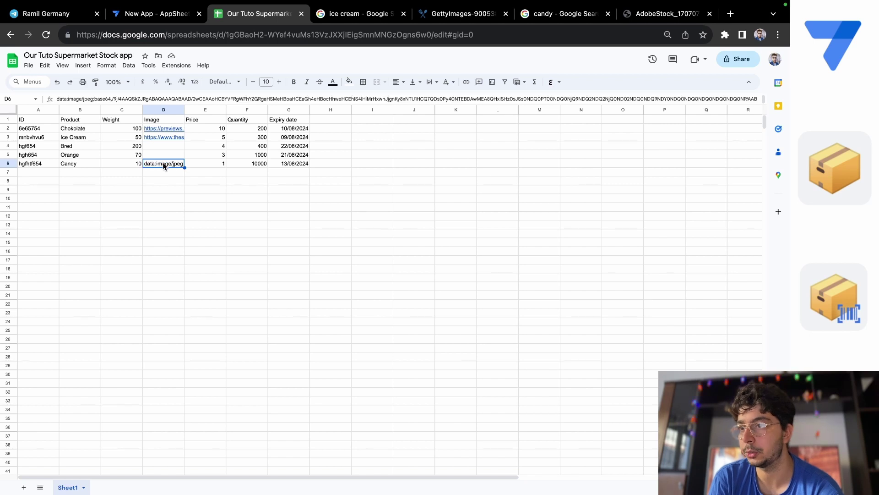
{"action": "right_click", "coordinate": [163, 164]}
{"action": "double_click", "coordinate": [155, 164]}
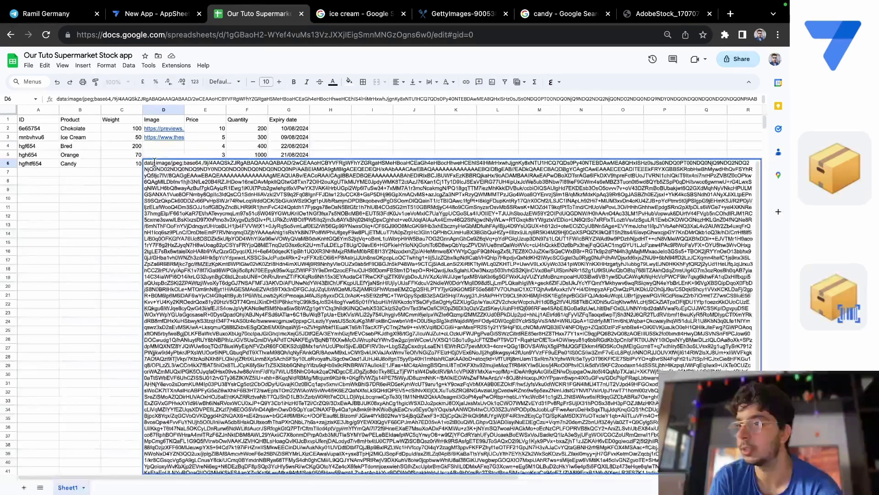
{"action": "key", "text": "super+a"}
{"action": "key", "text": "BackSpace"}
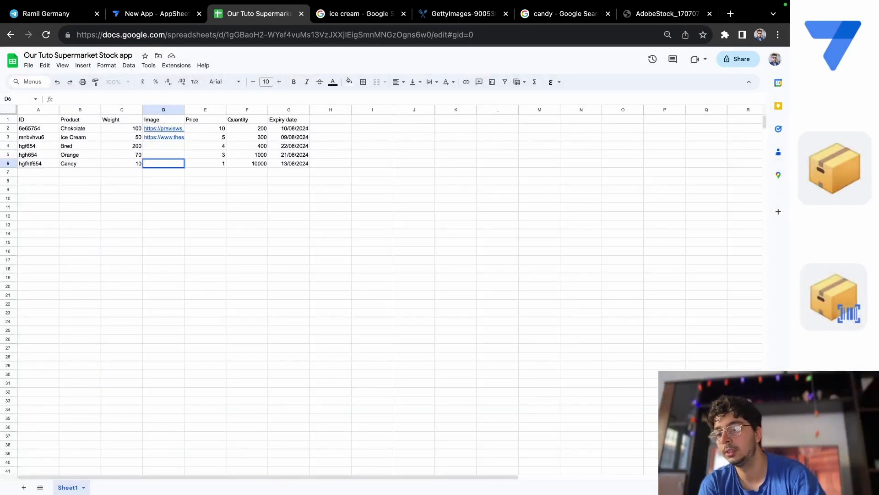
{"action": "key", "text": "super+v"}
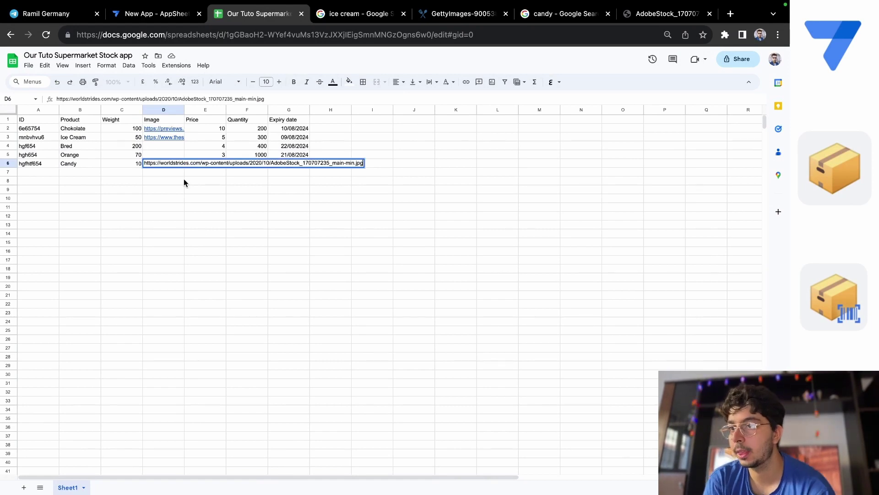
{"action": "left_click", "coordinate": [184, 180]}
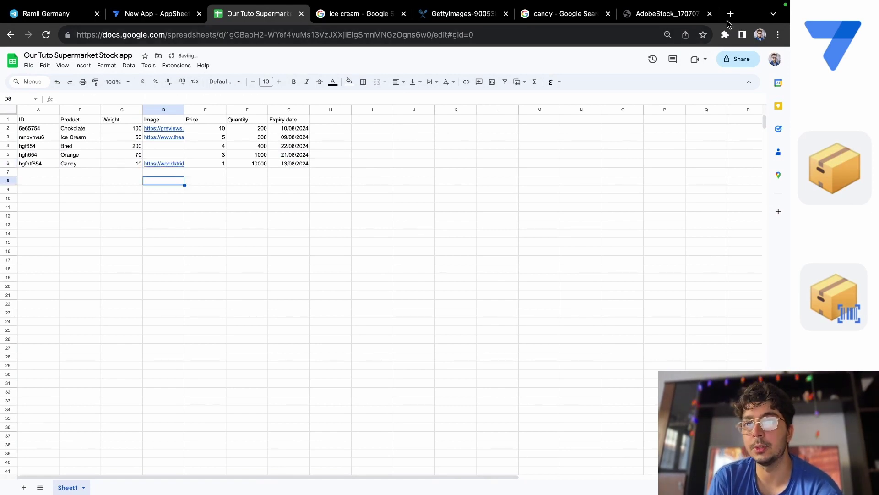
Step: Search Google for "orange" in a new browser tab and show the image results
{"action": "left_click", "coordinate": [731, 14]}
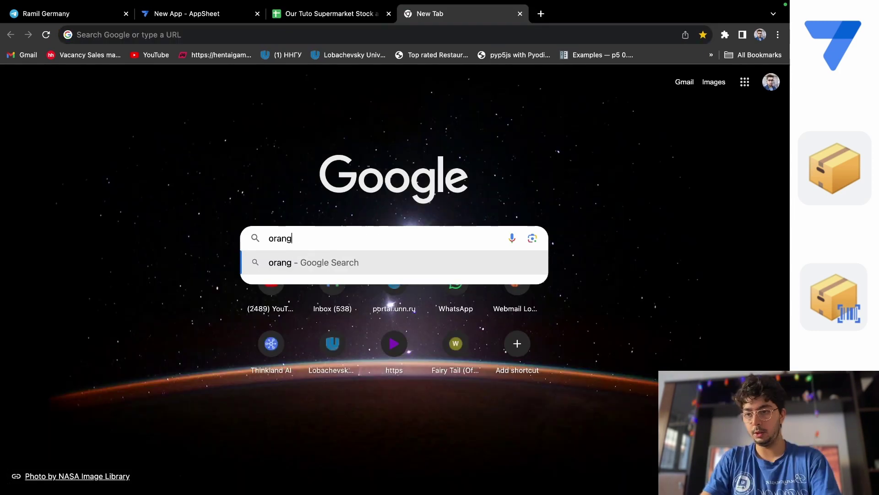
{"action": "type", "text": "e"}
{"action": "key", "text": "Return"}
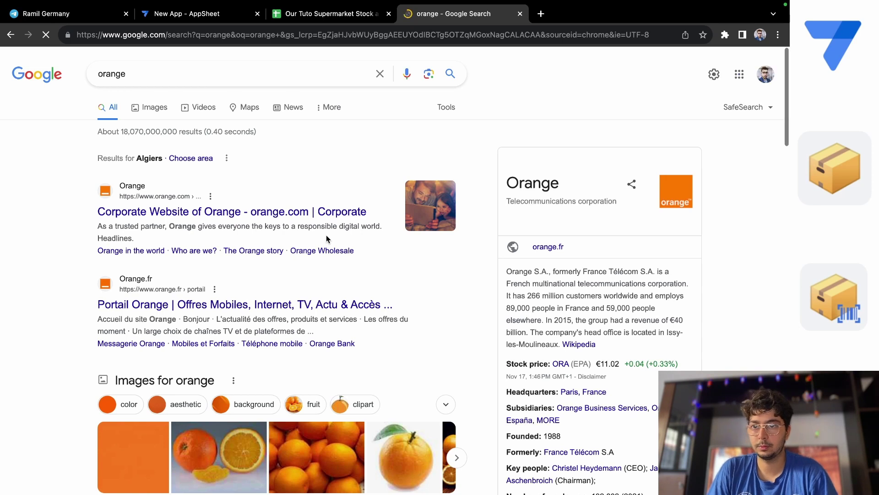
{"action": "left_click", "coordinate": [150, 110]}
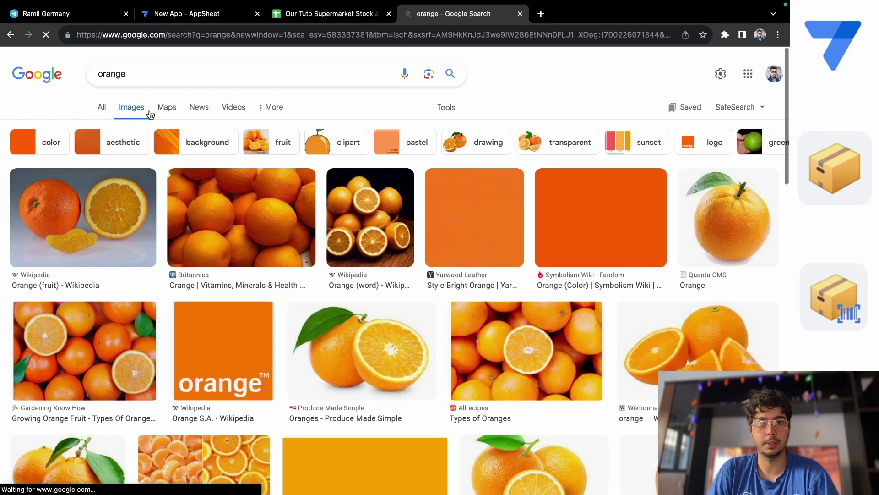
Step: Open Britannica's orange picture from the image results in its own tab to check its URL format
{"action": "left_click", "coordinate": [226, 216]}
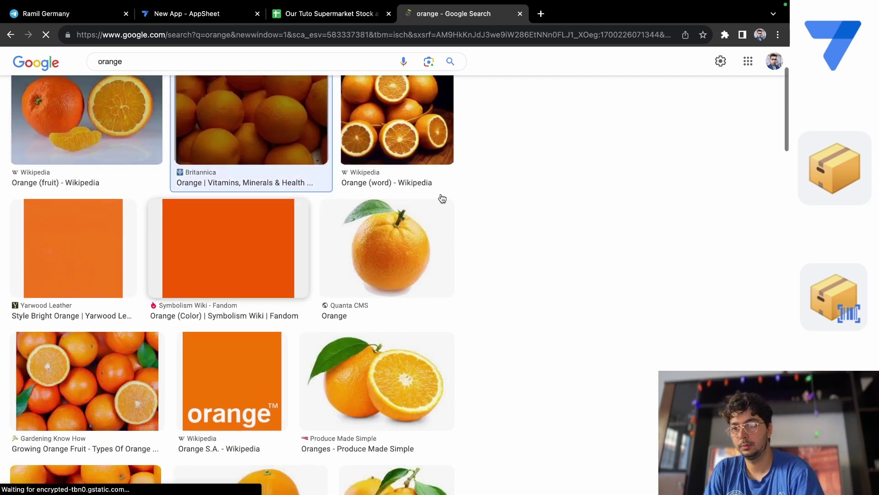
{"action": "right_click", "coordinate": [577, 212]}
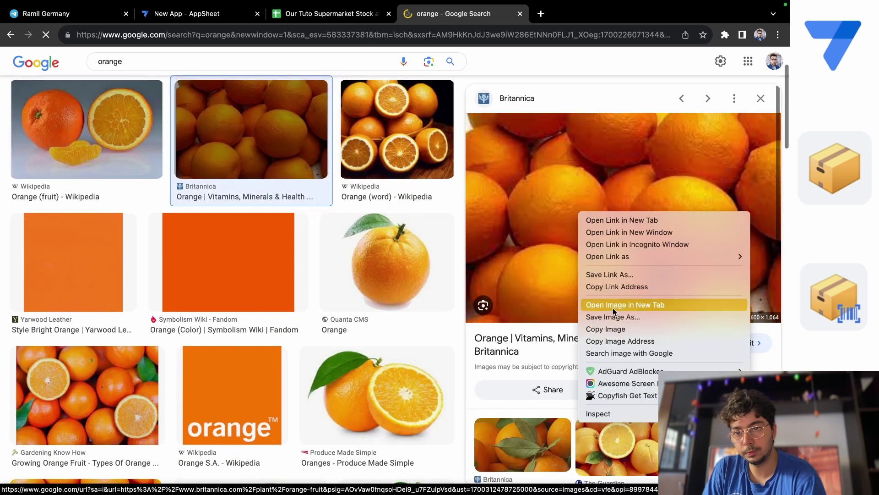
{"action": "left_click", "coordinate": [612, 305]}
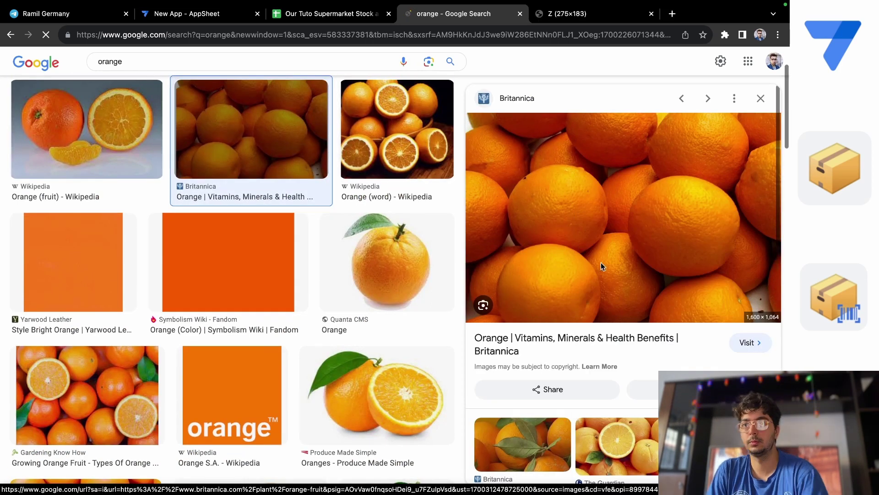
{"action": "left_click", "coordinate": [570, 14]}
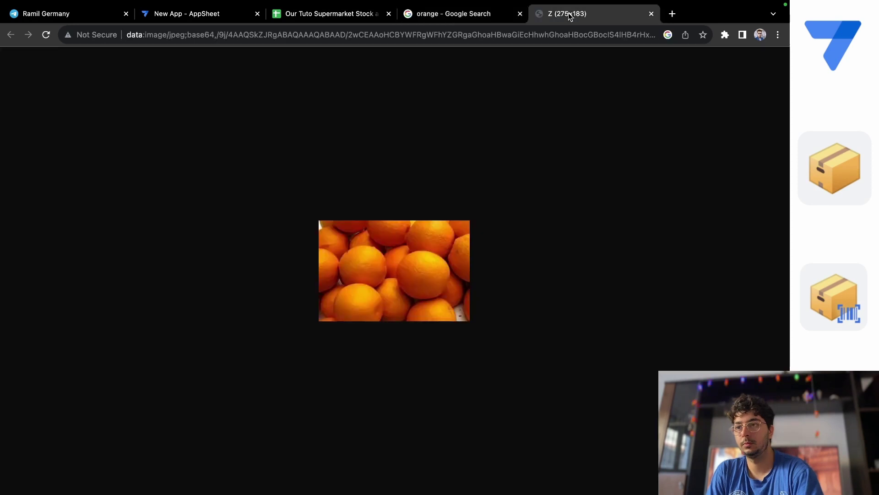
Step: Open Wikipedia's "Orange (fruit)" picture from the orange results in its own tab to check its URL format
{"action": "left_click", "coordinate": [454, 14]}
{"action": "right_click", "coordinate": [113, 137]}
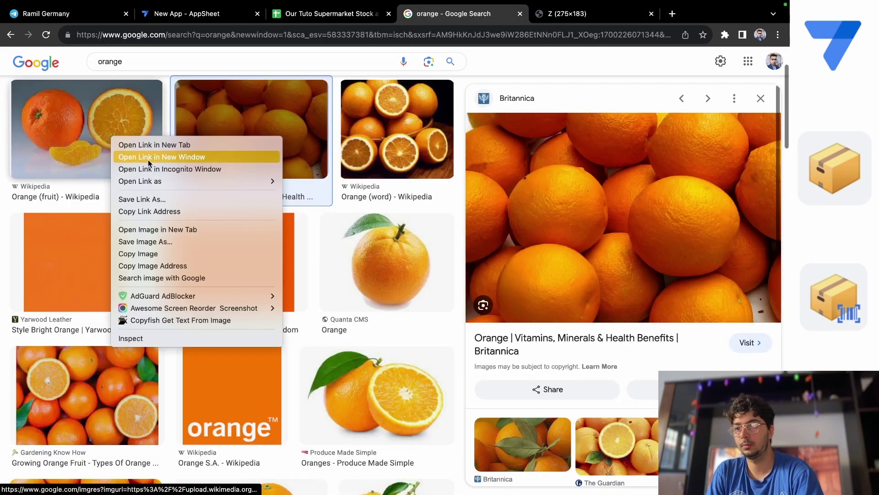
{"action": "left_click", "coordinate": [169, 230]}
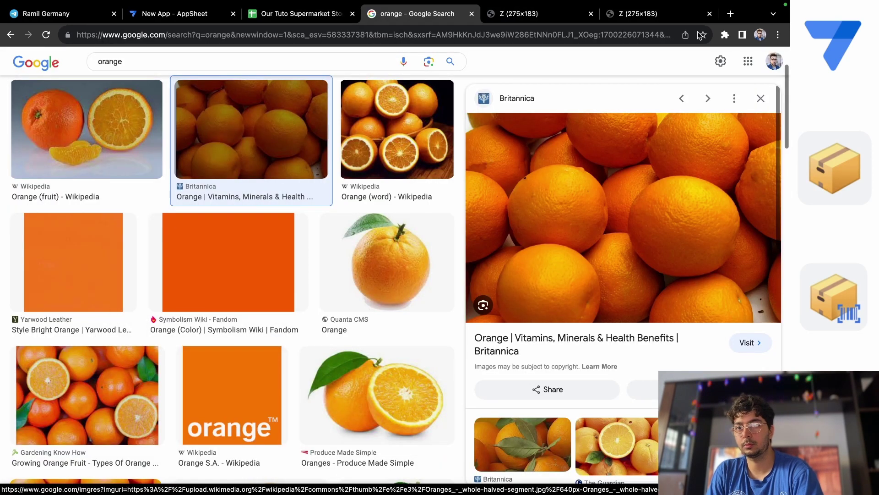
{"action": "left_click", "coordinate": [657, 18]}
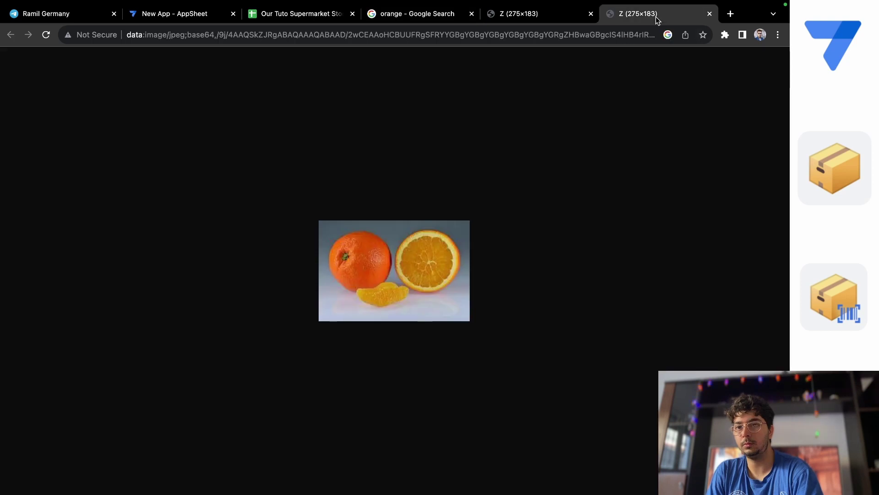
Step: Open Gardening Know How's "Growing Orange Fruit" picture in its own tab to check its URL format, closing the stray new window
{"action": "left_click", "coordinate": [436, 14]}
{"action": "right_click", "coordinate": [128, 364]}
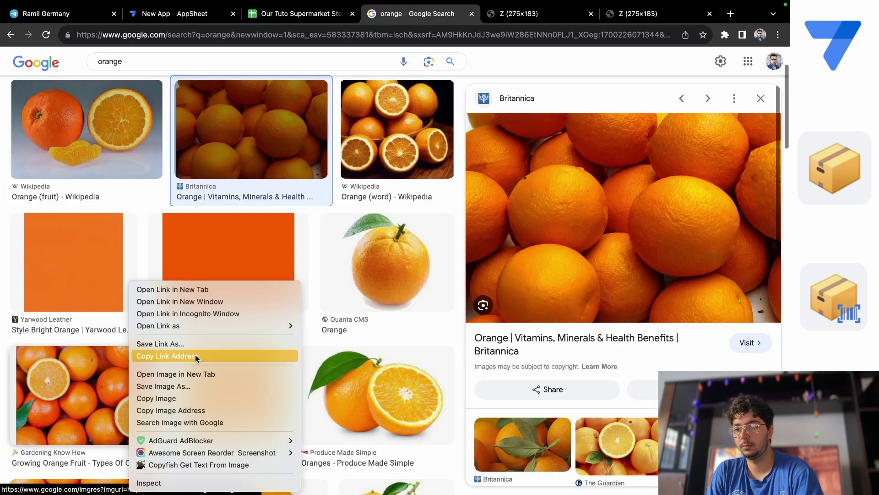
{"action": "left_click", "coordinate": [210, 301]}
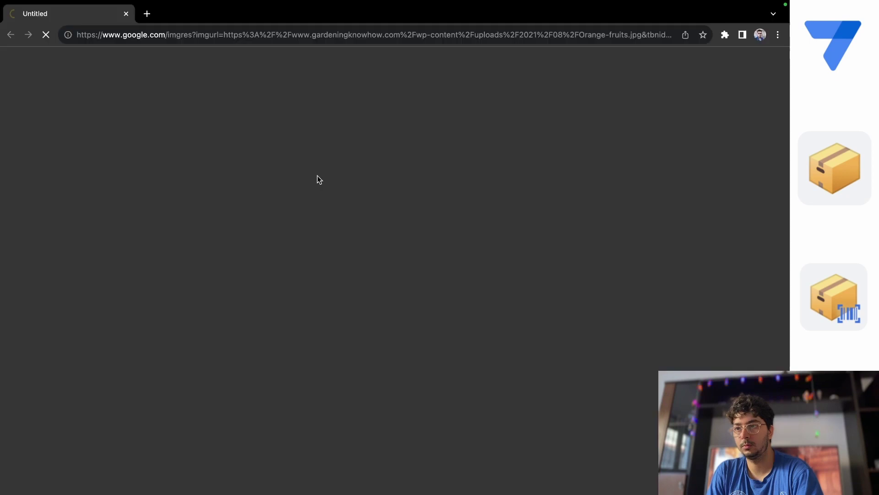
{"action": "left_click", "coordinate": [126, 14]}
{"action": "right_click", "coordinate": [120, 371]}
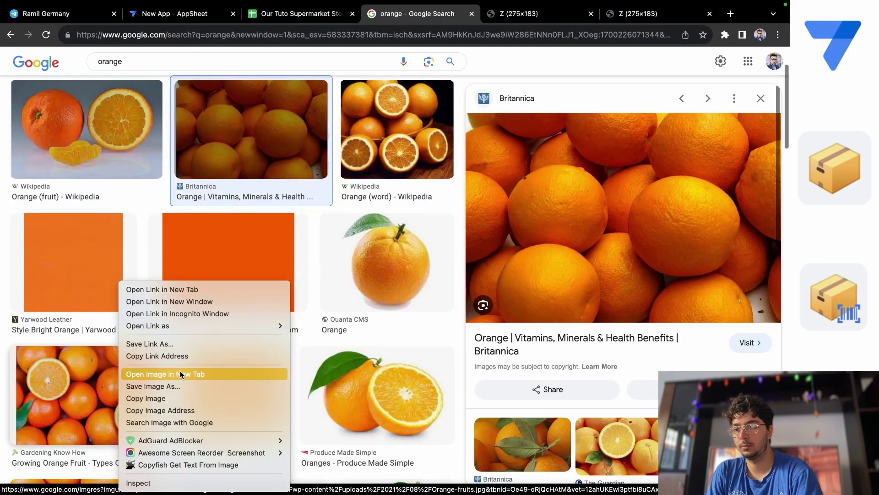
{"action": "left_click", "coordinate": [181, 374]}
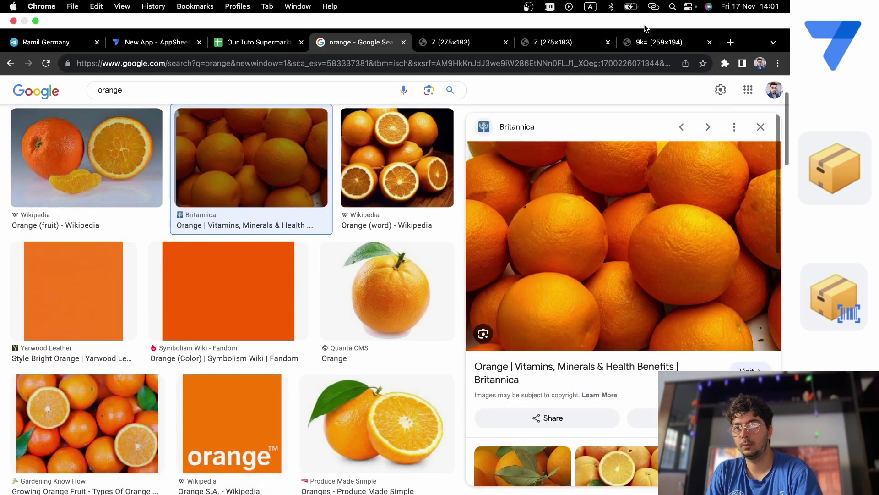
{"action": "left_click", "coordinate": [648, 42]}
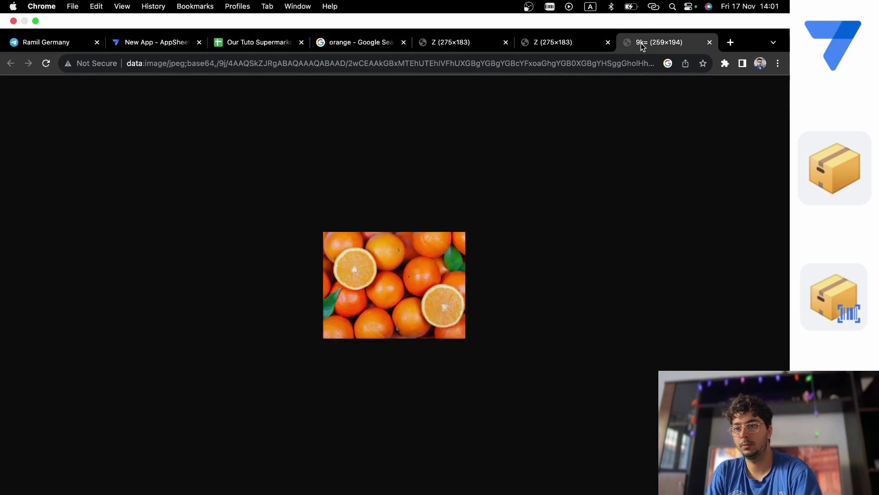
Step: Close the three opened orange picture tabs, keeping the orange image search open
{"action": "left_click", "coordinate": [439, 44]}
{"action": "left_click", "coordinate": [508, 43]}
{"action": "left_click", "coordinate": [508, 42]}
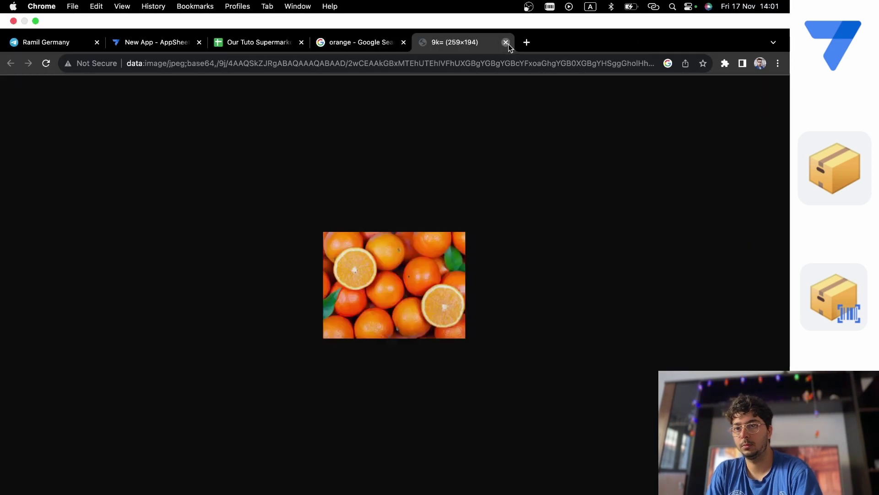
{"action": "left_click", "coordinate": [508, 42]}
Step: Open Healthline's "Tangerines vs Oranges" picture in its own tab and close the Britannica preview in the orange image results
{"action": "scroll", "coordinate": [327, 310], "scroll_direction": "down", "scroll_amount": 5}
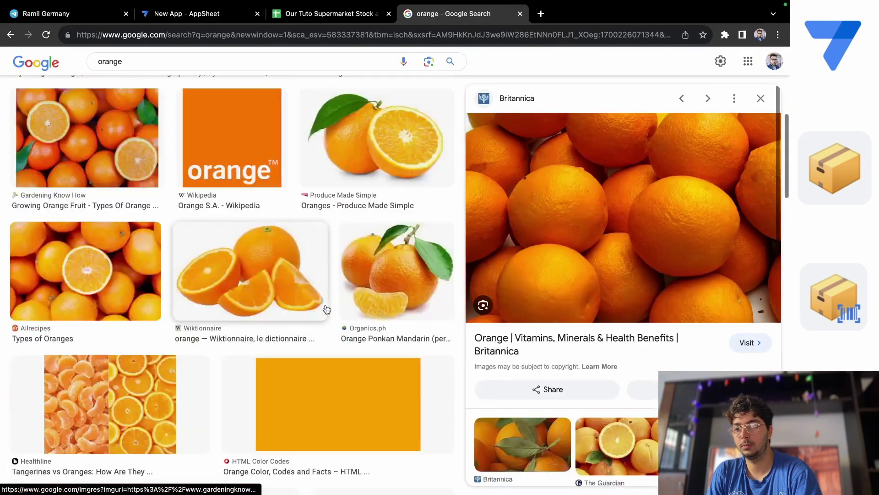
{"action": "right_click", "coordinate": [98, 411]}
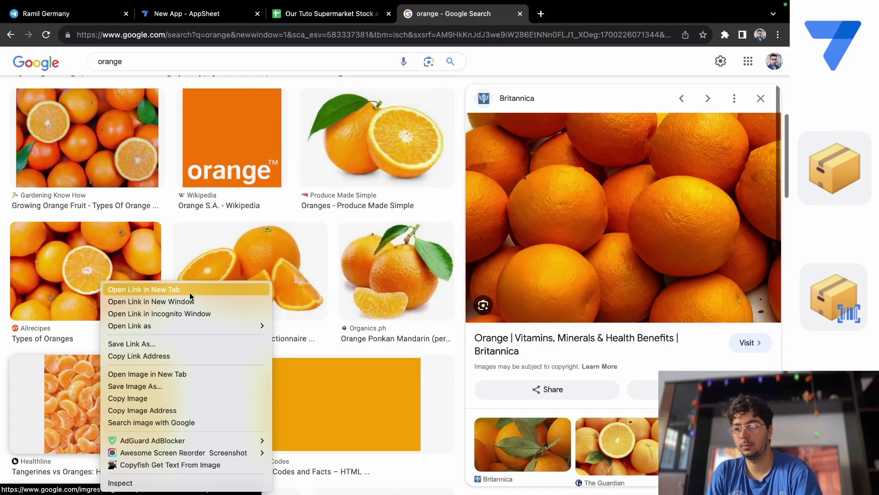
{"action": "left_click", "coordinate": [178, 373]}
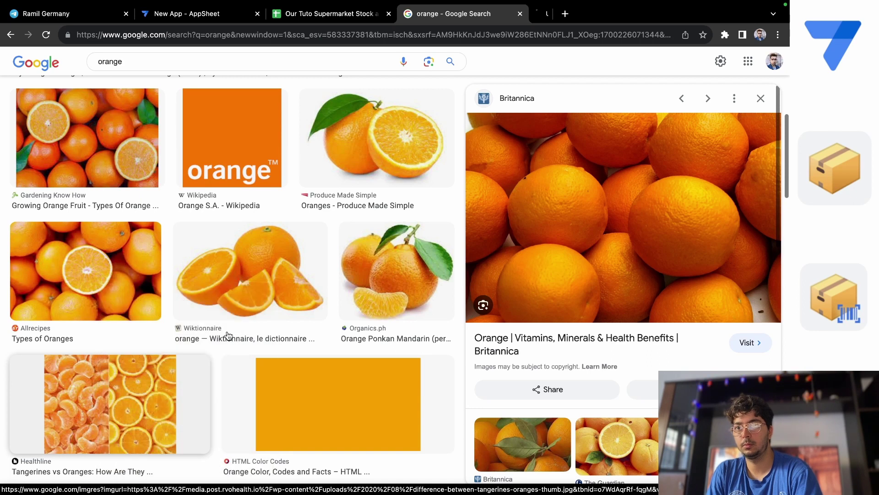
{"action": "scroll", "coordinate": [404, 234], "scroll_direction": "up", "scroll_amount": 7}
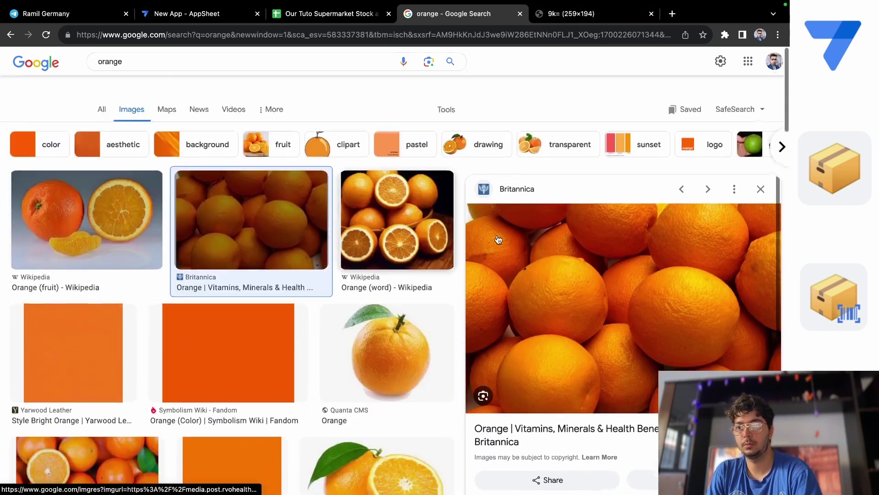
{"action": "left_click", "coordinate": [760, 188]}
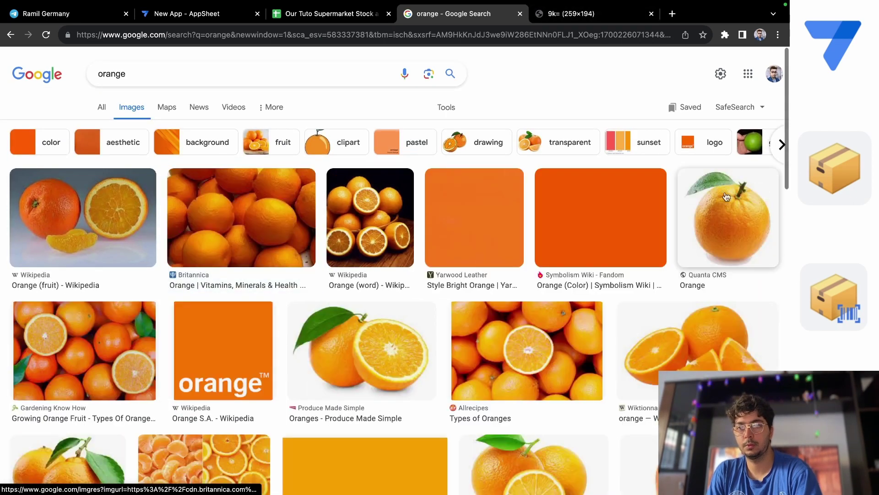
Step: Open La corbeille de fruits' picture of sliced orange varieties from the orange image results in its own tab
{"action": "scroll", "coordinate": [597, 259], "scroll_direction": "down", "scroll_amount": 10}
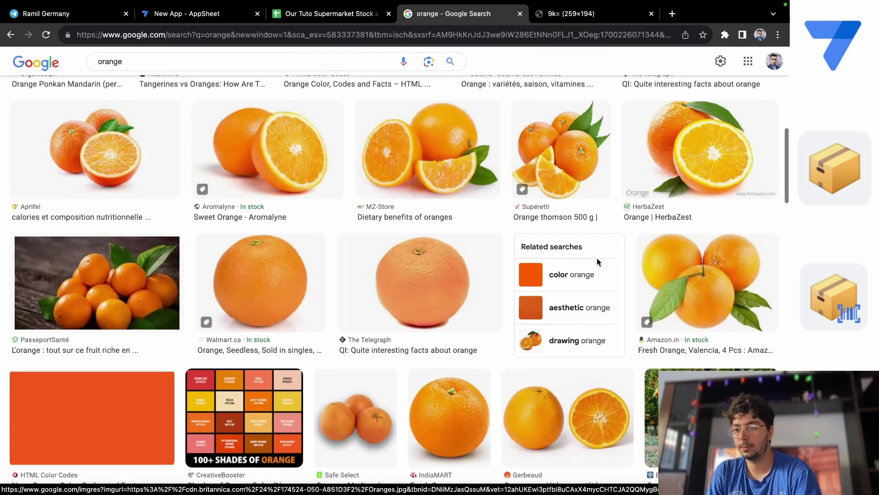
{"action": "scroll", "coordinate": [598, 259], "scroll_direction": "down", "scroll_amount": 5}
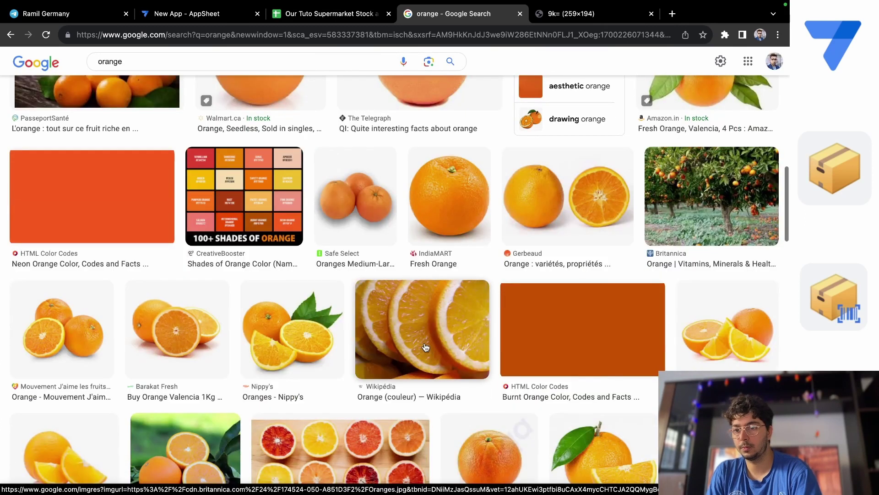
{"action": "right_click", "coordinate": [427, 351]}
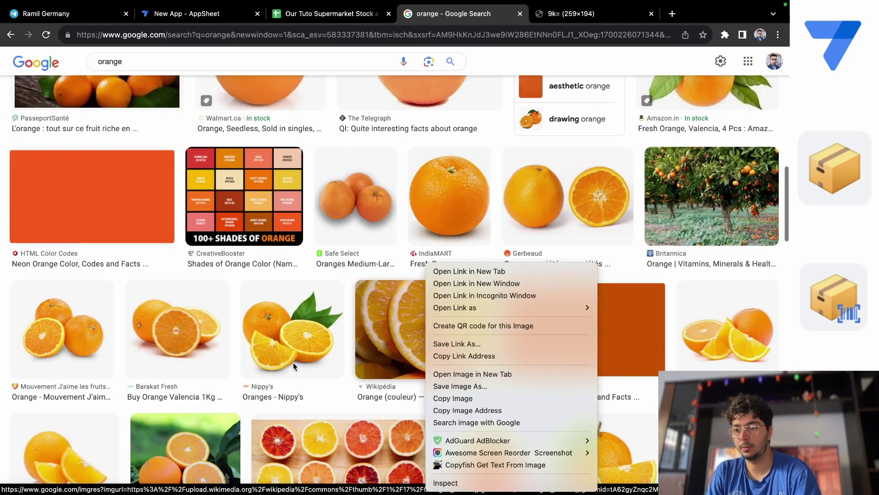
{"action": "left_click", "coordinate": [15, 282]}
{"action": "scroll", "coordinate": [32, 281], "scroll_direction": "down", "scroll_amount": 4}
{"action": "right_click", "coordinate": [349, 309]}
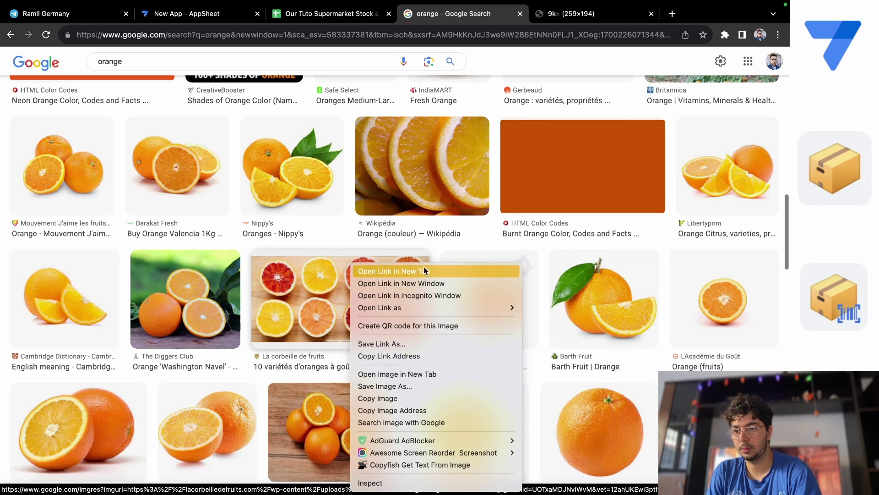
{"action": "left_click", "coordinate": [422, 374]}
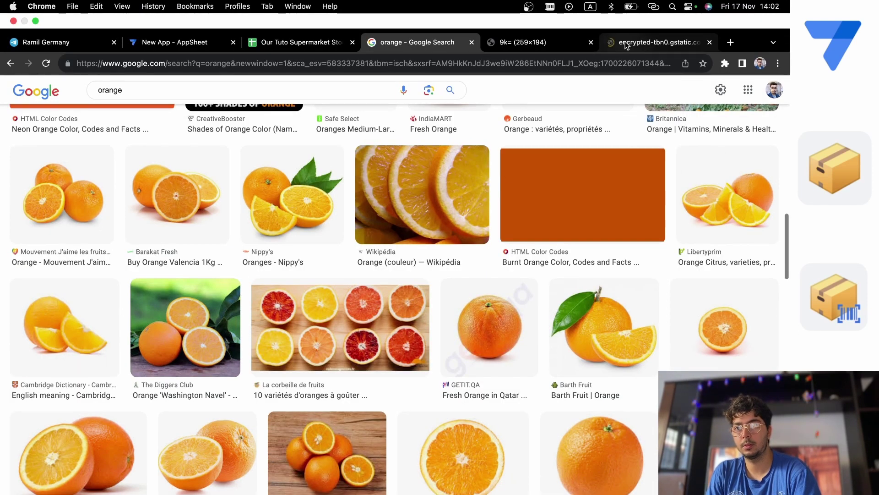
{"action": "left_click", "coordinate": [625, 43]}
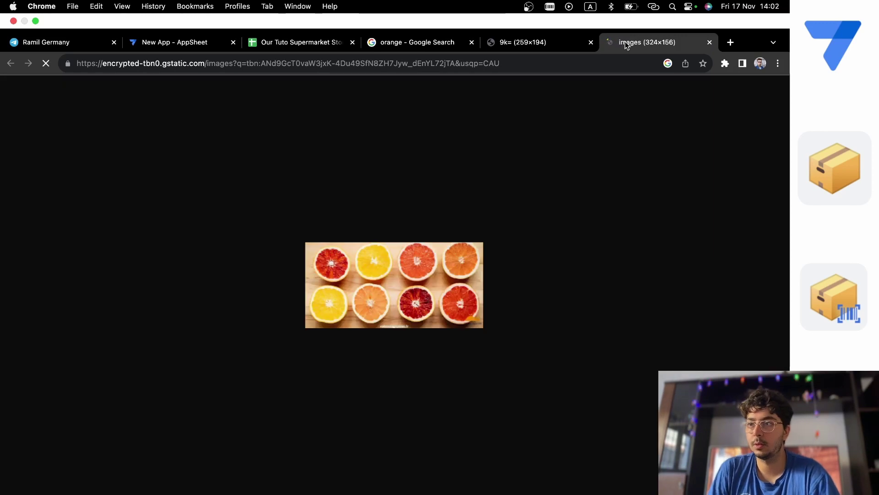
Step: Copy the full URL of the opened orange varieties picture
{"action": "left_click", "coordinate": [512, 60]}
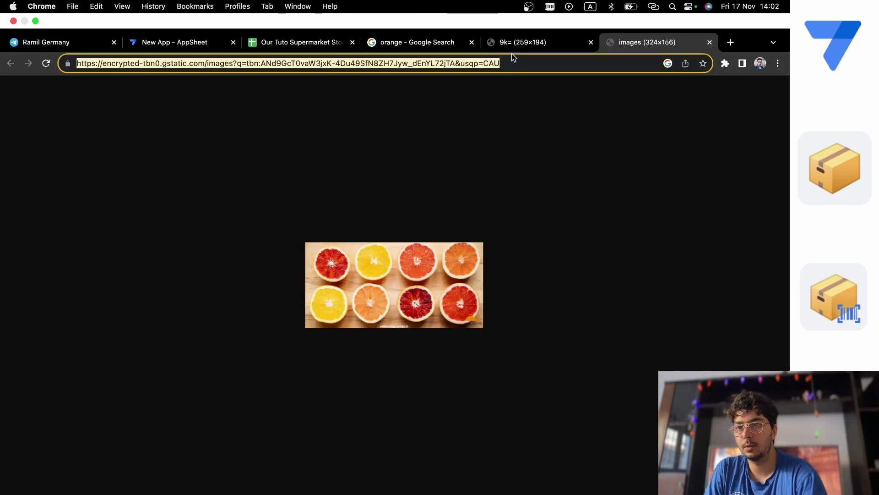
{"action": "right_click", "coordinate": [479, 62]}
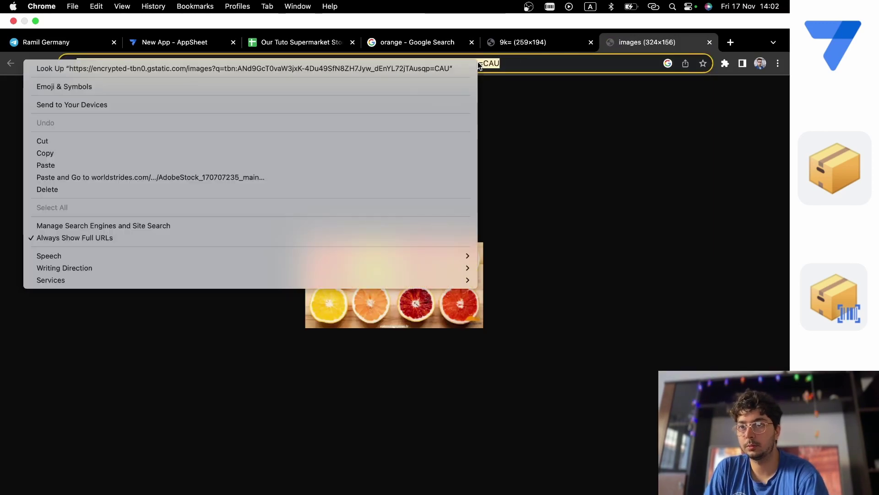
{"action": "left_click", "coordinate": [259, 153]}
{"action": "key", "text": "ctrl+Right"}
{"action": "key", "text": "ctrl+Left"}
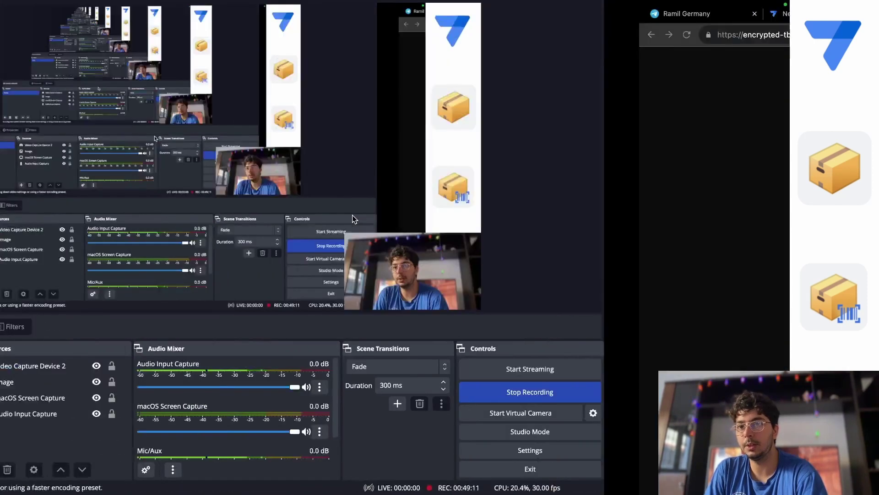
Step: Paste the copied picture URL into the Orange row's Image cell D5 in the stock spreadsheet
{"action": "left_click", "coordinate": [277, 13]}
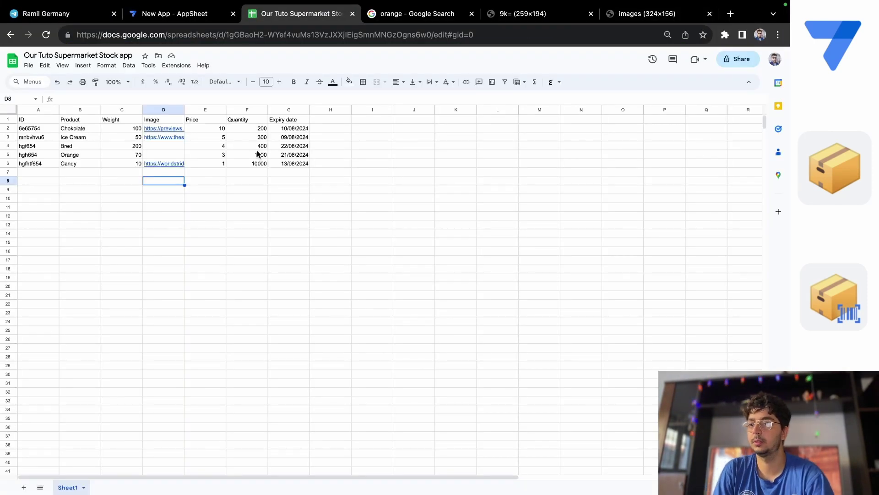
{"action": "left_click", "coordinate": [169, 155]}
{"action": "double_click", "coordinate": [169, 154]}
{"action": "right_click", "coordinate": [169, 154]}
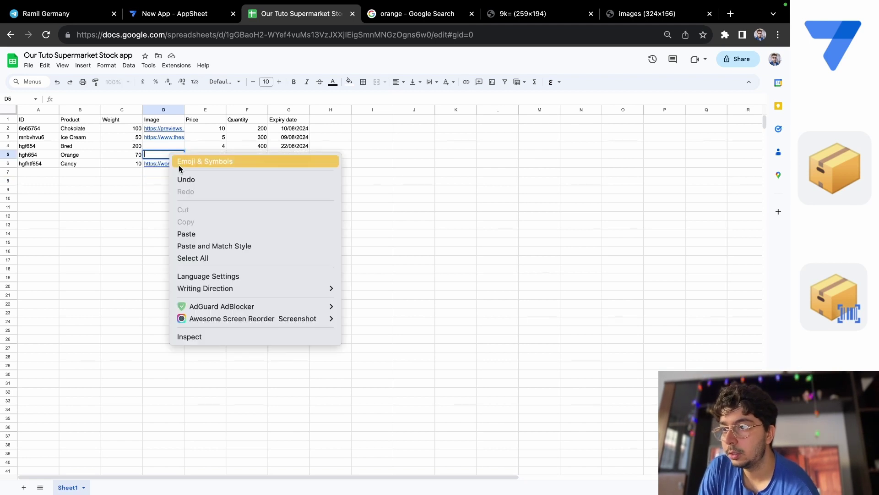
{"action": "left_click", "coordinate": [208, 235]}
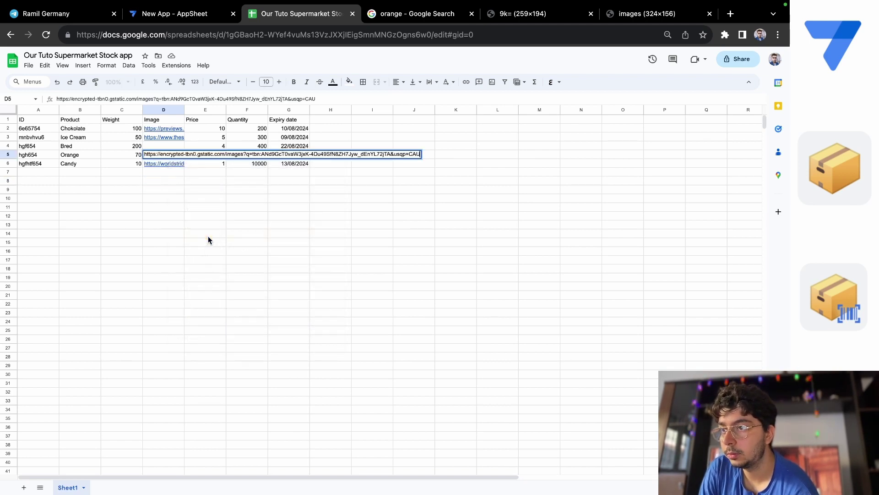
{"action": "left_click", "coordinate": [183, 179]}
{"action": "left_click", "coordinate": [159, 145]}
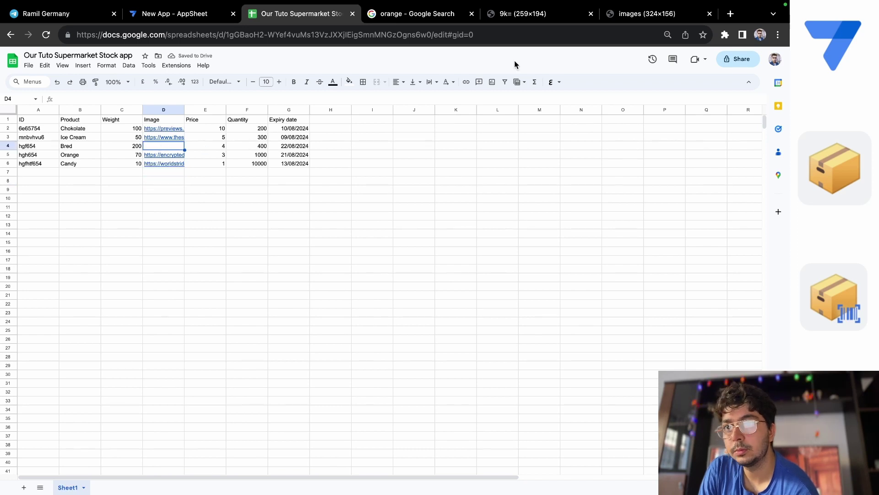
Step: Search Google for "bred" in a new tab and show the image results
{"action": "left_click", "coordinate": [730, 13]}
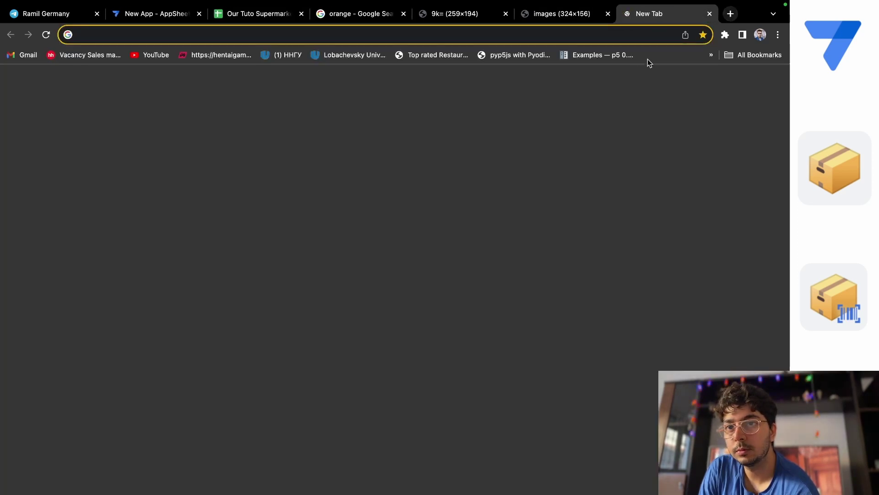
{"action": "key", "text": "ctrl+Left"}
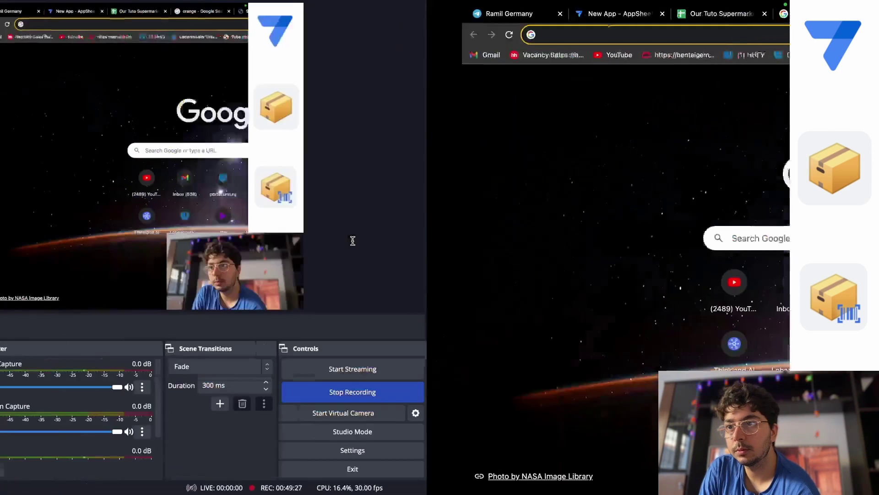
{"action": "key", "text": "ctrl+Right"}
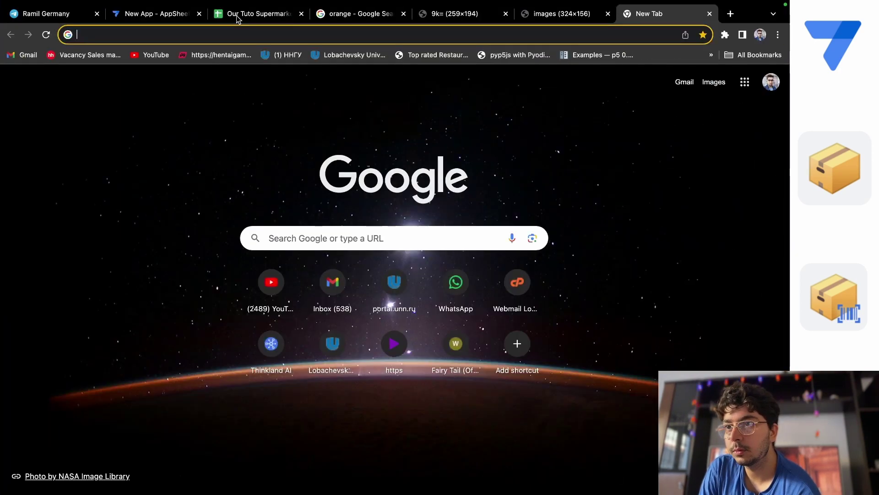
{"action": "left_click", "coordinate": [237, 17]}
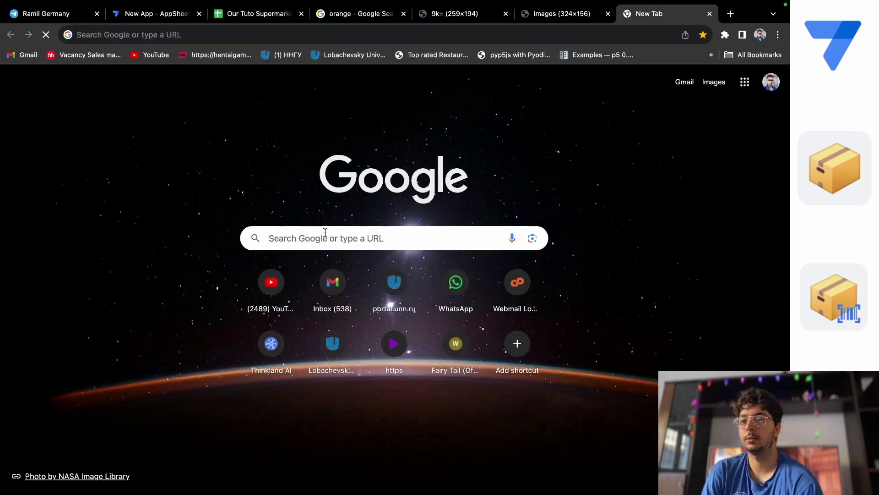
{"action": "left_click", "coordinate": [325, 232]}
{"action": "type", "text": "b"}
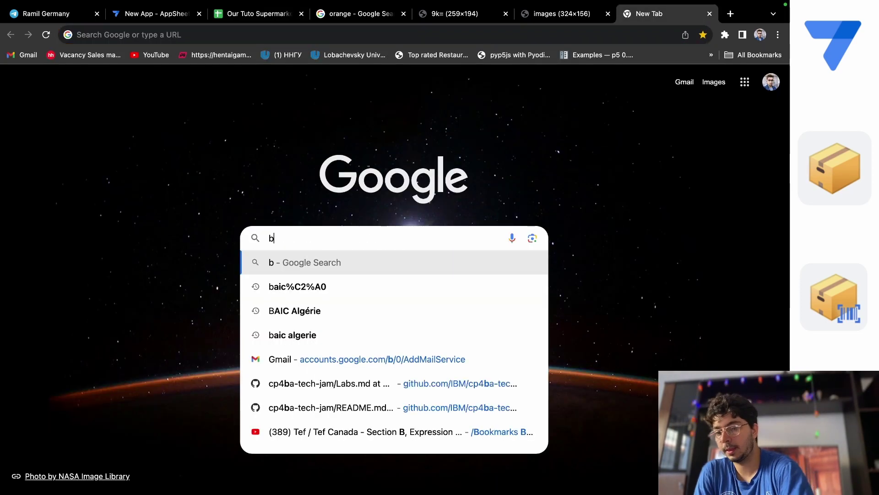
{"action": "type", "text": "red"}
{"action": "key", "text": "Return"}
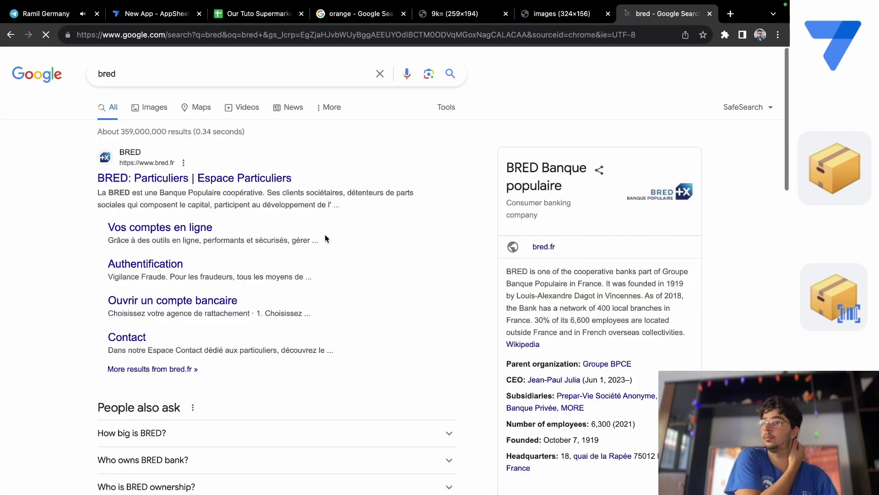
{"action": "left_click", "coordinate": [165, 111]}
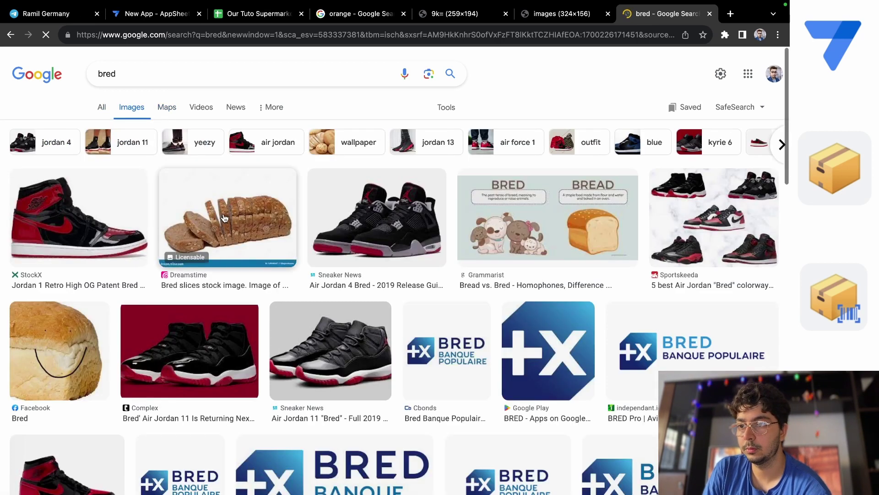
Step: Open Dreamstime's "Bred slices" picture from the bred image results in its own tab
{"action": "right_click", "coordinate": [225, 215]}
{"action": "left_click", "coordinate": [249, 217]}
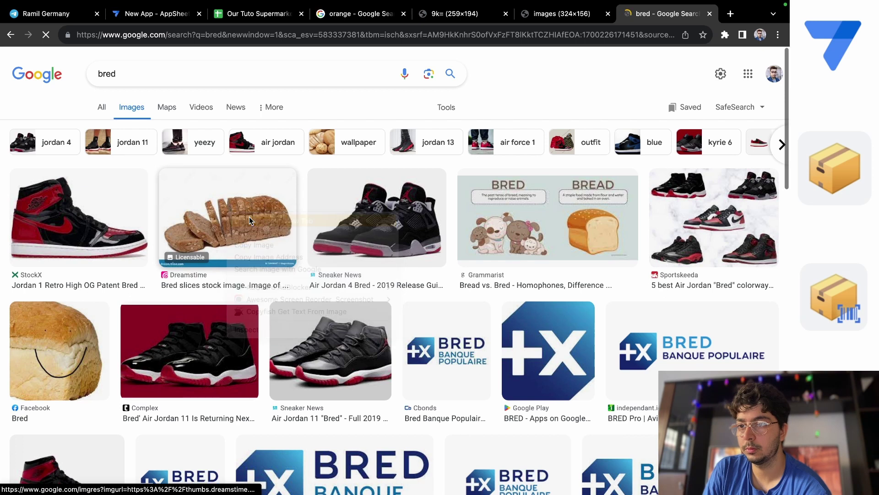
{"action": "right_click", "coordinate": [97, 334]}
{"action": "key", "text": "Escape"}
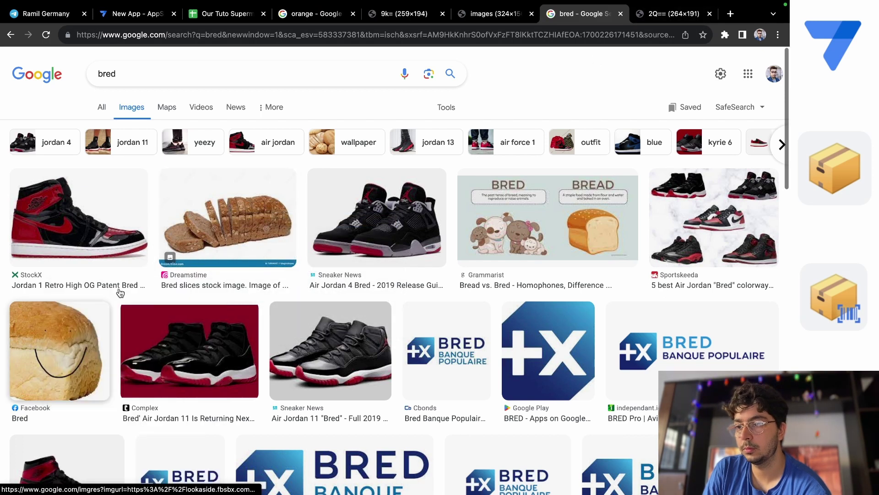
Step: Open the Facebook "Bred" loaf result in a new tab and open its picture alone in another tab
{"action": "left_click", "coordinate": [120, 293], "text": "super"}
{"action": "left_click", "coordinate": [668, 14]}
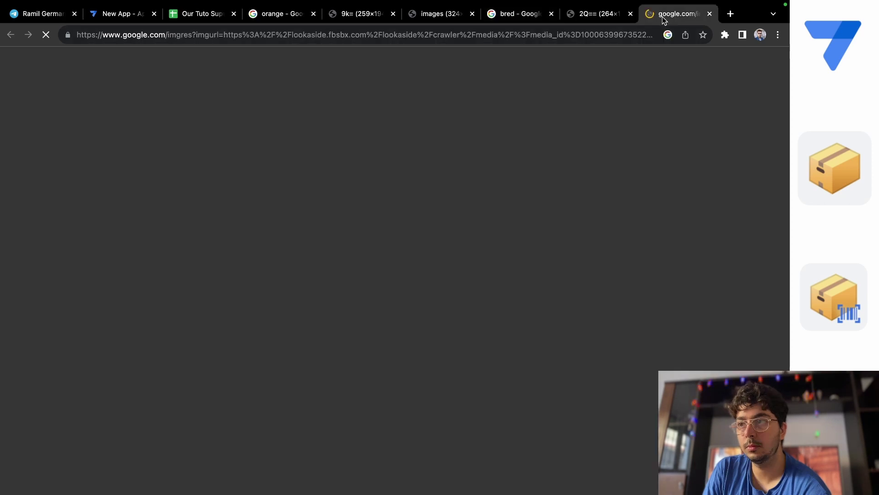
{"action": "right_click", "coordinate": [548, 33]}
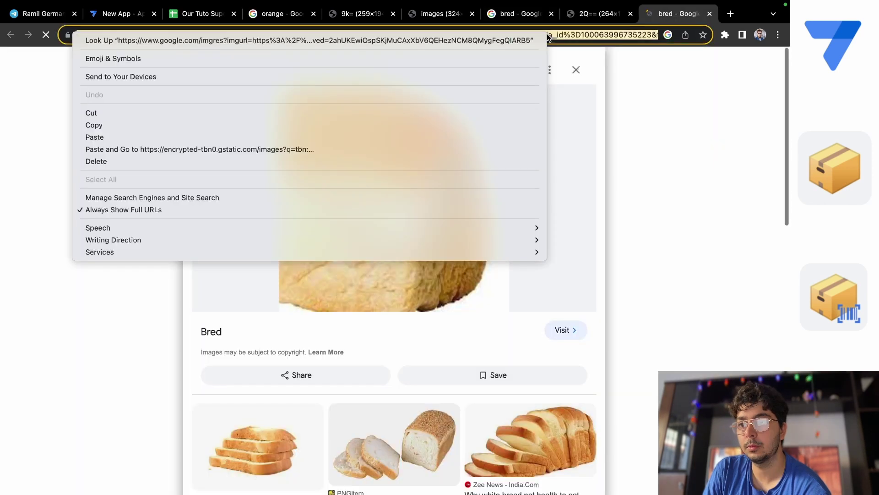
{"action": "left_click", "coordinate": [277, 128]}
{"action": "right_click", "coordinate": [414, 189]}
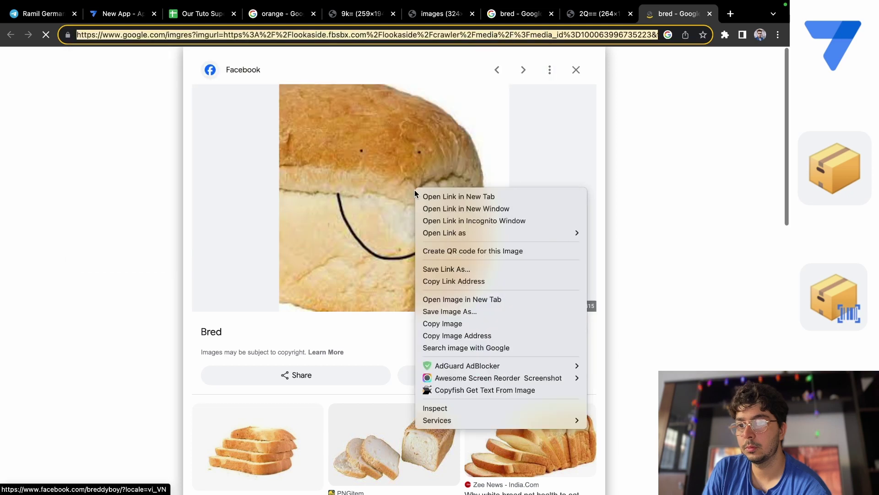
{"action": "left_click", "coordinate": [458, 300]}
{"action": "left_click", "coordinate": [680, 15]}
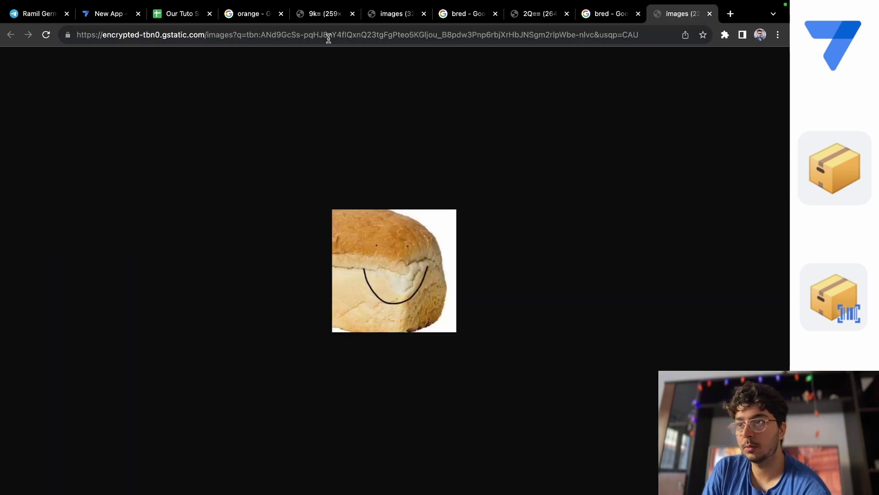
Step: Copy the bread loaf picture's URL and paste it into the Bred row's Image cell D4 in the stock spreadsheet
{"action": "left_click", "coordinate": [329, 35]}
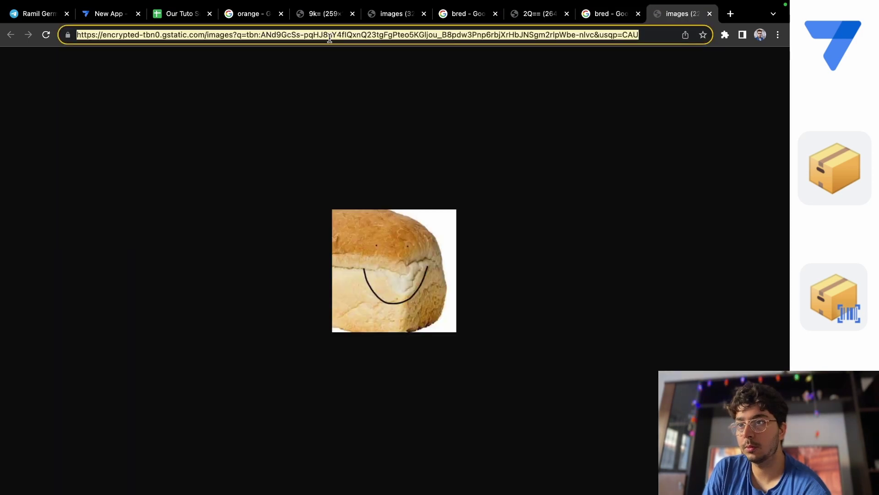
{"action": "right_click", "coordinate": [330, 36]}
{"action": "left_click", "coordinate": [373, 130]}
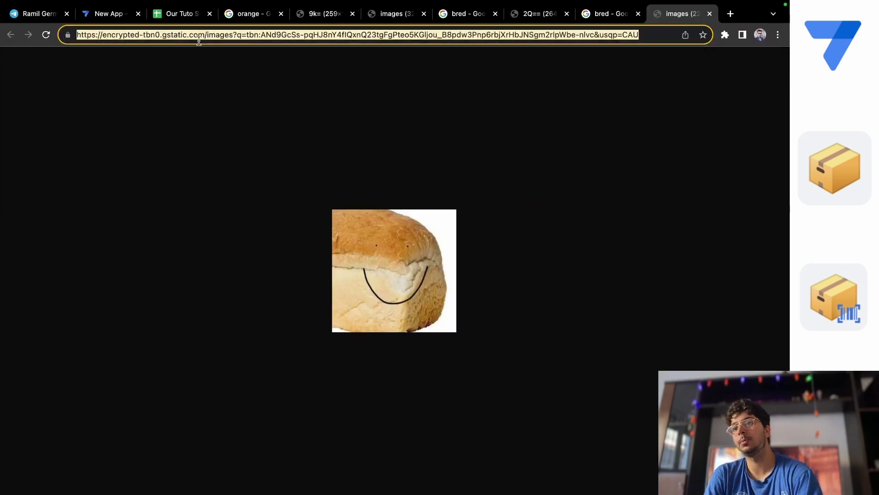
{"action": "left_click", "coordinate": [181, 13]}
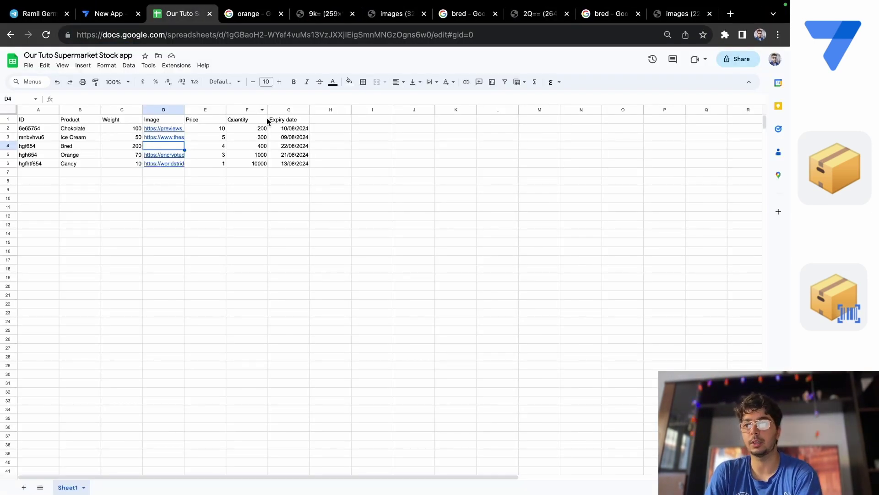
{"action": "right_click", "coordinate": [156, 146]}
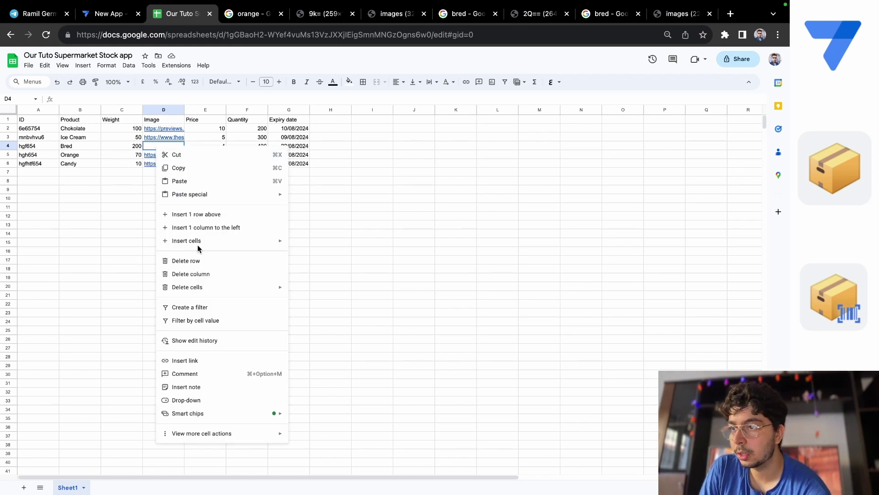
{"action": "left_click", "coordinate": [197, 182]}
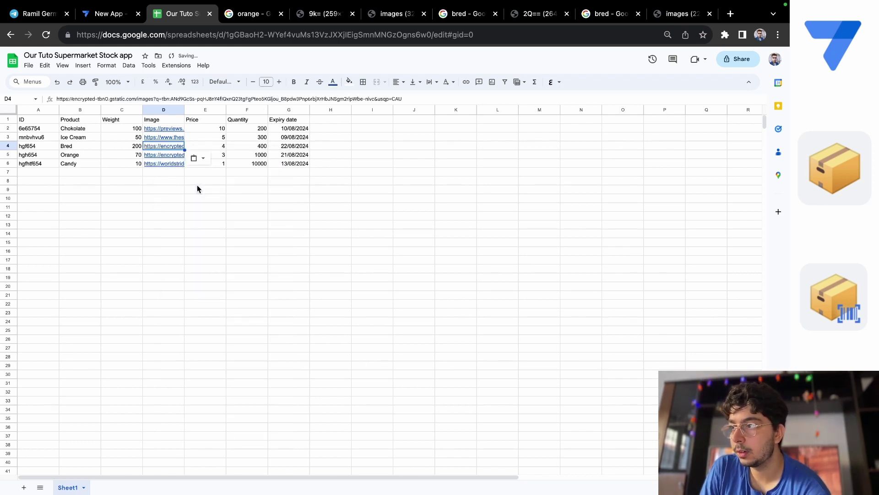
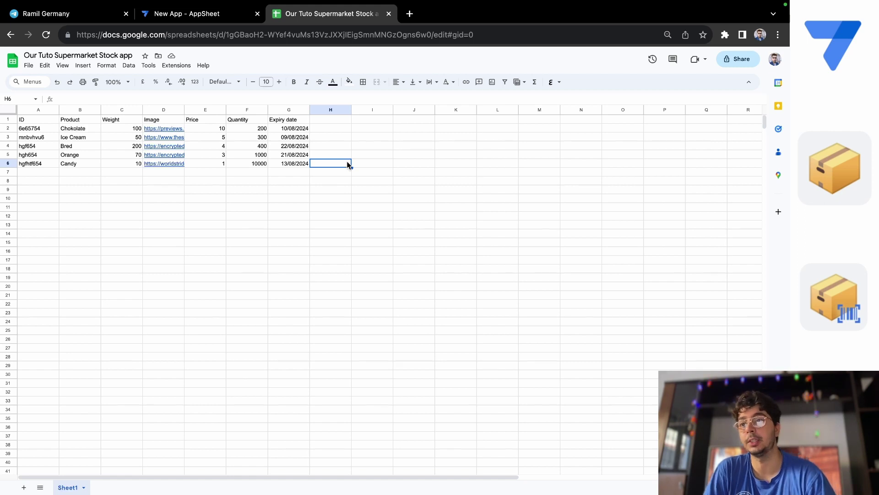
Step: Switch to AppSheet, sync the Sheet1 app preview and check the product pictures down to the Orange and Bred entries
{"action": "left_click", "coordinate": [217, 18]}
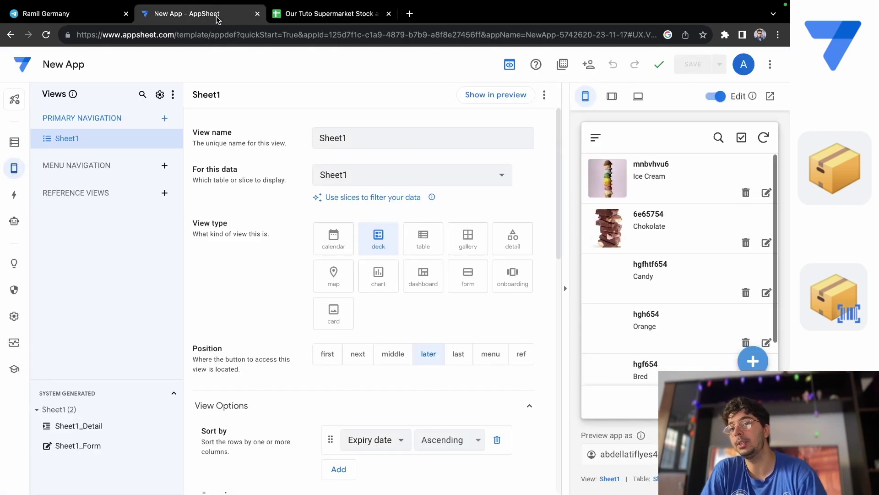
{"action": "left_click", "coordinate": [764, 137]}
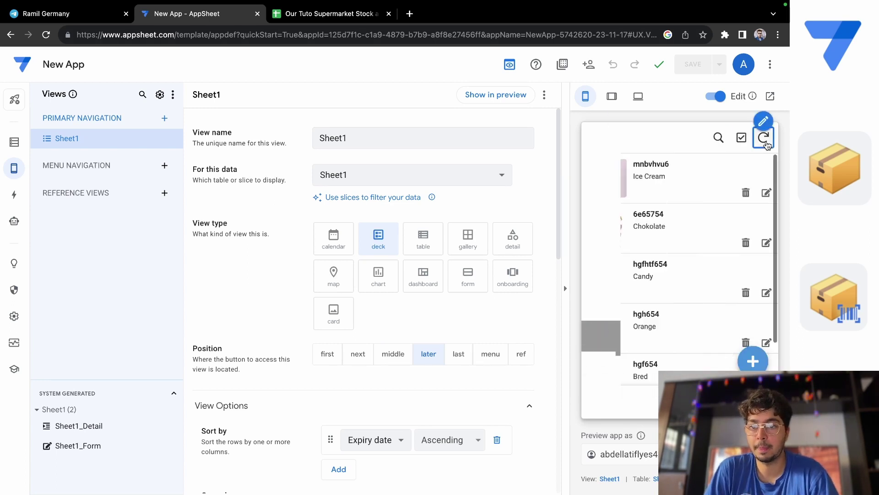
{"action": "scroll", "coordinate": [751, 275], "scroll_direction": "down", "scroll_amount": 1}
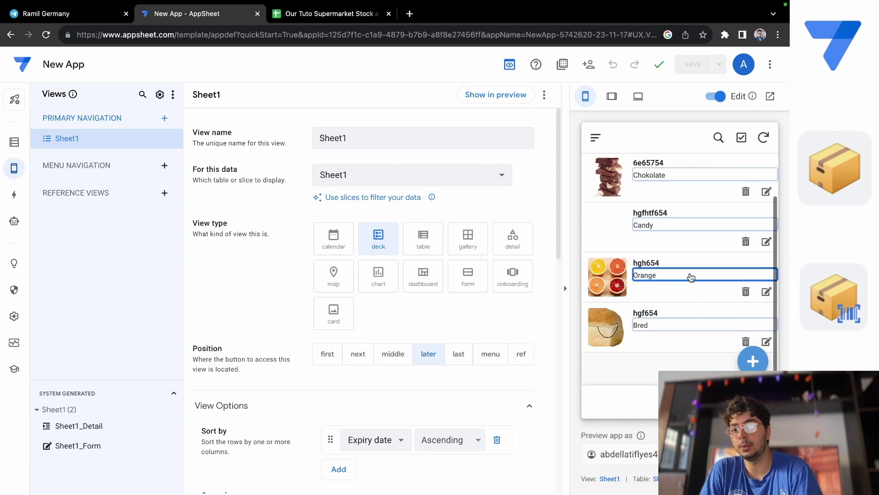
Step: Review the product entries in the app preview and the data source setting of the Sheet1 view
{"action": "scroll", "coordinate": [691, 277], "scroll_direction": "up", "scroll_amount": 1}
{"action": "scroll", "coordinate": [691, 277], "scroll_direction": "down", "scroll_amount": 1}
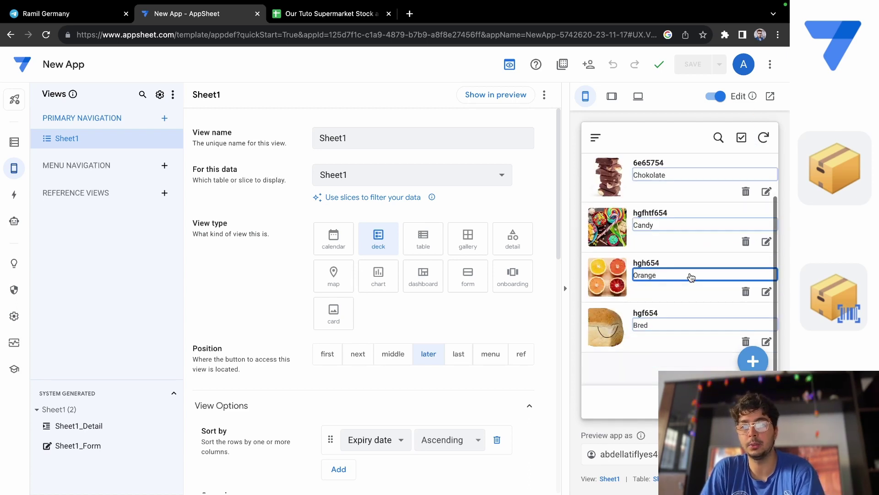
{"action": "scroll", "coordinate": [692, 276], "scroll_direction": "up", "scroll_amount": 1}
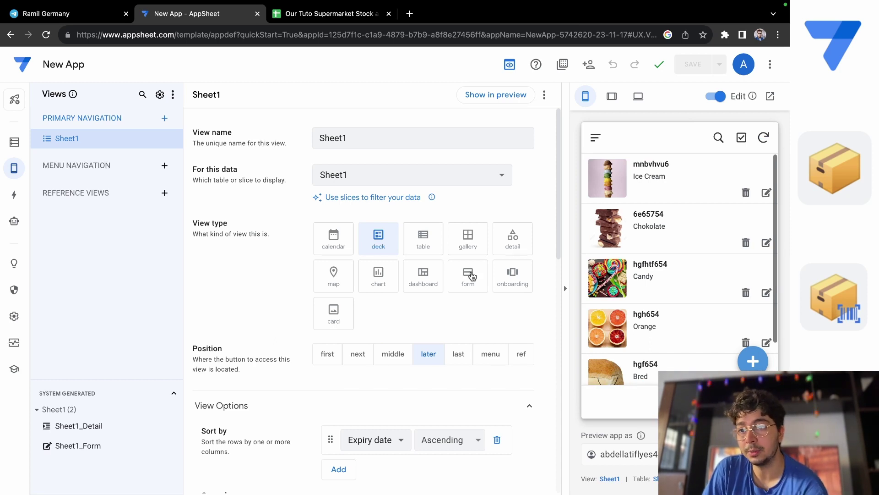
{"action": "left_click", "coordinate": [465, 185]}
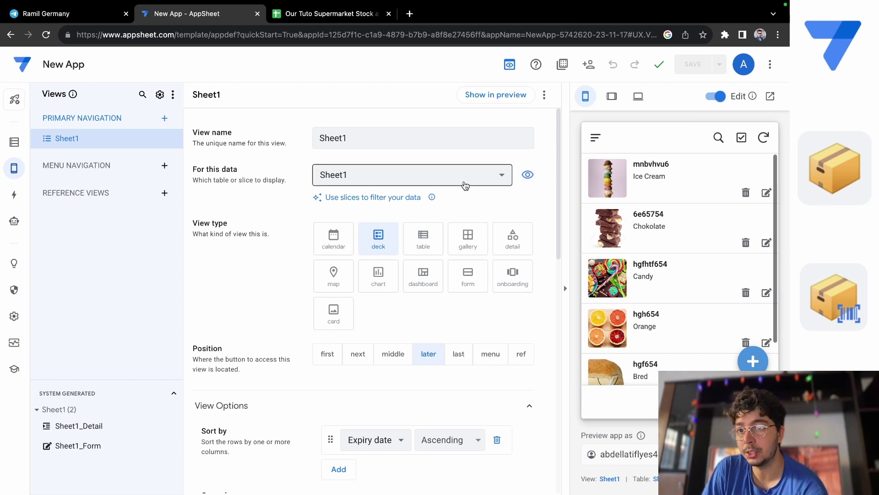
{"action": "left_click", "coordinate": [536, 202]}
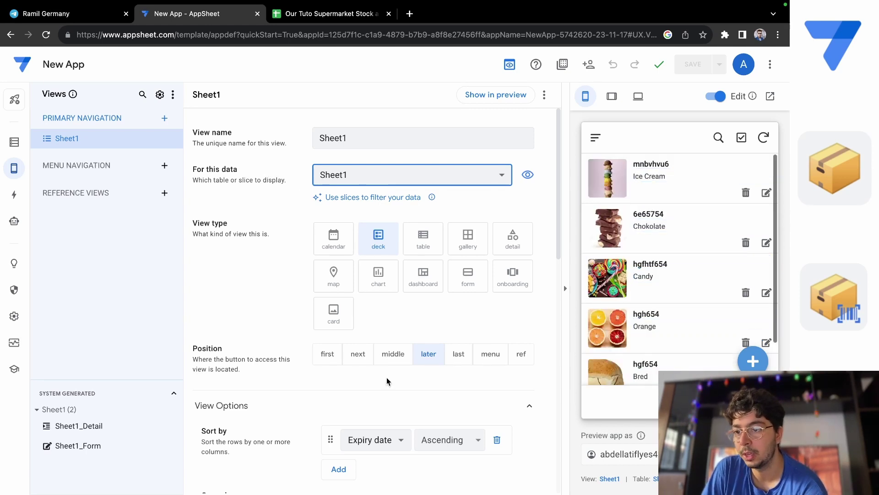
{"action": "scroll", "coordinate": [389, 380], "scroll_direction": "down", "scroll_amount": 2}
{"action": "scroll", "coordinate": [387, 381], "scroll_direction": "up", "scroll_amount": 2}
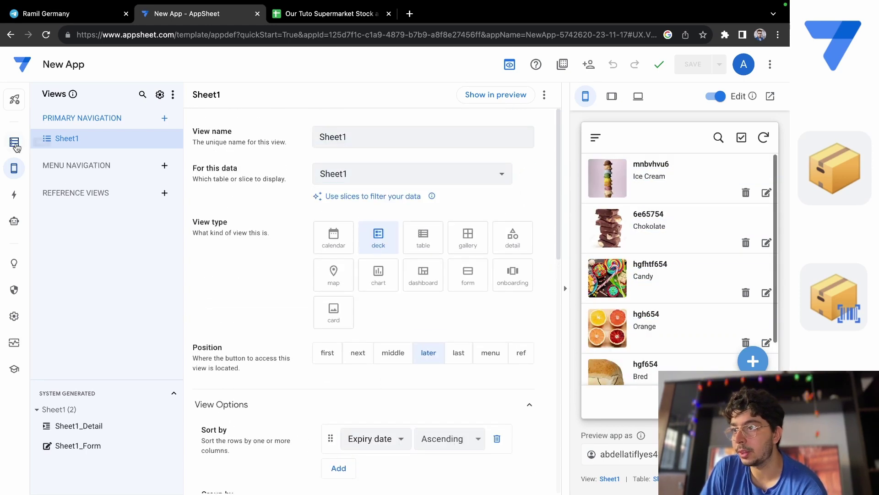
Step: Rename the Sheet1 data table as Product and save the app
{"action": "left_click", "coordinate": [14, 142]}
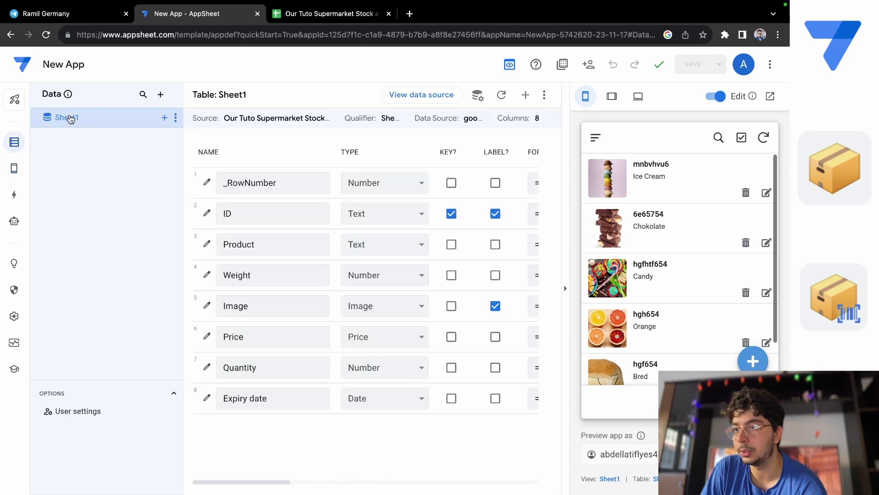
{"action": "left_click", "coordinate": [175, 118]}
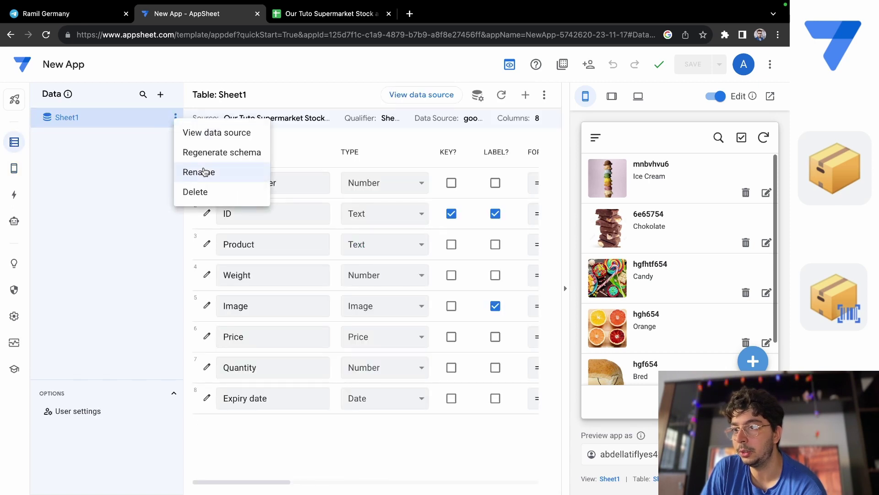
{"action": "left_click", "coordinate": [204, 172]}
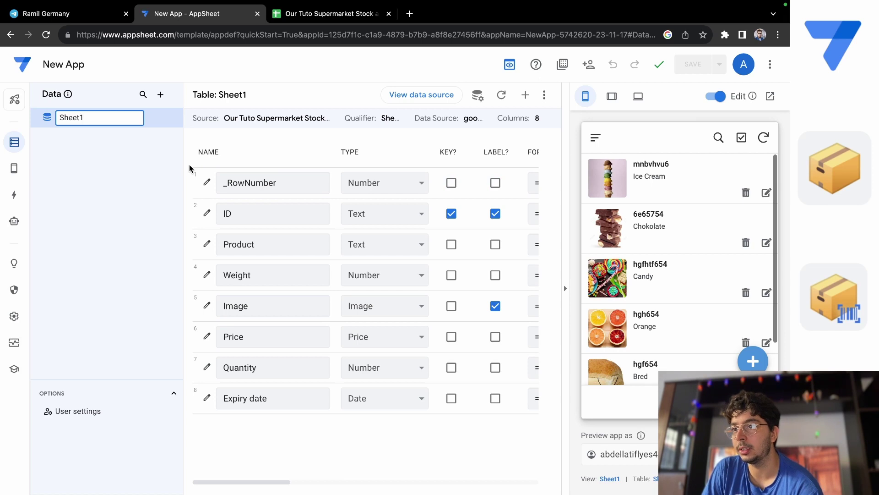
{"action": "key", "text": "BackSpace"}
{"action": "key", "text": "BackSpace"}
{"action": "key", "text": "BackSpace"}
{"action": "key", "text": "BackSpace"}
{"action": "key", "text": "BackSpace"}
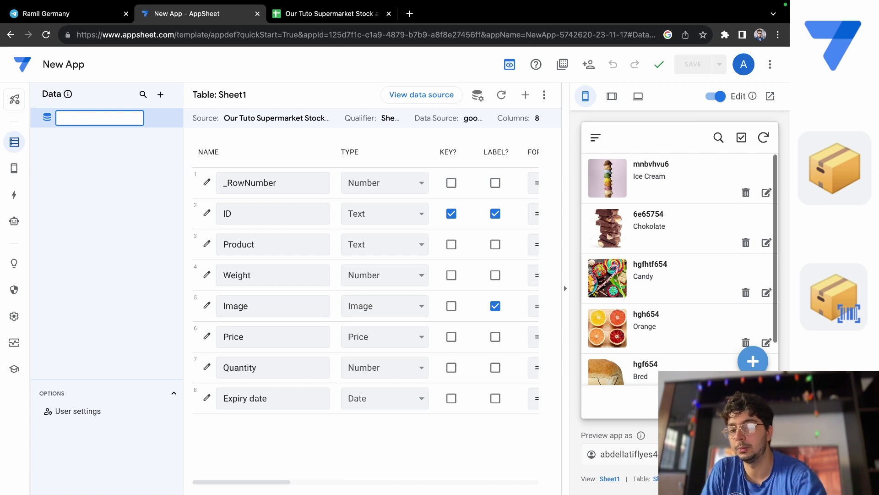
{"action": "type", "text": "Product"}
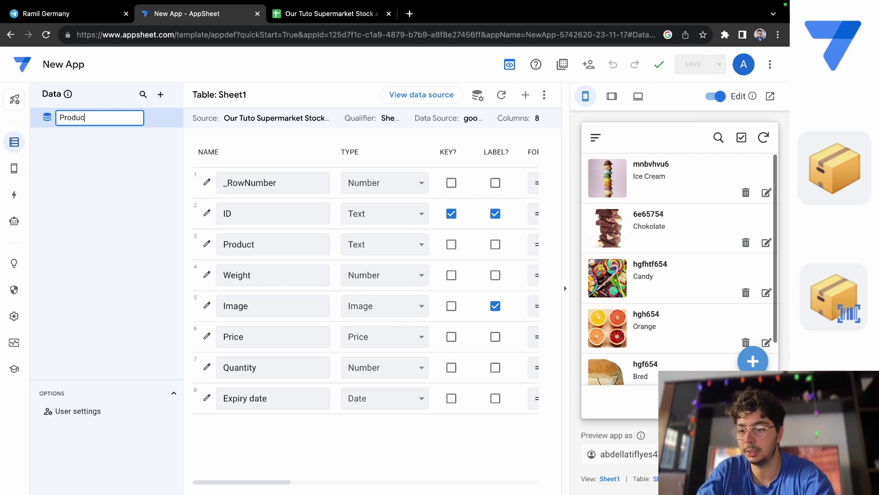
{"action": "key", "text": "Return"}
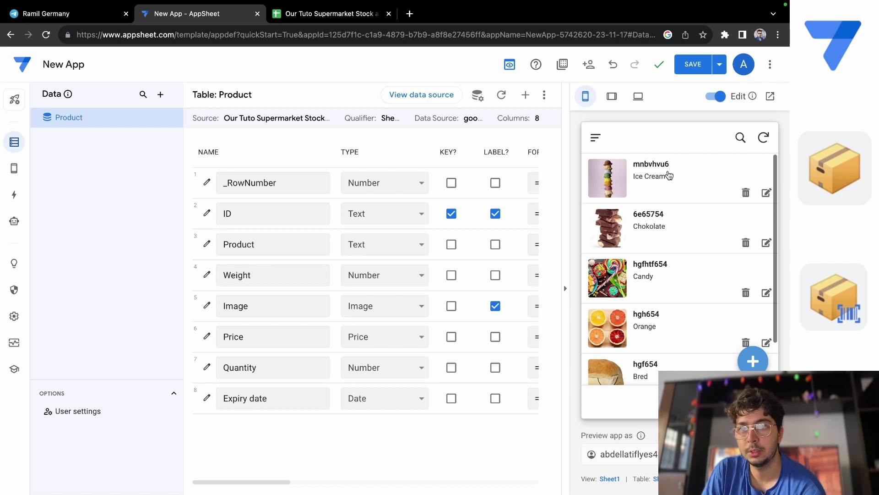
{"action": "left_click", "coordinate": [683, 67]}
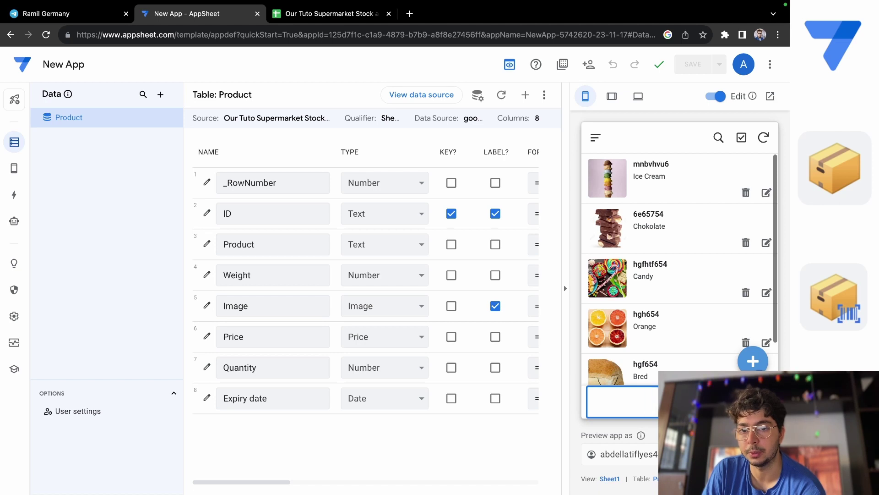
Step: Rename the Sheet1 primary navigation view as Product
{"action": "left_click", "coordinate": [757, 379]}
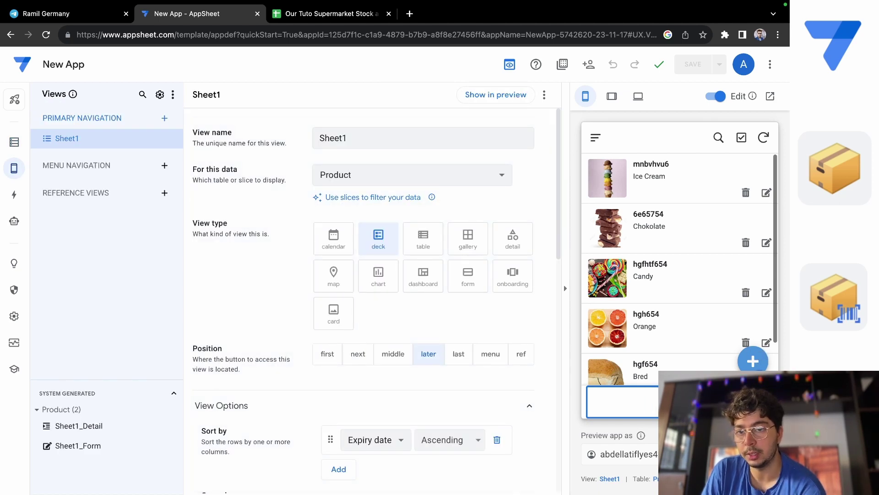
{"action": "left_click", "coordinate": [384, 181]}
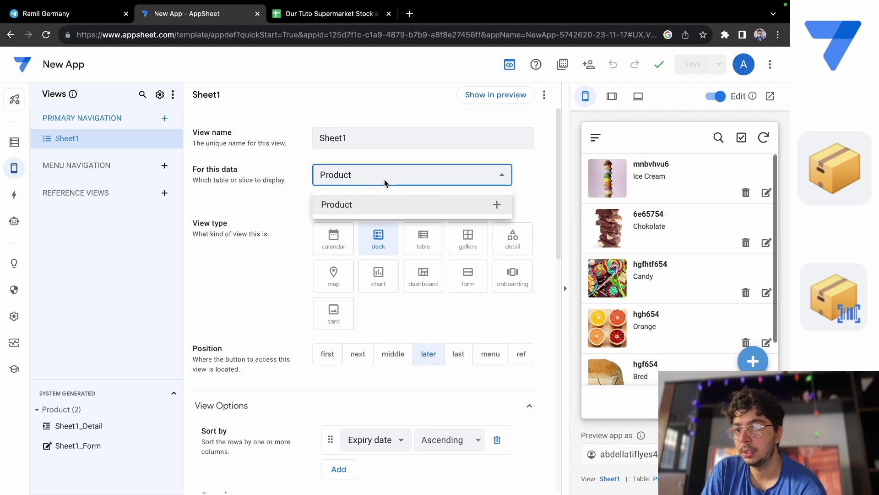
{"action": "left_click", "coordinate": [387, 139]}
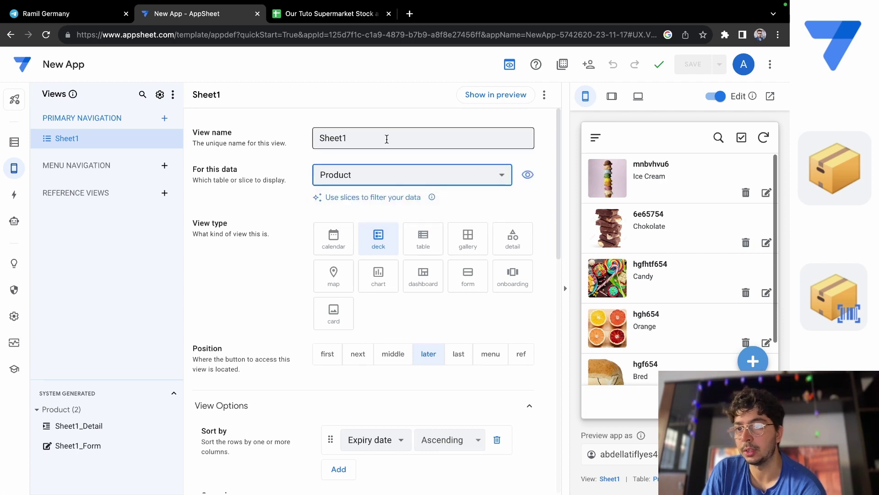
{"action": "left_click", "coordinate": [364, 138]}
{"action": "key", "text": "BackSpace"}
{"action": "key", "text": "BackSpace"}
{"action": "key", "text": "BackSpace"}
{"action": "key", "text": "BackSpace"}
{"action": "key", "text": "BackSpace"}
{"action": "key", "text": "BackSpace"}
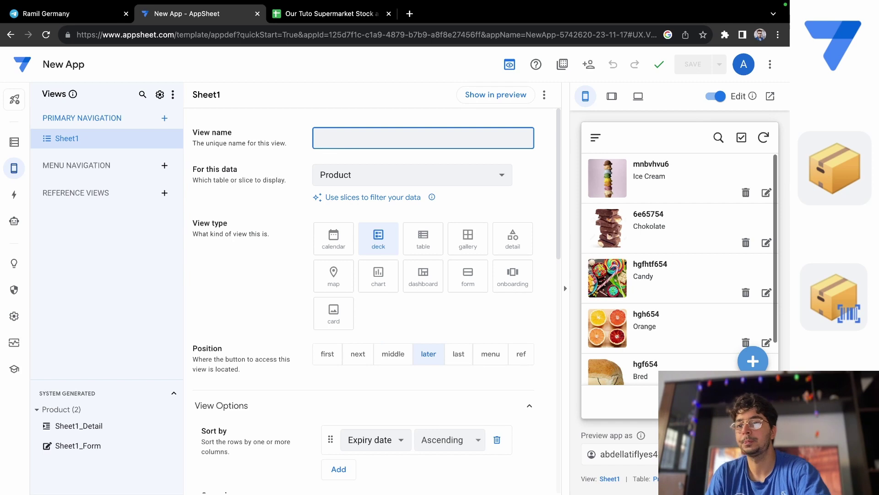
{"action": "type", "text": "Pr"}
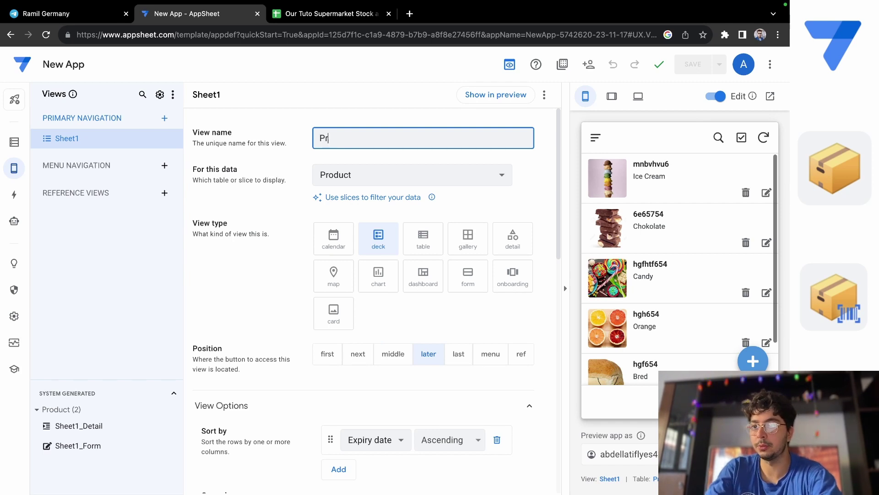
{"action": "type", "text": "odcu"}
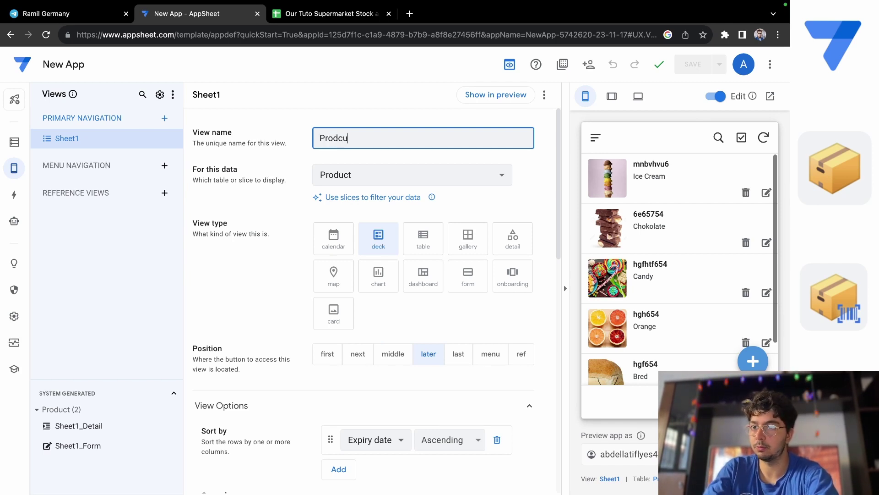
{"action": "type", "text": "t "}
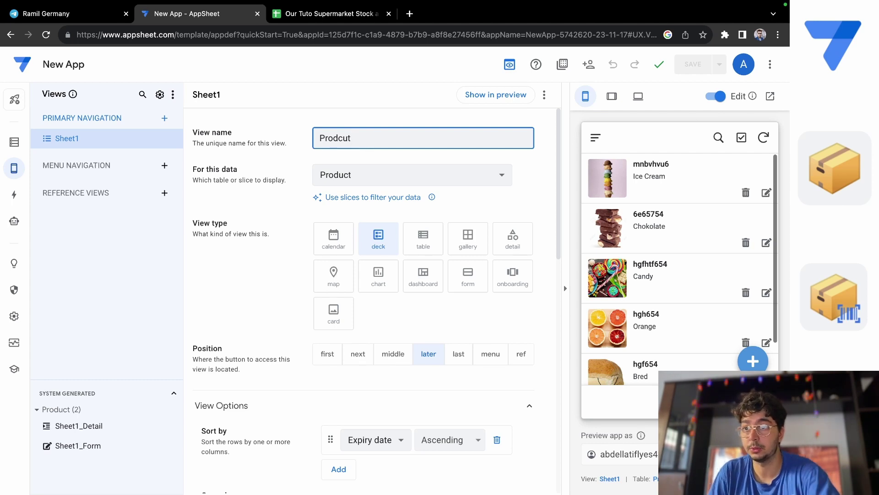
{"action": "type", "text": "ct"}
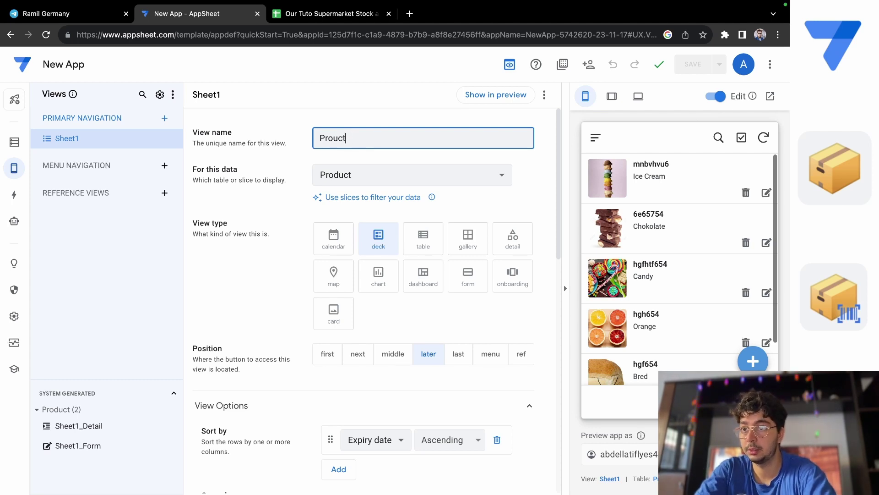
{"action": "key", "text": "BackSpace"}
{"action": "key", "text": "BackSpace"}
{"action": "key", "text": "BackSpace"}
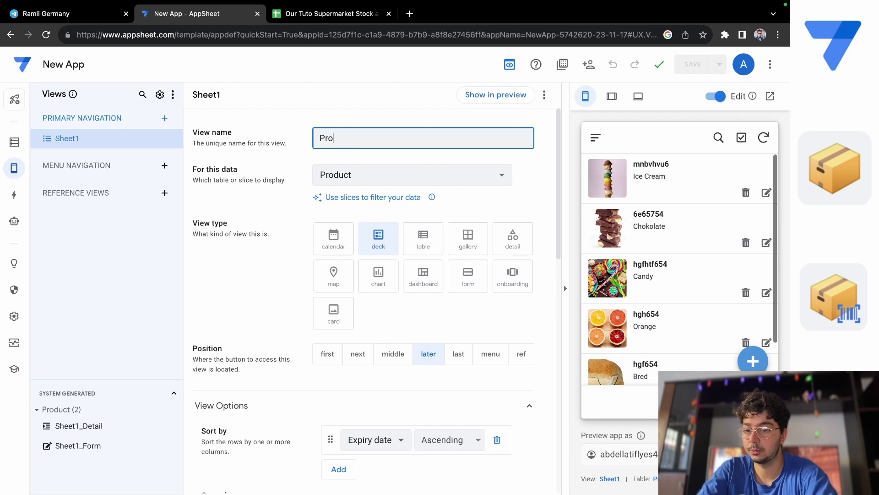
{"action": "type", "text": "duct"}
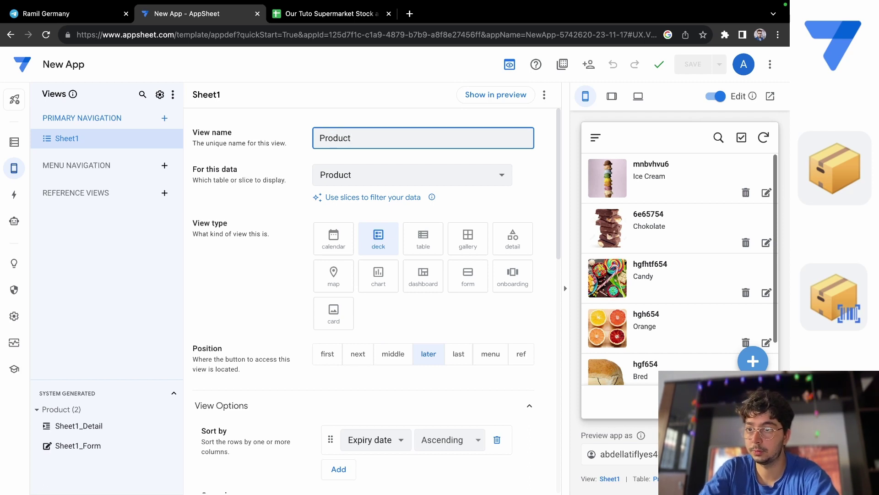
{"action": "key", "text": "Return"}
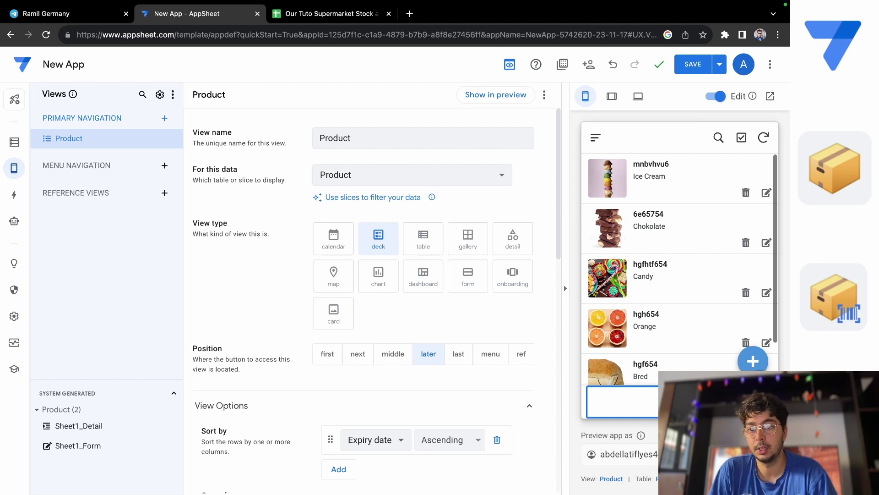
Step: Check the product list in the preview and create a new blank view under primary navigation
{"action": "scroll", "coordinate": [675, 341], "scroll_direction": "down", "scroll_amount": 1}
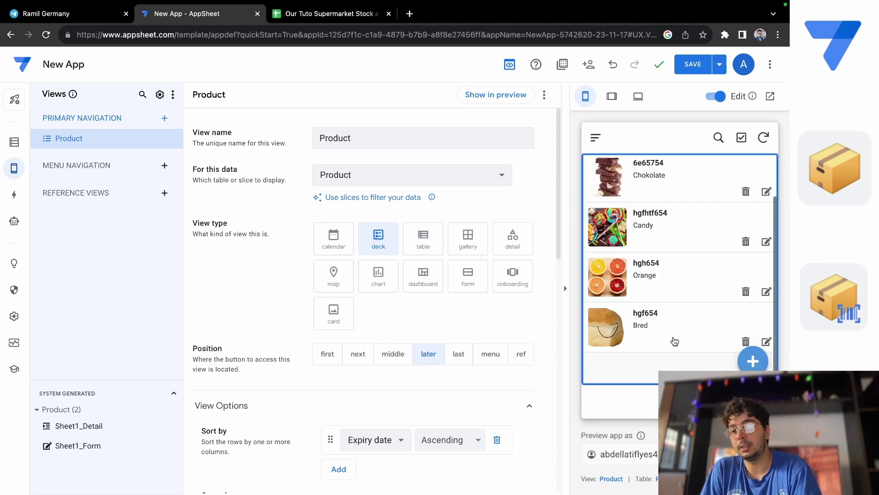
{"action": "scroll", "coordinate": [675, 342], "scroll_direction": "up", "scroll_amount": 1}
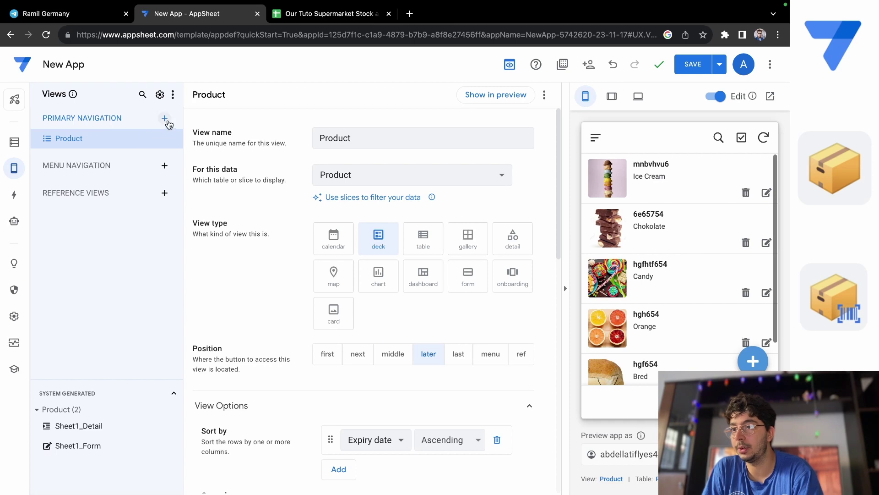
{"action": "left_click", "coordinate": [165, 119]}
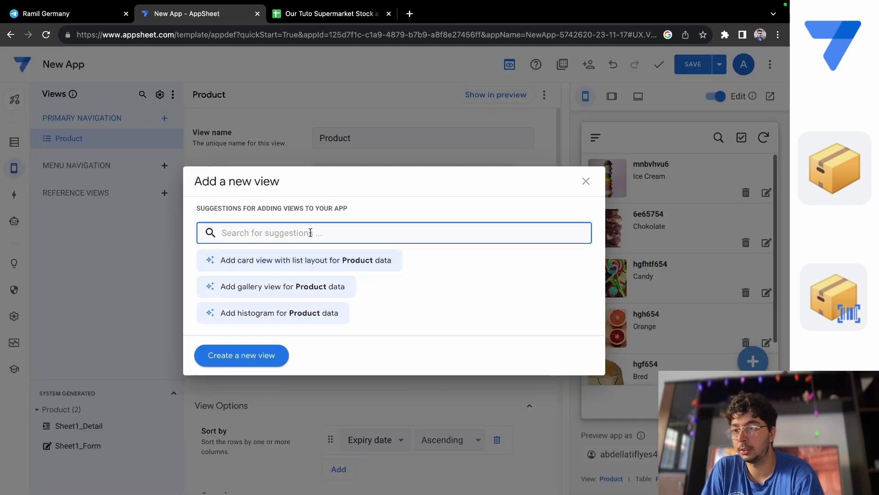
{"action": "type", "text": "add ta"}
{"action": "left_click", "coordinate": [250, 362]}
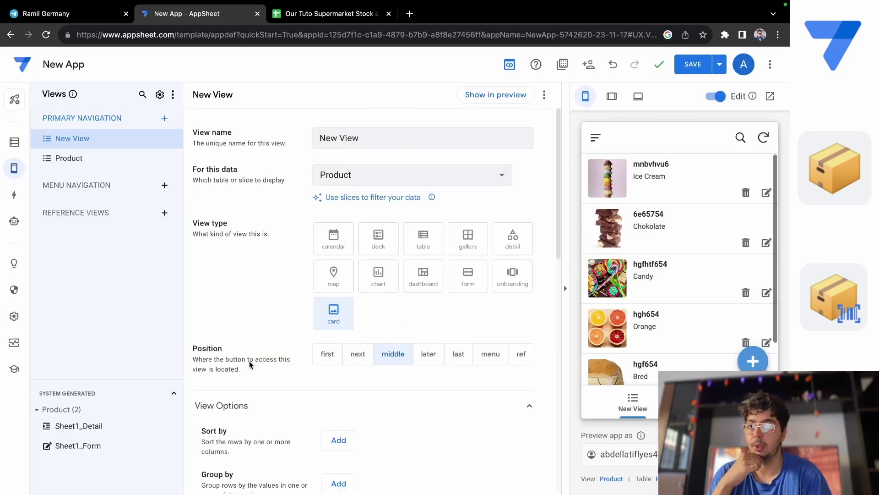
Step: Name the newly created view Table
{"action": "left_click", "coordinate": [374, 138]}
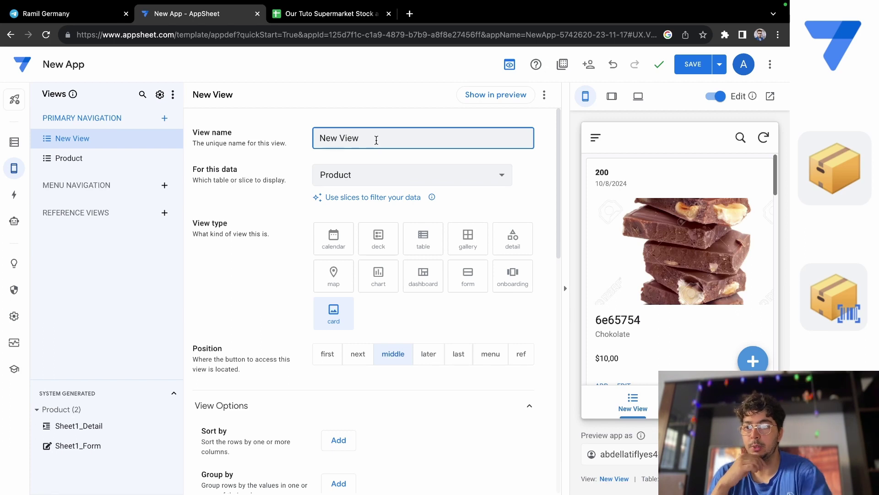
{"action": "key", "text": "BackSpace"}
{"action": "key", "text": "BackSpace"}
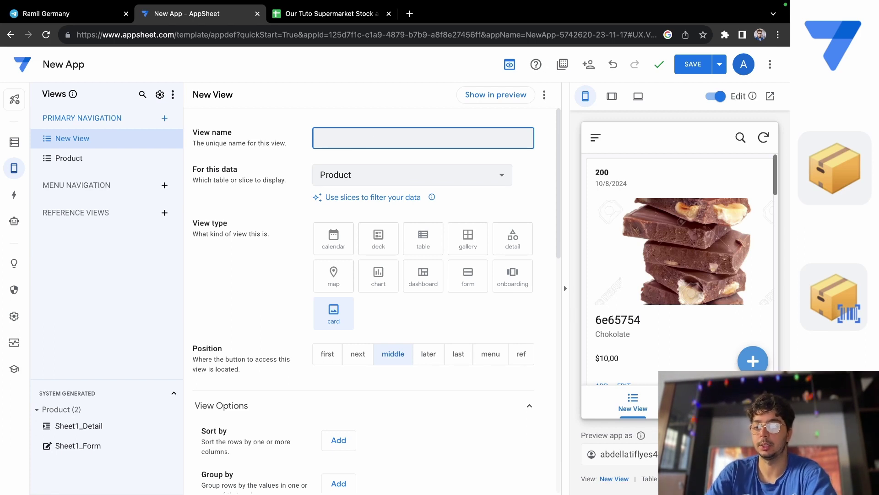
{"action": "type", "text": "Table"}
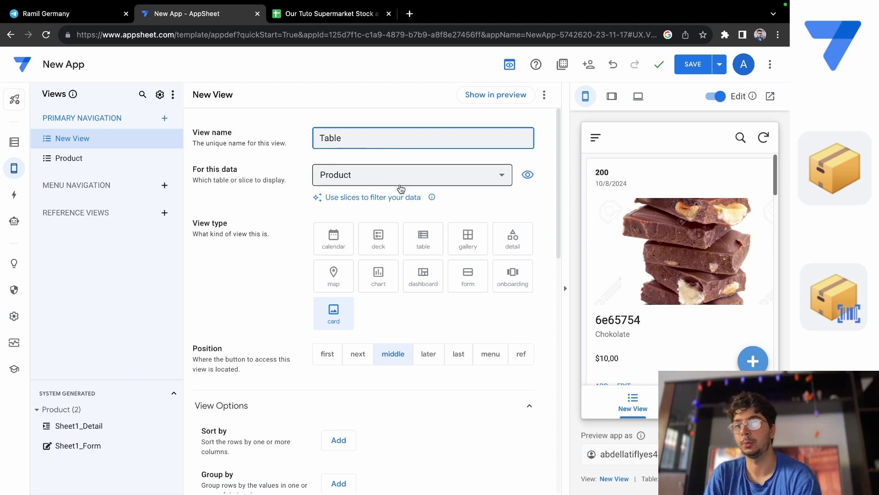
{"action": "left_click", "coordinate": [455, 184]}
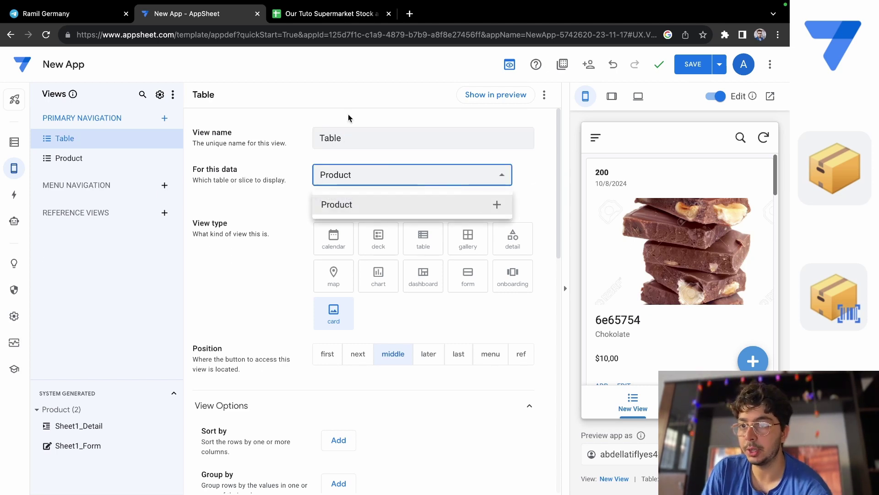
{"action": "left_click", "coordinate": [533, 186]}
Step: Check which data sources the Table view offers and which sheets the Our Tuto Supermarket Stock app spreadsheet contains
{"action": "left_click", "coordinate": [485, 178]}
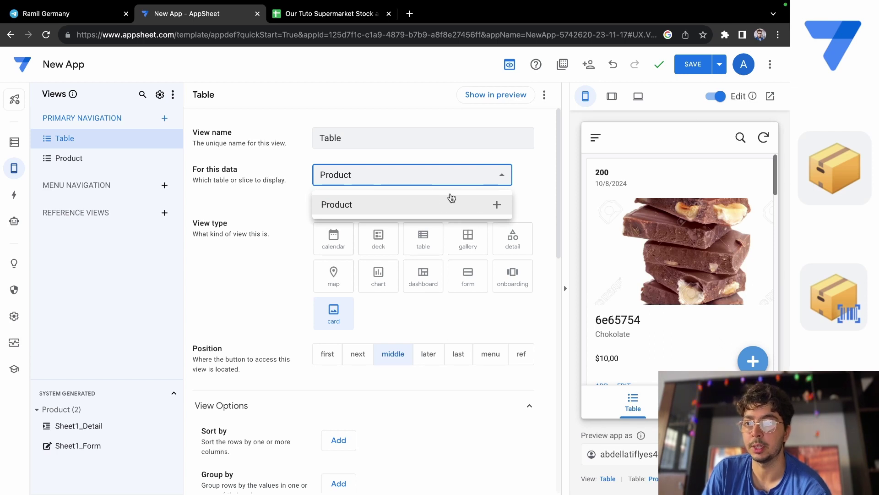
{"action": "left_click", "coordinate": [532, 180]}
{"action": "left_click", "coordinate": [306, 14]}
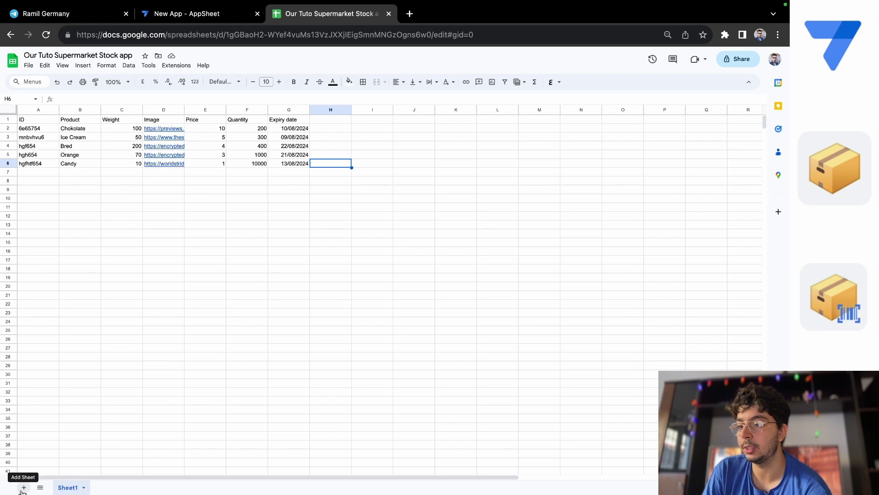
{"action": "left_click", "coordinate": [186, 17]}
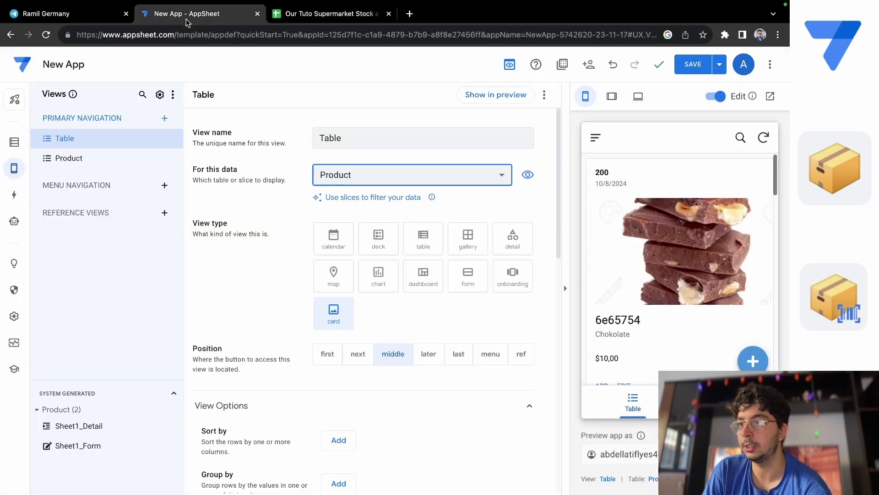
{"action": "left_click", "coordinate": [474, 179]}
{"action": "left_click", "coordinate": [517, 208]}
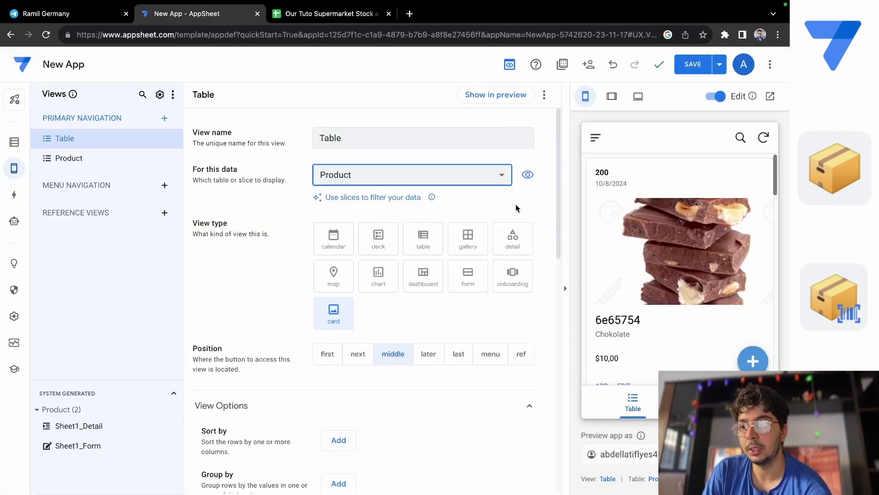
Step: Set the Table view's type to table and its position to last
{"action": "left_click", "coordinate": [433, 241]}
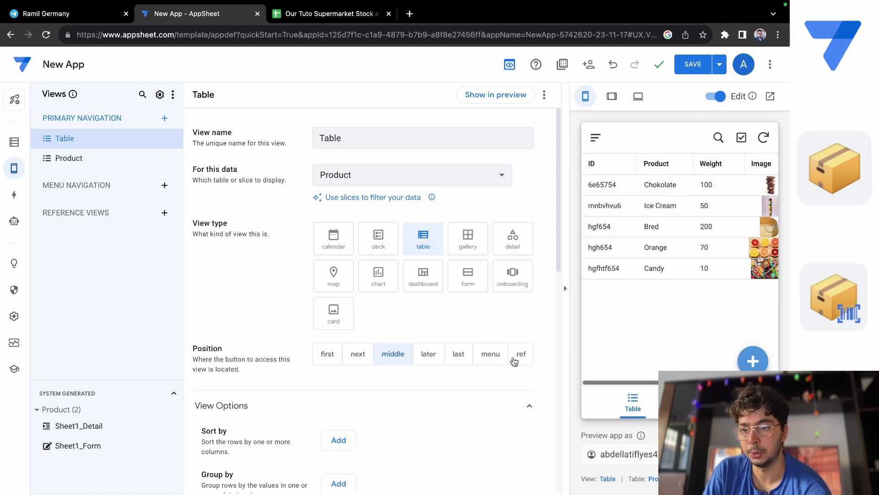
{"action": "left_click", "coordinate": [453, 359]}
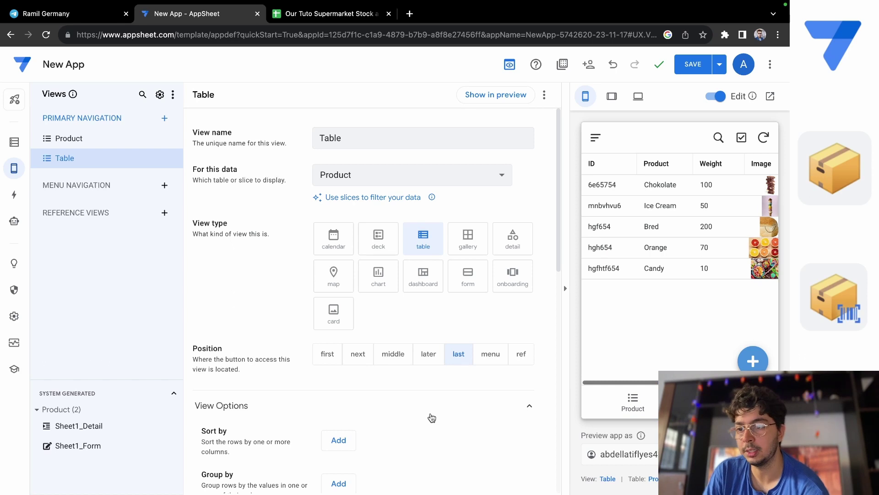
Step: Add a sort rule to the Table view by _RowNumber in ascending order
{"action": "scroll", "coordinate": [431, 414], "scroll_direction": "down", "scroll_amount": 2}
{"action": "scroll", "coordinate": [431, 416], "scroll_direction": "down", "scroll_amount": 2}
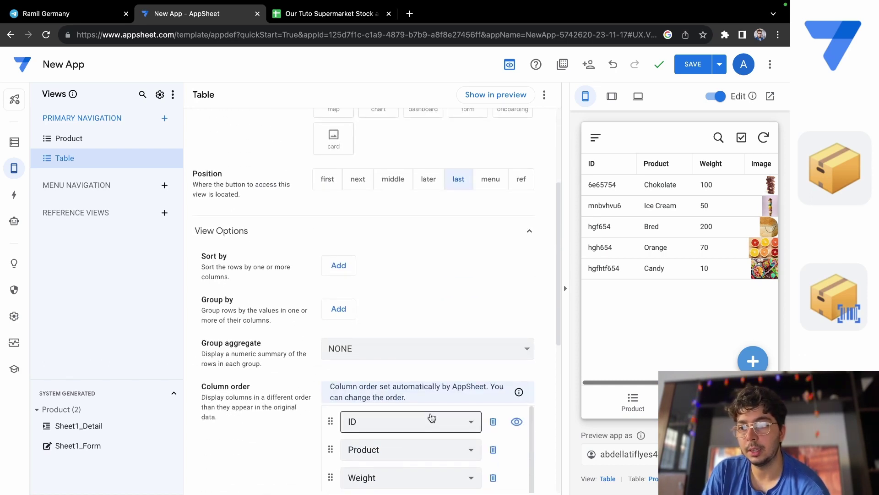
{"action": "left_click", "coordinate": [339, 265]}
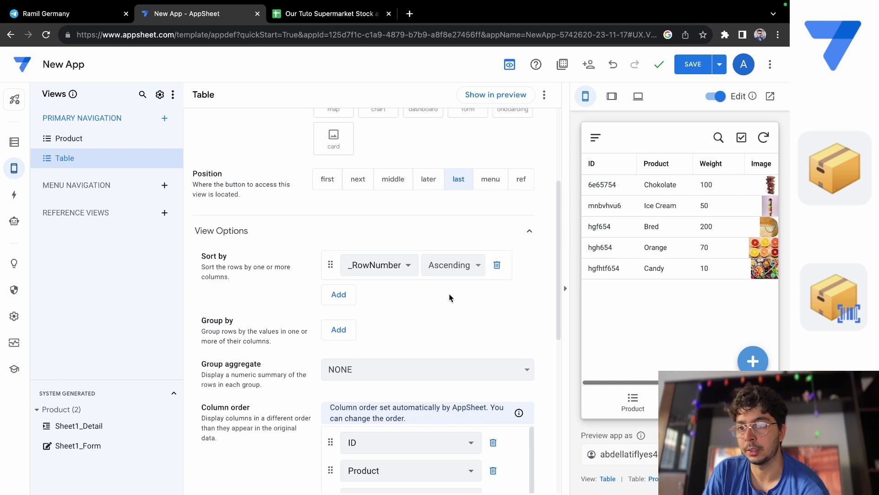
Step: Look through the Table view's column order list and its remaining view options
{"action": "scroll", "coordinate": [397, 319], "scroll_direction": "down", "scroll_amount": 2}
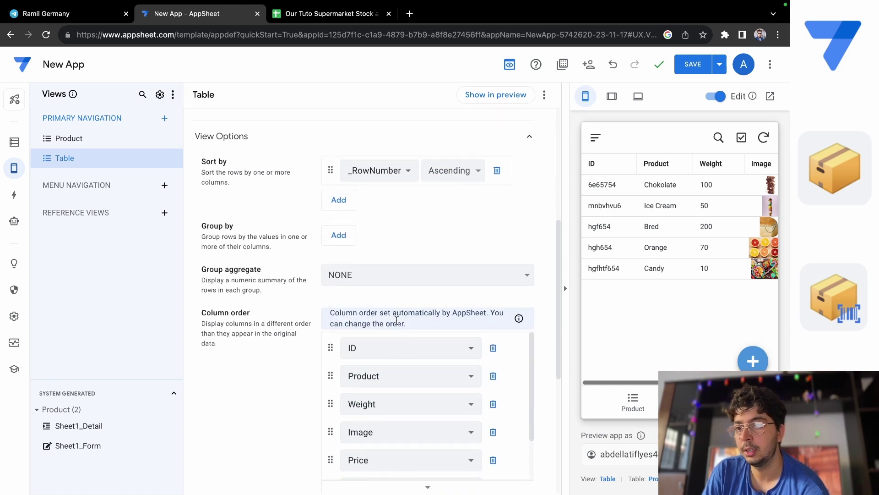
{"action": "scroll", "coordinate": [401, 301], "scroll_direction": "down", "scroll_amount": 3}
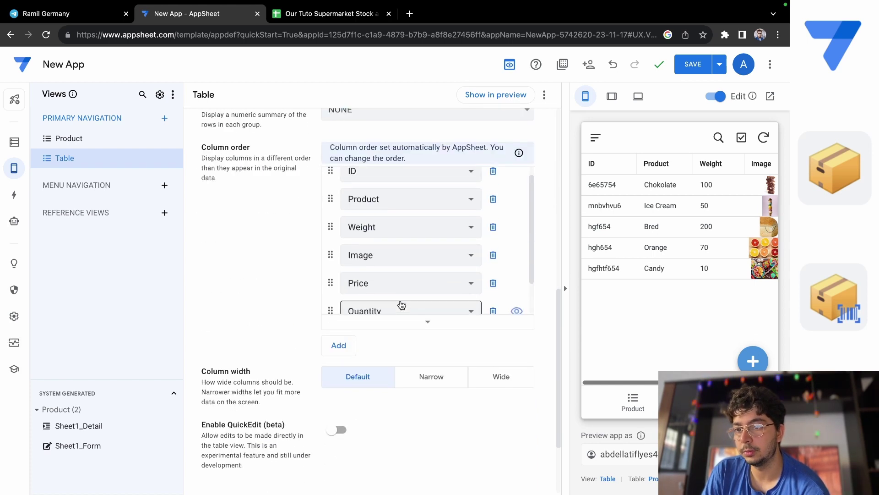
{"action": "scroll", "coordinate": [401, 305], "scroll_direction": "down", "scroll_amount": 1}
{"action": "scroll", "coordinate": [421, 269], "scroll_direction": "up", "scroll_amount": 2}
{"action": "scroll", "coordinate": [272, 191], "scroll_direction": "up", "scroll_amount": 1}
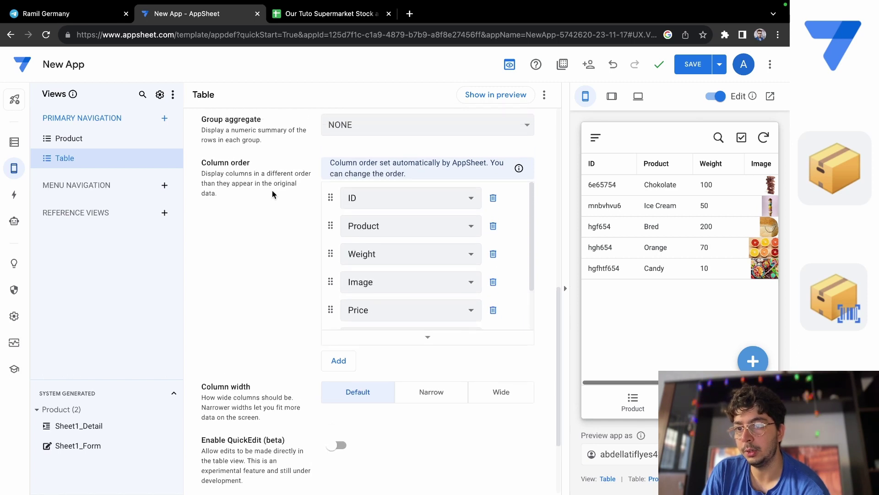
{"action": "scroll", "coordinate": [408, 257], "scroll_direction": "down", "scroll_amount": 2}
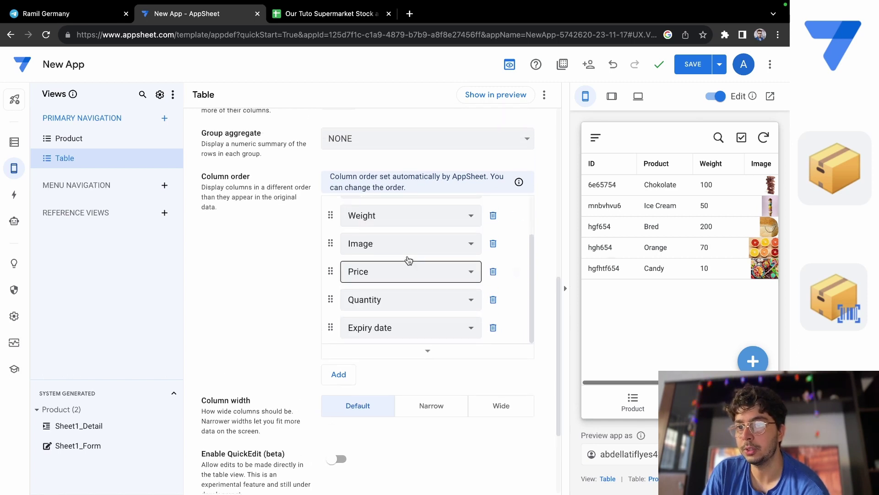
{"action": "scroll", "coordinate": [400, 247], "scroll_direction": "up", "scroll_amount": 2}
{"action": "scroll", "coordinate": [278, 282], "scroll_direction": "down", "scroll_amount": 3}
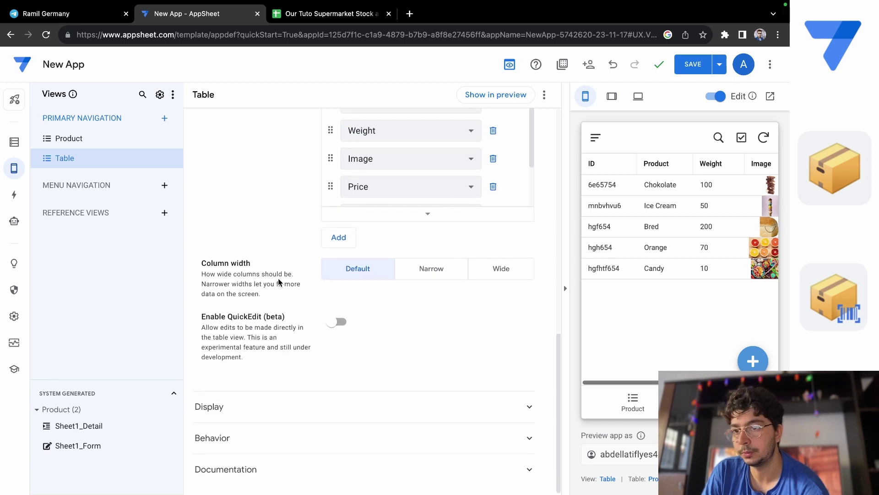
Step: Set the Table view's column width to Wide, checking it in the preview, and save the app
{"action": "left_click", "coordinate": [429, 279]}
{"action": "left_click", "coordinate": [488, 277]}
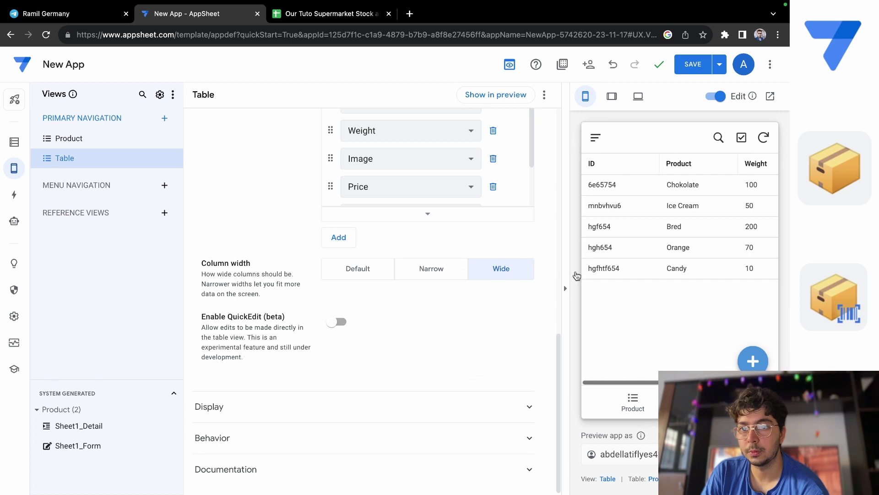
{"action": "scroll", "coordinate": [640, 308], "scroll_direction": "right", "scroll_amount": 5}
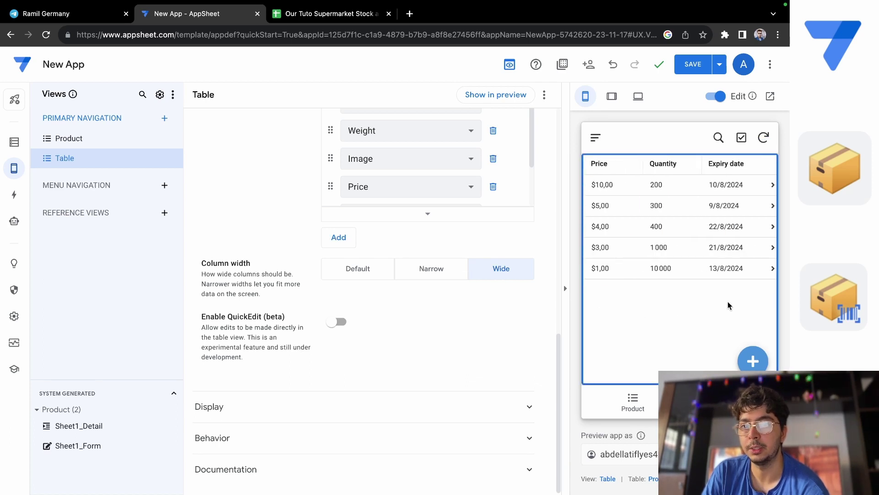
{"action": "scroll", "coordinate": [729, 306], "scroll_direction": "left", "scroll_amount": 5}
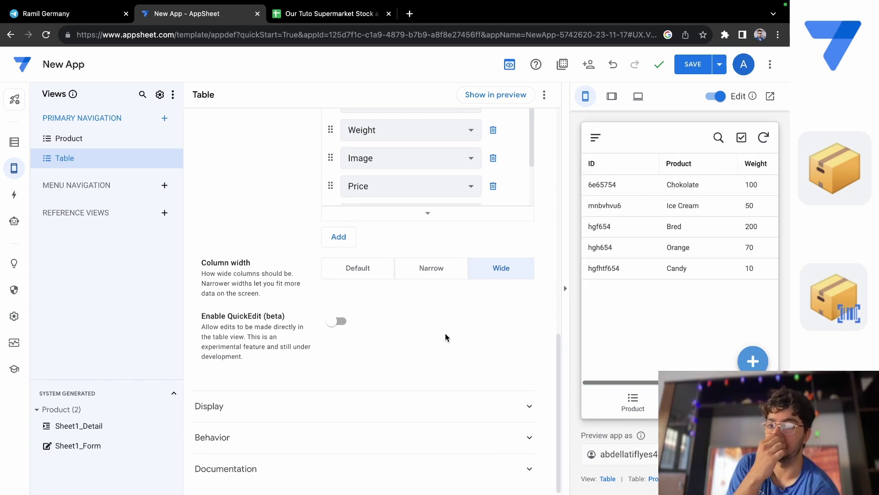
{"action": "left_click", "coordinate": [698, 64]}
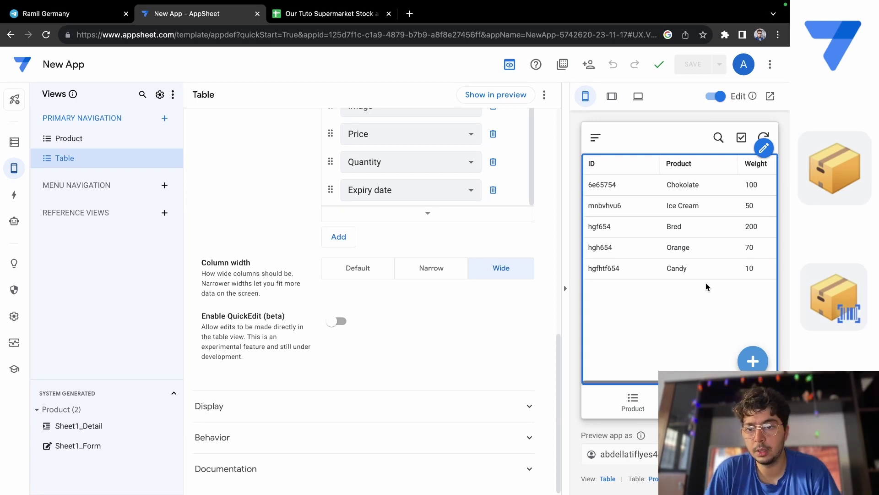
Step: Examine all columns of the product table in the app preview, from ID through to Expiry date
{"action": "scroll", "coordinate": [706, 287], "scroll_direction": "right", "scroll_amount": 5}
{"action": "scroll", "coordinate": [707, 287], "scroll_direction": "left", "scroll_amount": 3}
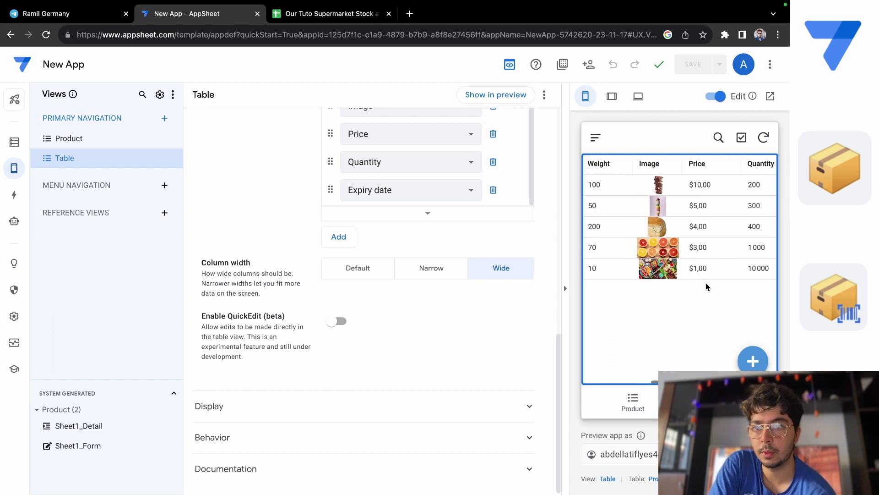
{"action": "scroll", "coordinate": [707, 287], "scroll_direction": "left", "scroll_amount": 3}
{"action": "scroll", "coordinate": [707, 287], "scroll_direction": "right", "scroll_amount": 5}
{"action": "scroll", "coordinate": [707, 287], "scroll_direction": "left", "scroll_amount": 5}
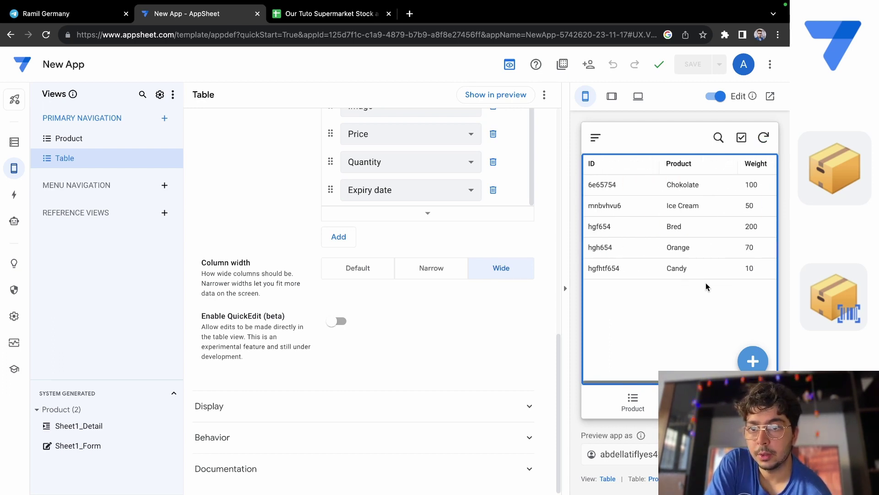
{"action": "mouse_move", "coordinate": [668, 348]}
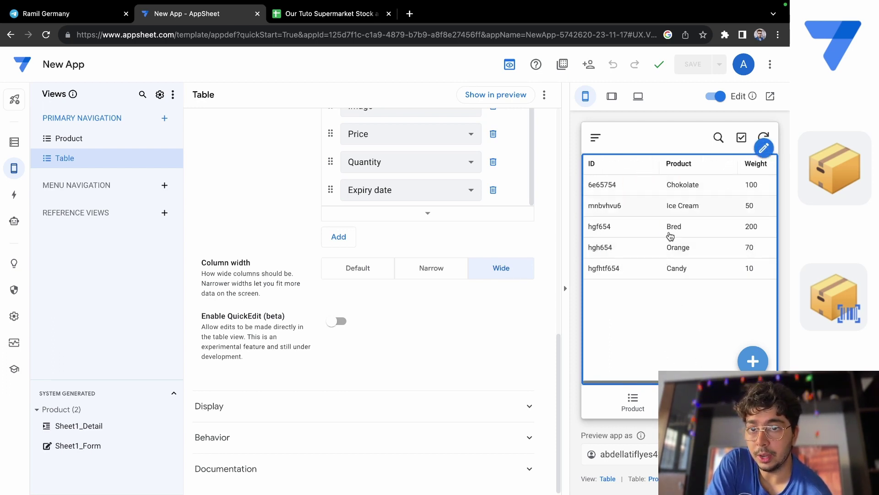
{"action": "scroll", "coordinate": [670, 235], "scroll_direction": "right", "scroll_amount": 5}
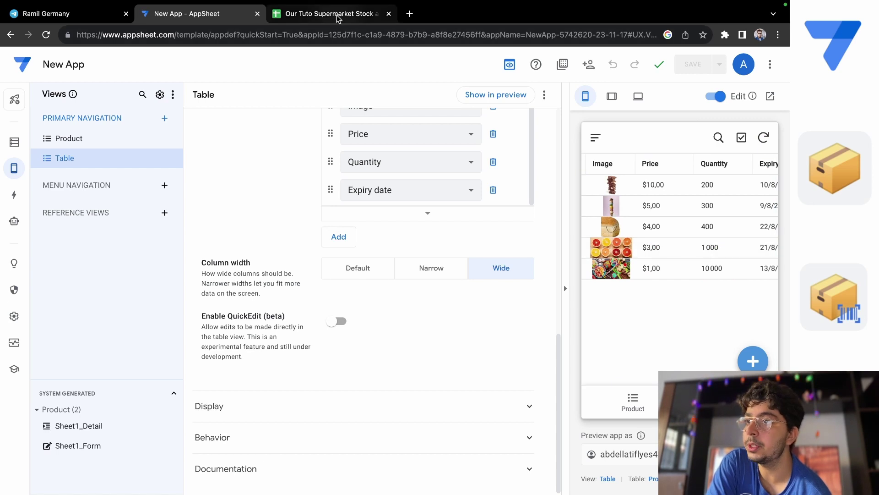
{"action": "left_click", "coordinate": [334, 20]}
{"action": "left_click", "coordinate": [179, 14]}
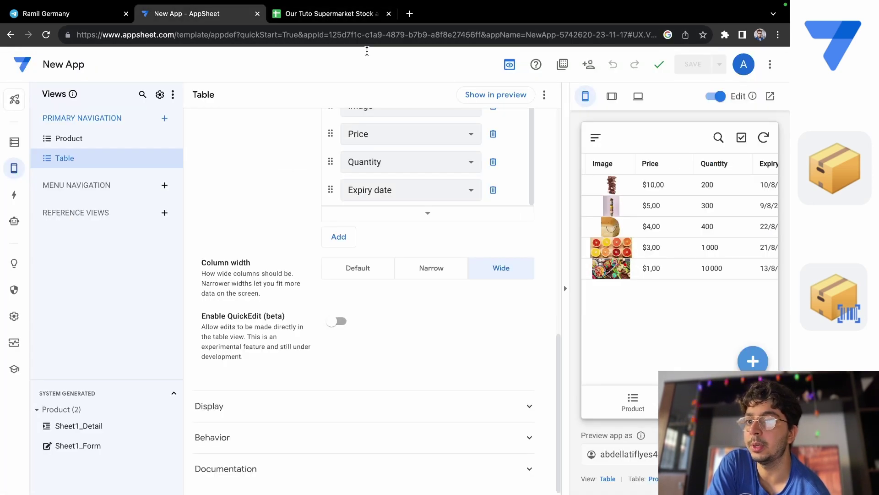
{"action": "scroll", "coordinate": [671, 284], "scroll_direction": "right", "scroll_amount": 2}
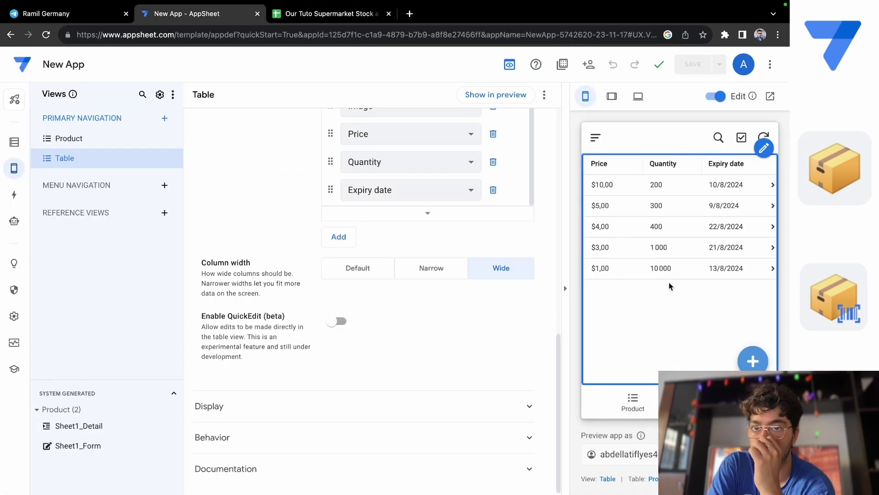
{"action": "scroll", "coordinate": [682, 274], "scroll_direction": "right", "scroll_amount": 2}
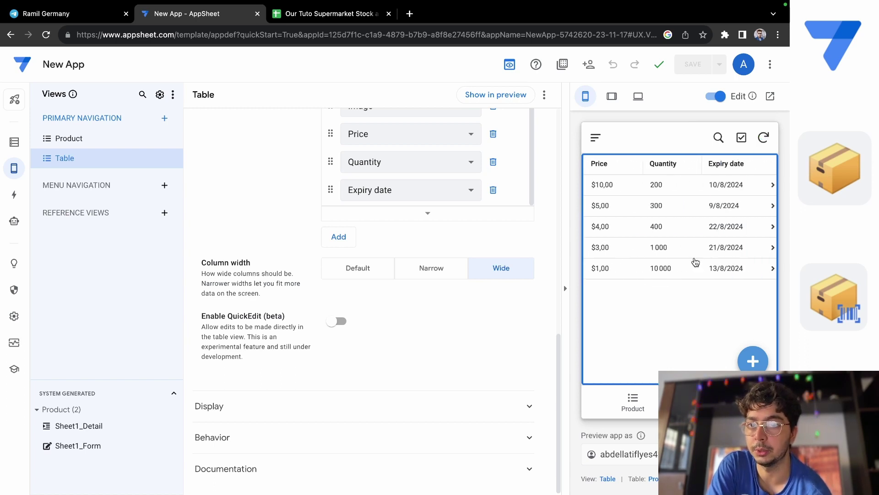
Step: Open the Chokolate record from the previewed table and bring up its edit form at the price and quantity fields
{"action": "left_click", "coordinate": [756, 185]}
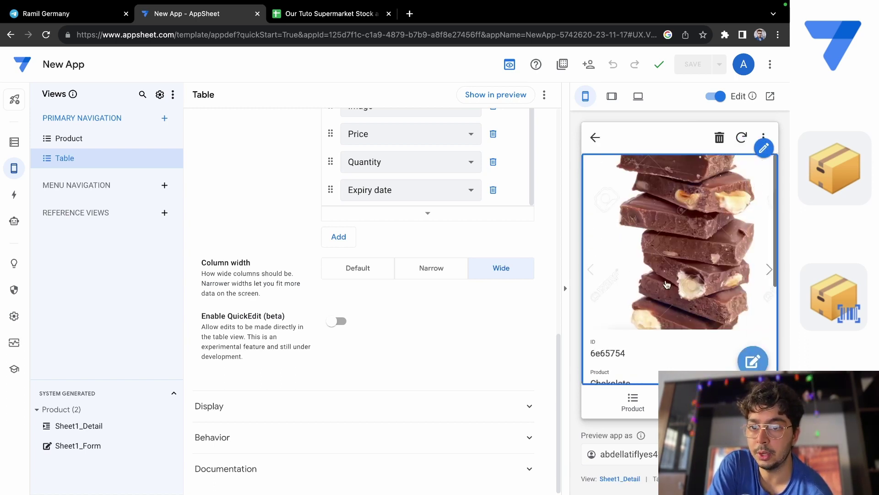
{"action": "scroll", "coordinate": [662, 294], "scroll_direction": "down", "scroll_amount": 2}
{"action": "scroll", "coordinate": [663, 293], "scroll_direction": "up", "scroll_amount": 4}
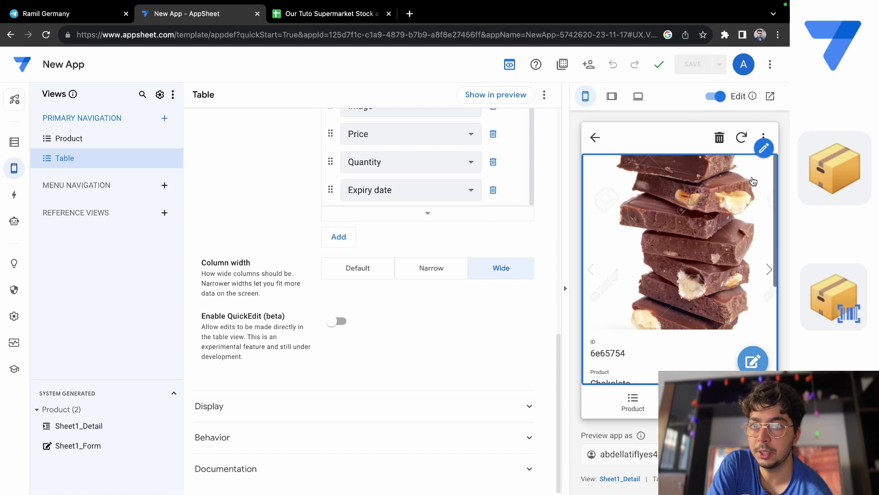
{"action": "left_click", "coordinate": [753, 364]}
{"action": "scroll", "coordinate": [708, 338], "scroll_direction": "down", "scroll_amount": 5}
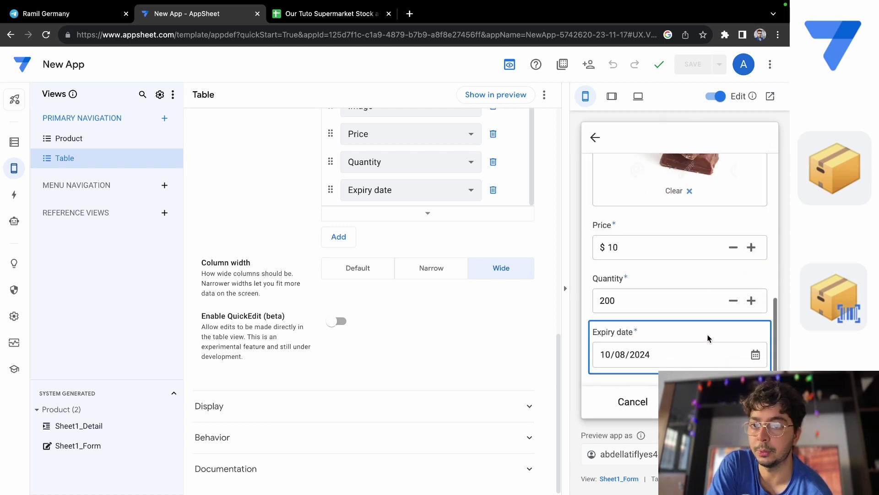
{"action": "scroll", "coordinate": [708, 338], "scroll_direction": "up", "scroll_amount": 5}
{"action": "scroll", "coordinate": [708, 338], "scroll_direction": "down", "scroll_amount": 5}
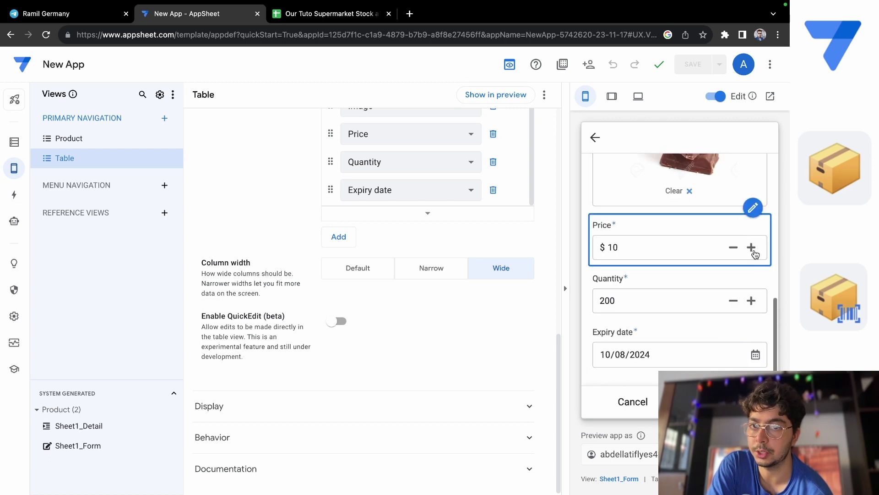
Step: Raise the Chokolate record's price to $10,07 in small increments
{"action": "left_click", "coordinate": [752, 247]}
{"action": "left_click", "coordinate": [752, 248]}
{"action": "left_click", "coordinate": [752, 248]}
{"action": "left_click", "coordinate": [752, 248]}
{"action": "left_click", "coordinate": [752, 248]}
{"action": "left_click", "coordinate": [752, 247]}
{"action": "left_click", "coordinate": [751, 247]}
Step: Replace the Chokolate record's price with $50
{"action": "left_click", "coordinate": [677, 251]}
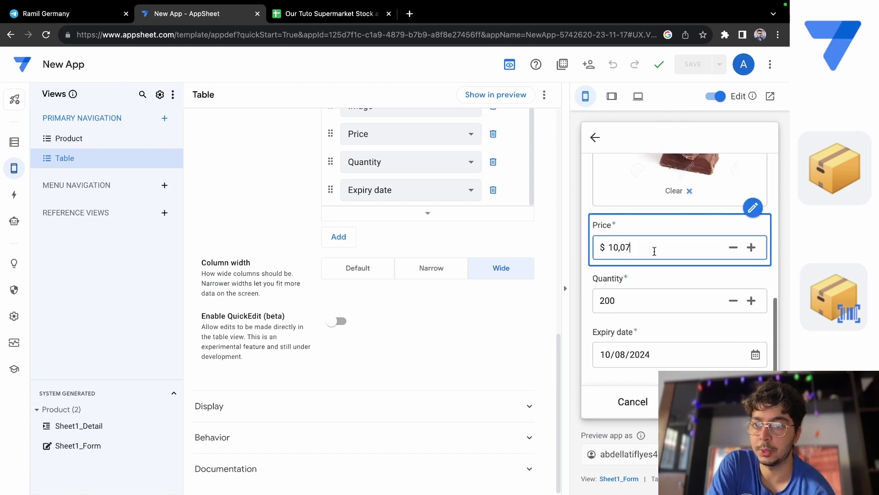
{"action": "key", "text": "BackSpace"}
{"action": "key", "text": "BackSpace"}
{"action": "key", "text": "BackSpace"}
{"action": "key", "text": "BackSpace"}
{"action": "key", "text": "BackSpace"}
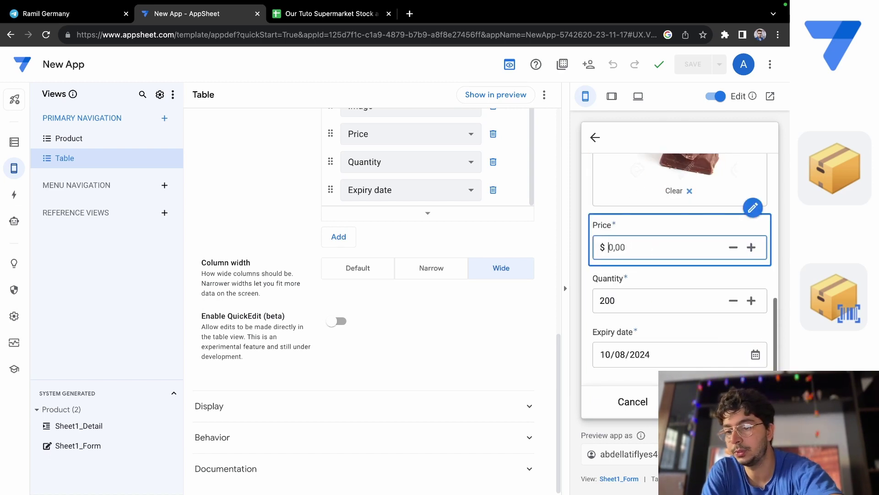
{"action": "type", "text": "50"}
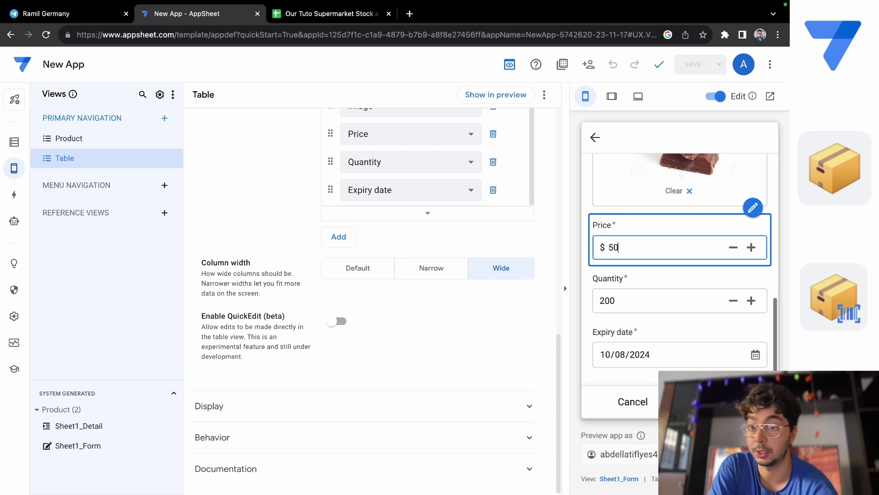
Step: Replace the Chokolate record's quantity with 50
{"action": "left_click", "coordinate": [655, 306]}
{"action": "key", "text": "BackSpace"}
{"action": "key", "text": "BackSpace"}
{"action": "key", "text": "BackSpace"}
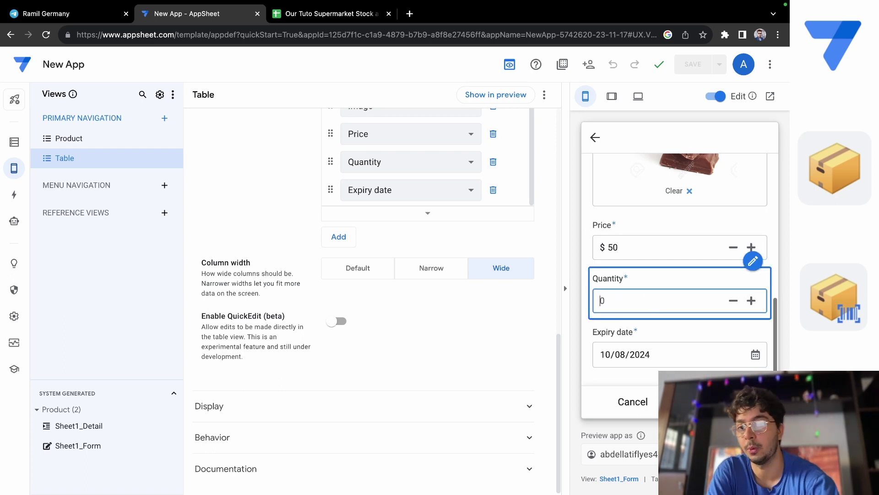
{"action": "type", "text": "50"}
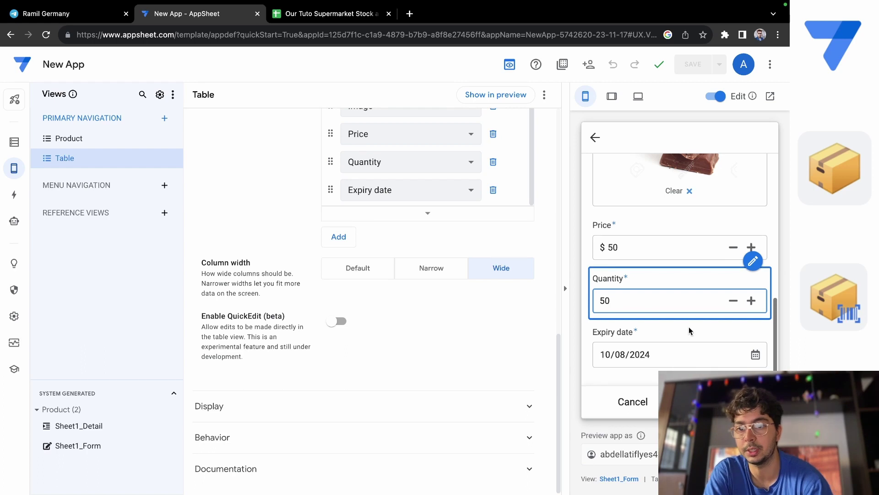
Step: Set the Chokolate record's expiry date to 6 September 2024 and save the record
{"action": "left_click", "coordinate": [756, 355]}
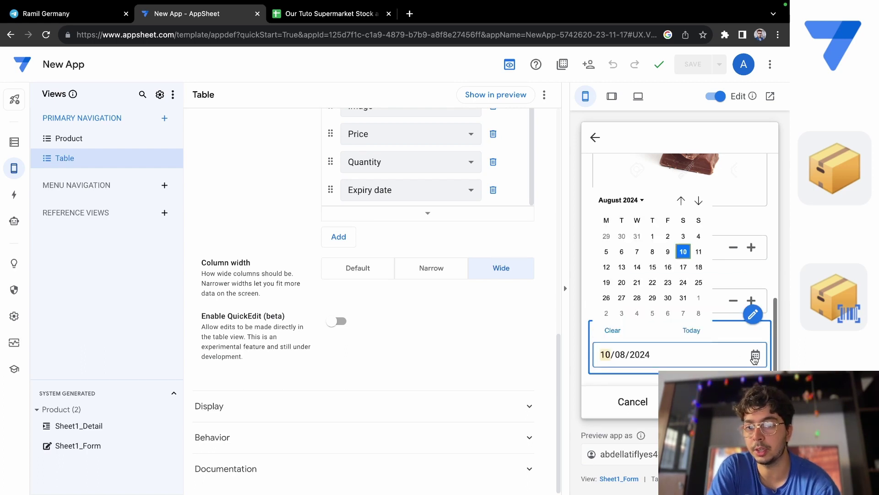
{"action": "left_click", "coordinate": [668, 313]}
{"action": "left_click", "coordinate": [742, 401]}
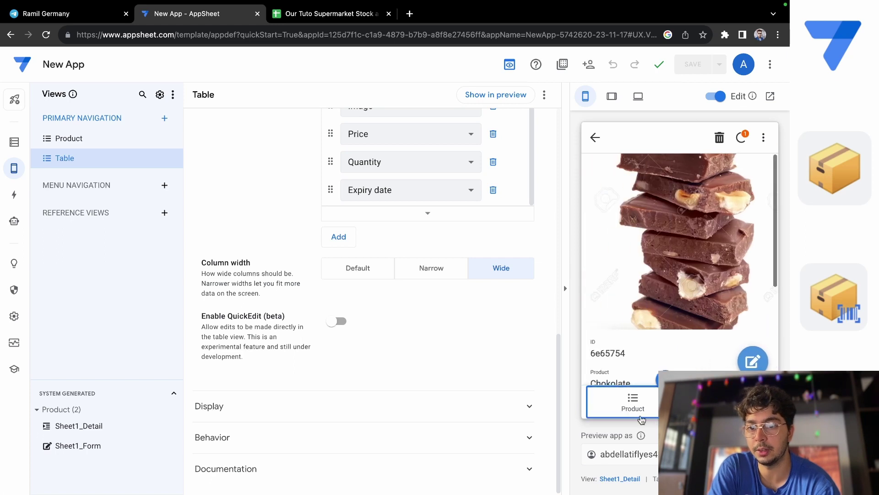
Step: Show the Product view in the preview and open the app logo's Theme & Brand settings from the app's side menu
{"action": "left_click", "coordinate": [640, 413]}
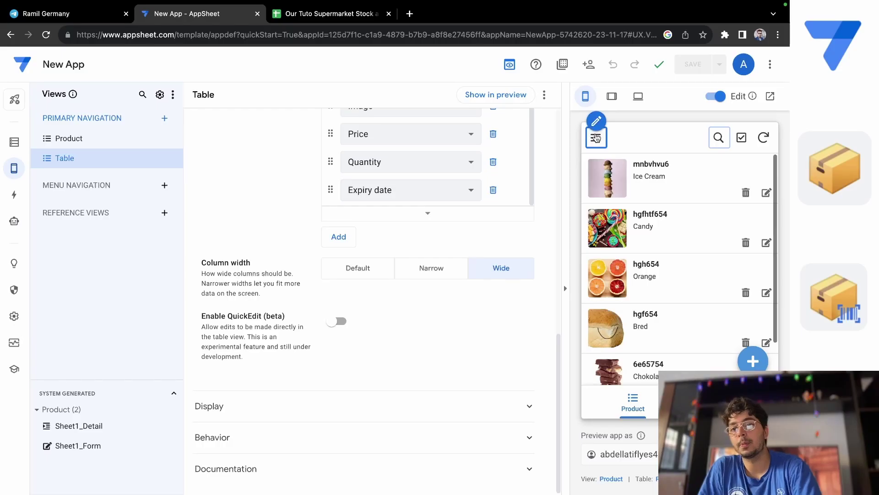
{"action": "left_click", "coordinate": [595, 136]}
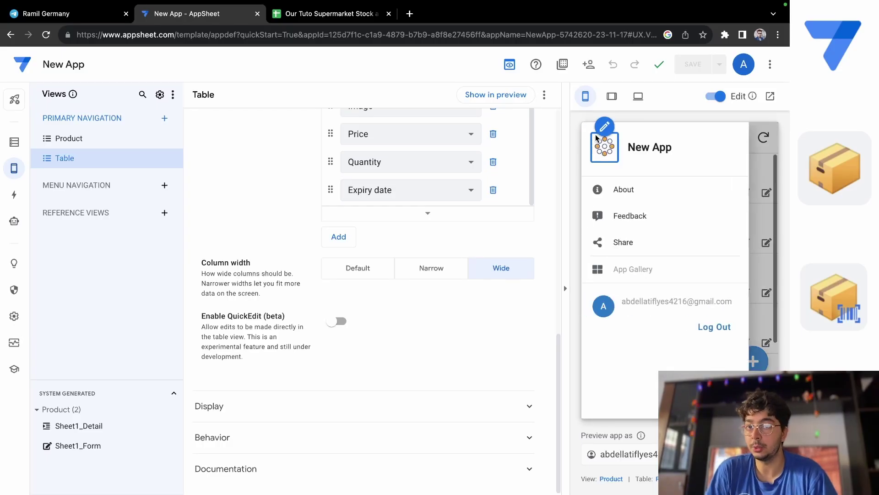
{"action": "left_click", "coordinate": [605, 128]}
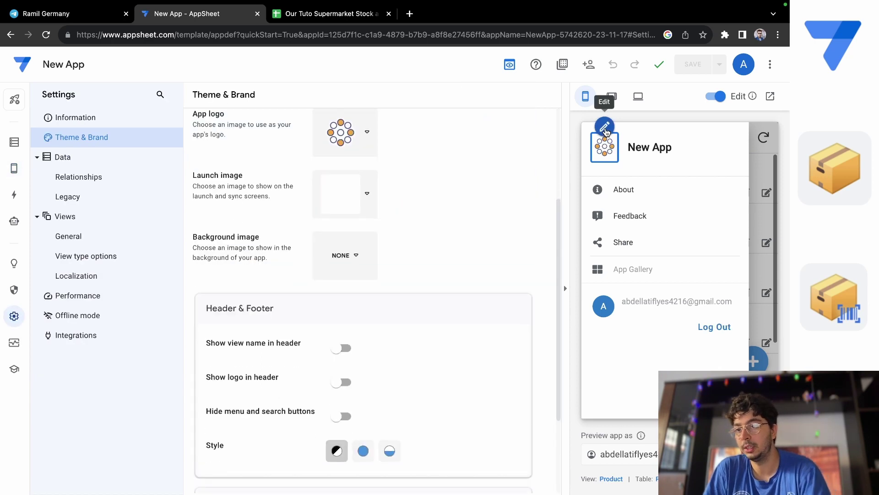
{"action": "scroll", "coordinate": [436, 228], "scroll_direction": "up", "scroll_amount": 3}
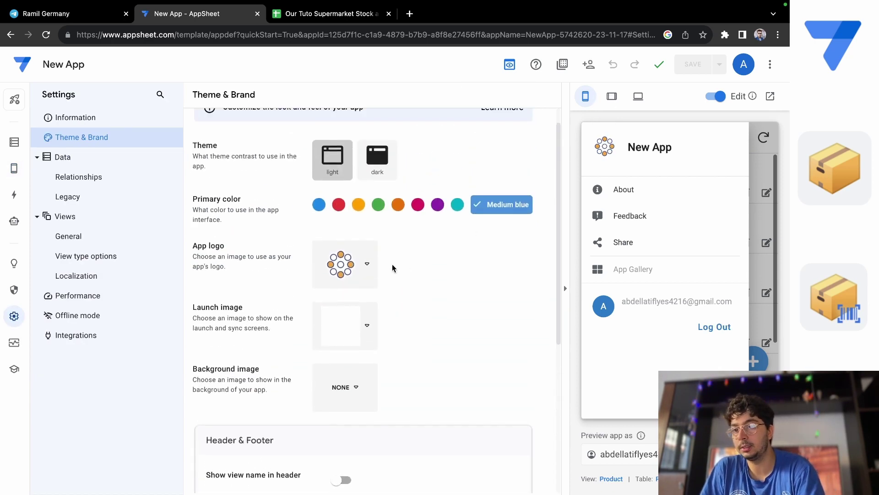
Step: Try the hierarchy-chart icon and the rising-arrow icon as the app logo
{"action": "left_click", "coordinate": [367, 266]}
{"action": "scroll", "coordinate": [453, 364], "scroll_direction": "down", "scroll_amount": 1}
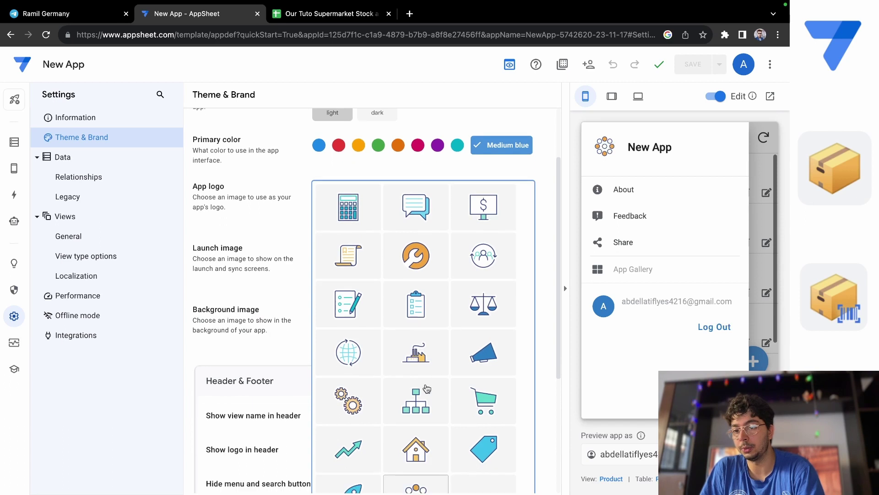
{"action": "left_click", "coordinate": [425, 390]}
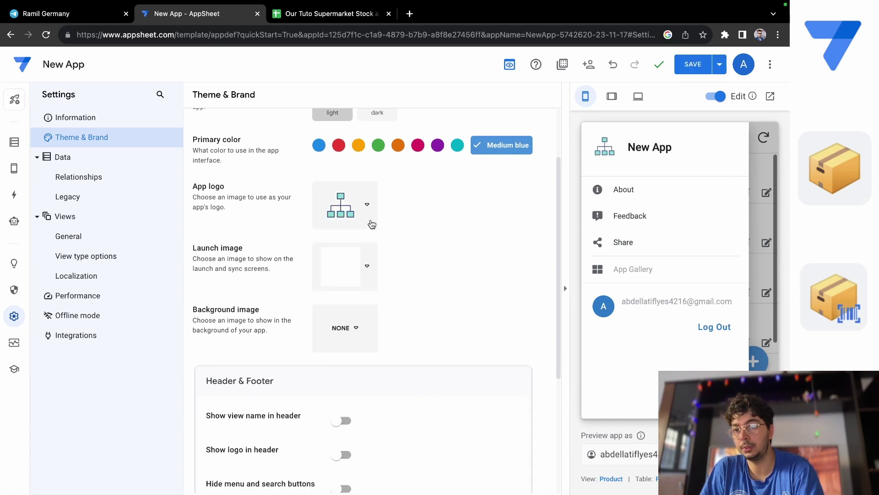
{"action": "left_click", "coordinate": [372, 224]}
{"action": "scroll", "coordinate": [416, 371], "scroll_direction": "down", "scroll_amount": 2}
{"action": "left_click", "coordinate": [362, 383]}
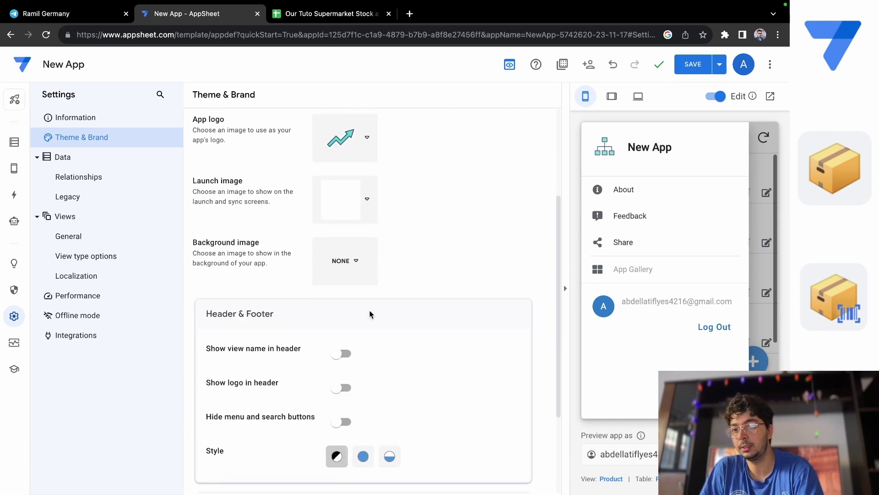
Step: Switch the app logo to Custom and clear its existing image URL
{"action": "left_click", "coordinate": [363, 138]}
{"action": "left_click", "coordinate": [478, 425]}
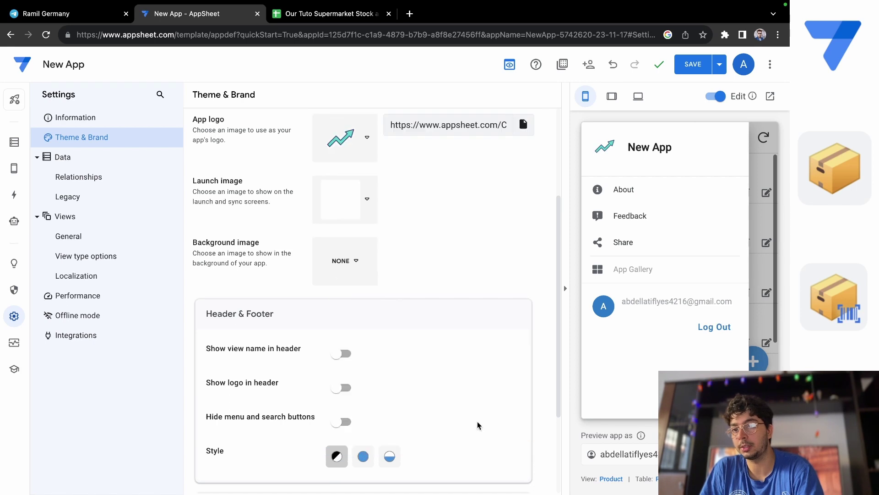
{"action": "left_click", "coordinate": [468, 125]}
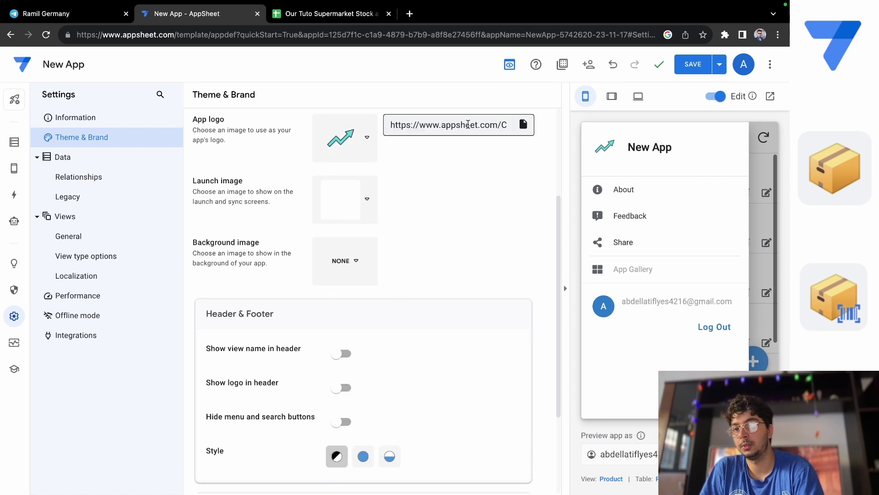
{"action": "left_click", "coordinate": [471, 122]}
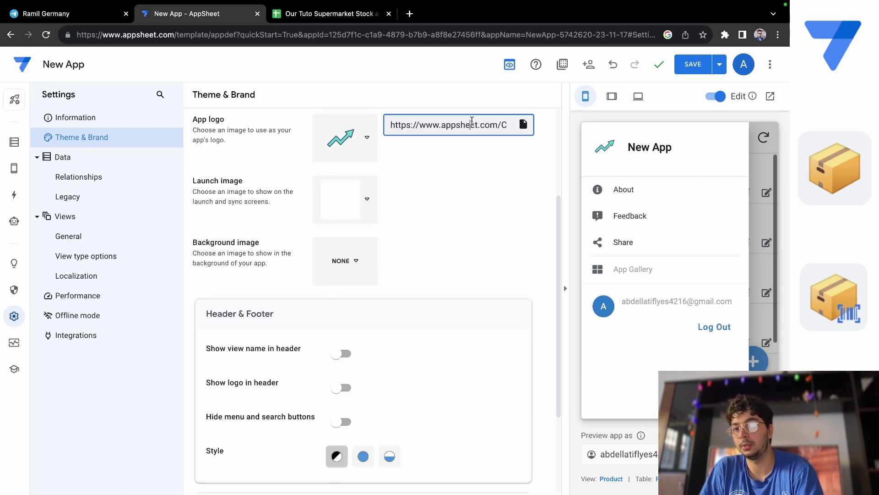
{"action": "left_click_drag", "start_coordinate": [509, 127], "coordinate": [369, 131]}
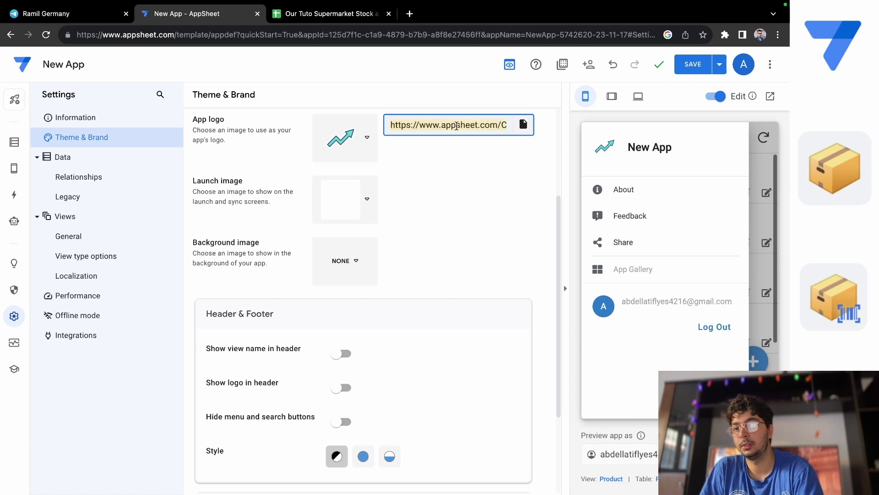
{"action": "key", "text": "BackSpace"}
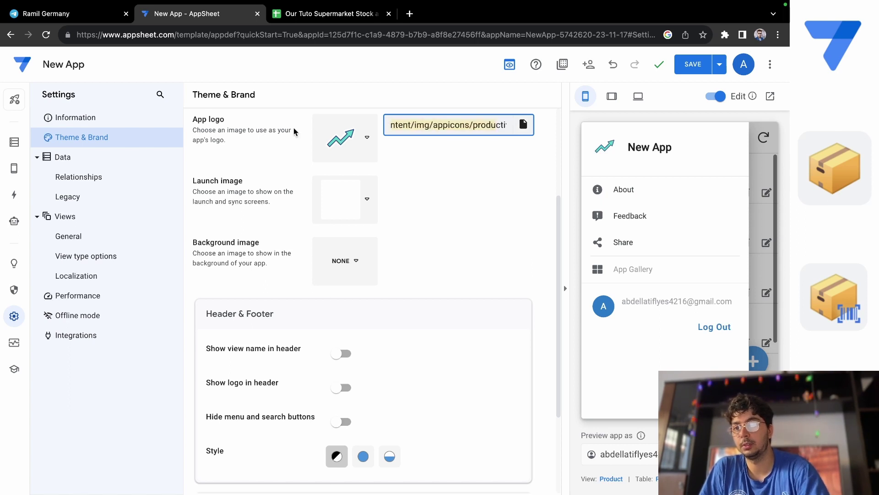
{"action": "key", "text": "Delete"}
{"action": "key", "text": "Delete"}
{"action": "key", "text": "Delete"}
{"action": "key", "text": "Delete"}
{"action": "key", "text": "Delete"}
{"action": "key", "text": "Delete"}
{"action": "key", "text": "Delete"}
{"action": "key", "text": "Delete"}
{"action": "key", "text": "Delete"}
{"action": "key", "text": "Delete"}
{"action": "key", "text": "Delete"}
{"action": "key", "text": "Delete"}
{"action": "key", "text": "Delete"}
{"action": "key", "text": "Delete"}
{"action": "key", "text": "Delete"}
{"action": "key", "text": "Delete"}
{"action": "key", "text": "Delete"}
{"action": "key", "text": "Delete"}
{"action": "key", "text": "Delete"}
{"action": "key", "text": "Delete"}
{"action": "key", "text": "BackSpace"}
{"action": "key", "text": "BackSpace"}
{"action": "key", "text": "BackSpace"}
{"action": "key", "text": "BackSpace"}
{"action": "key", "text": "BackSpace"}
{"action": "key", "text": "BackSpace"}
{"action": "key", "text": "BackSpace"}
{"action": "key", "text": "BackSpace"}
{"action": "key", "text": "BackSpace"}
{"action": "key", "text": "BackSpace"}
{"action": "key", "text": "BackSpace"}
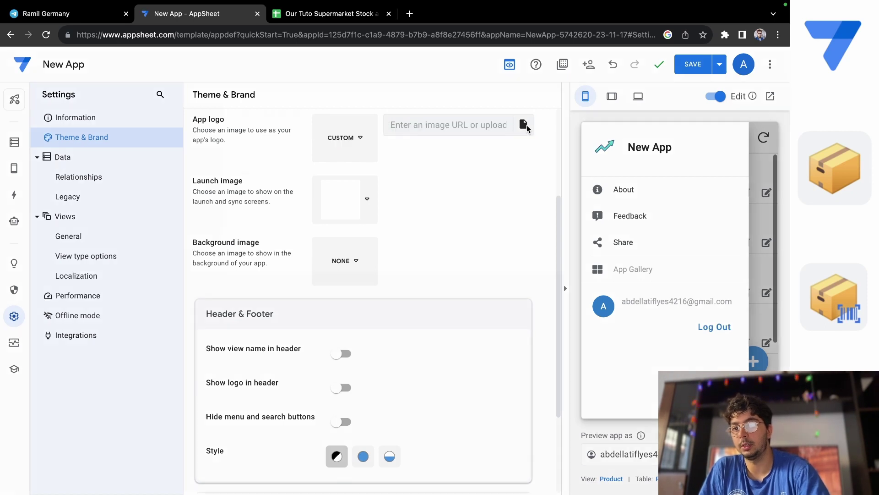
{"action": "left_click", "coordinate": [526, 126]}
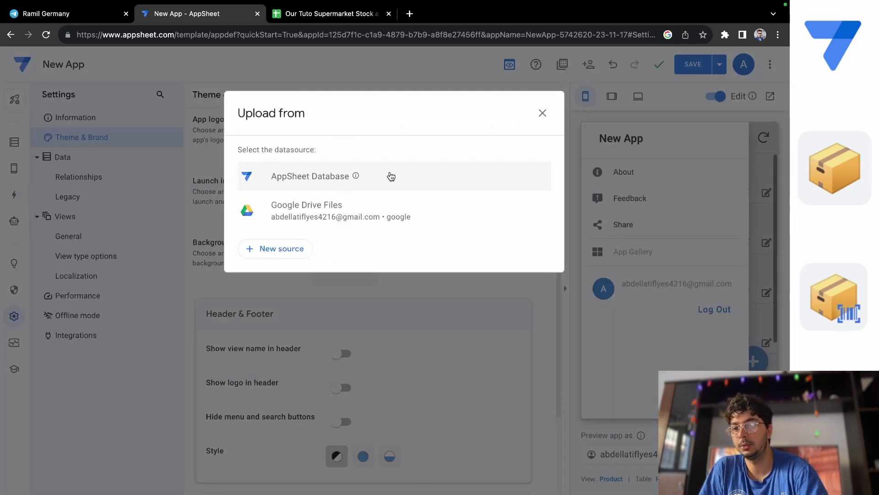
{"action": "left_click", "coordinate": [542, 114]}
{"action": "left_click", "coordinate": [344, 146]}
{"action": "scroll", "coordinate": [370, 274], "scroll_direction": "down", "scroll_amount": 3}
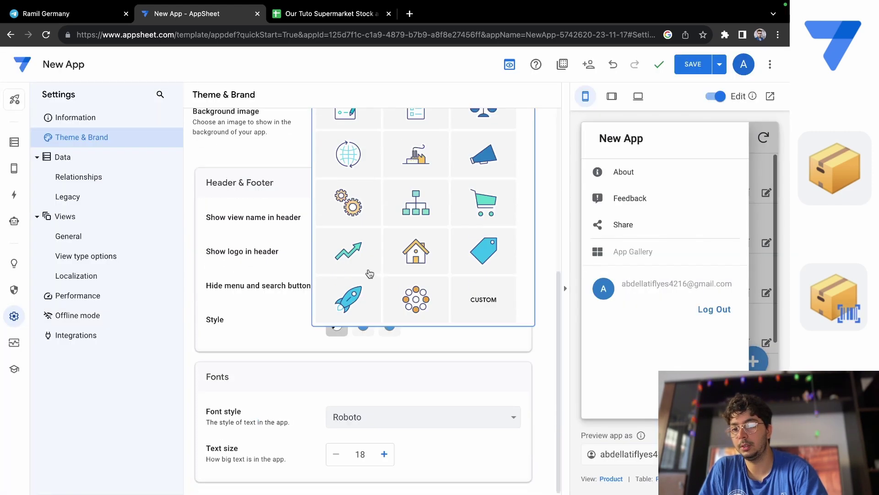
{"action": "left_click", "coordinate": [473, 315]}
{"action": "scroll", "coordinate": [463, 196], "scroll_direction": "up", "scroll_amount": 5}
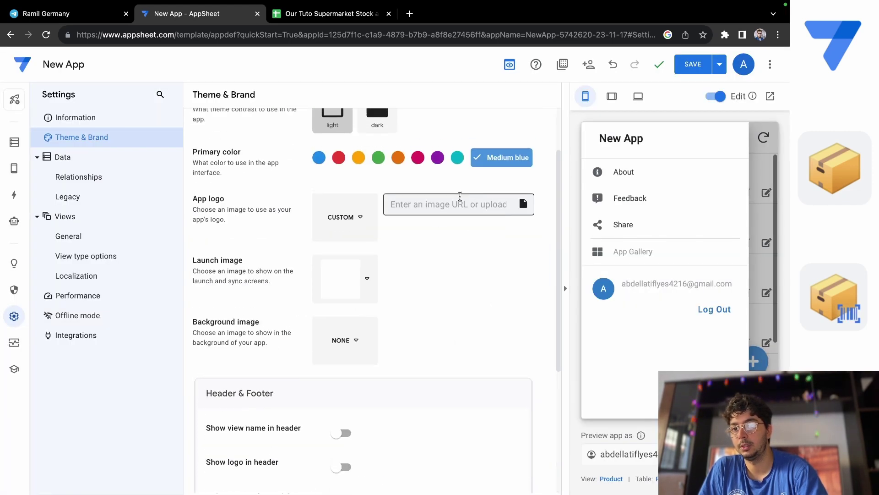
Step: Search Google for "grocery store logo" in a new browser tab
{"action": "left_click", "coordinate": [409, 14]}
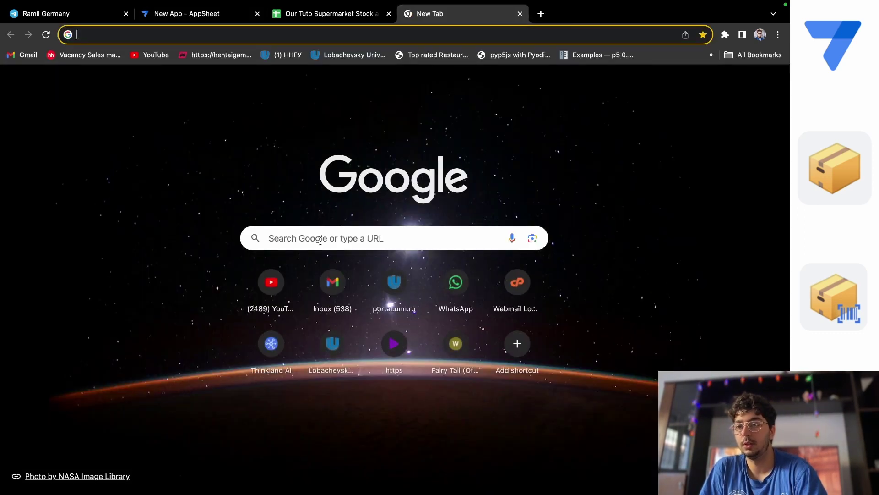
{"action": "left_click", "coordinate": [320, 241]}
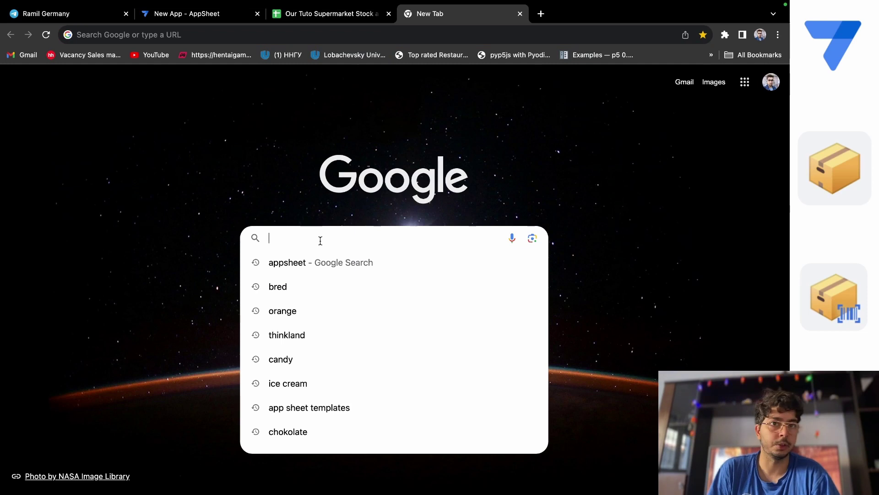
{"action": "type", "text": "gro"}
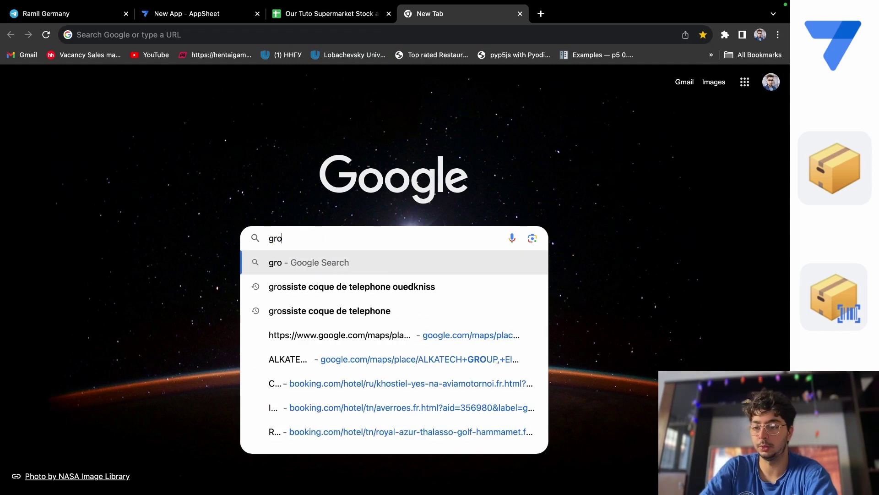
{"action": "type", "text": "cery store"}
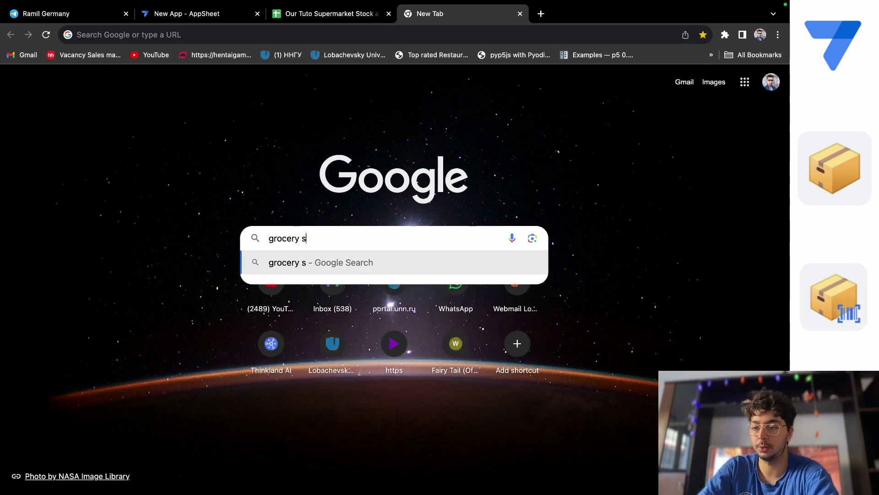
{"action": "key", "text": "Return"}
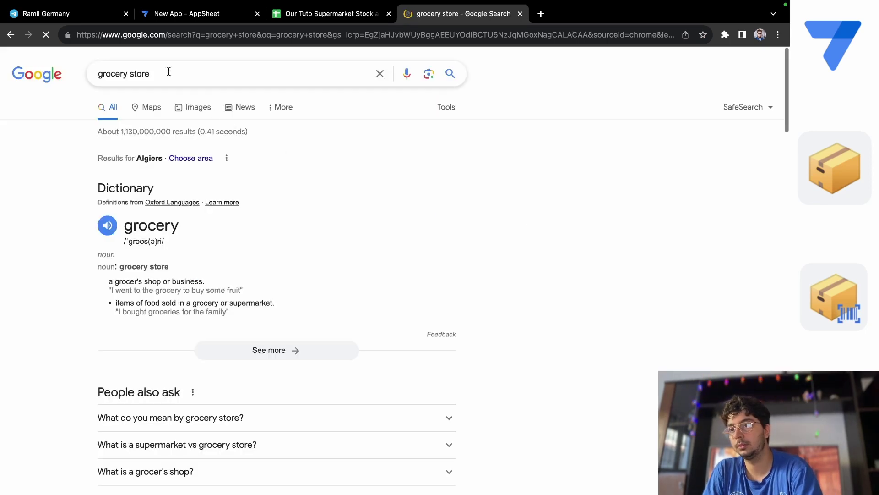
{"action": "left_click", "coordinate": [167, 70]}
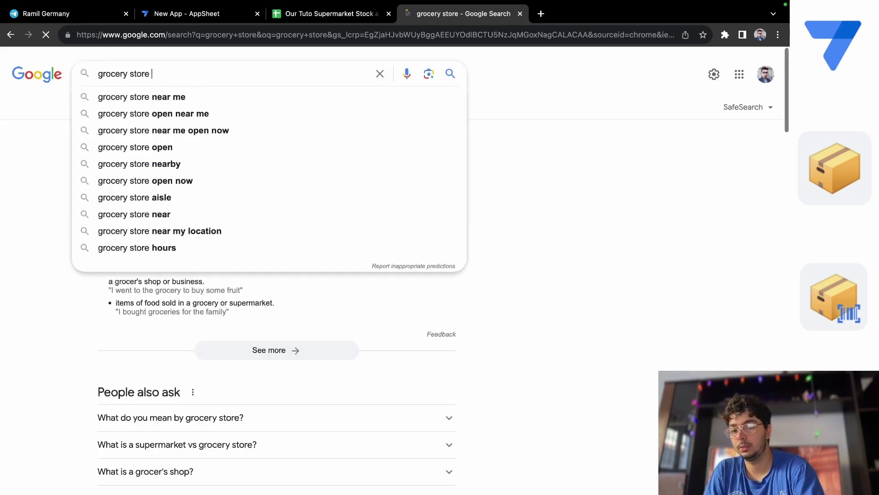
{"action": "type", "text": "log"}
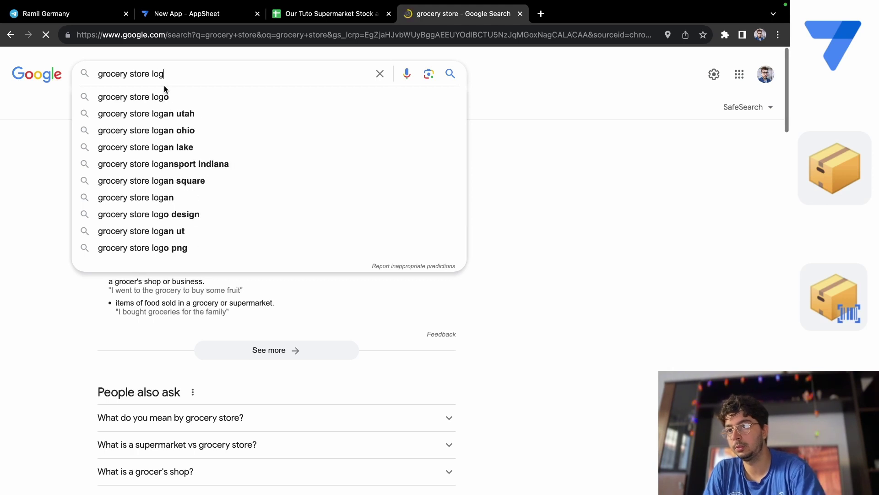
{"action": "left_click", "coordinate": [164, 96]}
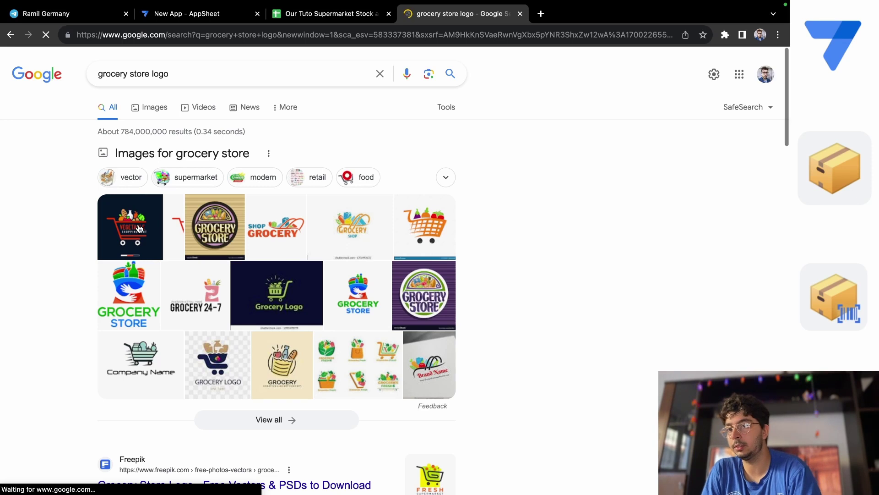
Step: Open the orange vegetable shopping cart logo as a standalone image and copy its URL
{"action": "left_click", "coordinate": [436, 237]}
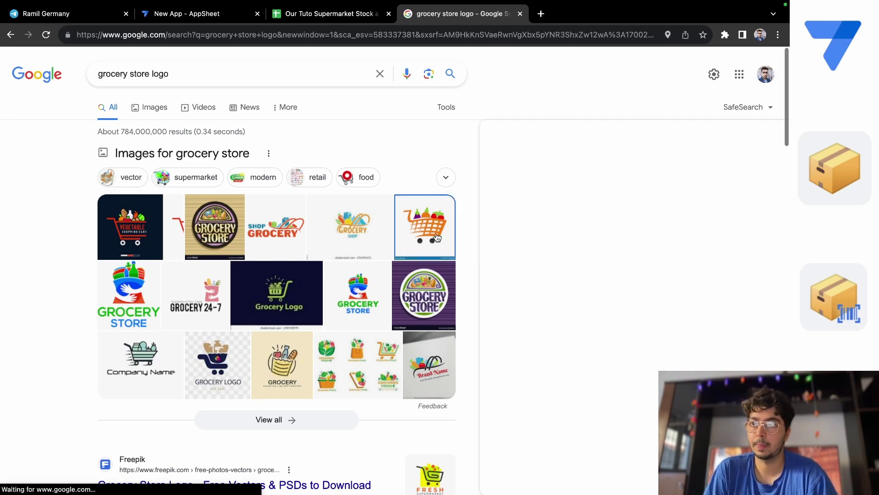
{"action": "right_click", "coordinate": [711, 308]}
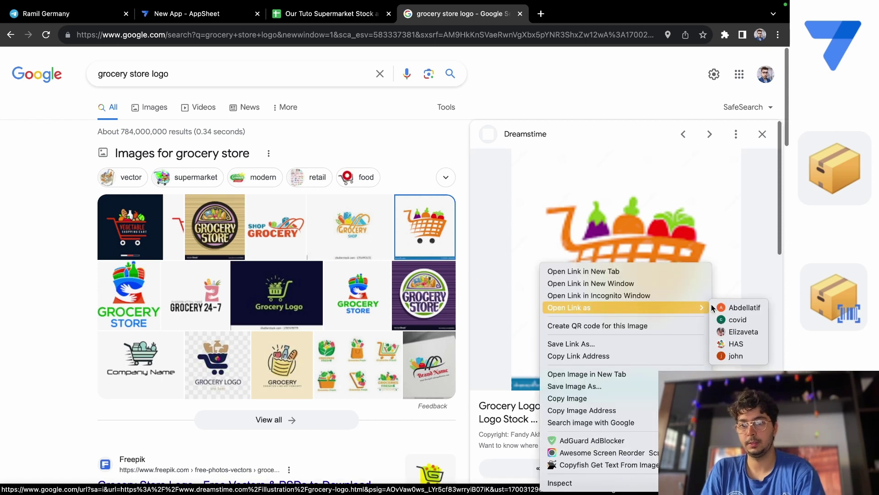
{"action": "left_click", "coordinate": [614, 375]}
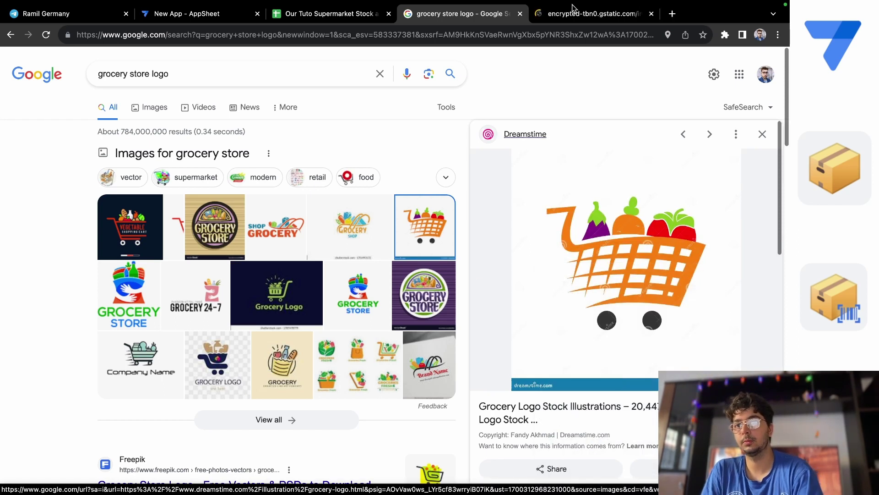
{"action": "left_click", "coordinate": [566, 16]}
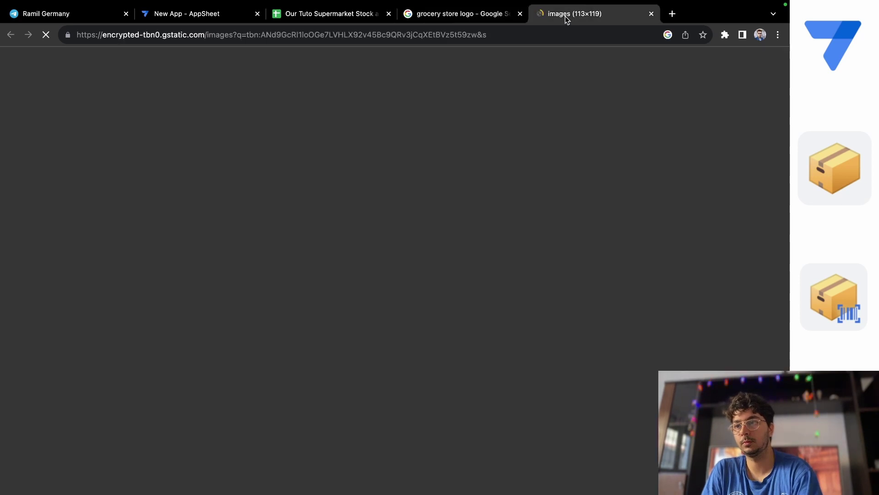
{"action": "left_click", "coordinate": [414, 34]}
{"action": "right_click", "coordinate": [414, 35]}
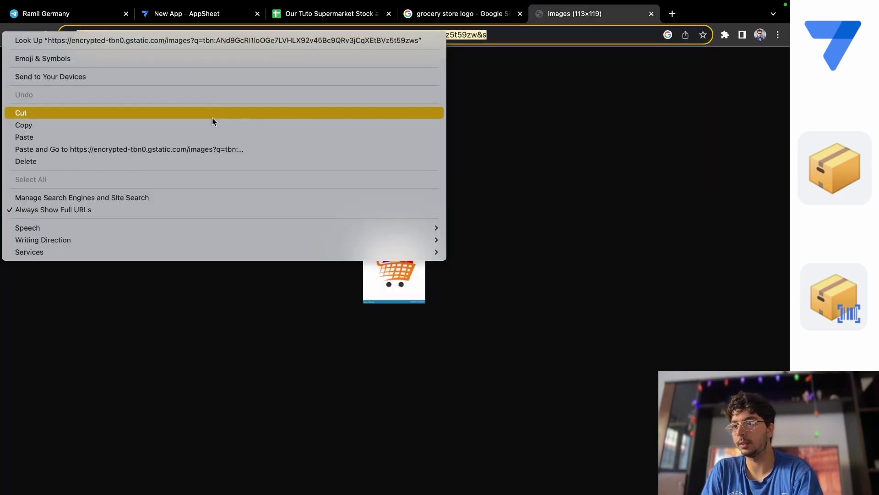
{"action": "left_click", "coordinate": [192, 128]}
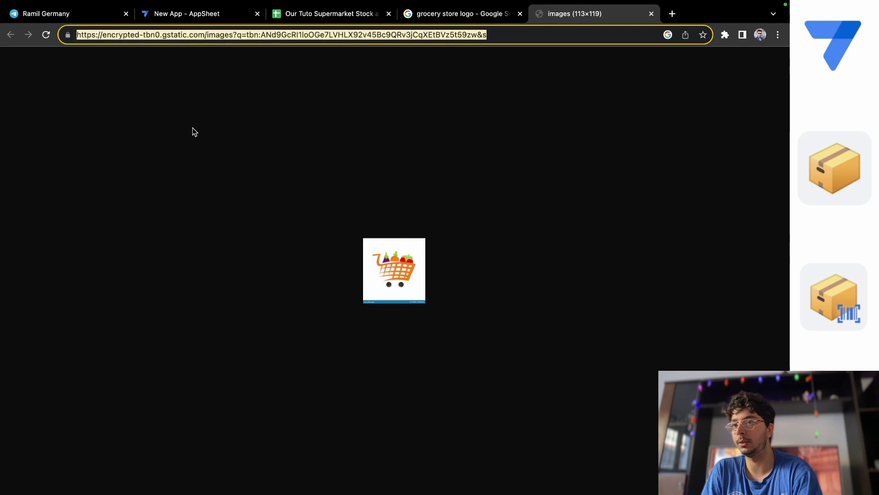
Step: Return to AppSheet and paste the copied cart image URL as the custom app logo
{"action": "left_click", "coordinate": [192, 17]}
{"action": "left_click", "coordinate": [438, 207]}
{"action": "right_click", "coordinate": [437, 209]}
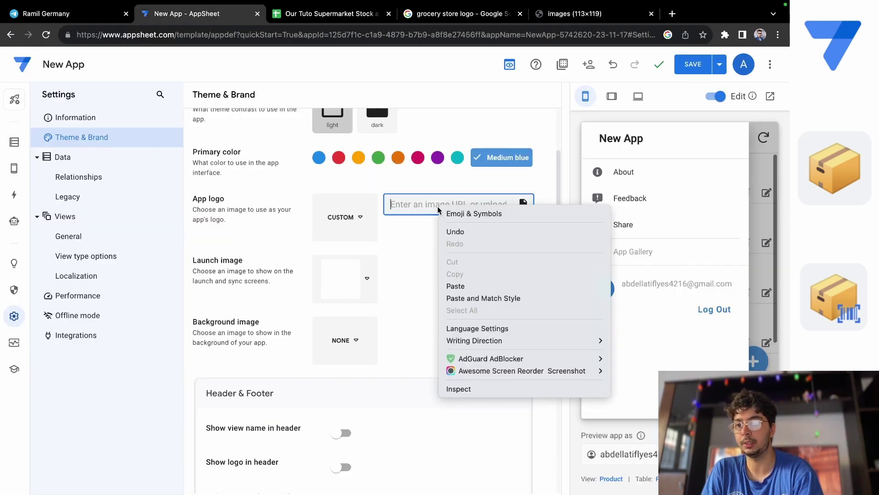
{"action": "left_click", "coordinate": [466, 287]}
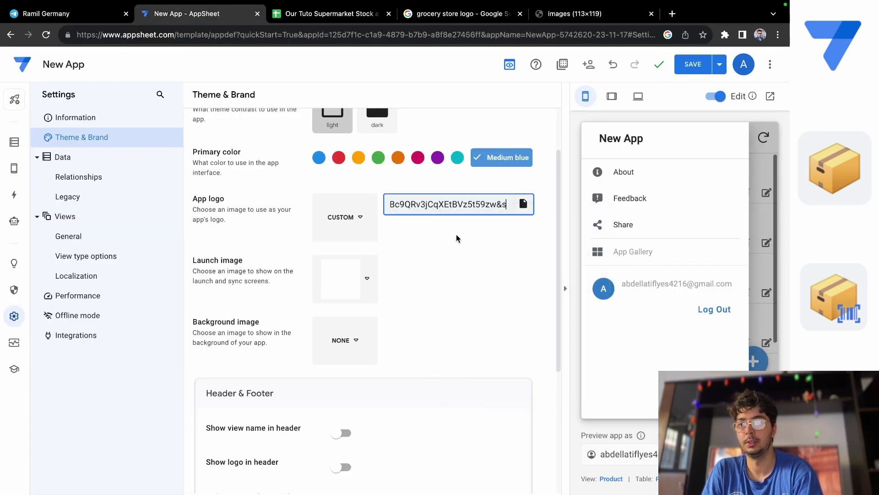
{"action": "left_click", "coordinate": [445, 245]}
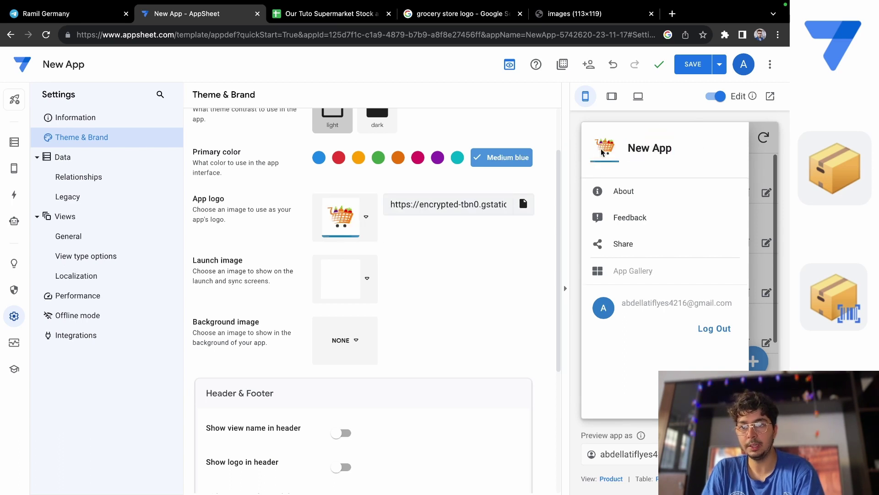
Step: Open the app name's Information settings from the preview and go to the Short Description
{"action": "mouse_move", "coordinate": [647, 155]}
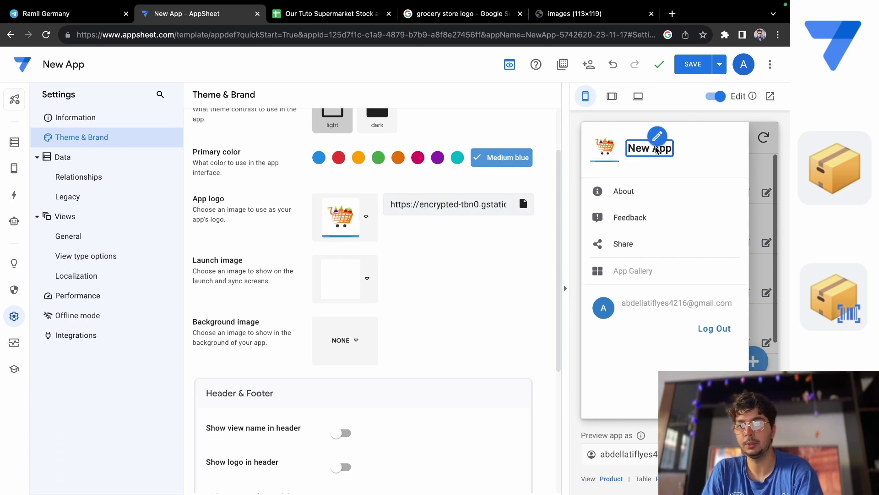
{"action": "left_click", "coordinate": [657, 137]}
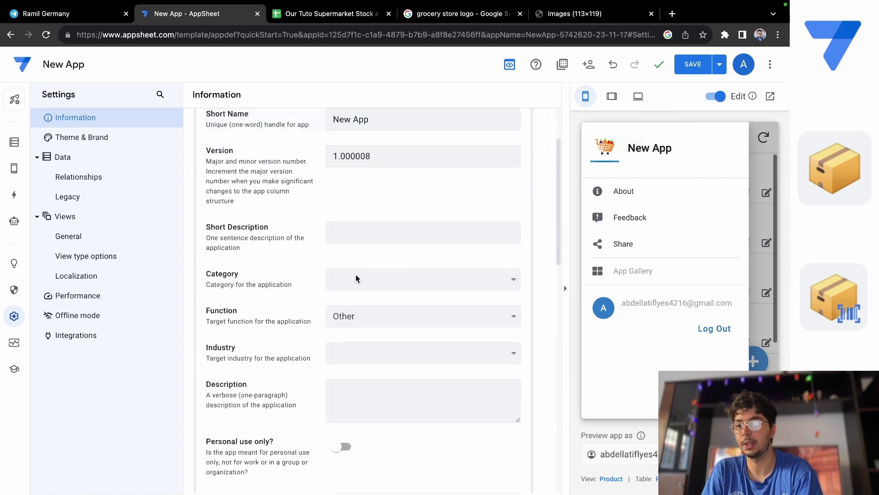
{"action": "left_click", "coordinate": [367, 236]}
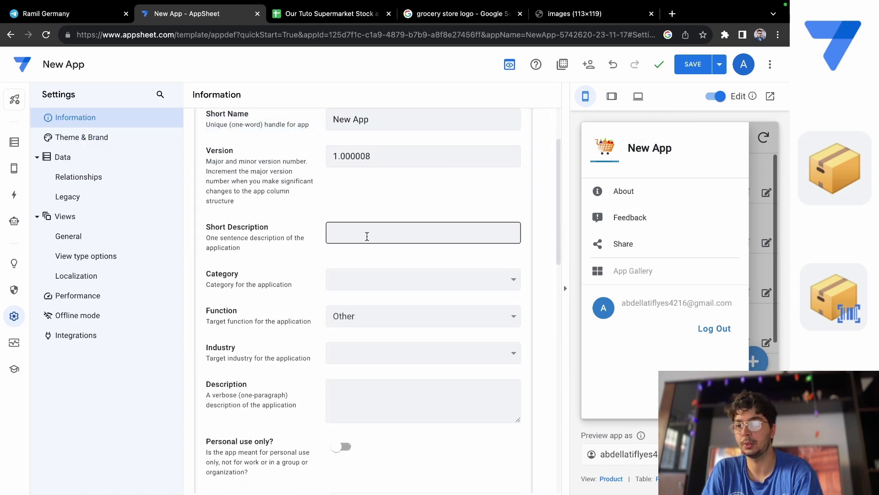
{"action": "left_click", "coordinate": [482, 18]}
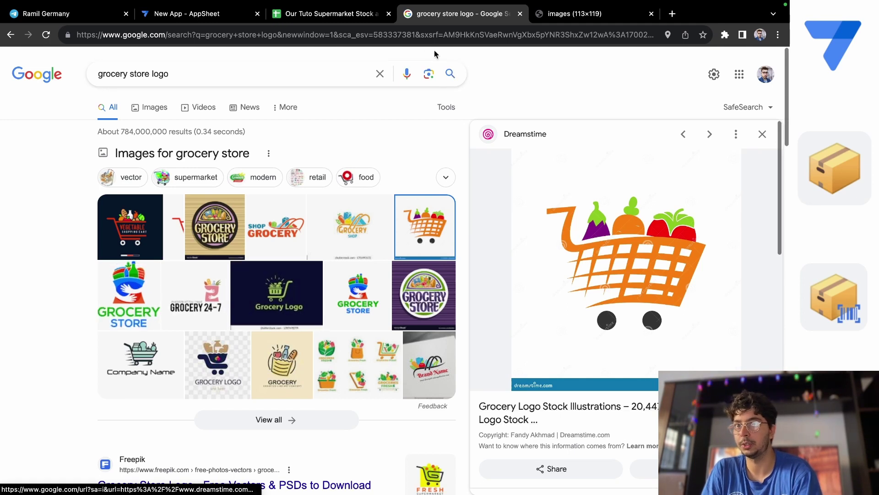
{"action": "left_click", "coordinate": [326, 11]}
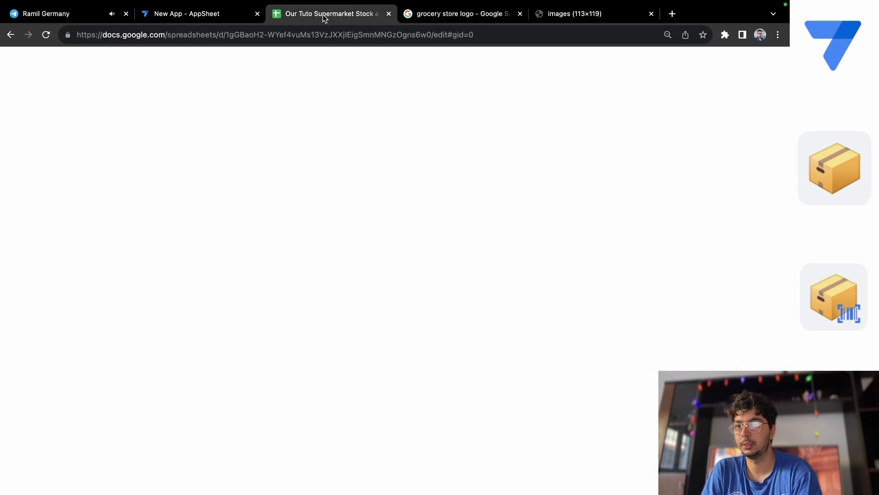
{"action": "left_click", "coordinate": [206, 15]}
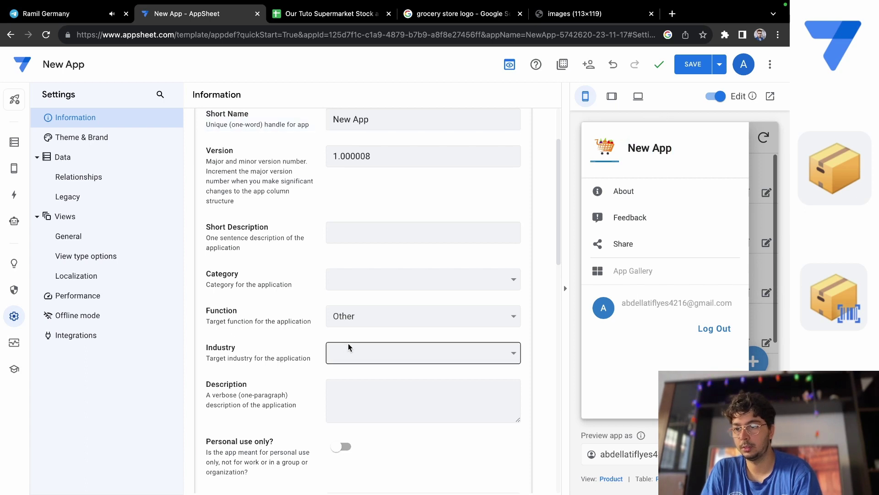
Step: Change the app's Short Name to Grocery 100 and save the app
{"action": "scroll", "coordinate": [436, 238], "scroll_direction": "up", "scroll_amount": 1}
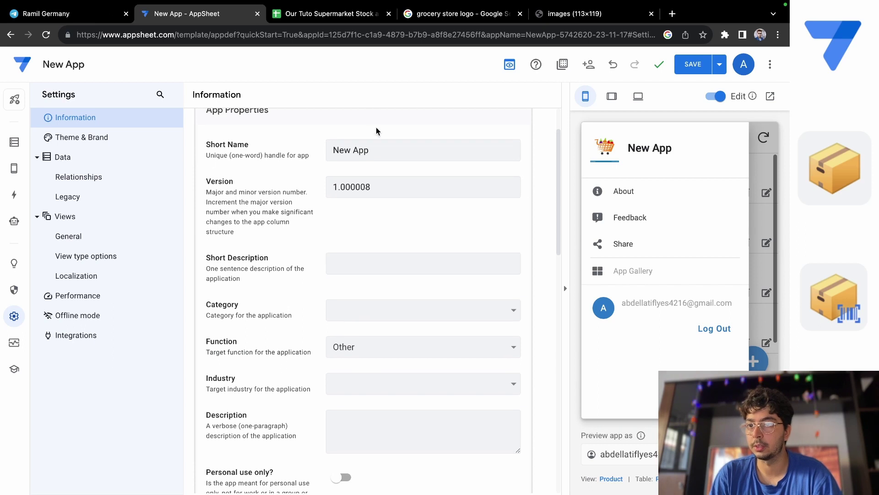
{"action": "left_click", "coordinate": [375, 148]}
{"action": "key", "text": "BackSpace"}
{"action": "key", "text": "BackSpace"}
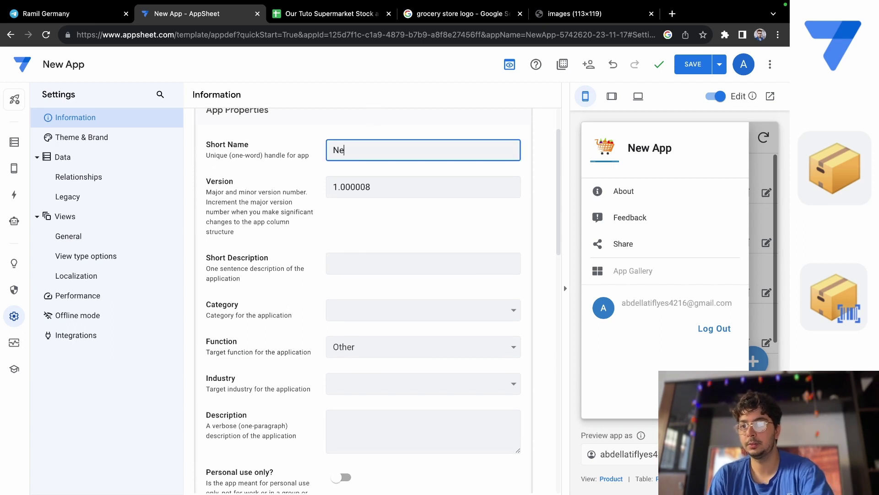
{"action": "type", "text": "Gr"}
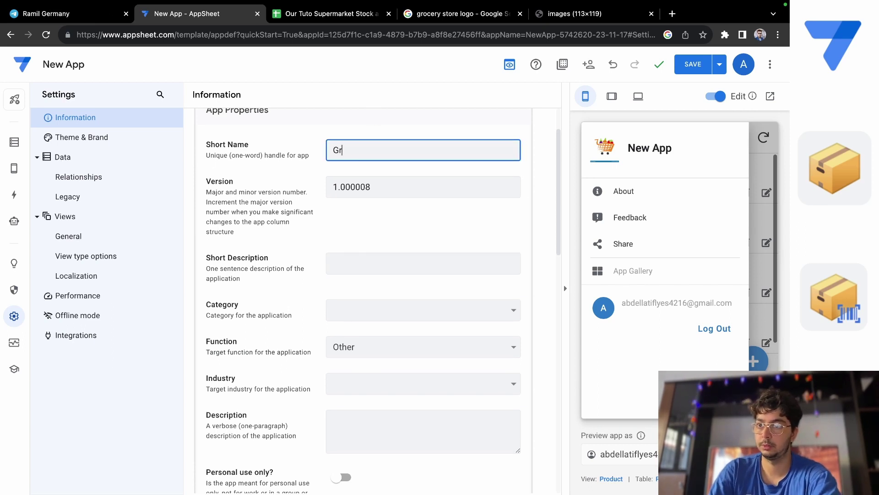
{"action": "type", "text": "ocer"}
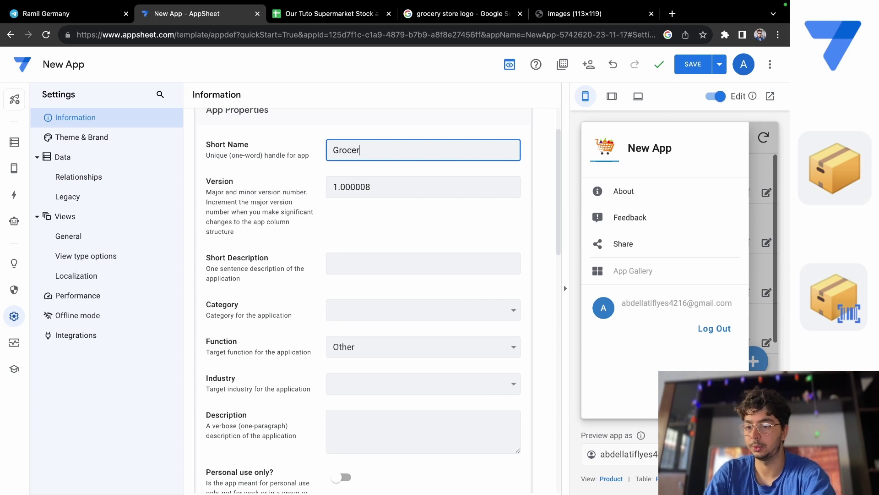
{"action": "type", "text": "y 100"}
{"action": "key", "text": "Return"}
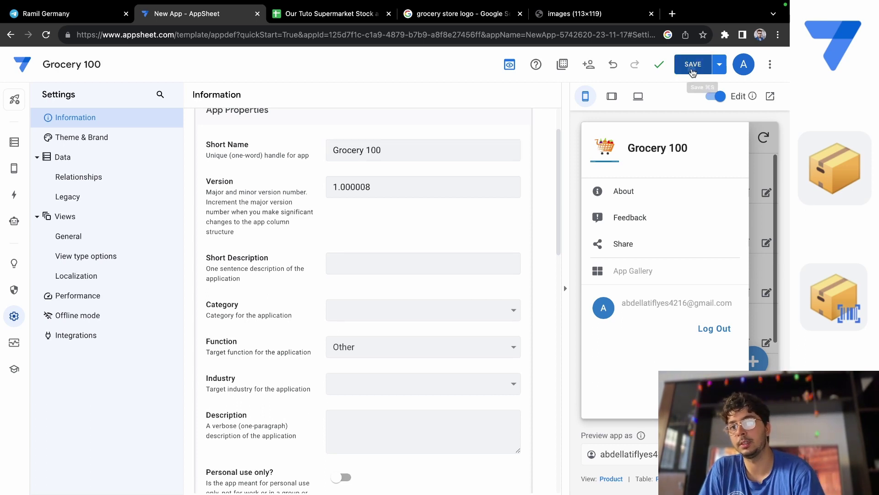
{"action": "left_click", "coordinate": [693, 69]}
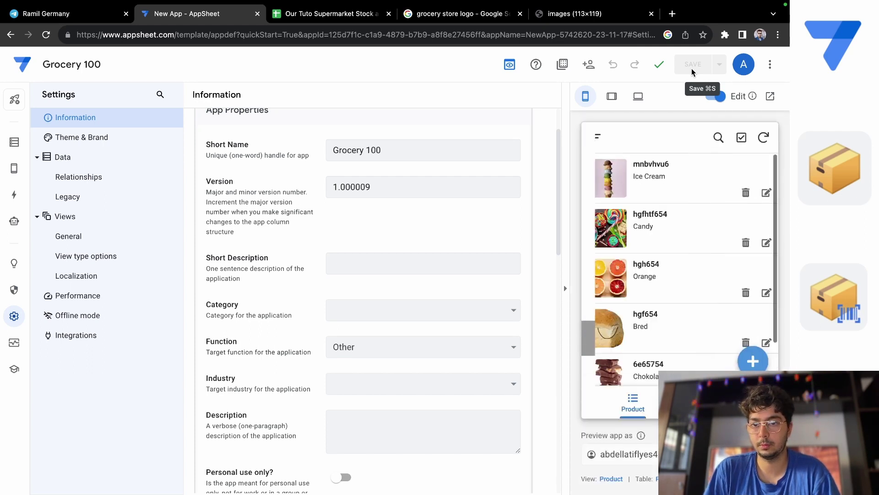
Step: Set the primary color in the Theme & Brand settings to green and return the preview to the product list
{"action": "left_click", "coordinate": [594, 140]}
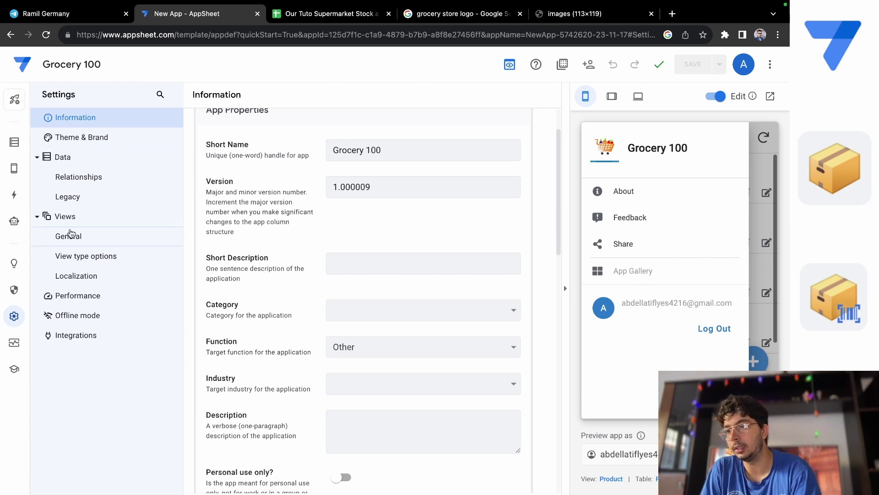
{"action": "left_click", "coordinate": [95, 145]}
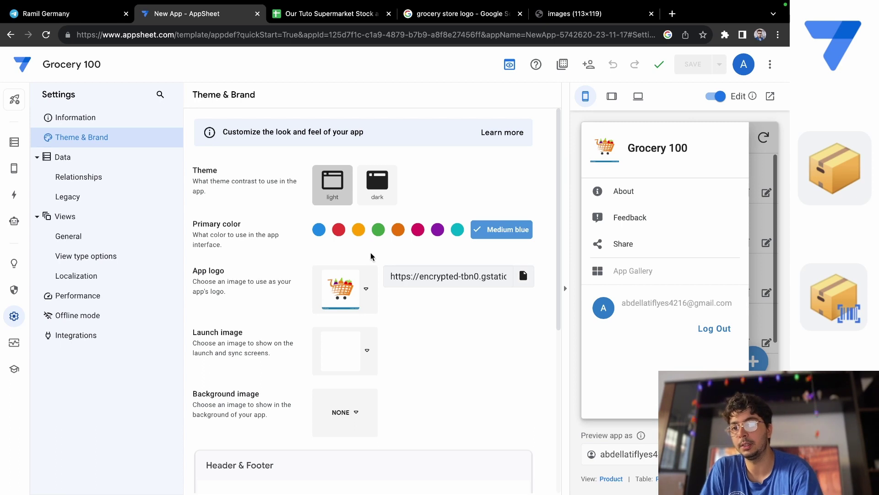
{"action": "left_click", "coordinate": [380, 234]}
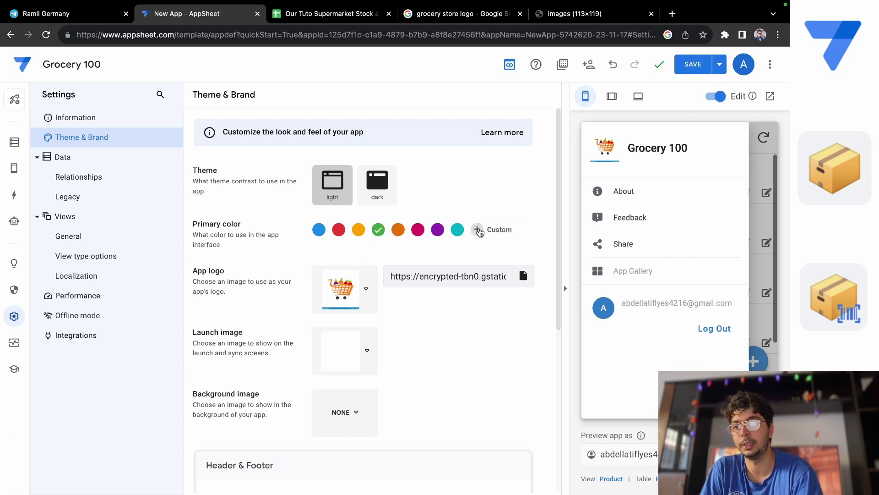
{"action": "left_click", "coordinate": [759, 166]}
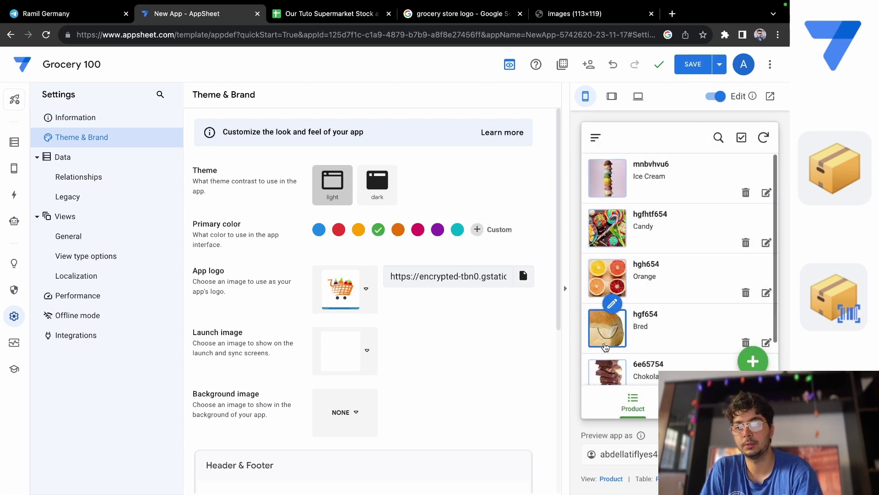
Step: Set the Header & Footer style to solid green and save the app
{"action": "scroll", "coordinate": [387, 359], "scroll_direction": "down", "scroll_amount": 6}
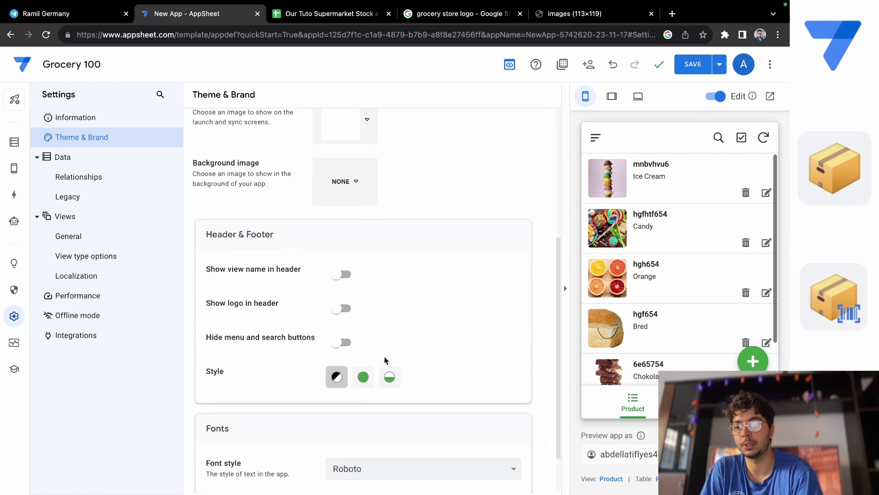
{"action": "left_click", "coordinate": [366, 333]}
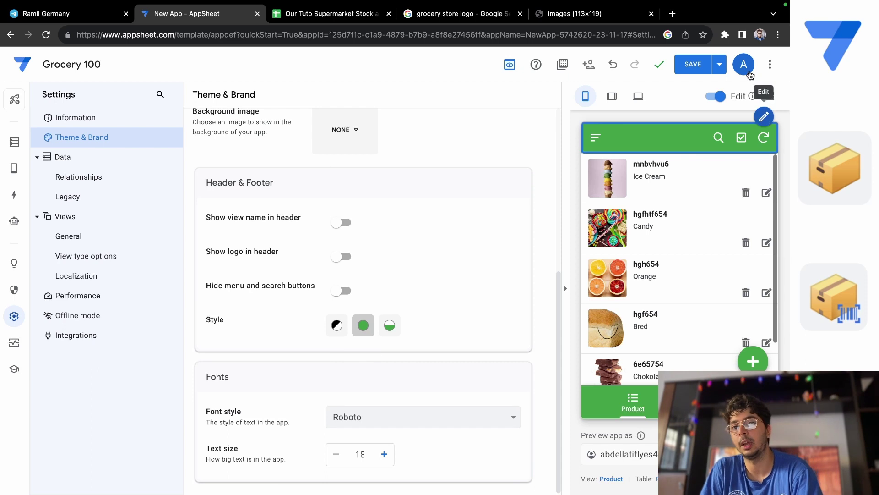
{"action": "left_click", "coordinate": [695, 66]}
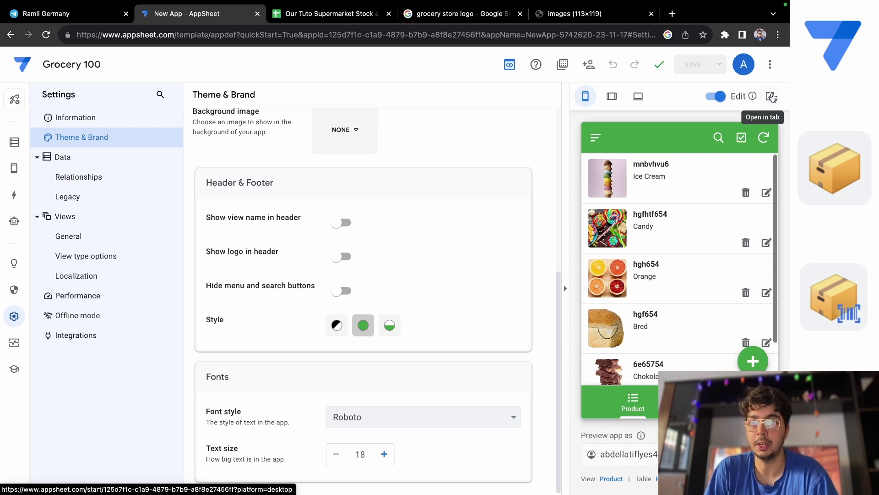
Step: Open the app in its own browser tab and look at the Table view before returning to the Product view
{"action": "left_click", "coordinate": [771, 96]}
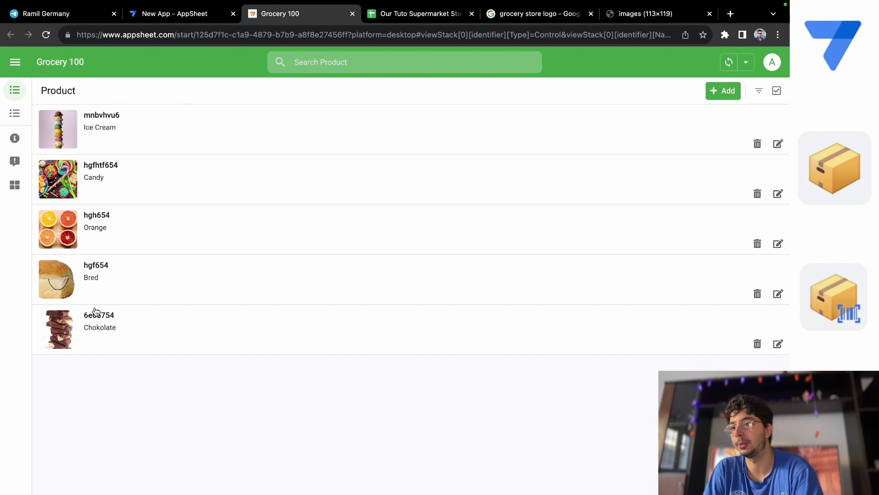
{"action": "left_click", "coordinate": [13, 115]}
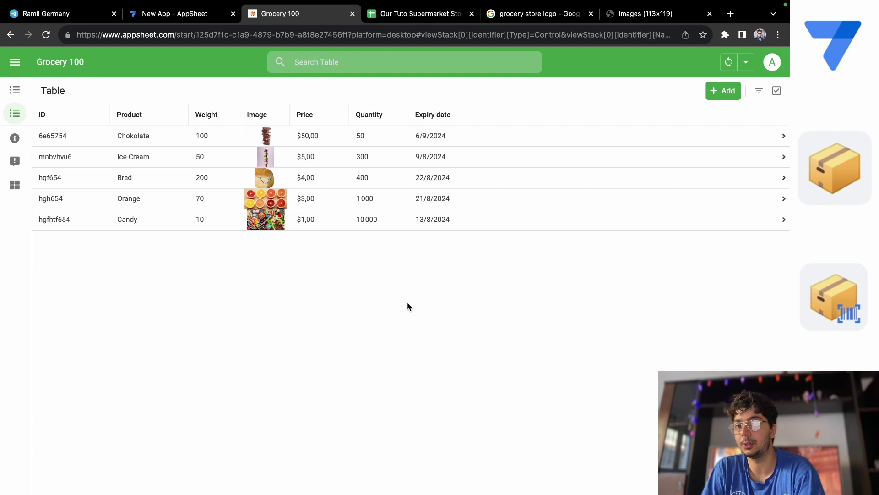
{"action": "left_click", "coordinate": [13, 90]}
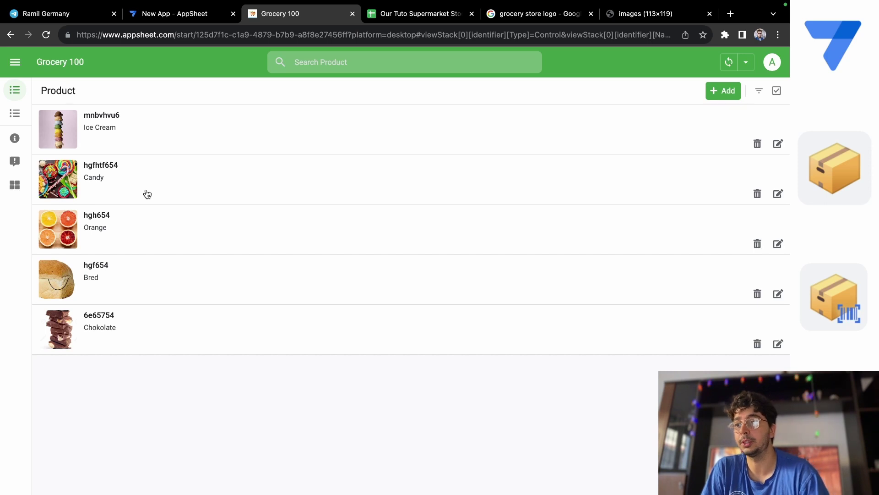
Step: Review the new product form's fields and close it without saving, and request deletion of the Ice Cream record but decline the confirmation
{"action": "left_click", "coordinate": [721, 94]}
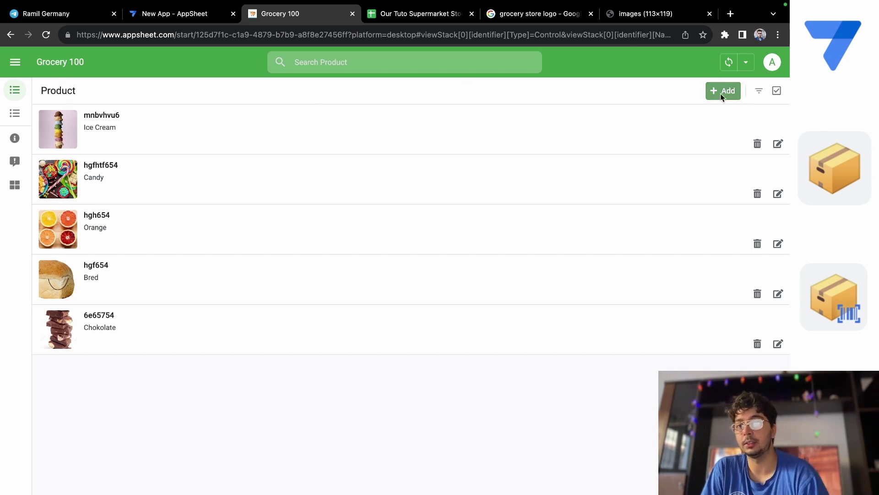
{"action": "scroll", "coordinate": [593, 419], "scroll_direction": "down", "scroll_amount": 1}
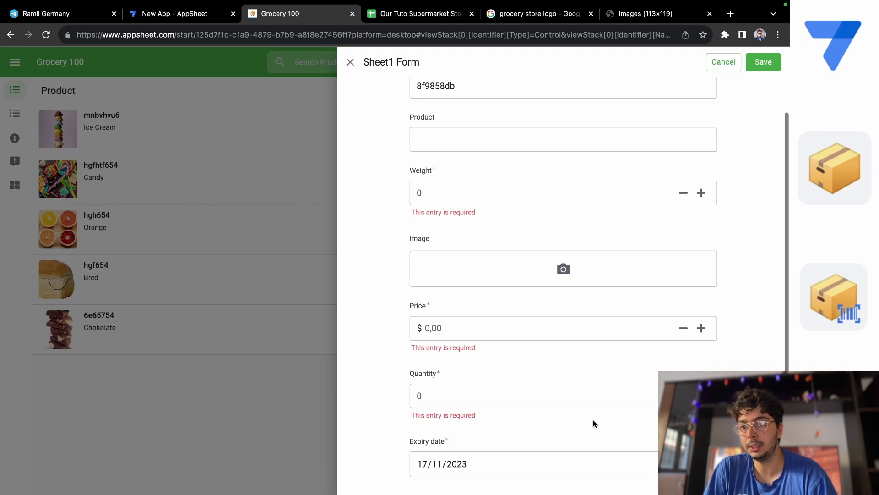
{"action": "scroll", "coordinate": [593, 419], "scroll_direction": "up", "scroll_amount": 1}
{"action": "scroll", "coordinate": [592, 418], "scroll_direction": "down", "scroll_amount": 1}
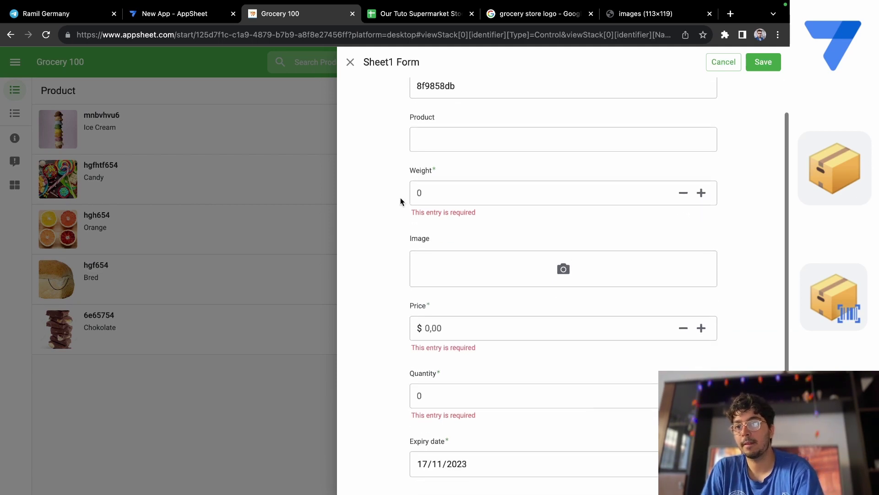
{"action": "left_click", "coordinate": [351, 62]}
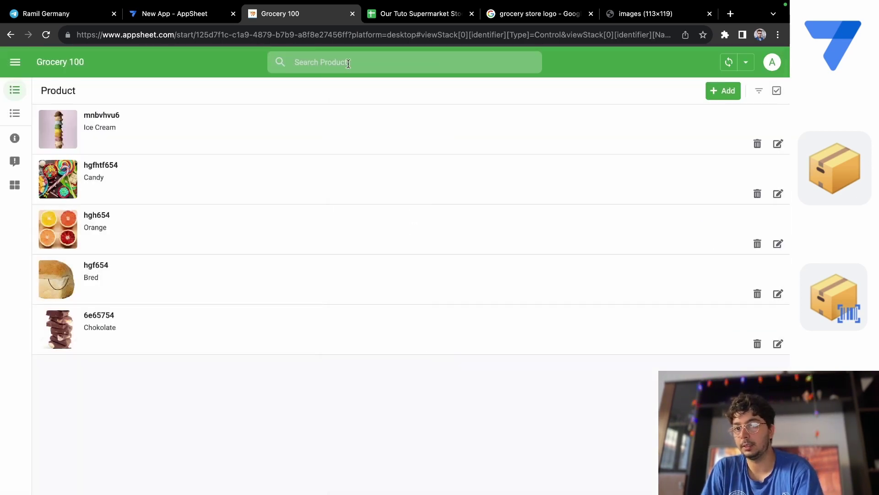
{"action": "left_click", "coordinate": [758, 145]}
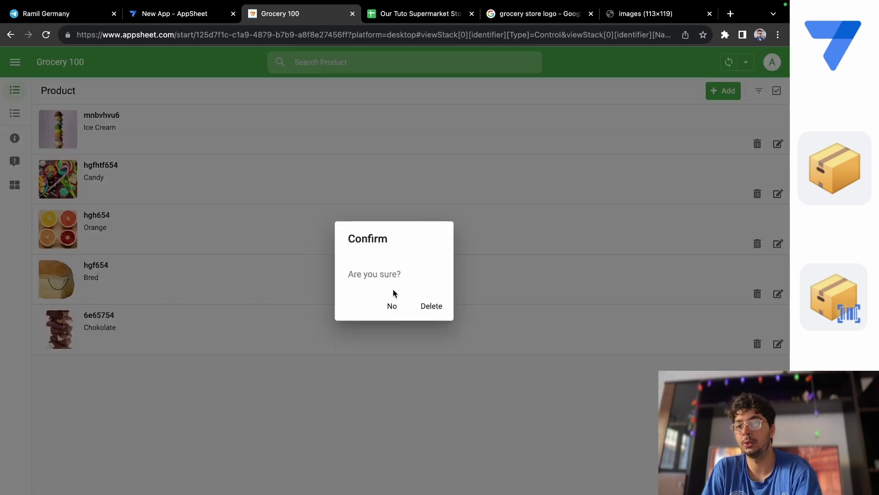
{"action": "left_click", "coordinate": [392, 306]}
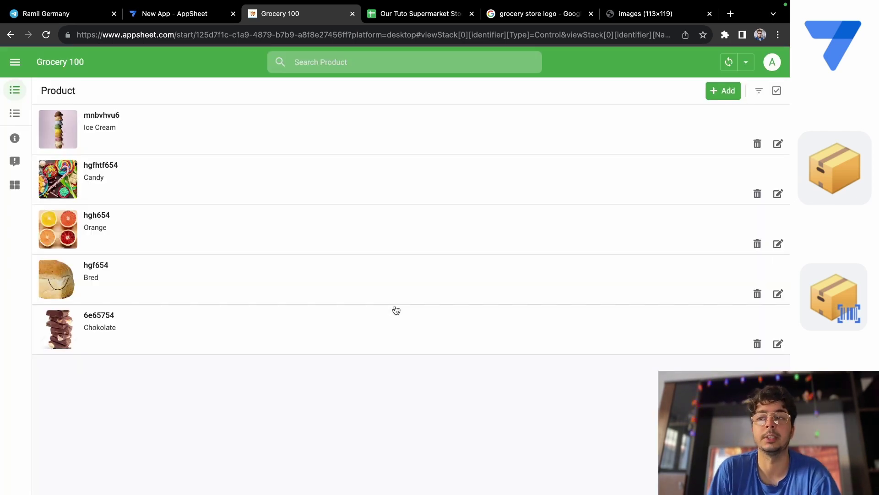